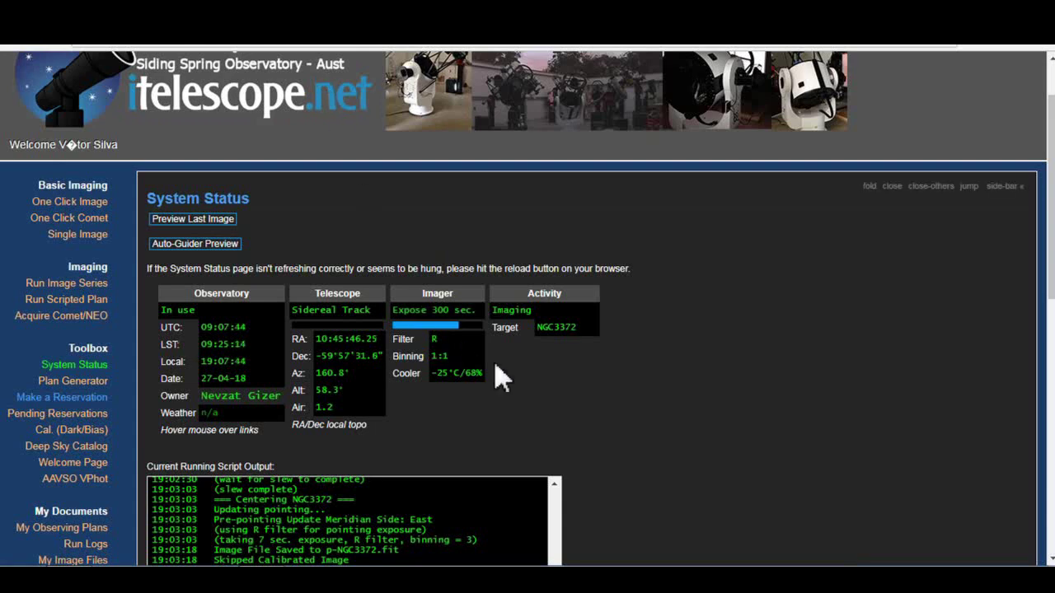
- Review the NGC3372 image series settings and try to start acquiring the images
click(367, 46)
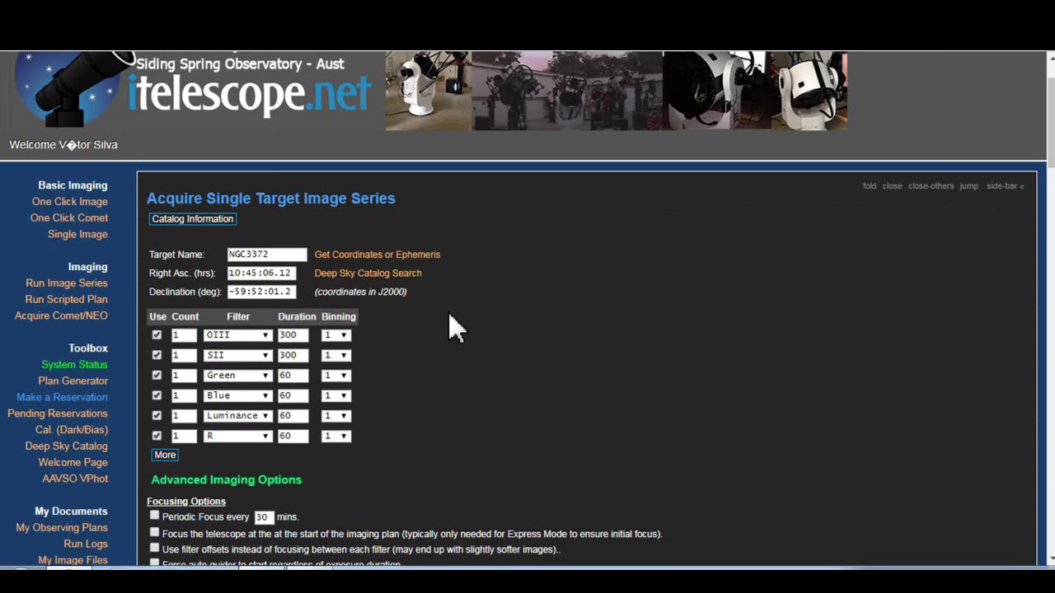
click(307, 53)
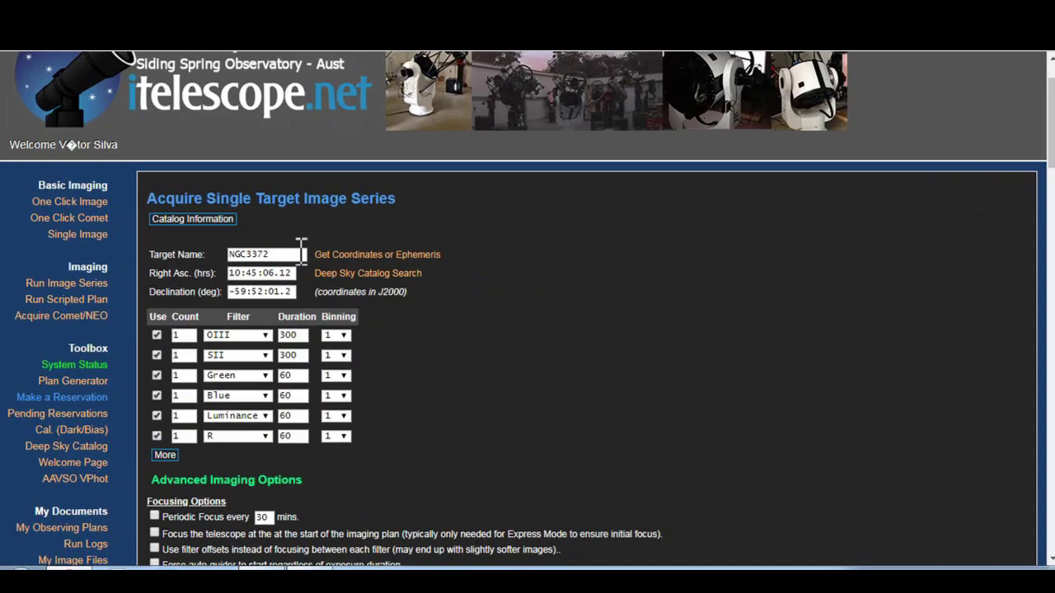
scroll(244, 445, down, 6)
scroll(246, 457, down, 4)
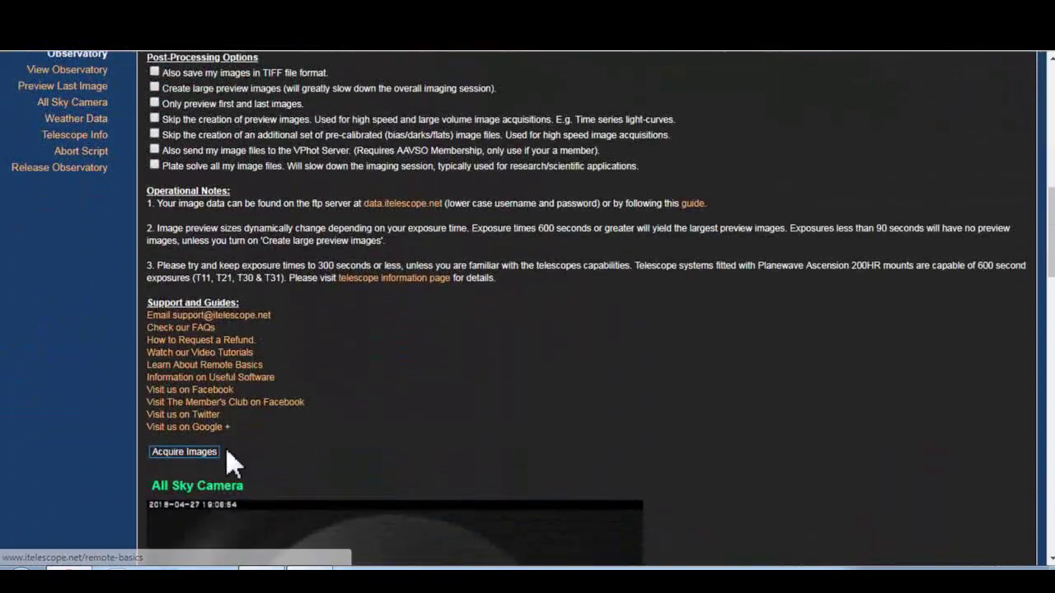
scroll(223, 457, up, 8)
scroll(219, 452, down, 1)
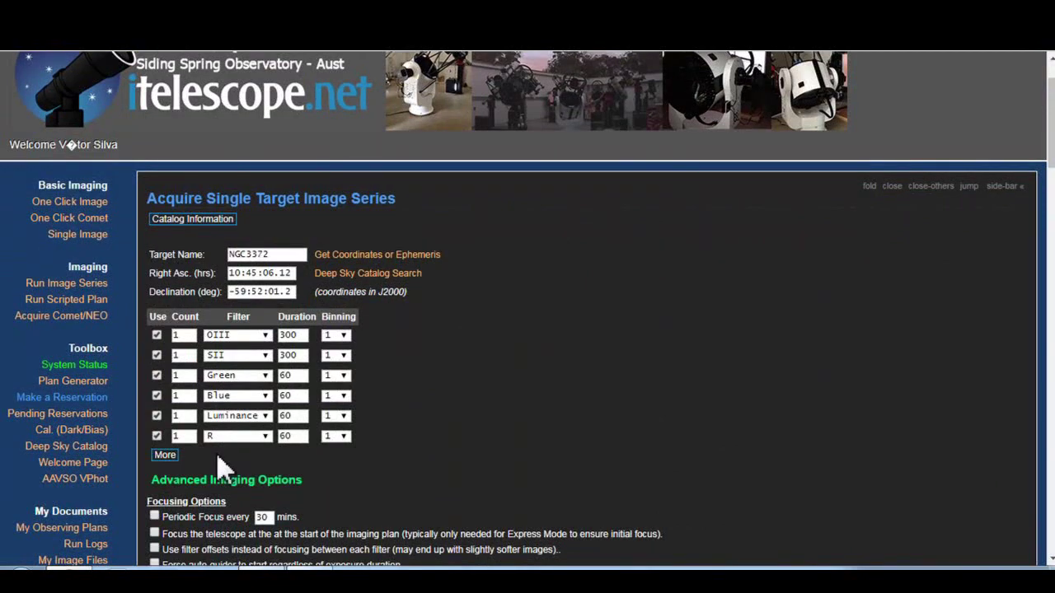
scroll(217, 458, down, 7)
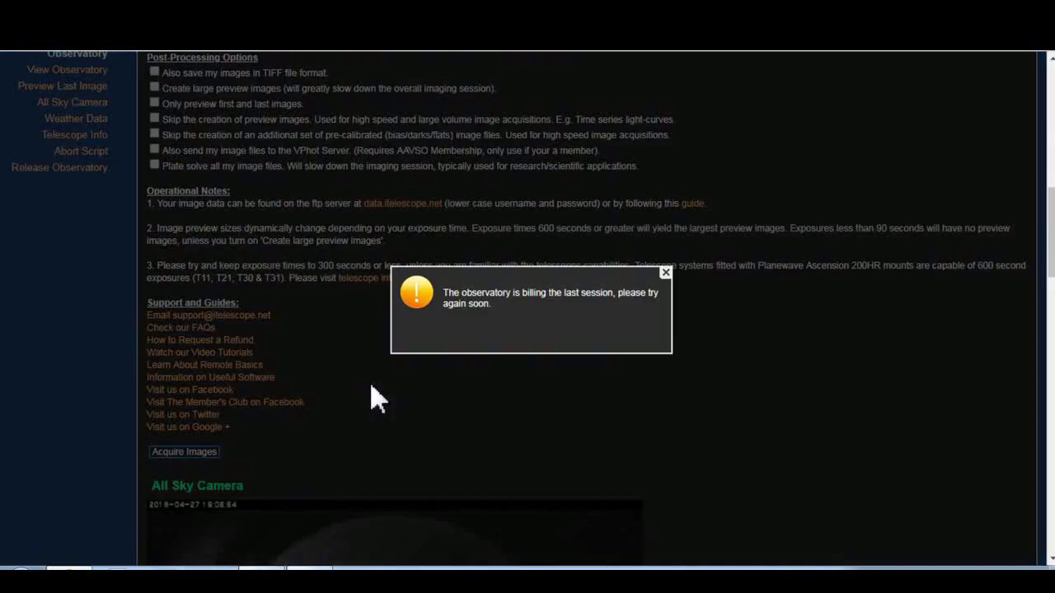
click(666, 273)
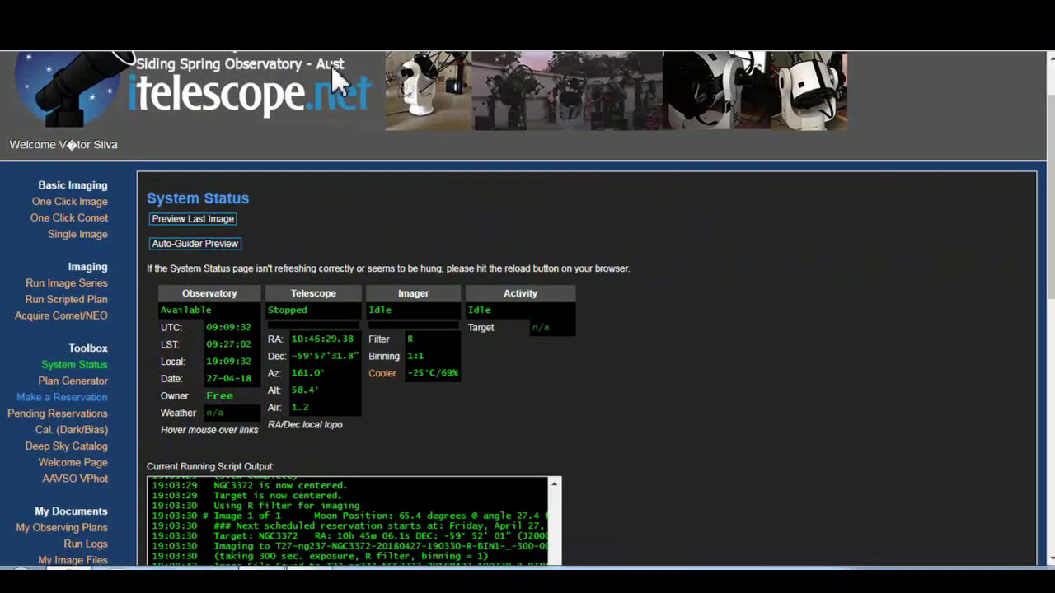
- Check the observatory's system status and the NGC3372 filter list and imaging options
scroll(349, 236, down, 2)
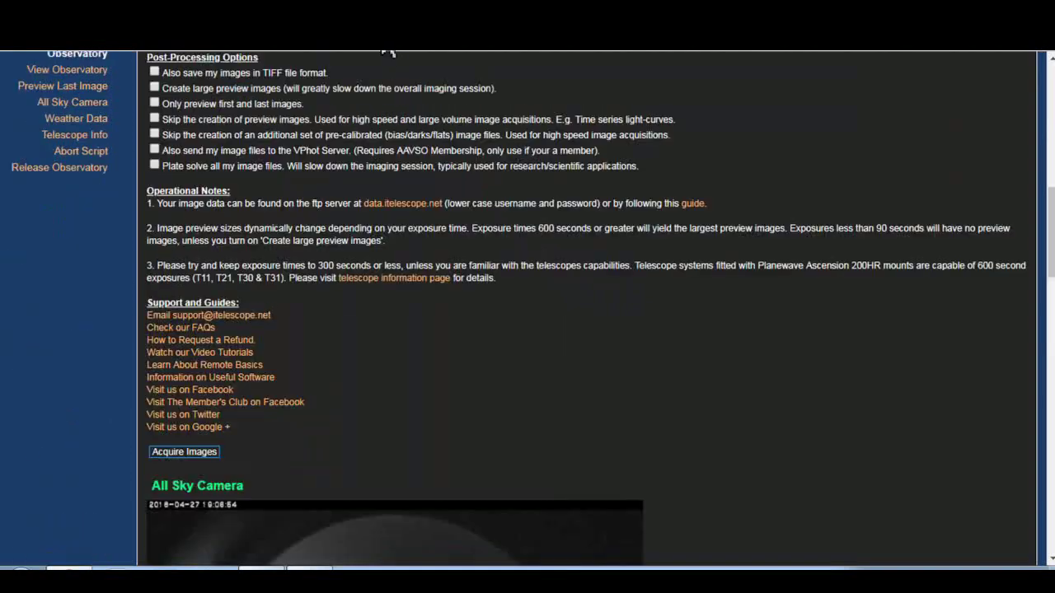
scroll(421, 196, up, 4)
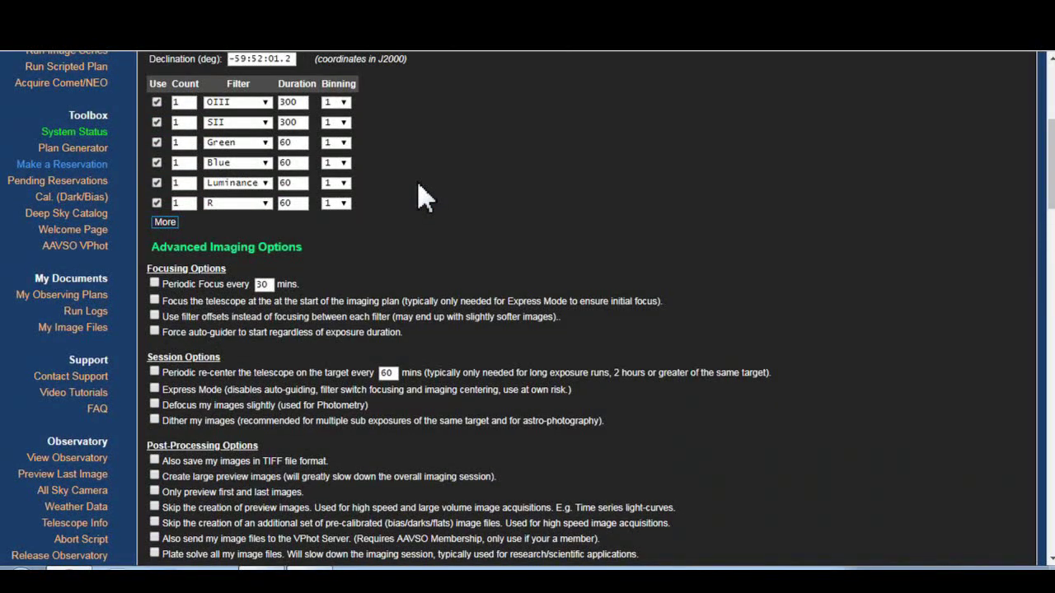
scroll(353, 371, down, 5)
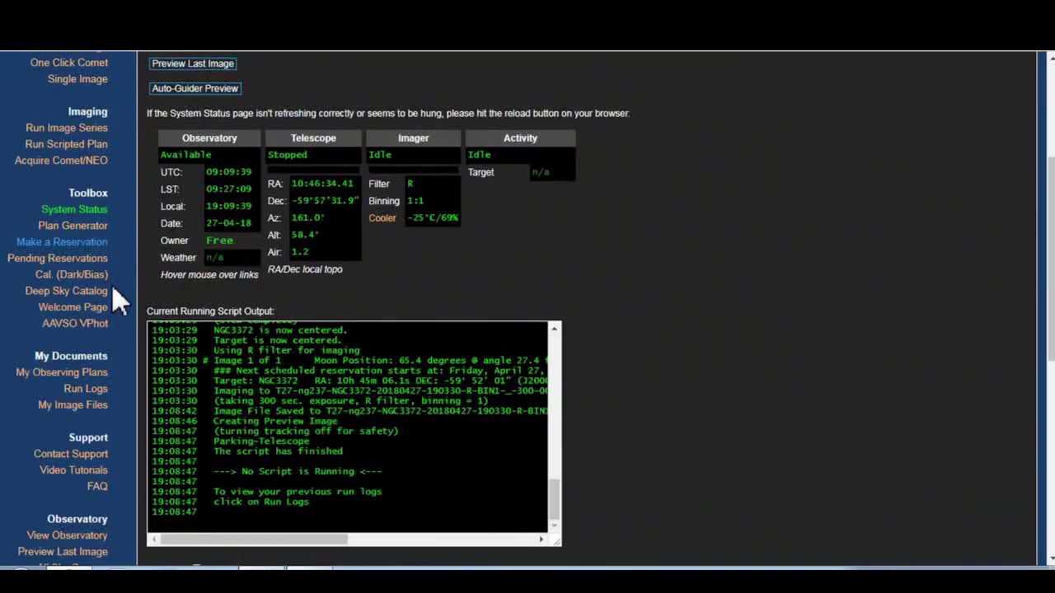
- Open the preview of the last image taken by Telescope 27 and view it in full
scroll(129, 471, down, 3)
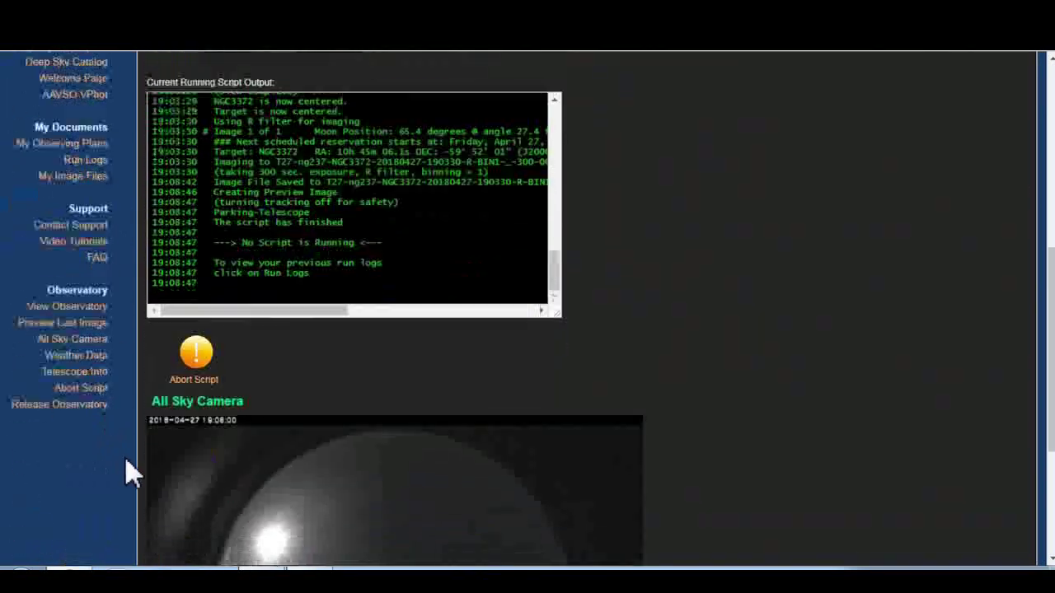
click(92, 322)
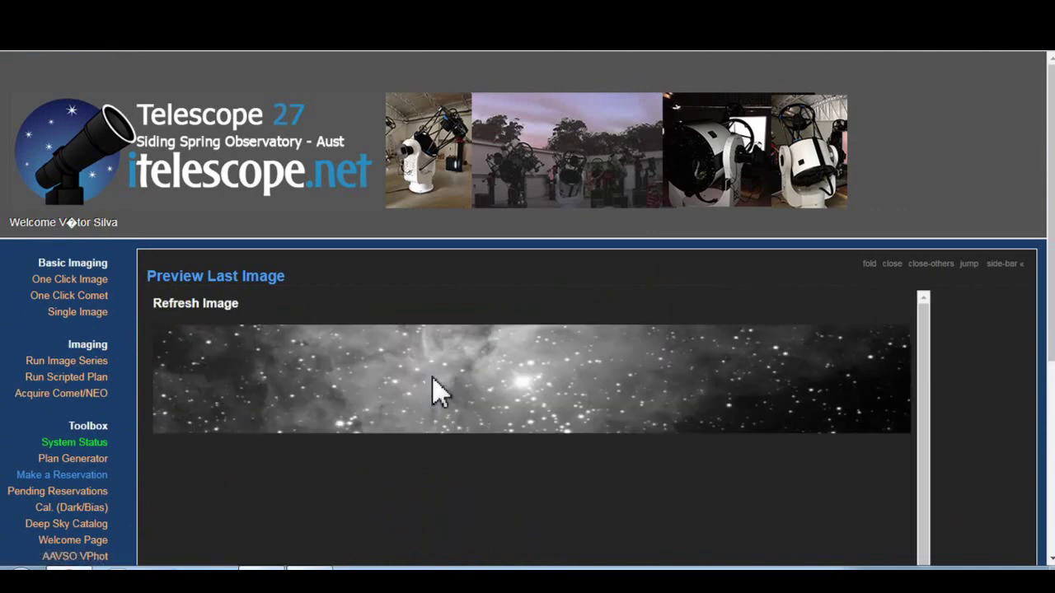
scroll(428, 380, down, 1)
scroll(425, 384, down, 3)
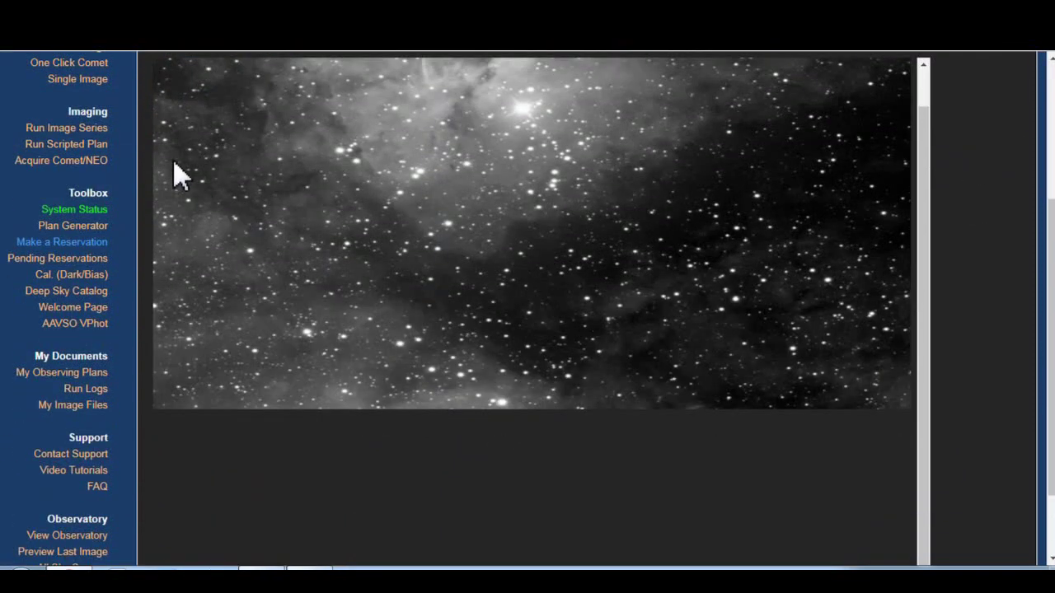
- Start the NGC3372 image series acquisition and open the system status to follow the run
scroll(312, 153, down, 8)
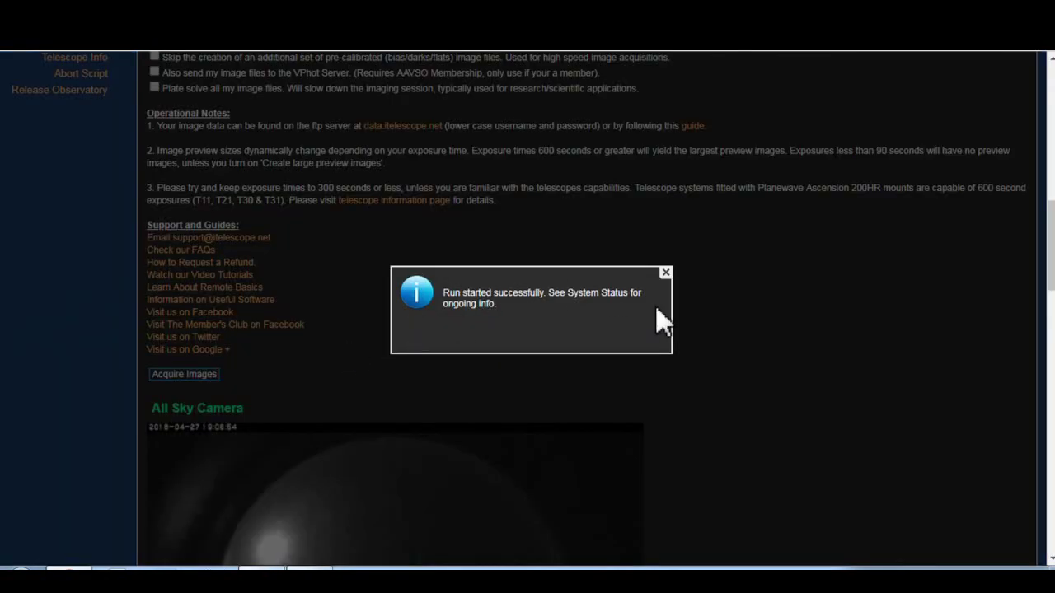
click(666, 273)
scroll(627, 306, up, 15)
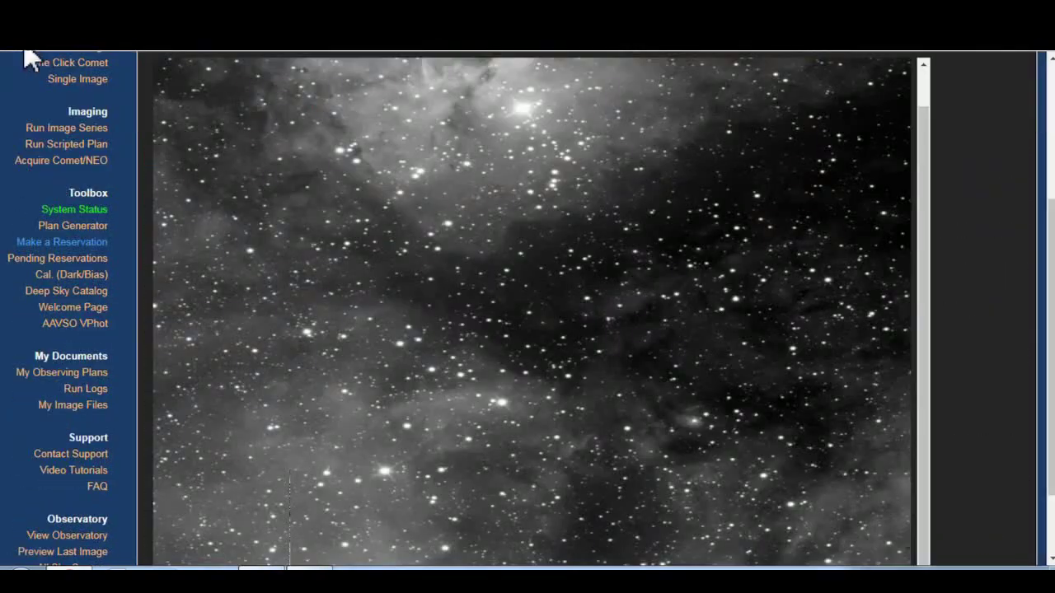
click(76, 209)
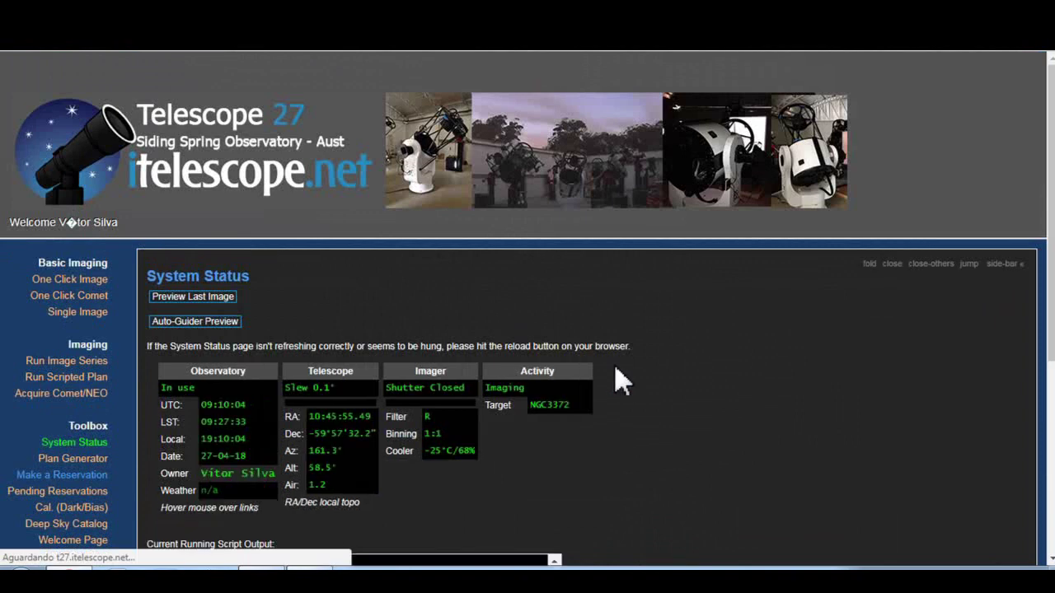
scroll(614, 364, down, 2)
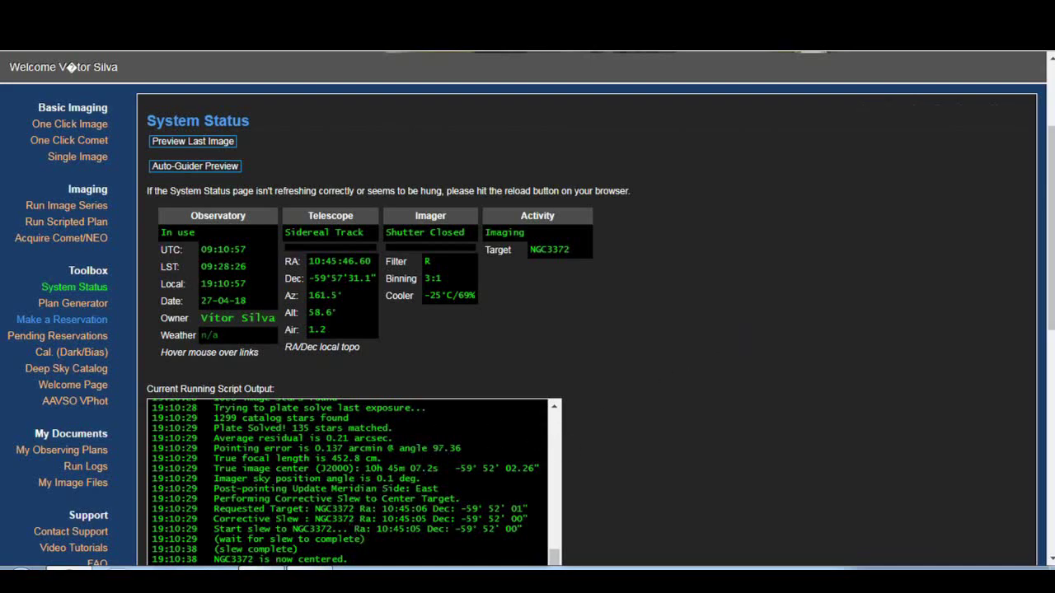
- Switch to the folder of astrophotography files and open the halpha image in MaxIm DL, zoomed out to show the whole frame
click(314, 568)
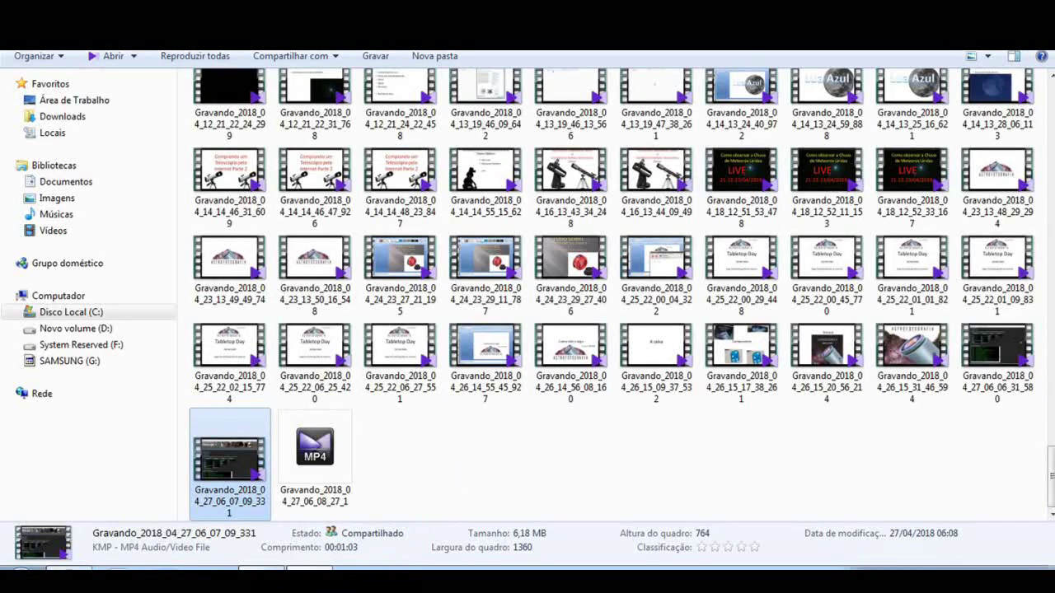
key(alt+Tab)
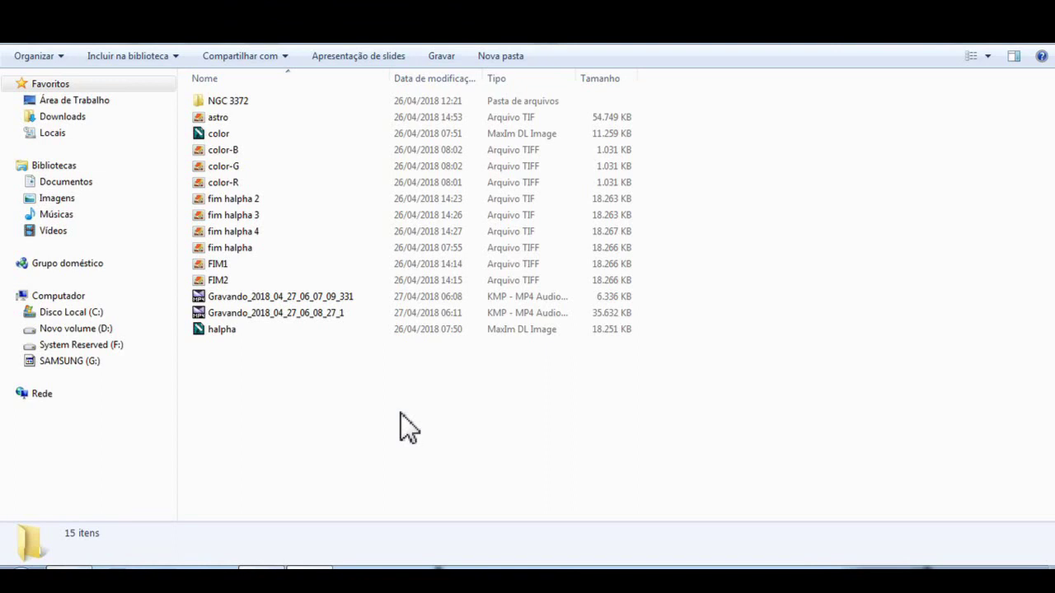
double_click(236, 333)
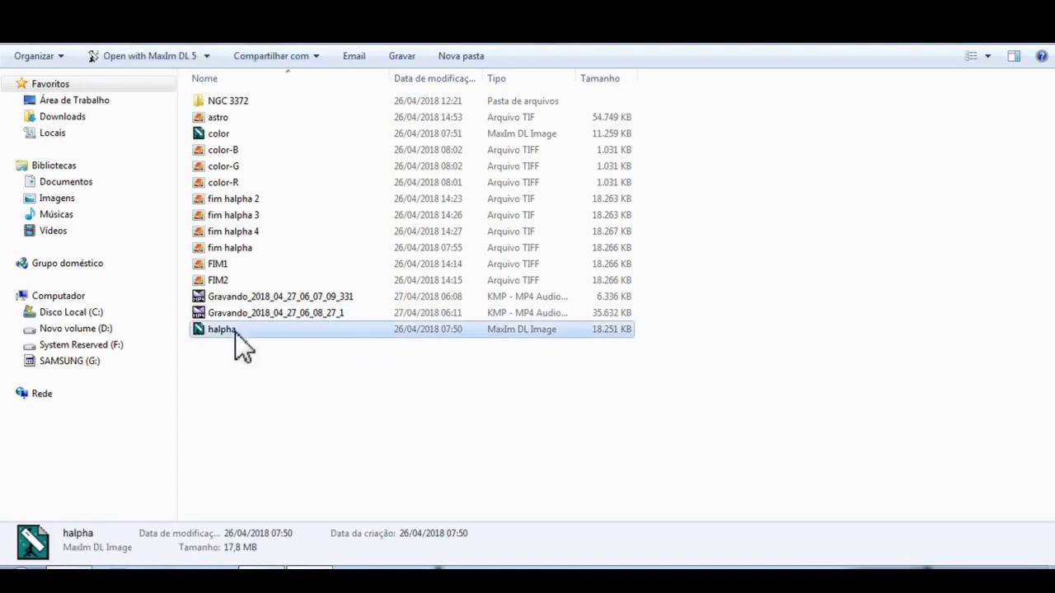
scroll(326, 372, down, 5)
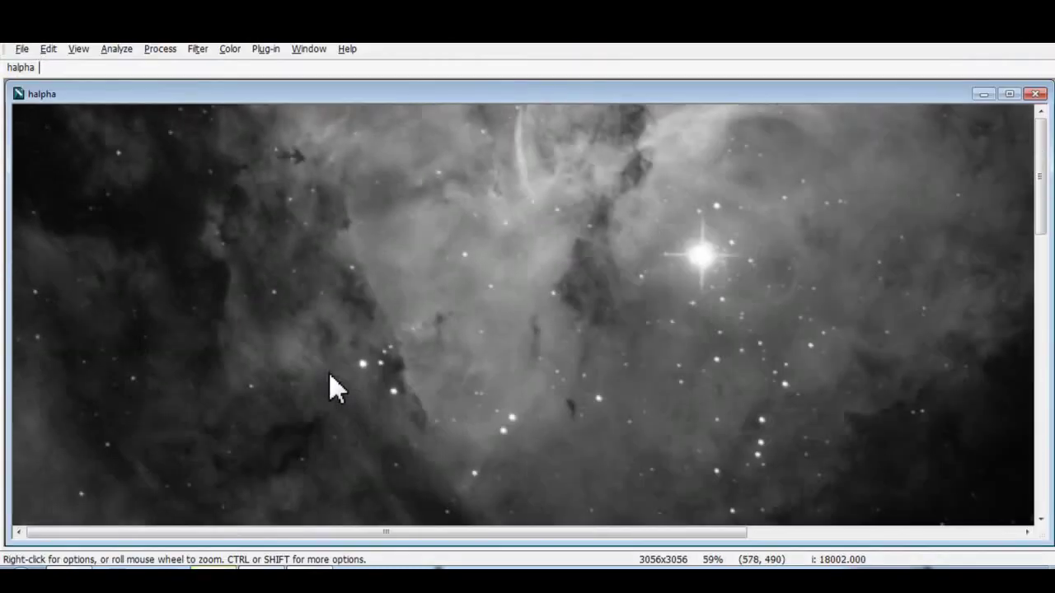
scroll(330, 377, down, 1)
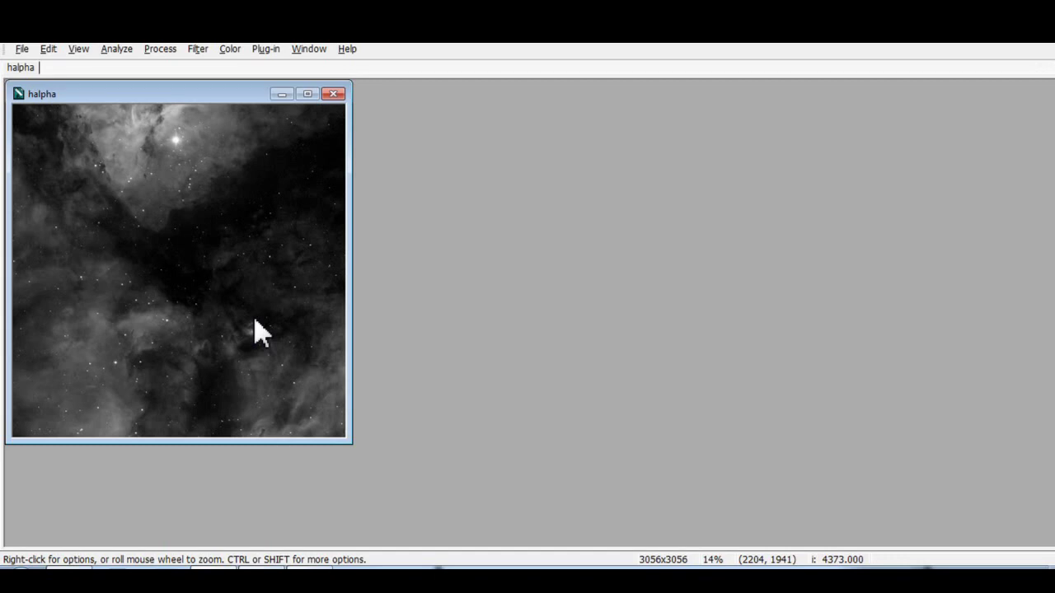
- Apply the Unsharp Mask filter to the halpha image
click(204, 52)
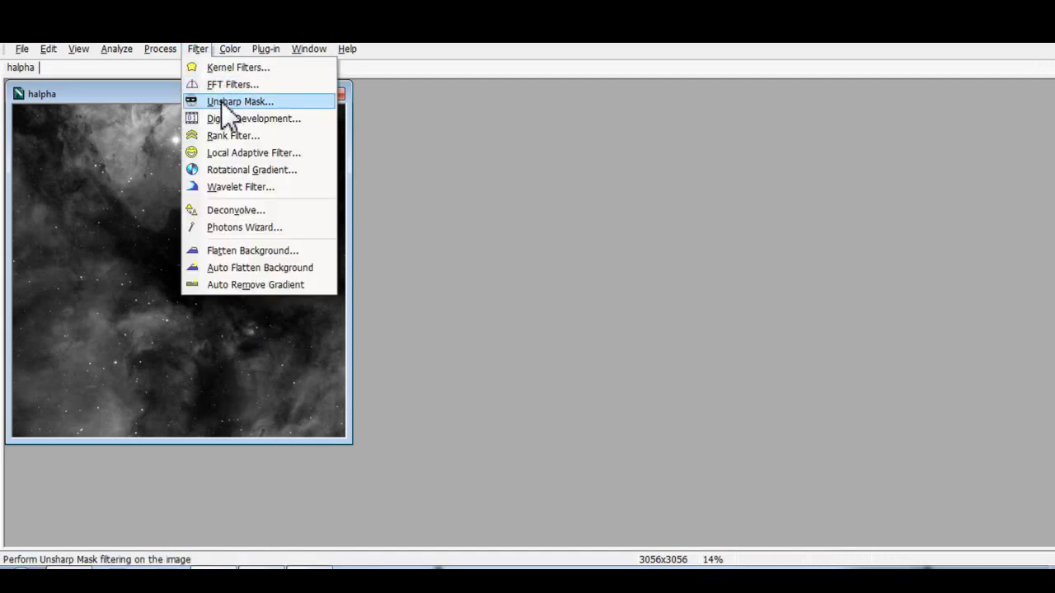
click(222, 100)
click(606, 191)
- Apply Digital Development to the halpha image with the Kernel - User Filter type and automatic background and mid-level
click(200, 50)
click(204, 51)
click(206, 53)
click(228, 116)
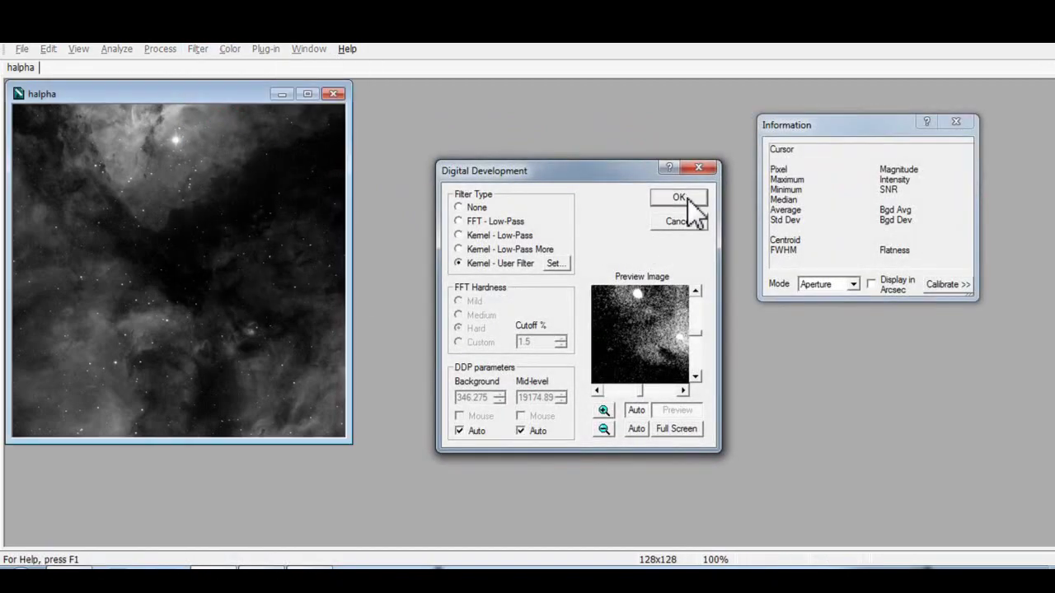
click(678, 198)
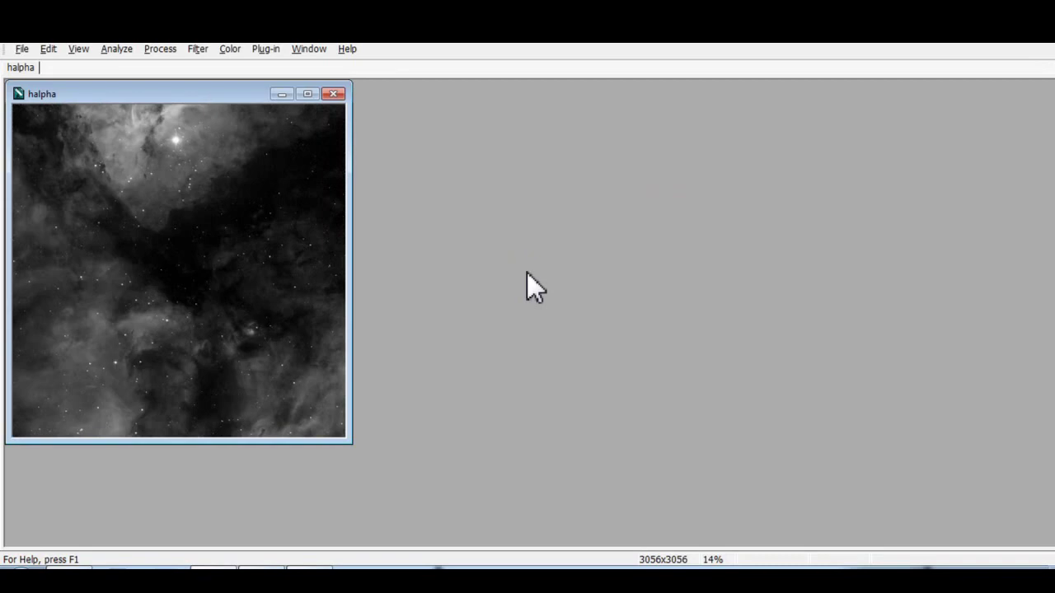
scroll(303, 372, up, 1)
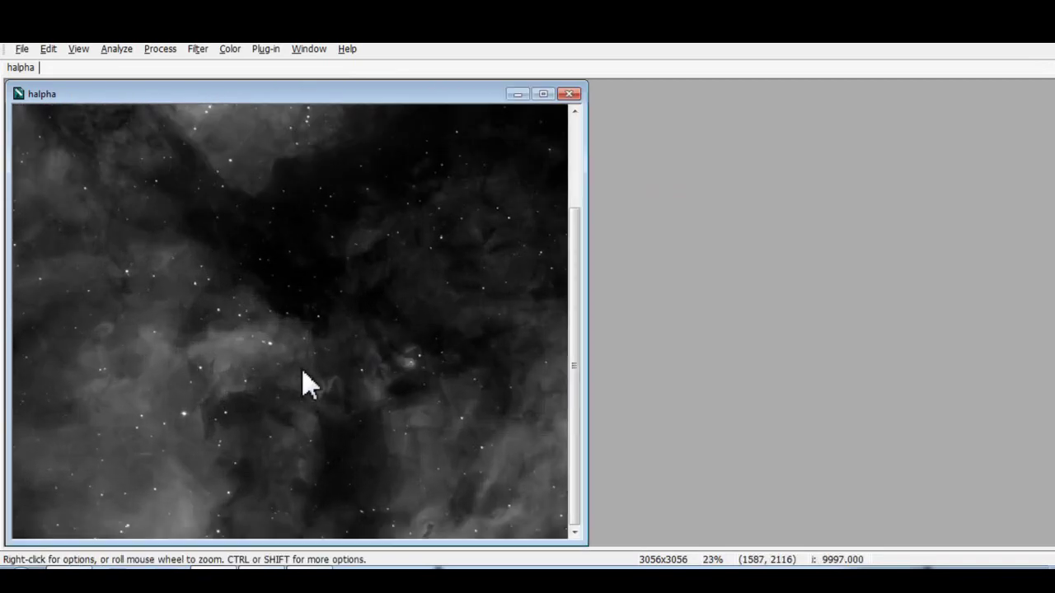
scroll(302, 385, down, 2)
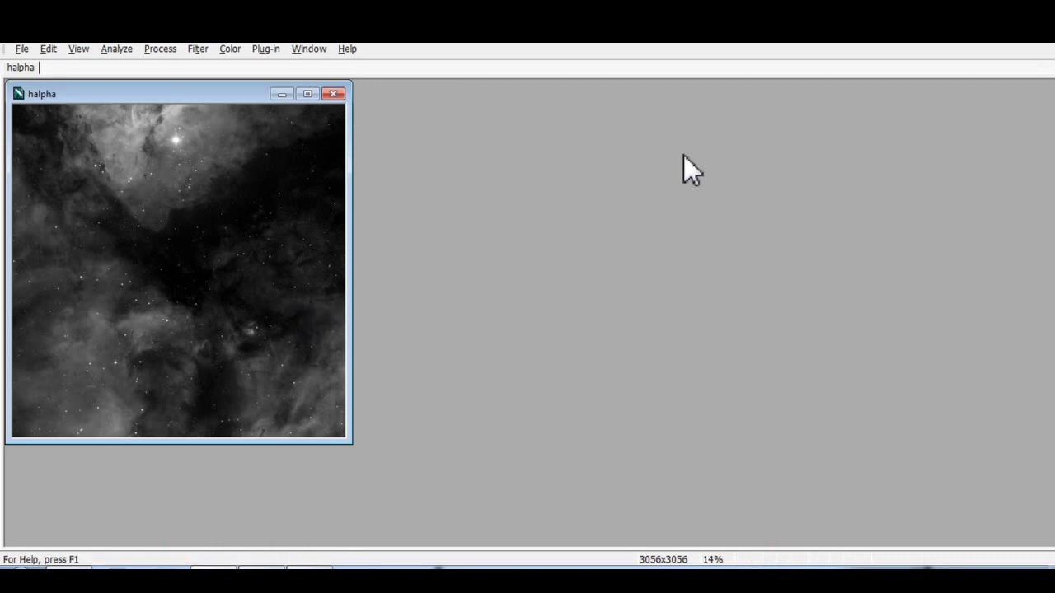
- Close the halpha image and switch back to the telescope's system status page in the browser
key(ctrl+F4)
key(alt+Tab)
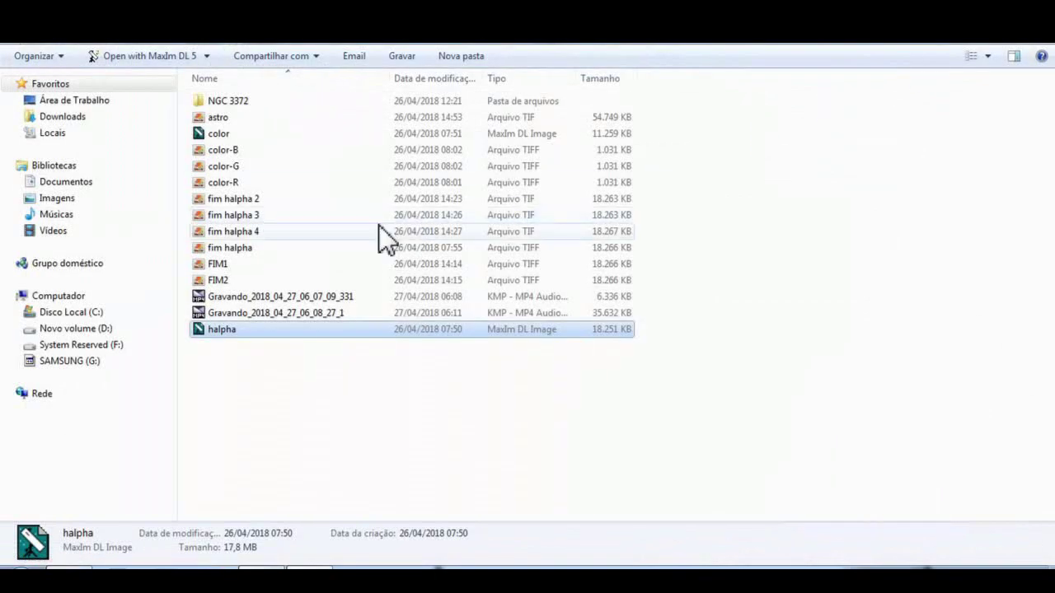
key(alt+Tab)
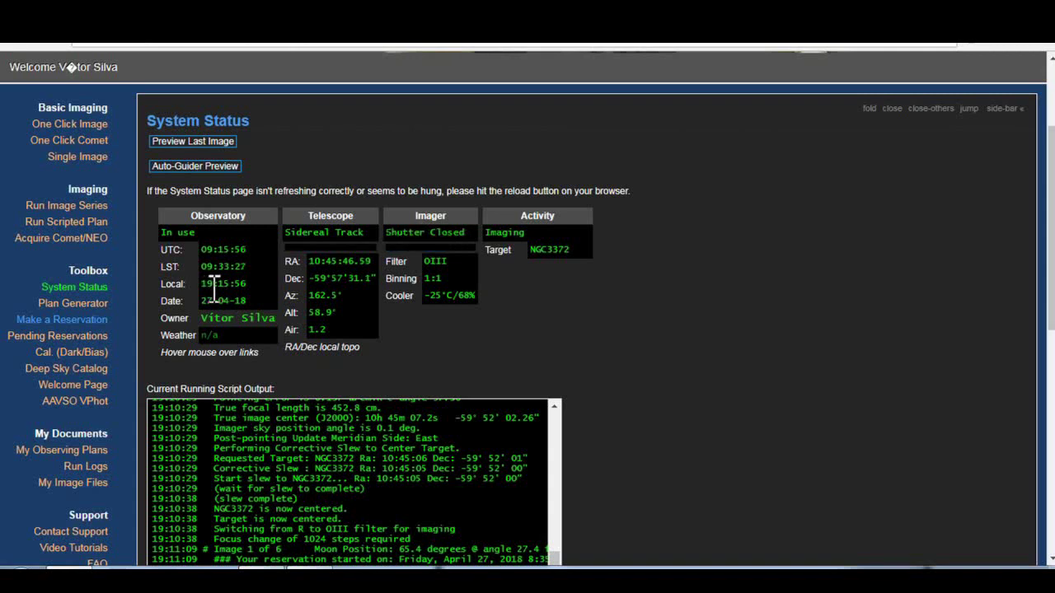
- Examine the running script output, the all-sky camera view and the telescope status for the NGC3372 run
scroll(532, 290, down, 3)
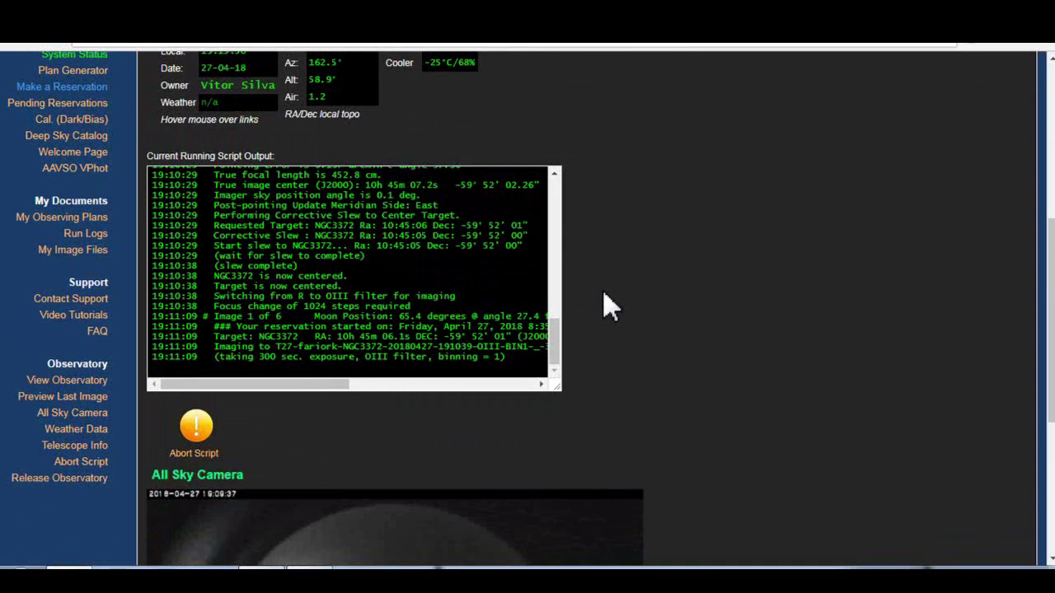
scroll(609, 306, down, 4)
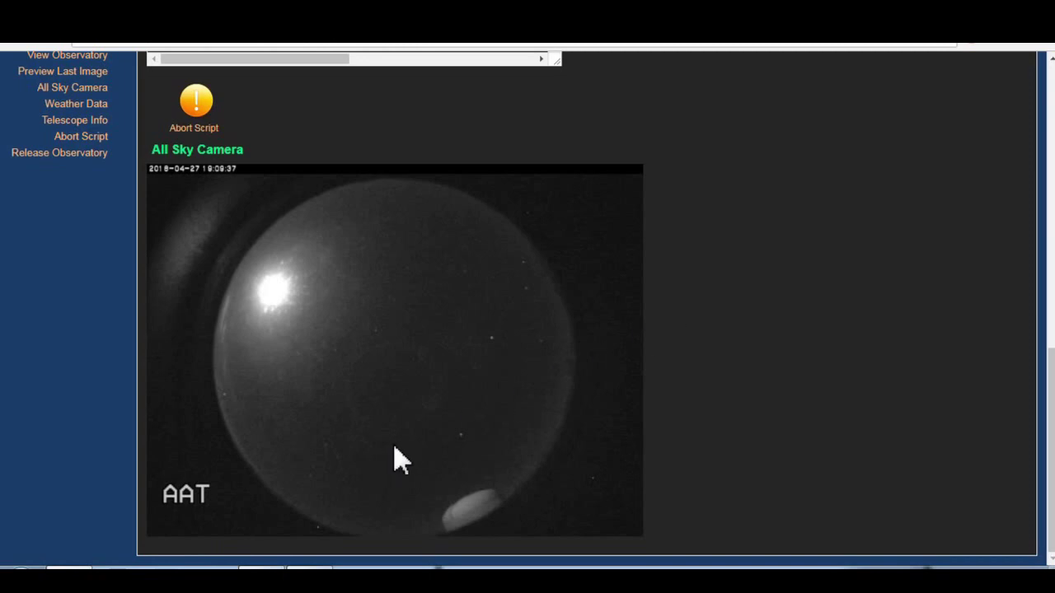
scroll(618, 424, up, 2)
scroll(626, 433, up, 3)
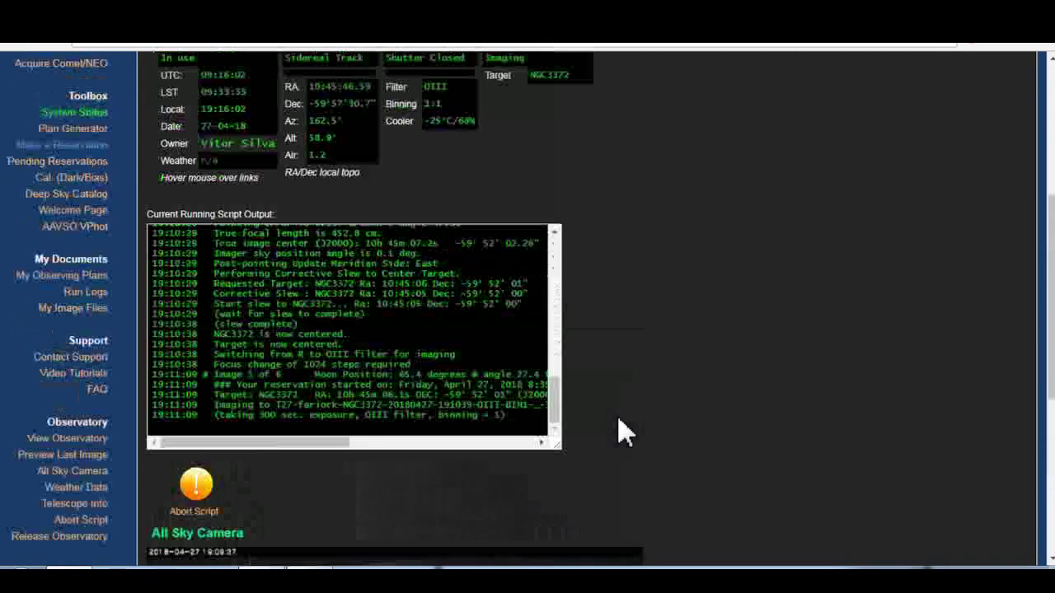
scroll(624, 431, up, 1)
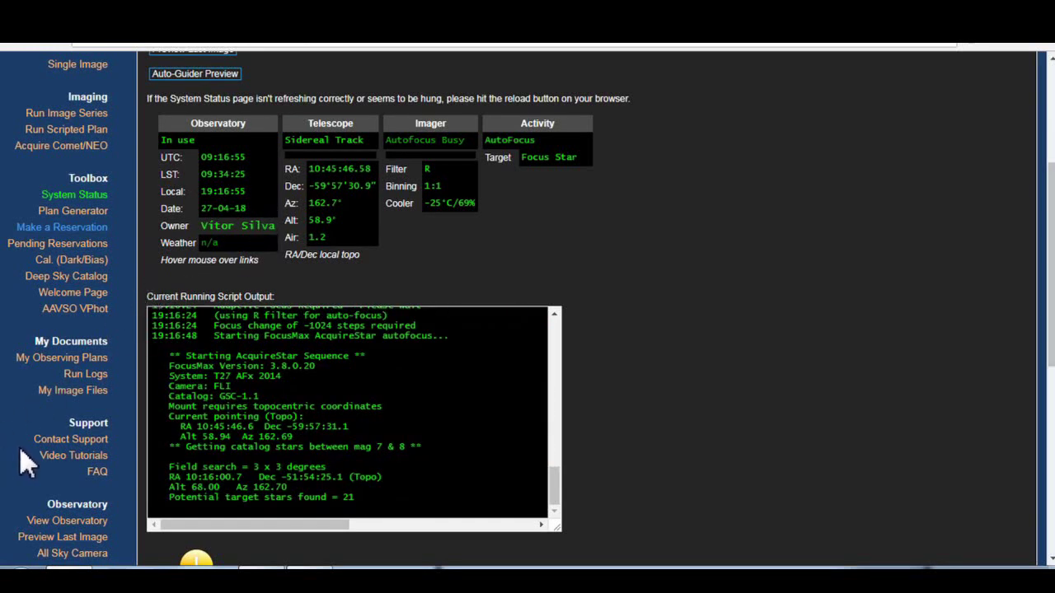
- Open the last image preview again to view the newest exposure of the NGC3372 series
scroll(19, 446, down, 2)
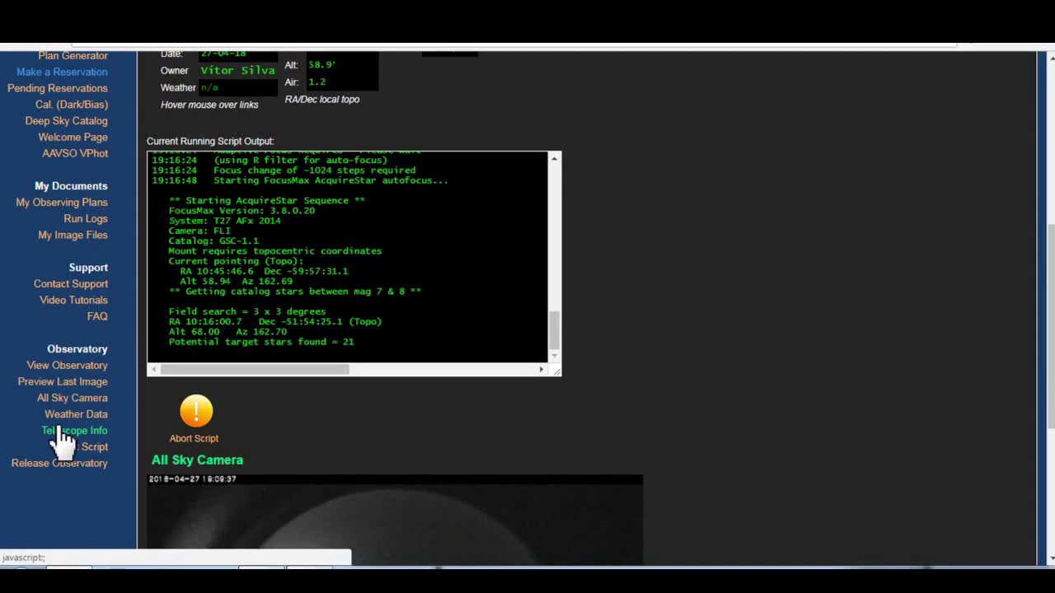
click(58, 383)
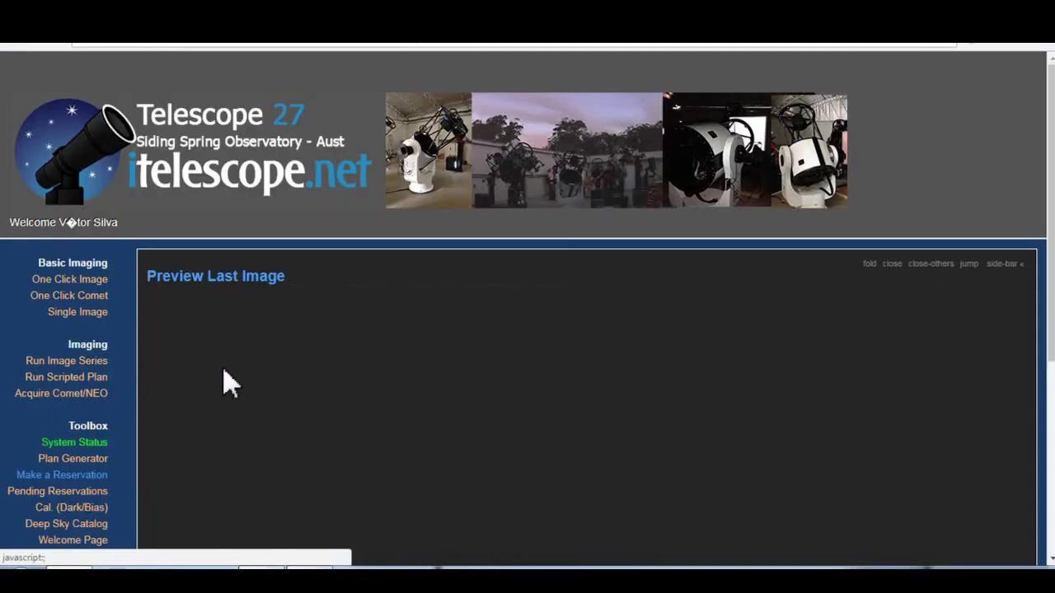
scroll(985, 415, down, 3)
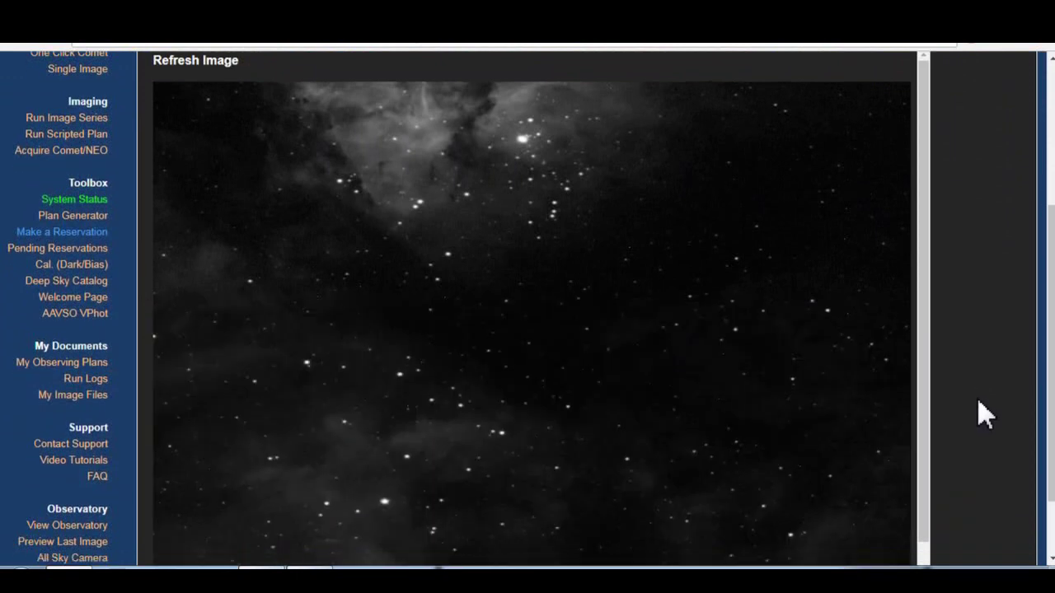
- Examine the newest NGC3372 exposure across the full preview image and go back to the system status page
scroll(984, 414, down, 2)
scroll(985, 414, up, 3)
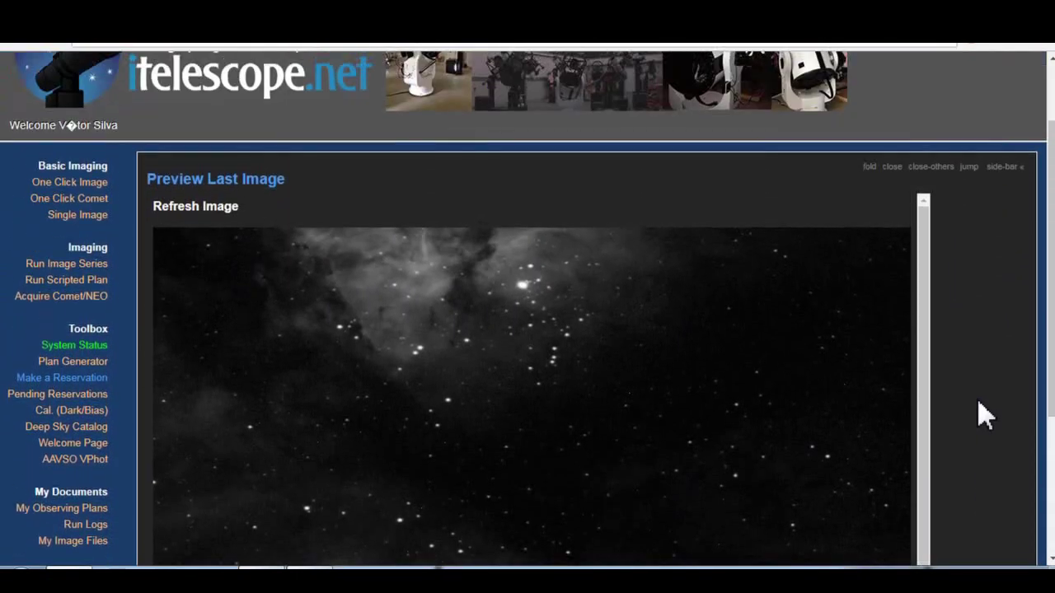
scroll(985, 414, down, 3)
scroll(984, 414, up, 3)
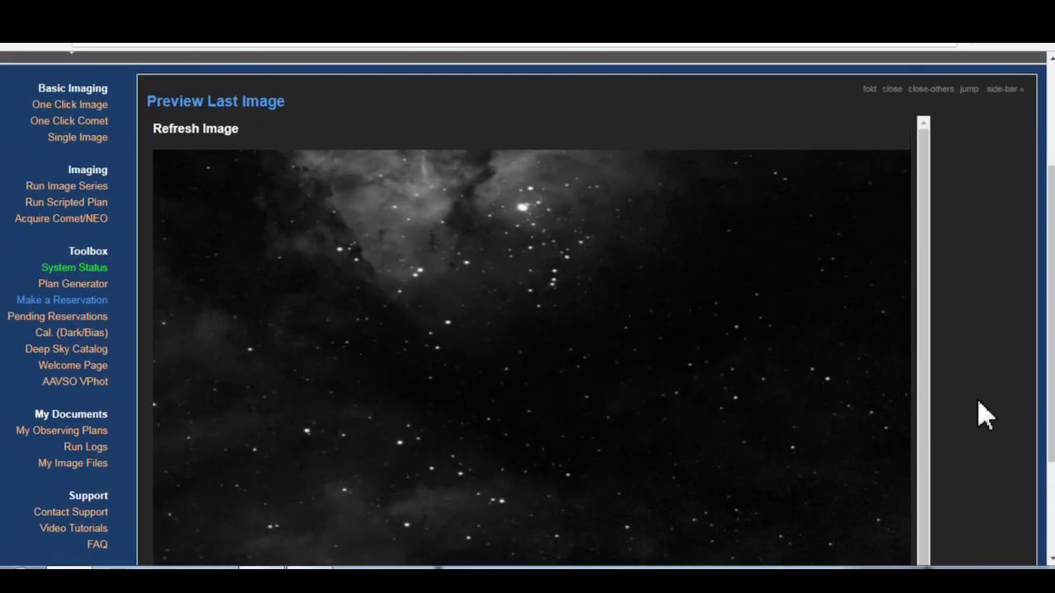
scroll(985, 414, down, 3)
scroll(985, 415, up, 2)
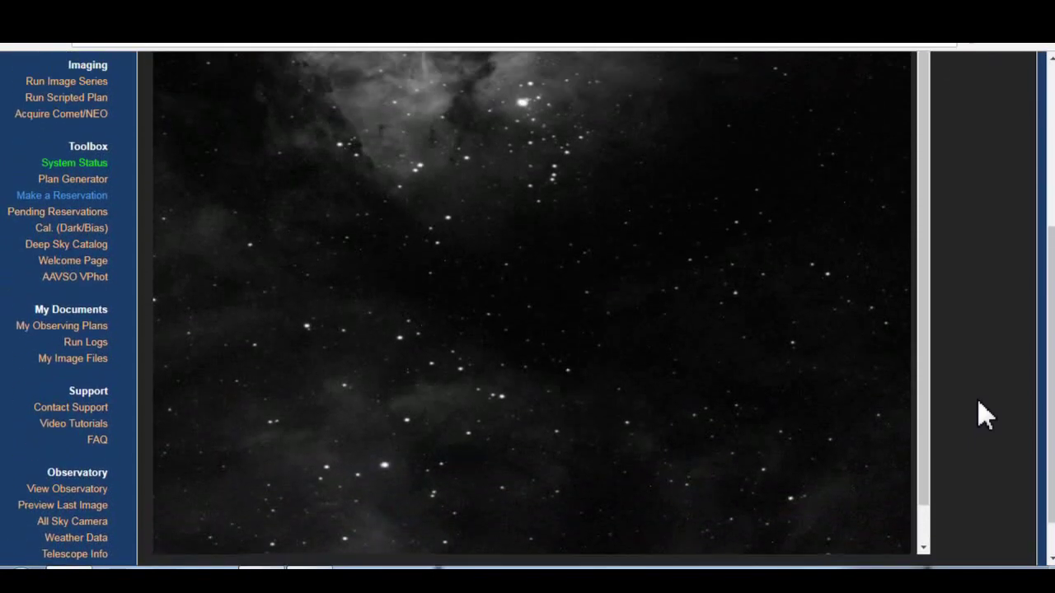
scroll(985, 414, up, 2)
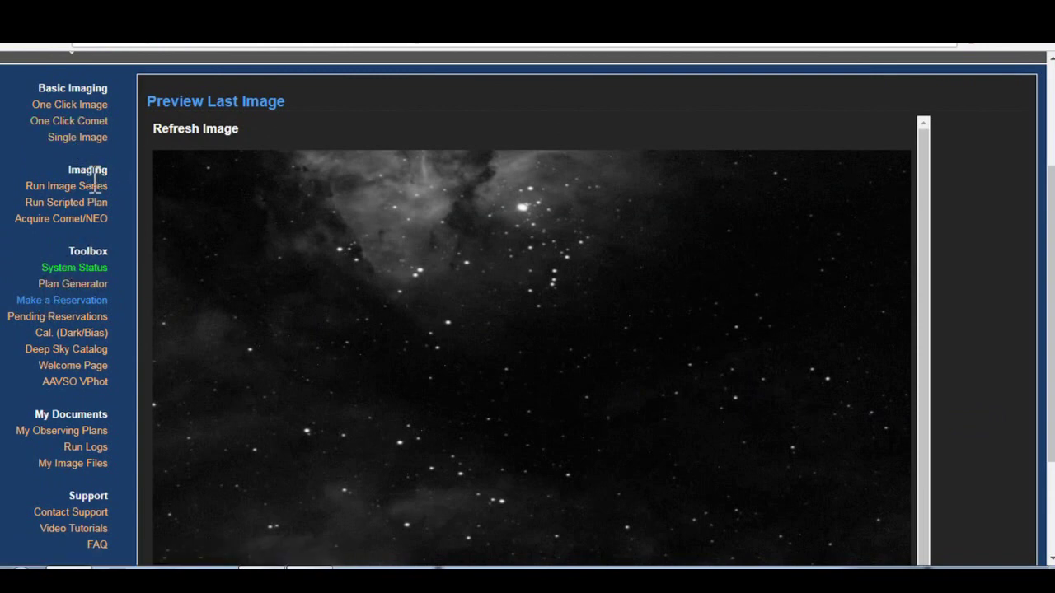
click(76, 269)
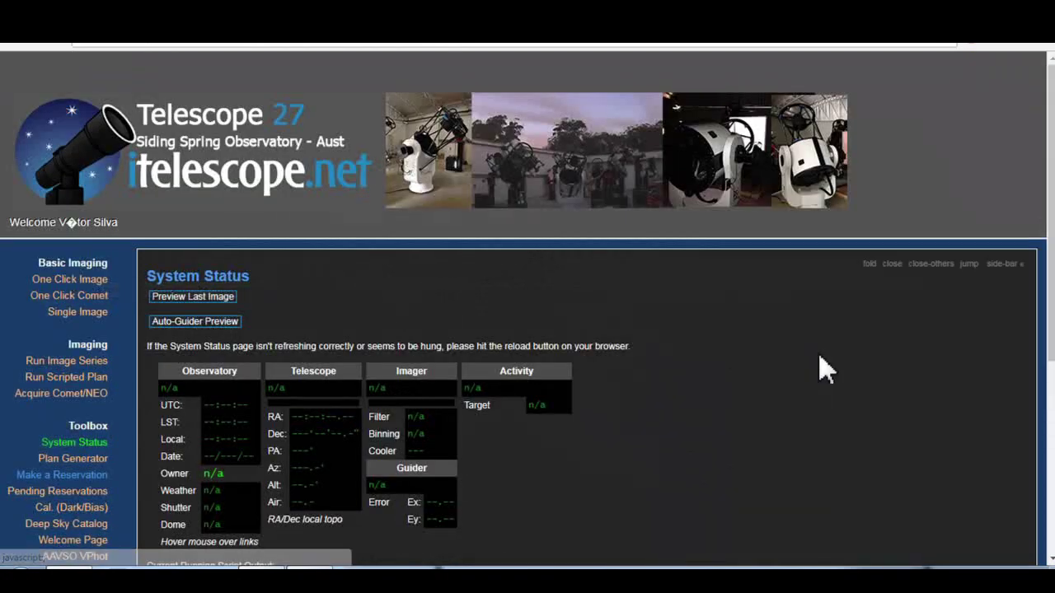
scroll(824, 371, down, 2)
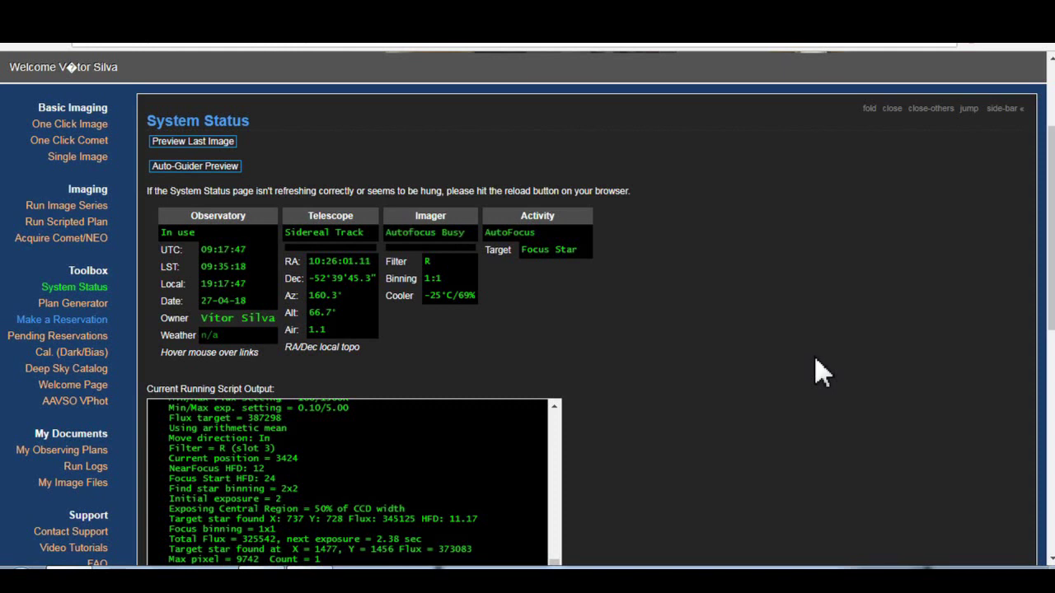
- Switch to the iTelescope file server and open the 20180426 folder inside /t27/ngc 3372
click(66, 205)
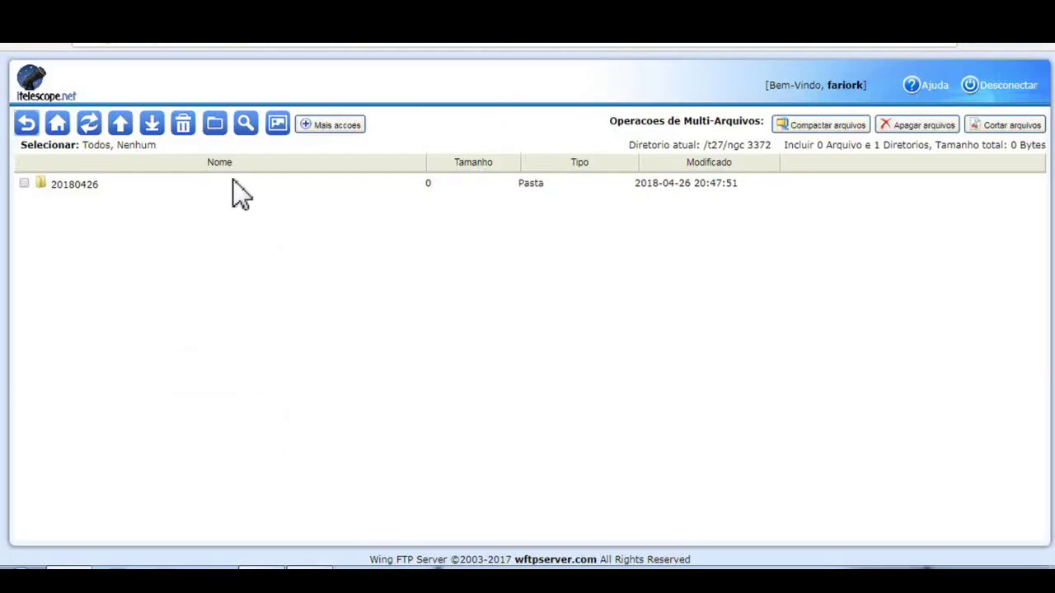
click(217, 191)
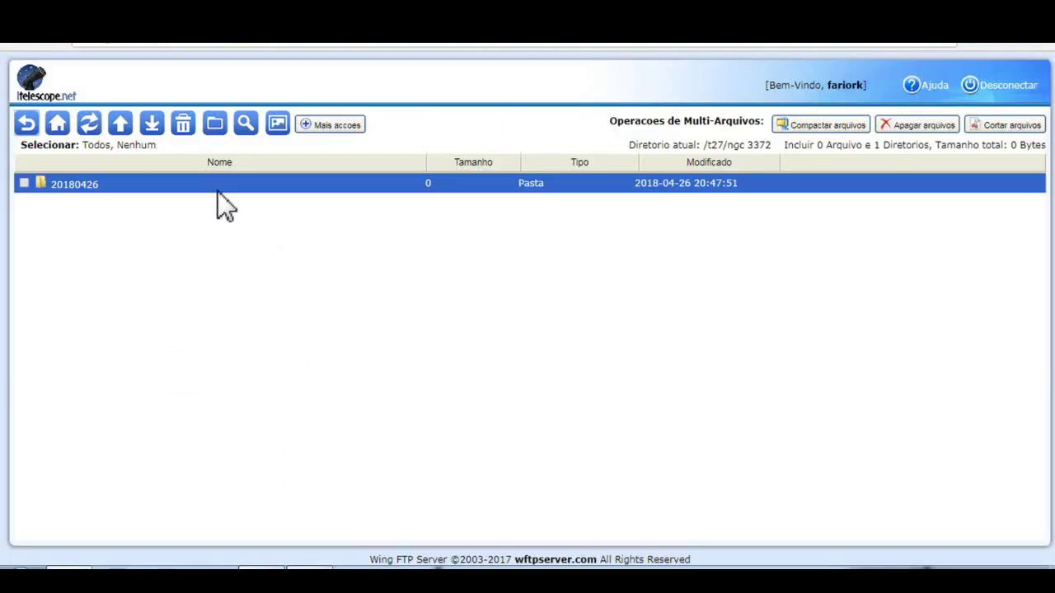
double_click(217, 191)
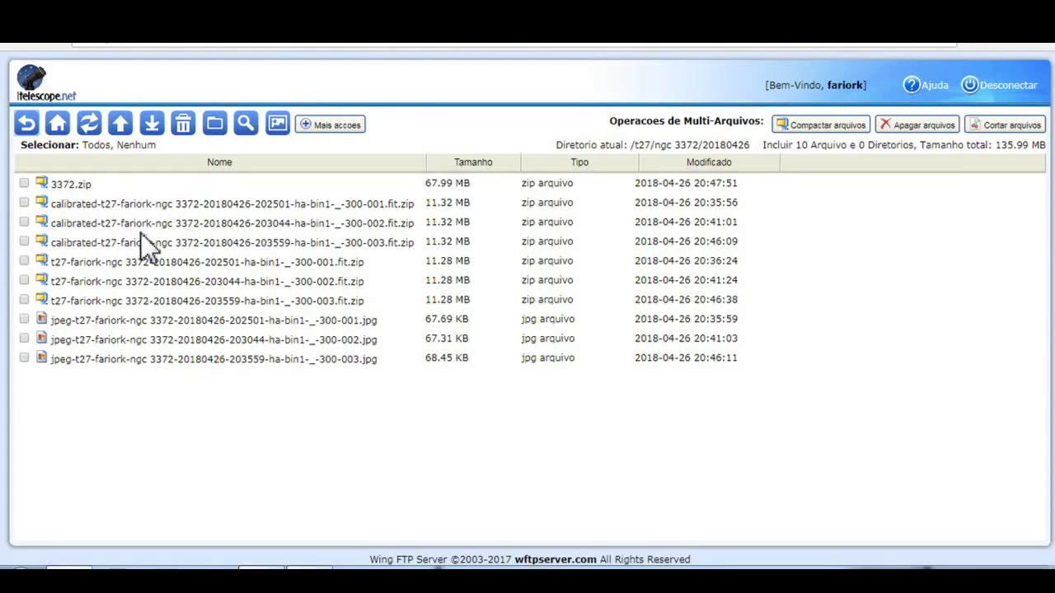
- Return to the system status page and examine the autofocus readings in the running script output
click(234, 47)
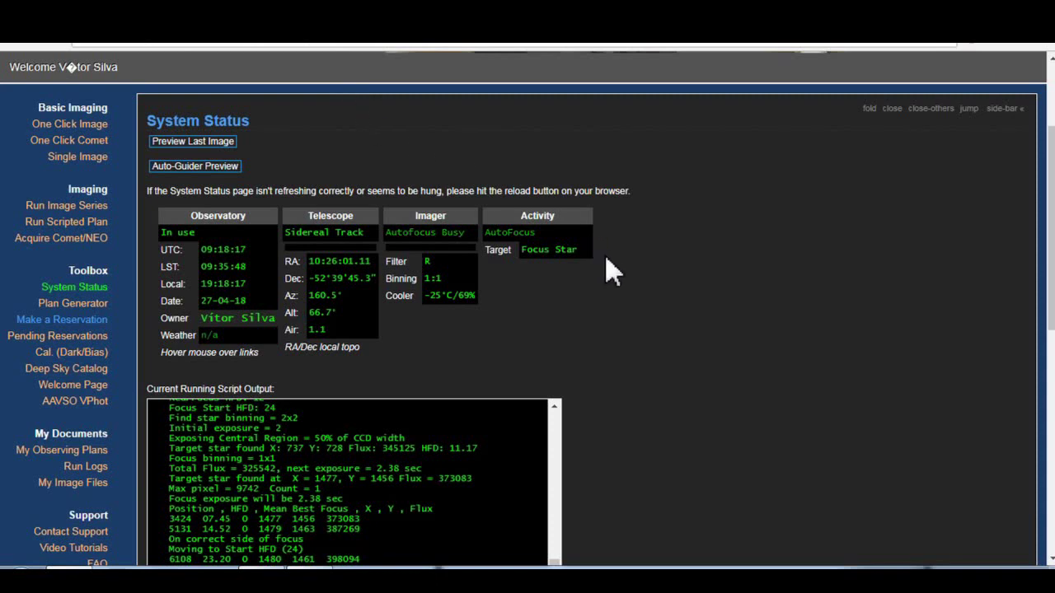
scroll(614, 285, down, 3)
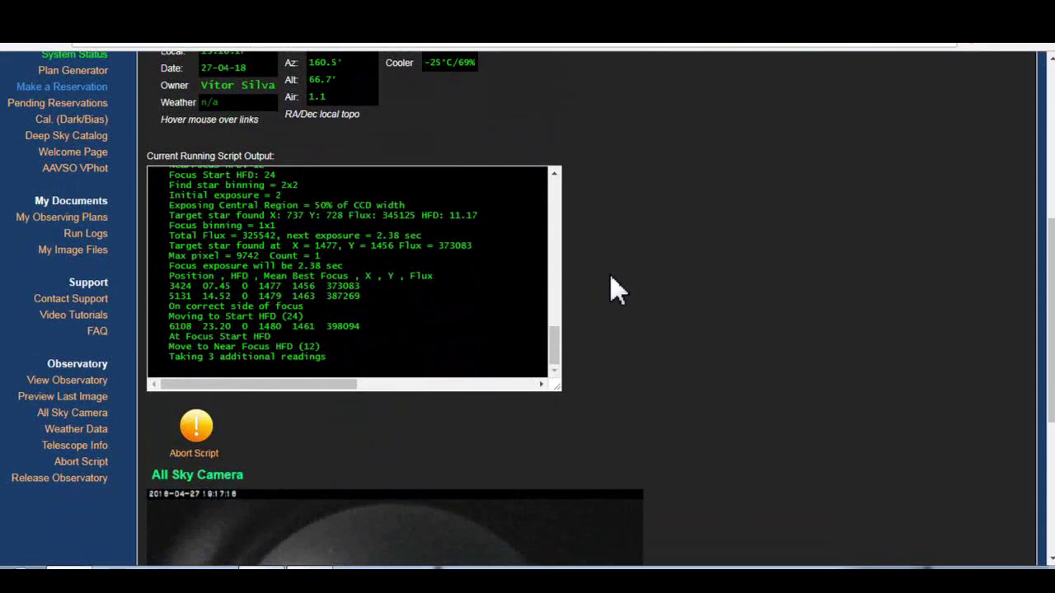
scroll(612, 276, up, 2)
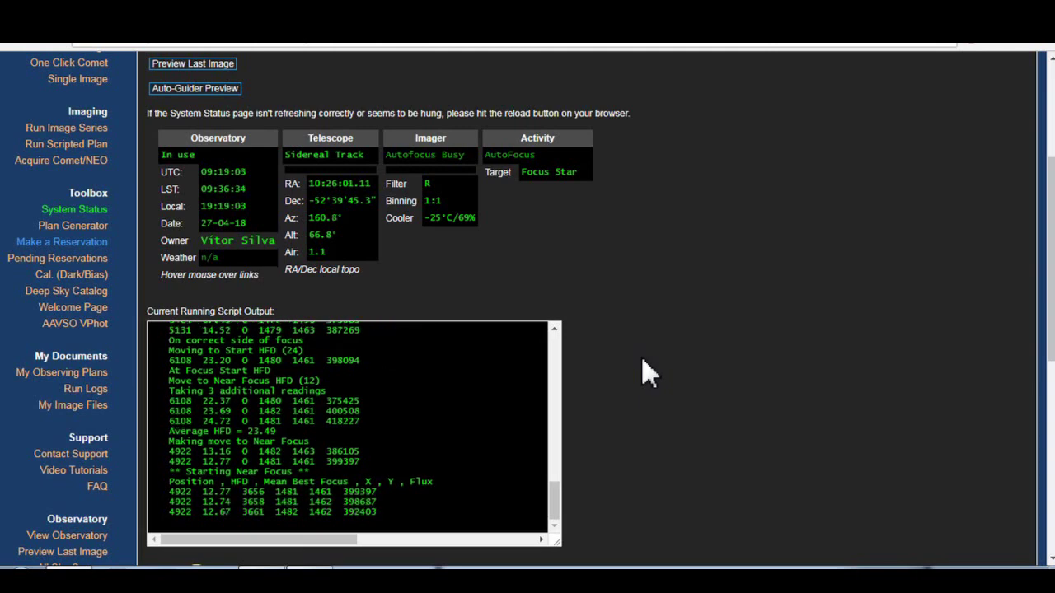
scroll(9, 351, down, 3)
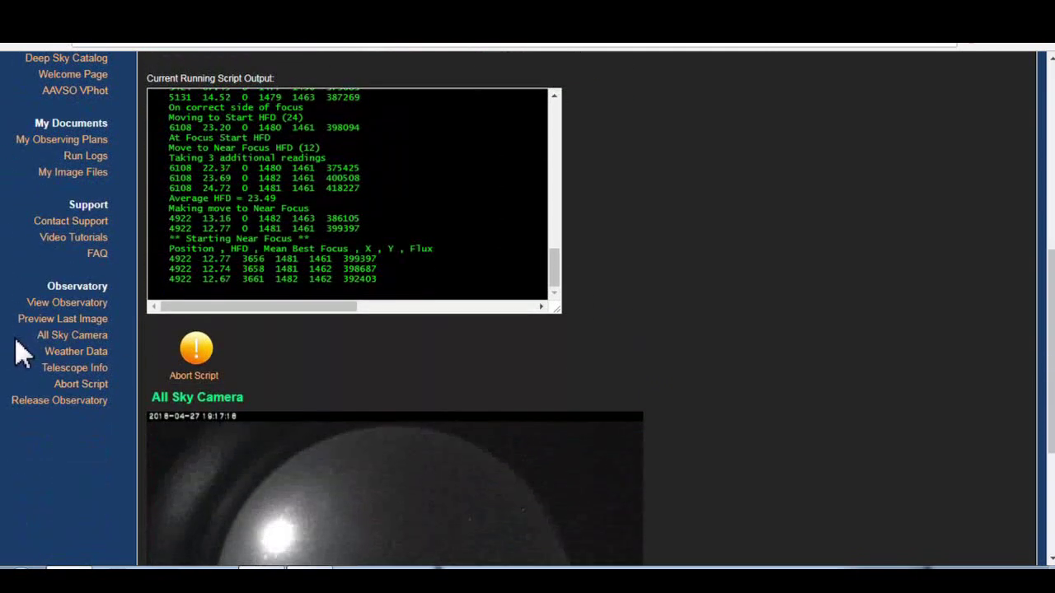
- Open the observatory view and examine the remote desktop's MaxIm DL, Camera Control, FocusMax and Log windows
click(70, 305)
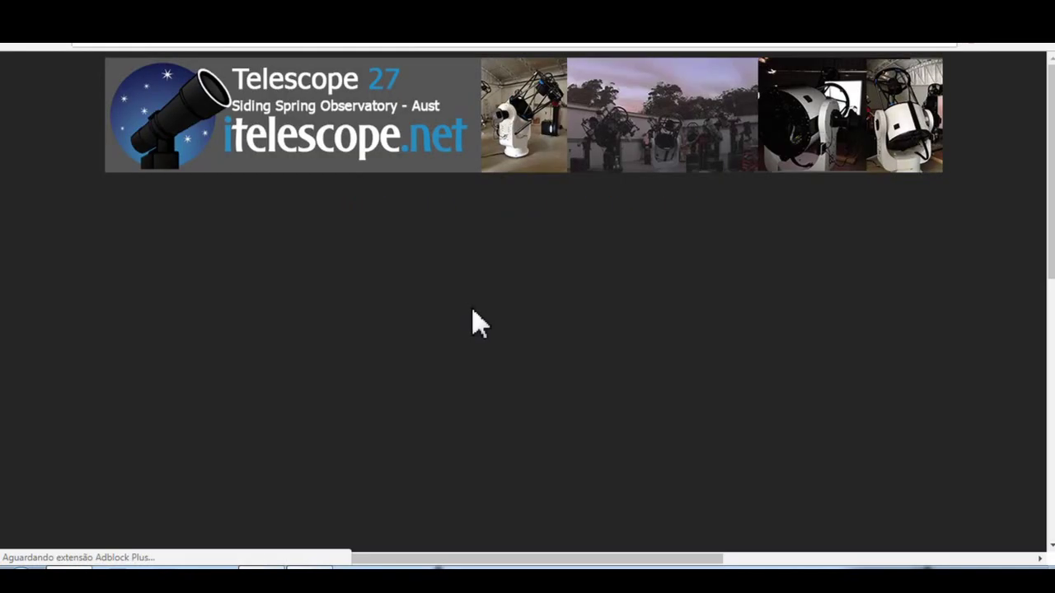
scroll(474, 313, down, 1)
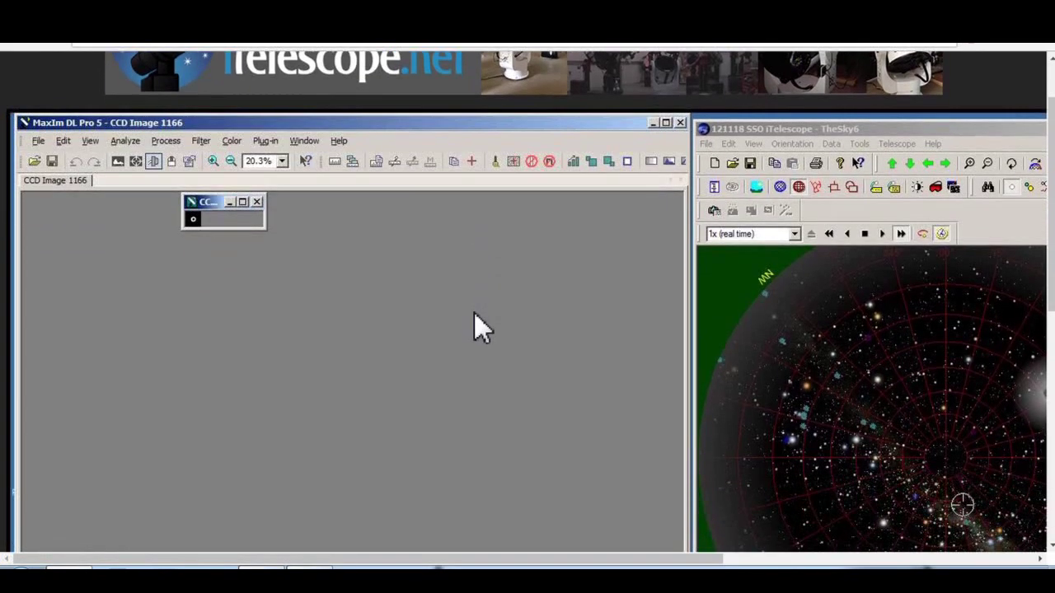
scroll(497, 317, down, 1)
scroll(497, 318, up, 2)
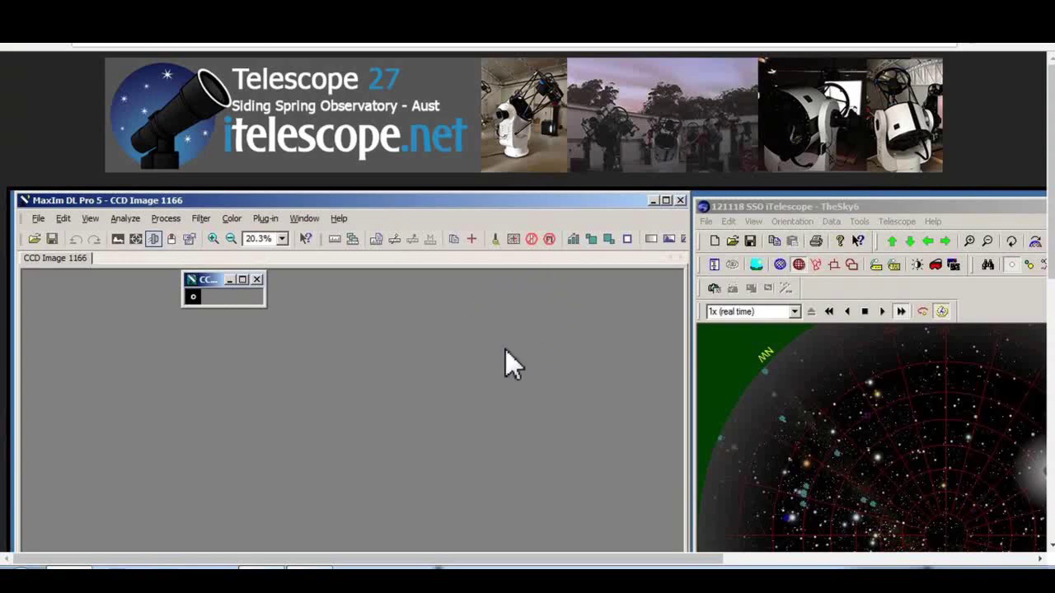
scroll(497, 349, down, 3)
scroll(505, 387, down, 5)
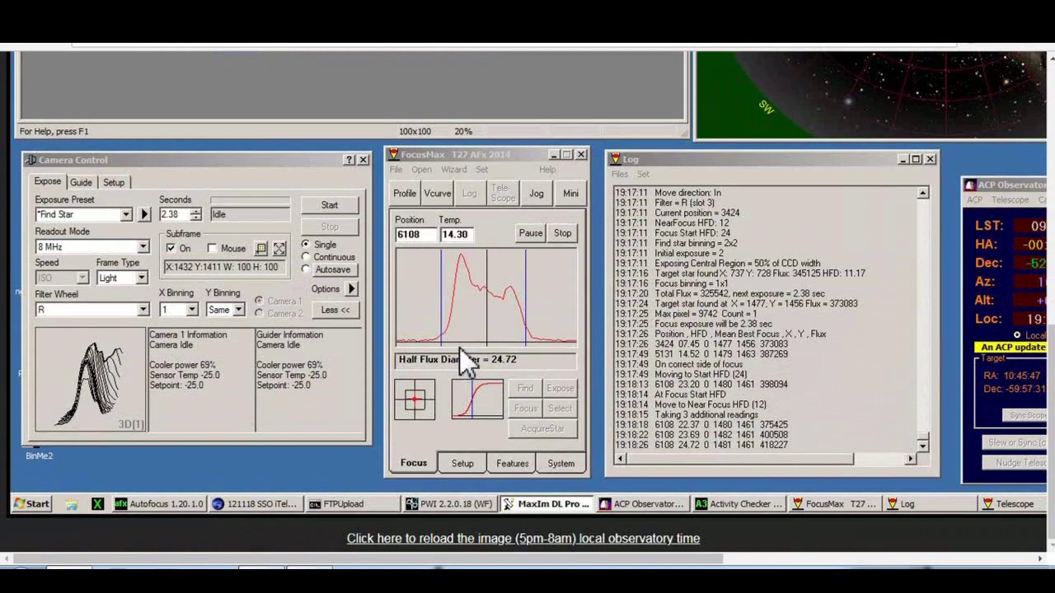
scroll(455, 349, up, 8)
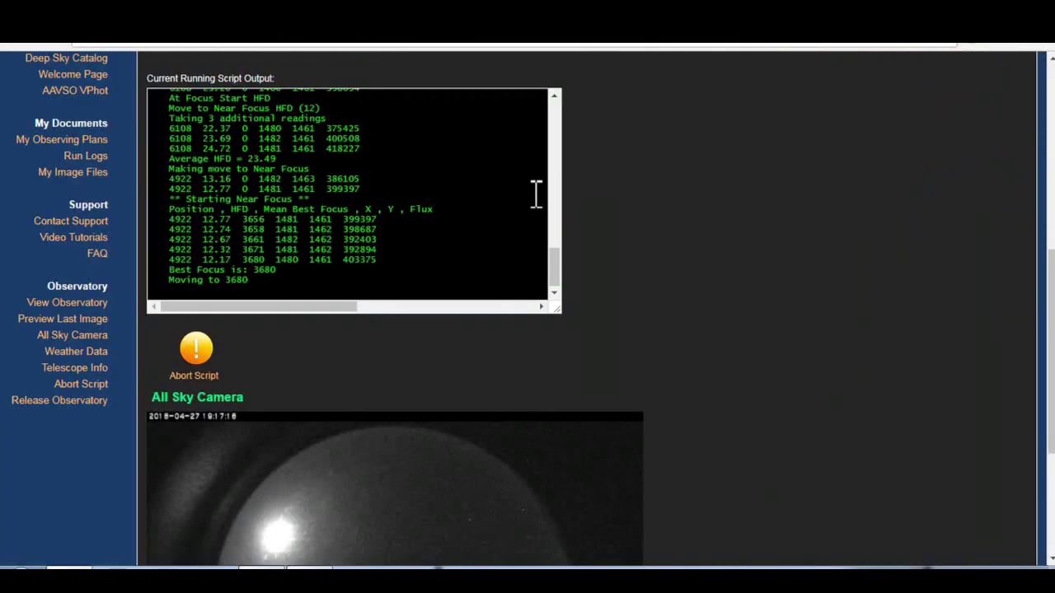
- Review the focus run's script output on the system status page and refresh the file server's 20180426 listing
scroll(638, 280, up, 5)
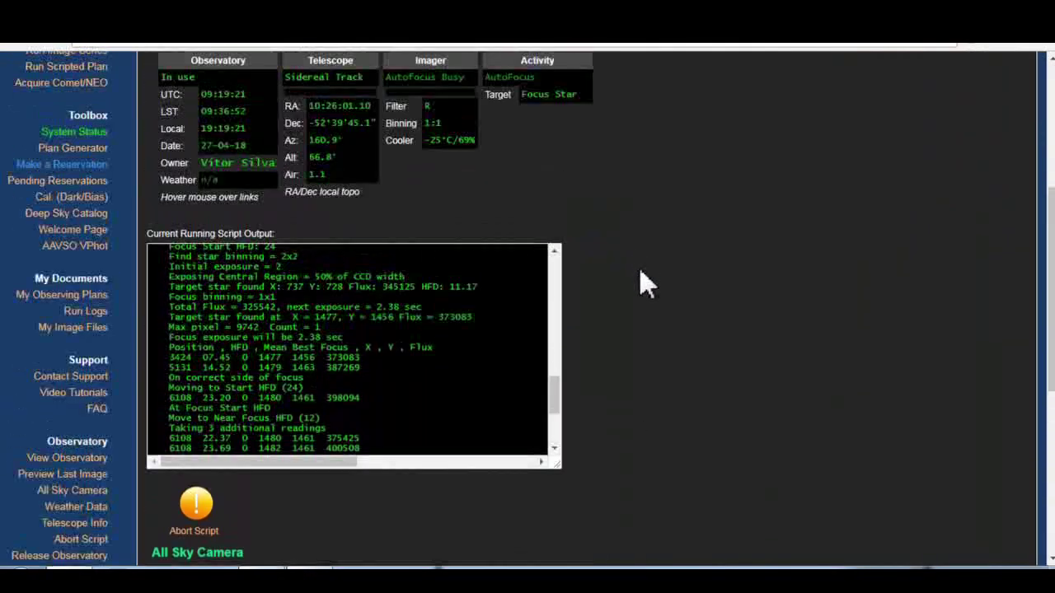
scroll(624, 298, down, 2)
scroll(638, 350, down, 2)
scroll(647, 350, up, 2)
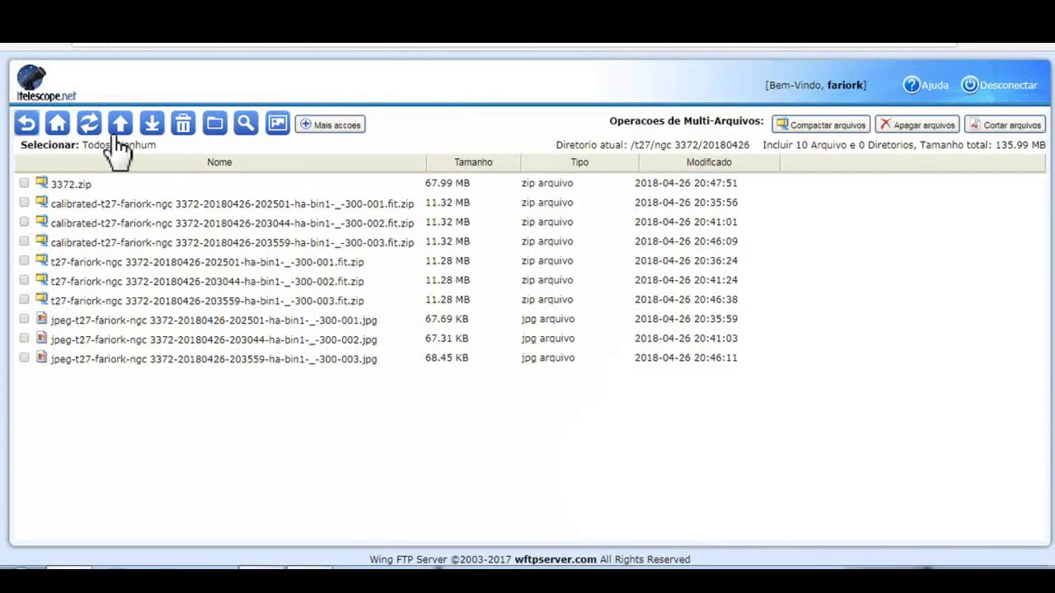
click(95, 130)
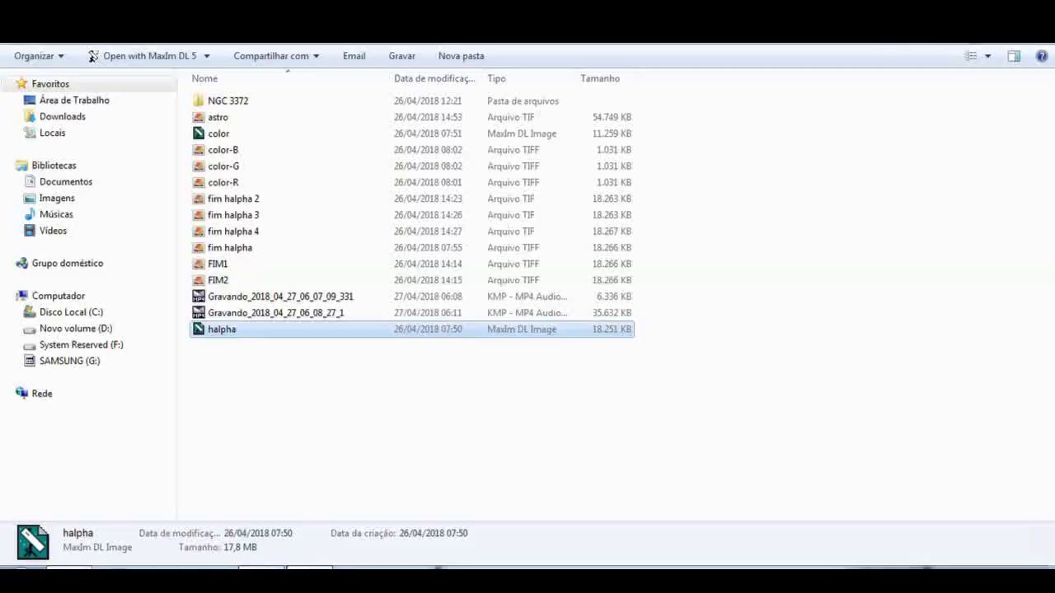
- Open the fim halpha 4 image from the local folder, inspect the nebula detail up close, and close it
double_click(352, 232)
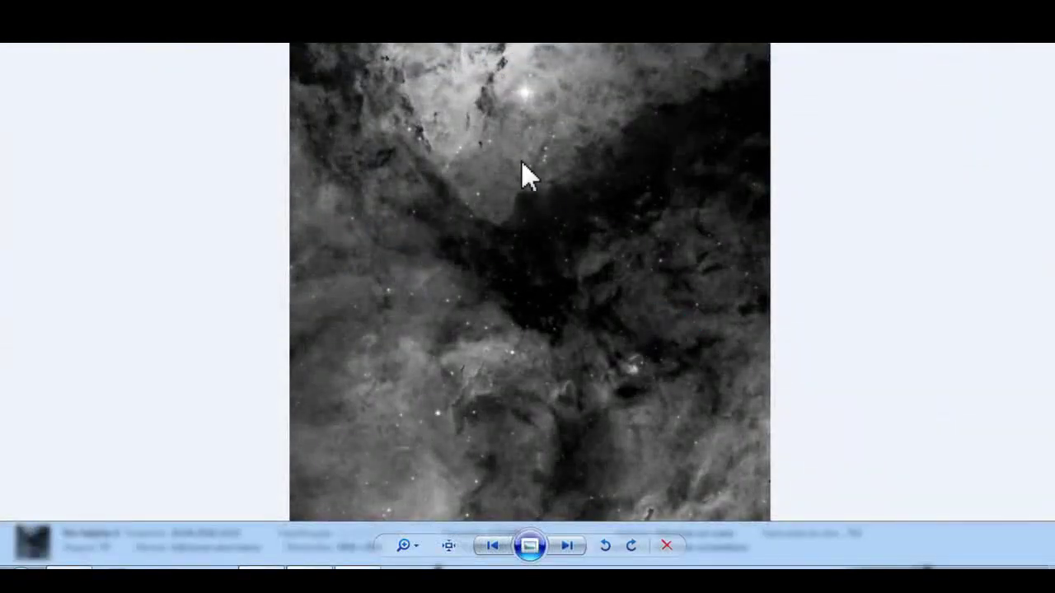
scroll(530, 177, up, 3)
scroll(561, 165, up, 3)
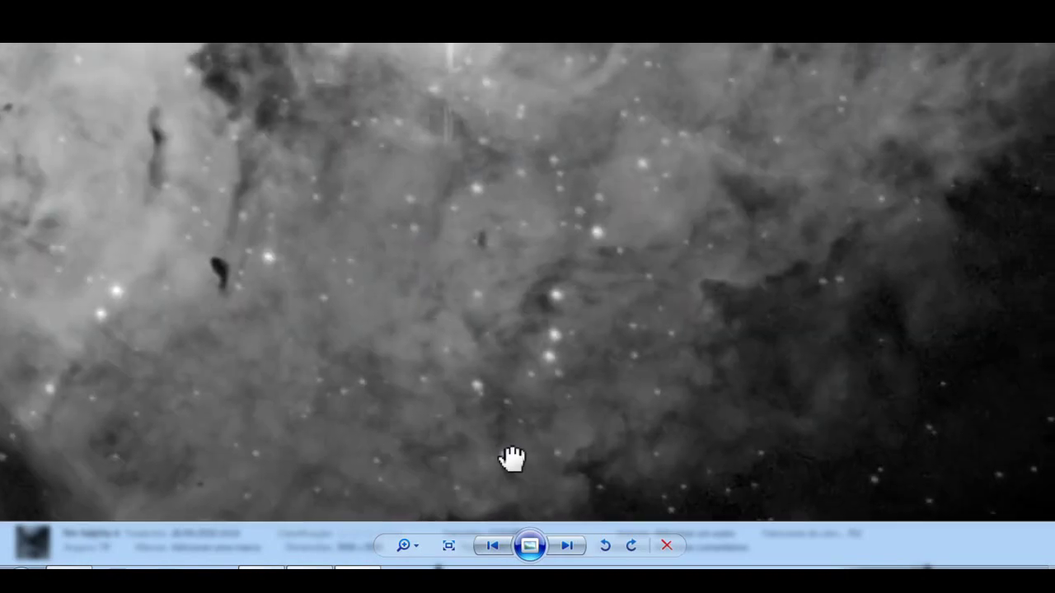
scroll(512, 452, down, 3)
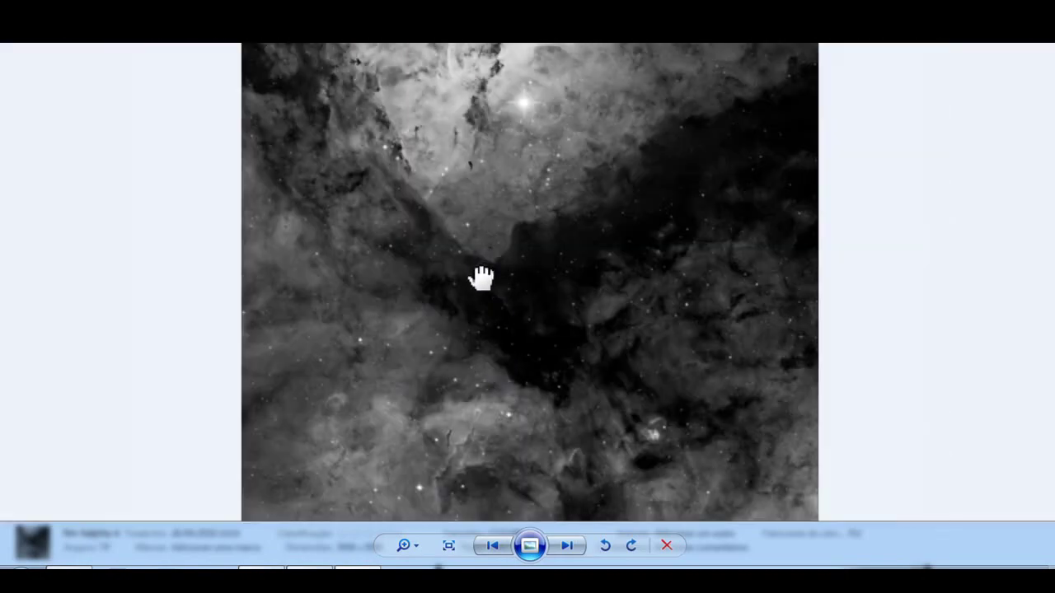
scroll(465, 181, up, 4)
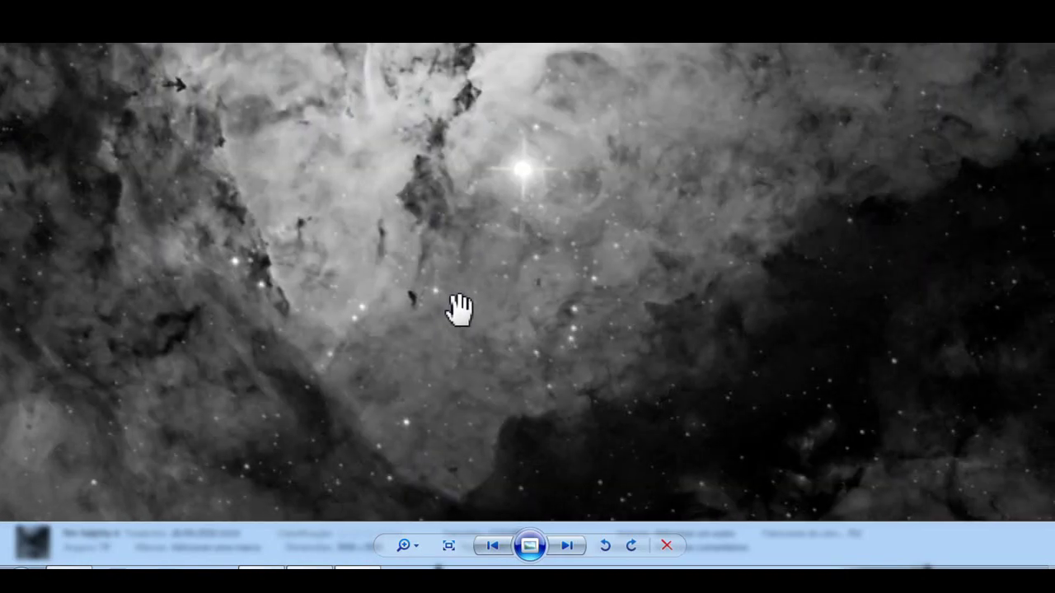
scroll(459, 309, down, 4)
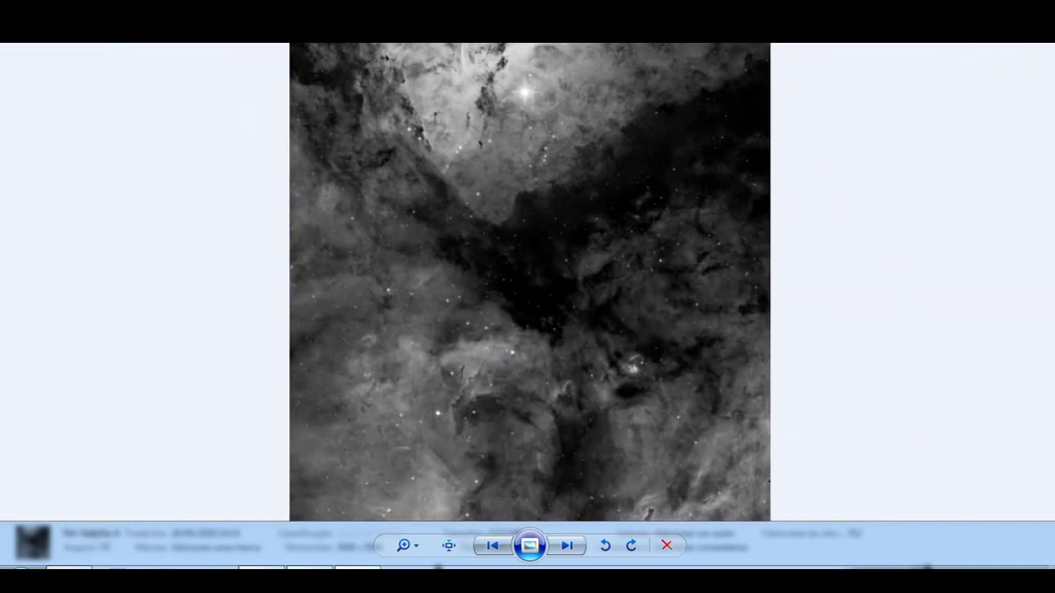
key(alt+F4)
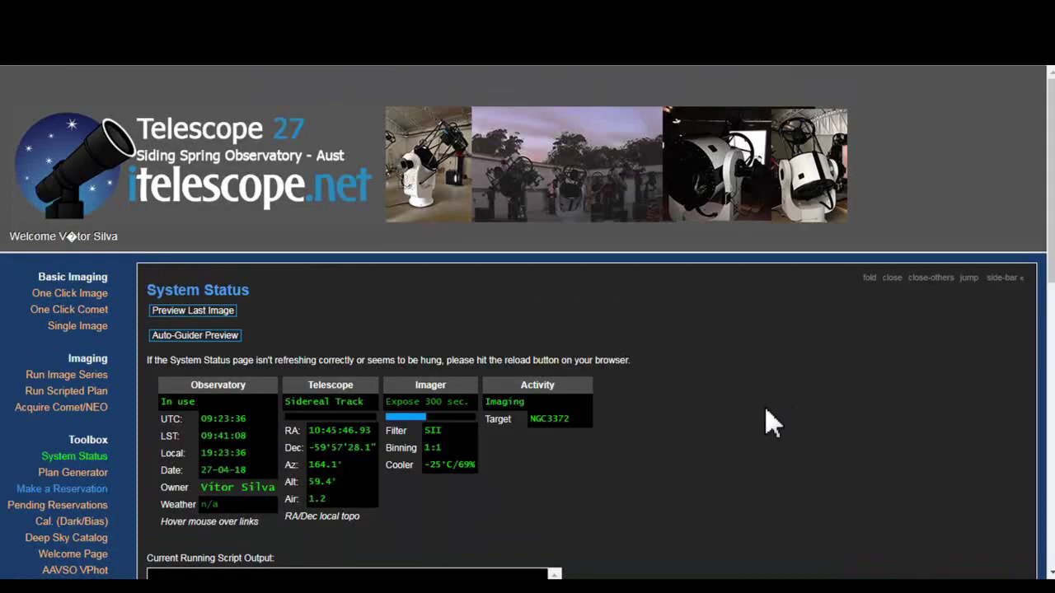
- Check the progress of the 300-second SII exposure of NGC3372 on the system status page
scroll(769, 422, down, 1)
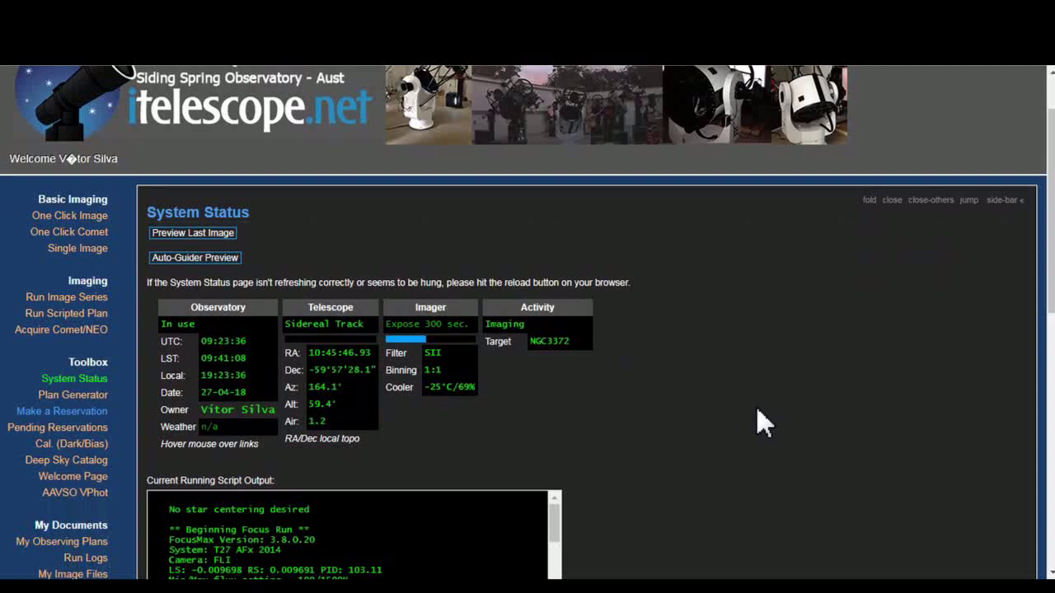
scroll(757, 408, down, 2)
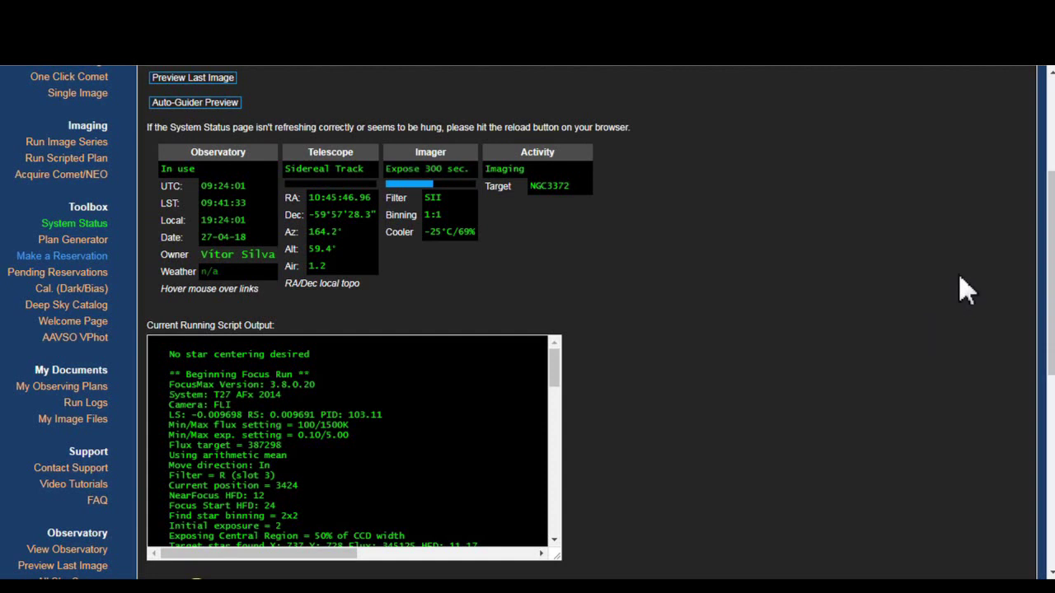
scroll(651, 294, up, 2)
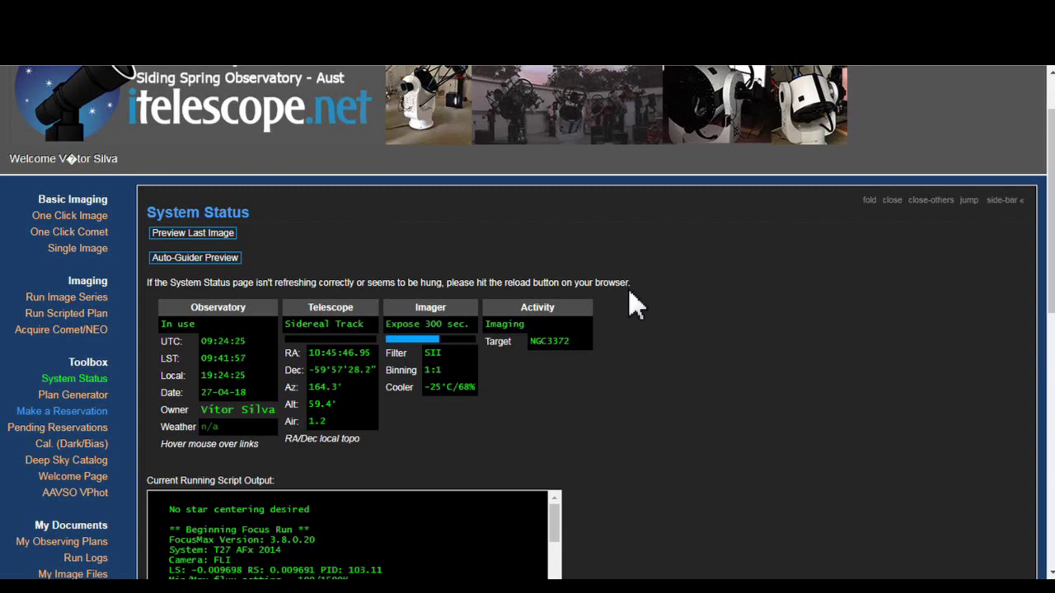
scroll(631, 303, up, 1)
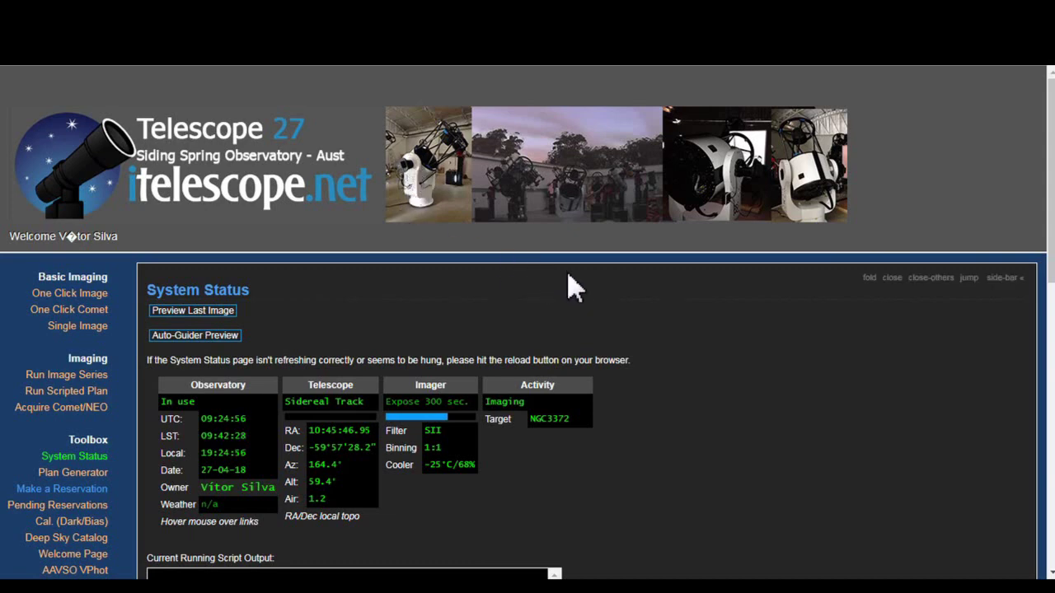
scroll(610, 286, down, 2)
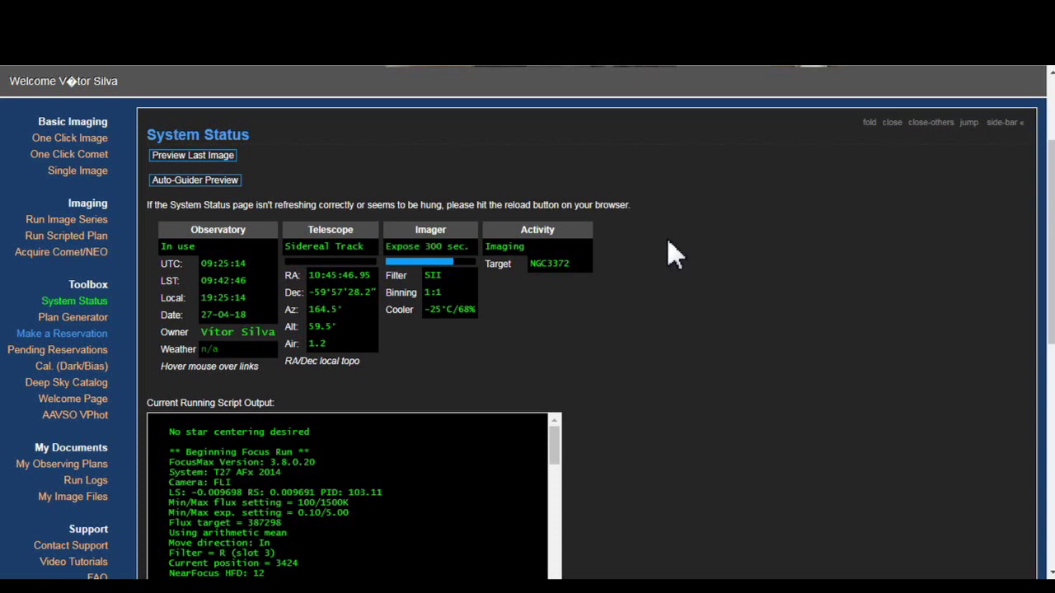
- Refresh the 20180426 folder listing on the file server again and return to the telescope's system status
right_click(425, 256)
click(525, 199)
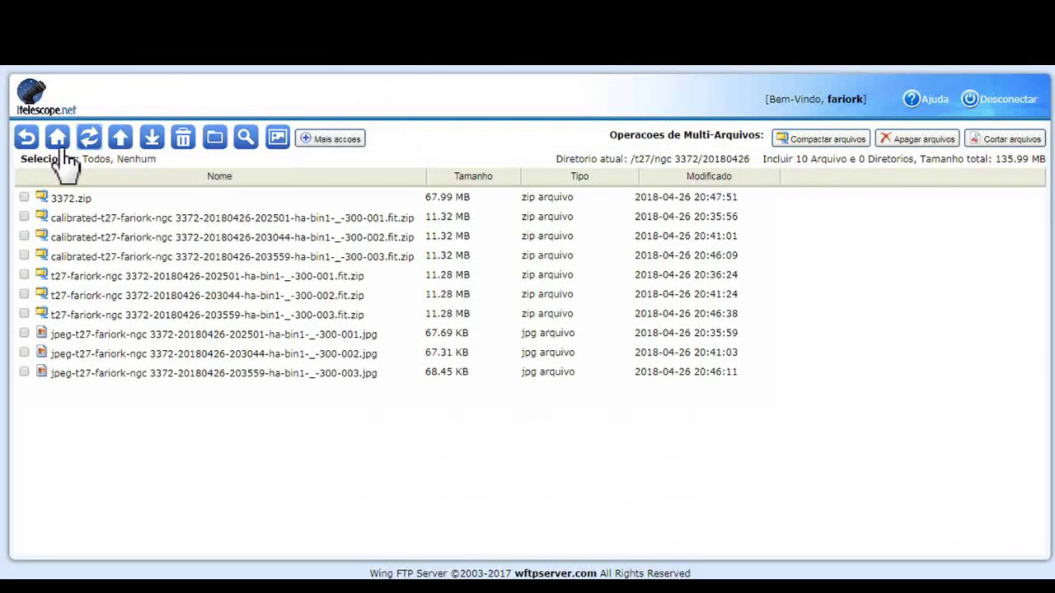
click(90, 142)
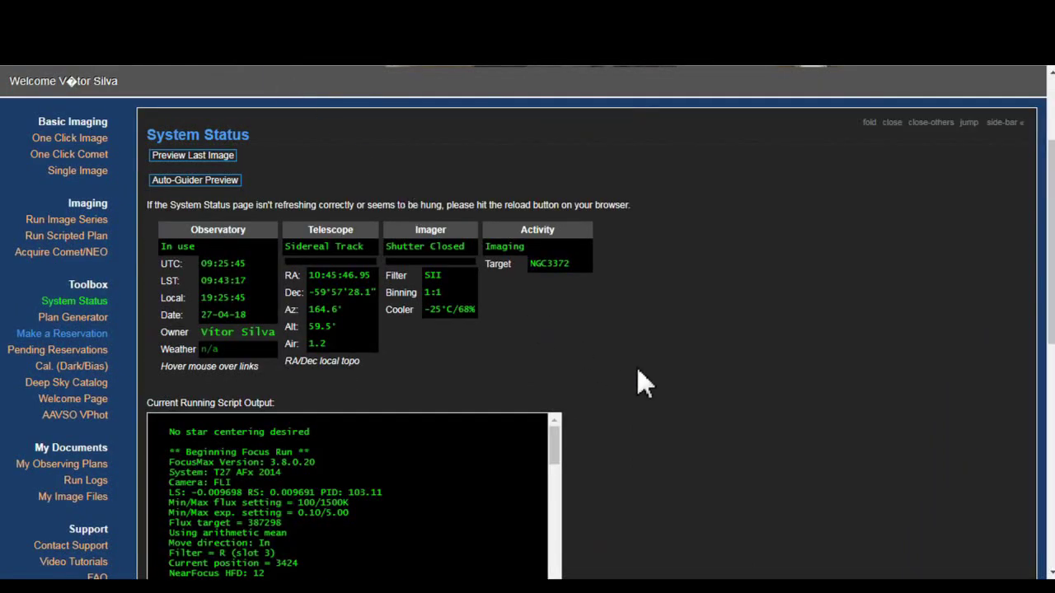
scroll(640, 381, down, 2)
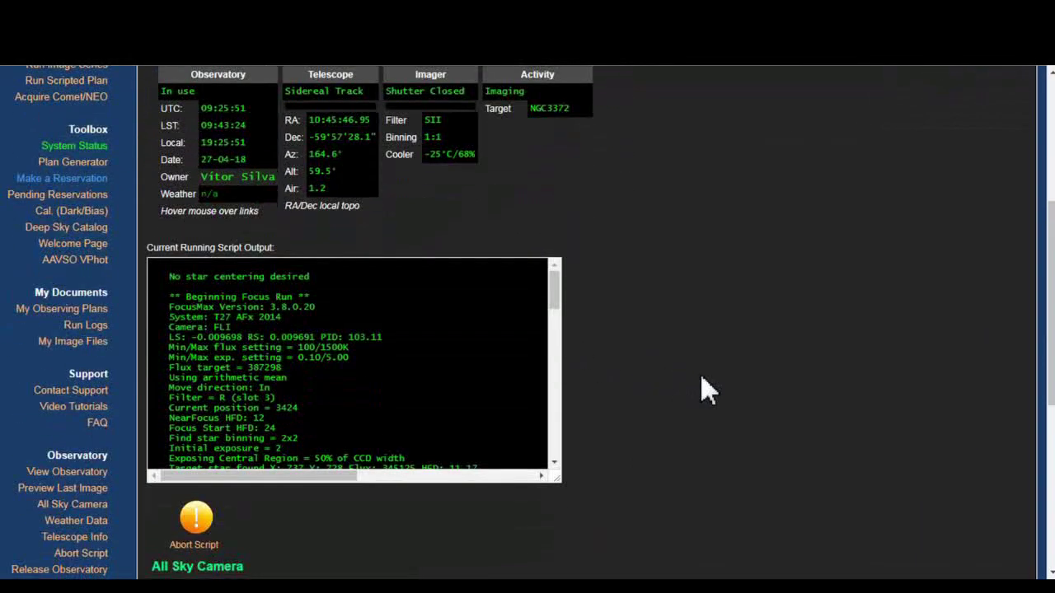
- Review the running script output on the system status page through the 300-second SII exposure entry for NGC3372
scroll(594, 349, down, 3)
scroll(540, 429, up, 5)
scroll(540, 428, down, 5)
scroll(588, 417, down, 2)
scroll(484, 417, down, 6)
scroll(484, 417, down, 5)
scroll(664, 388, up, 3)
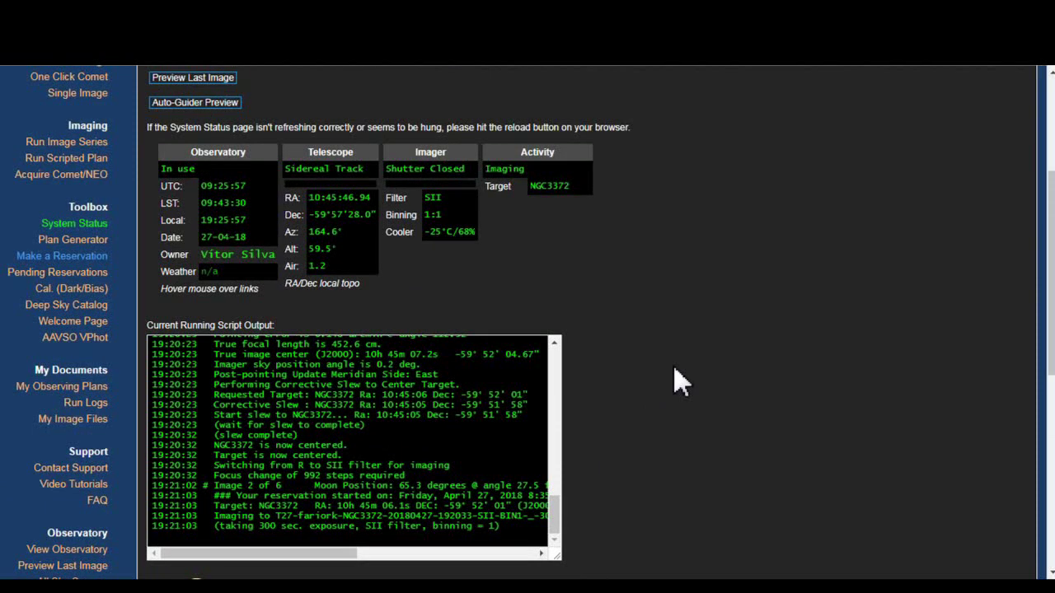
scroll(24, 490, down, 3)
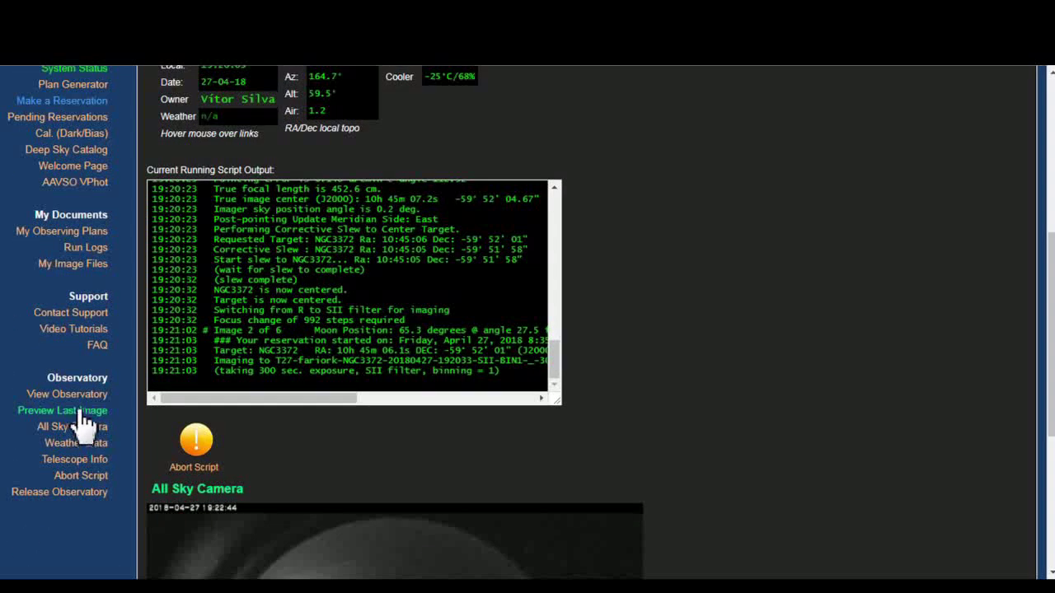
- Open the live observatory view and examine the MaxIm DL, TheSky6 and PlaneWave Interface windows
click(81, 397)
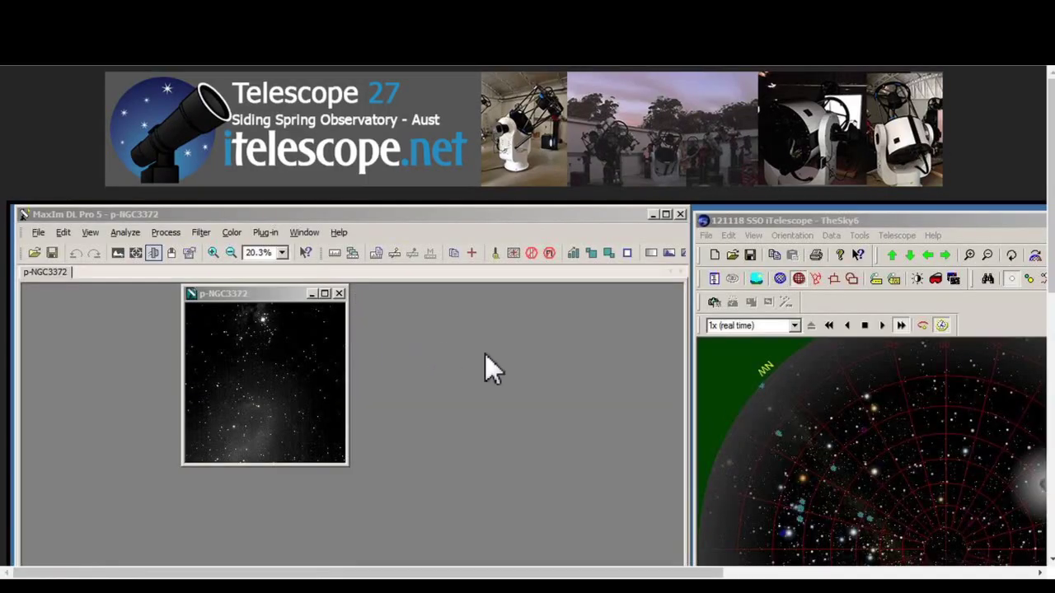
scroll(485, 354, down, 2)
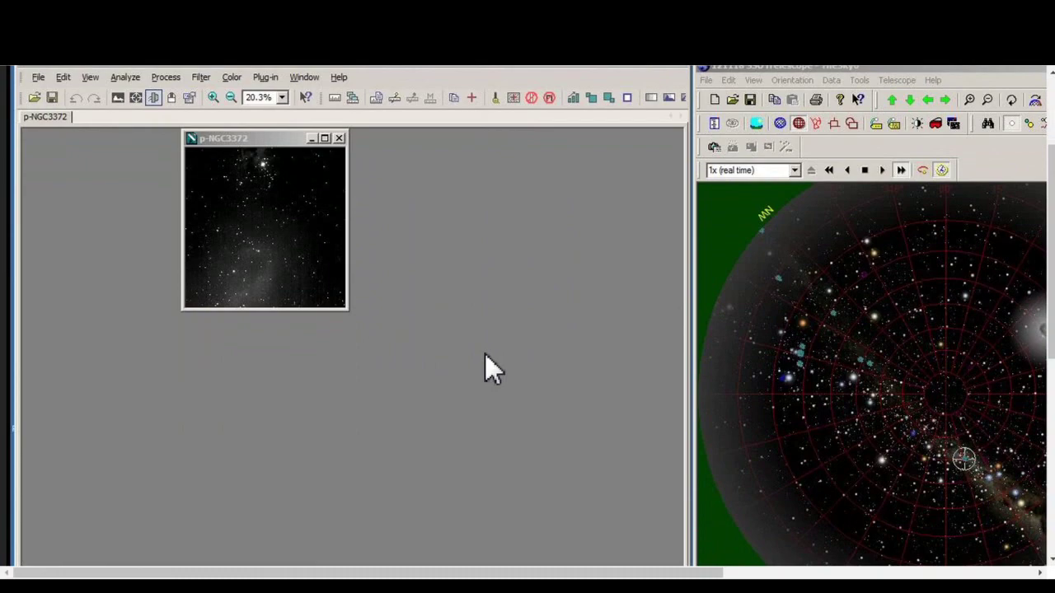
scroll(486, 368, up, 1)
scroll(484, 369, up, 1)
scroll(491, 370, down, 1)
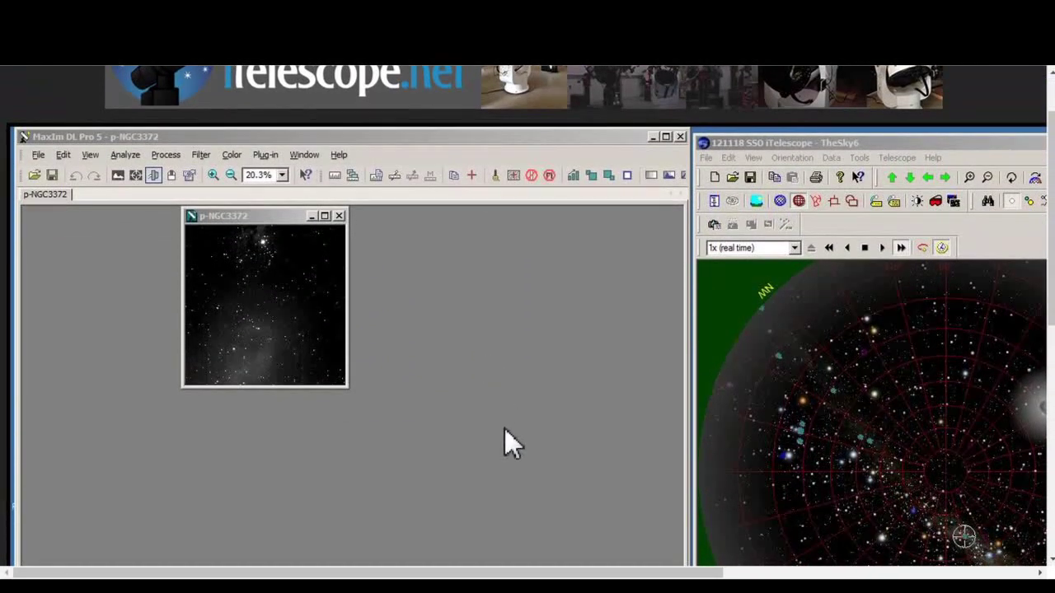
drag(491, 574, 683, 572)
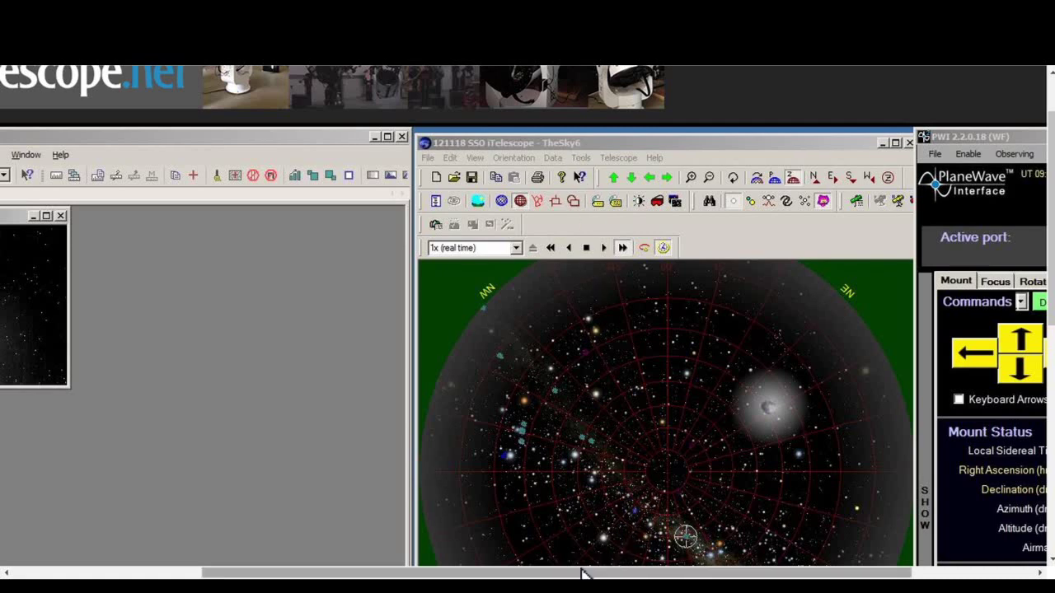
drag(579, 572, 354, 565)
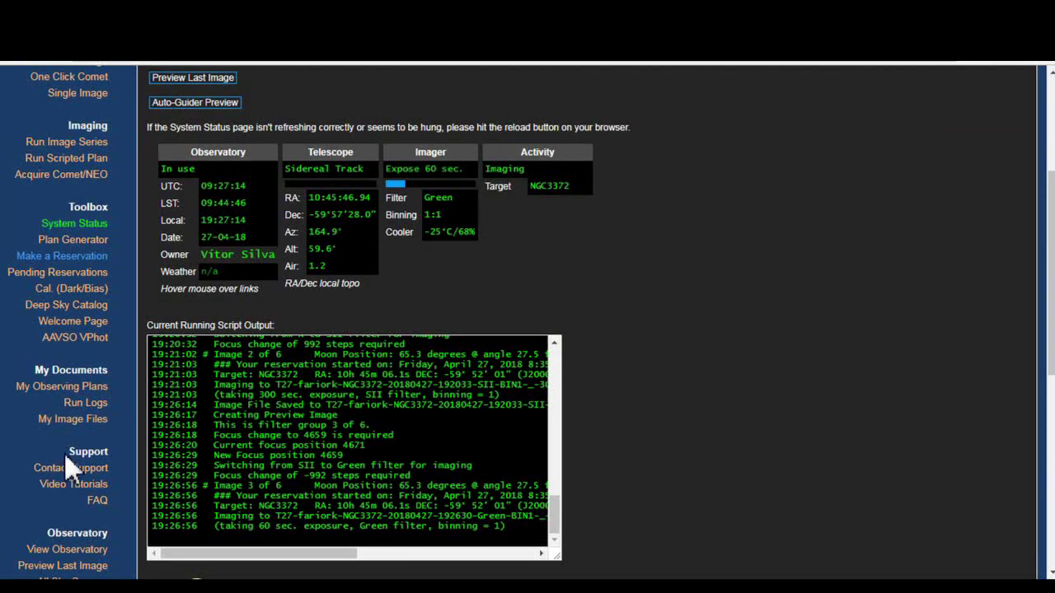
- Check the script output of the 60-second Green exposure and inspect the preview of the last image taken
scroll(71, 467, down, 2)
scroll(71, 467, up, 2)
scroll(72, 470, down, 1)
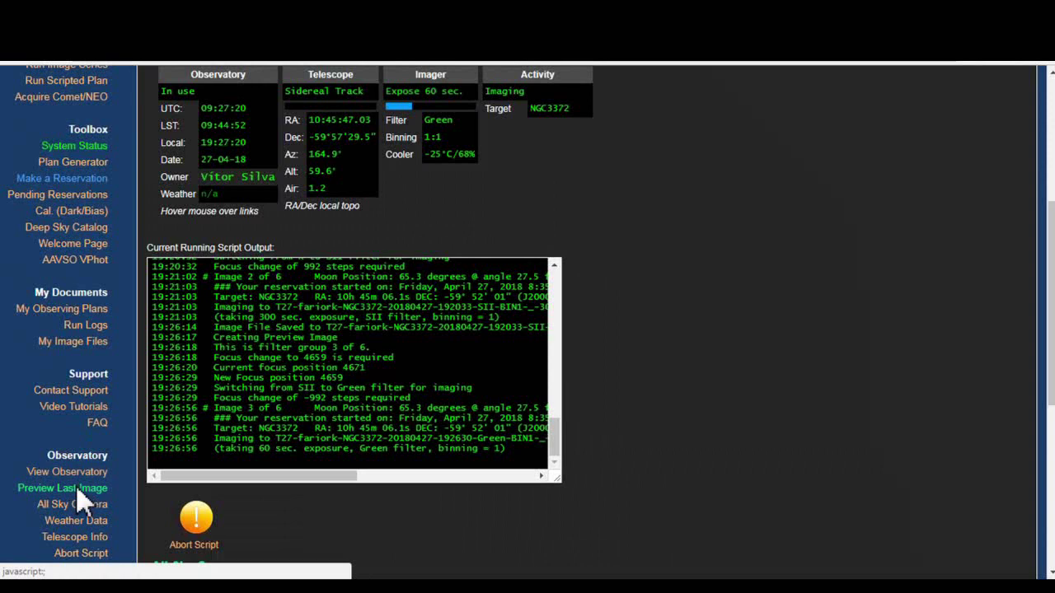
click(76, 496)
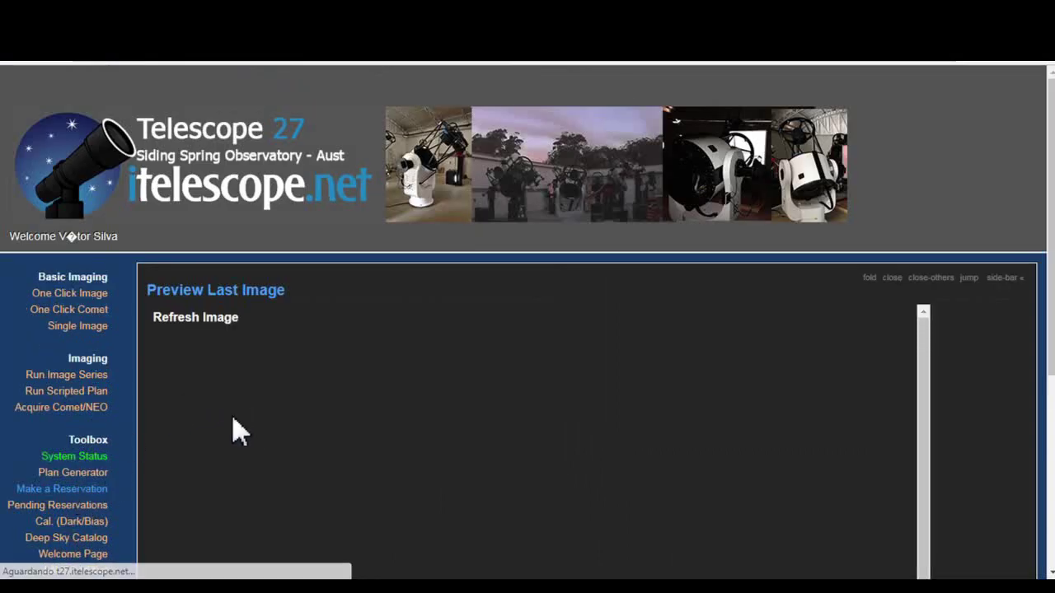
scroll(12, 445, down, 3)
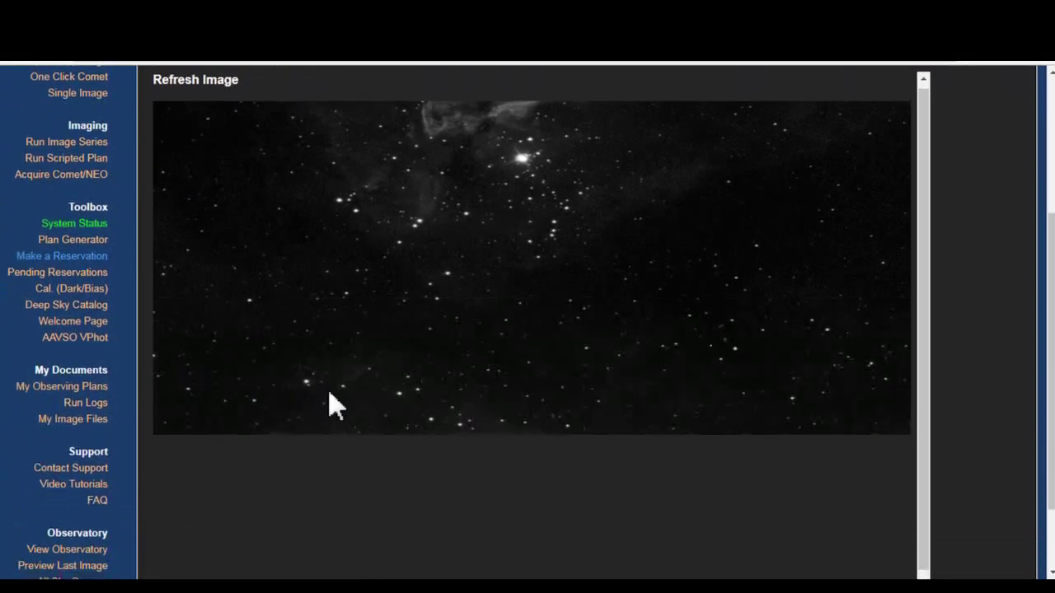
scroll(334, 404, down, 2)
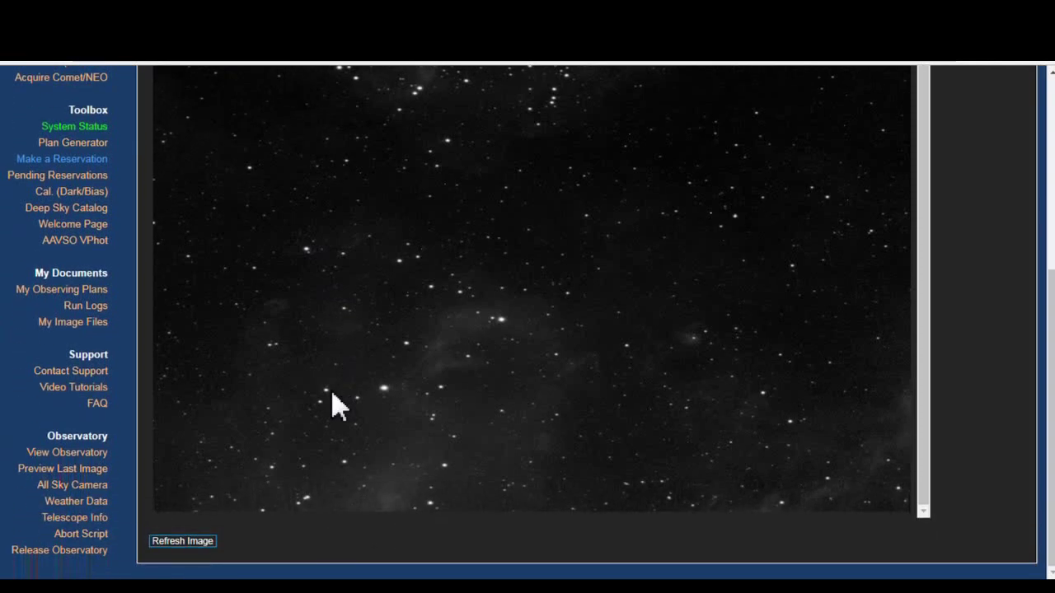
scroll(282, 395, up, 3)
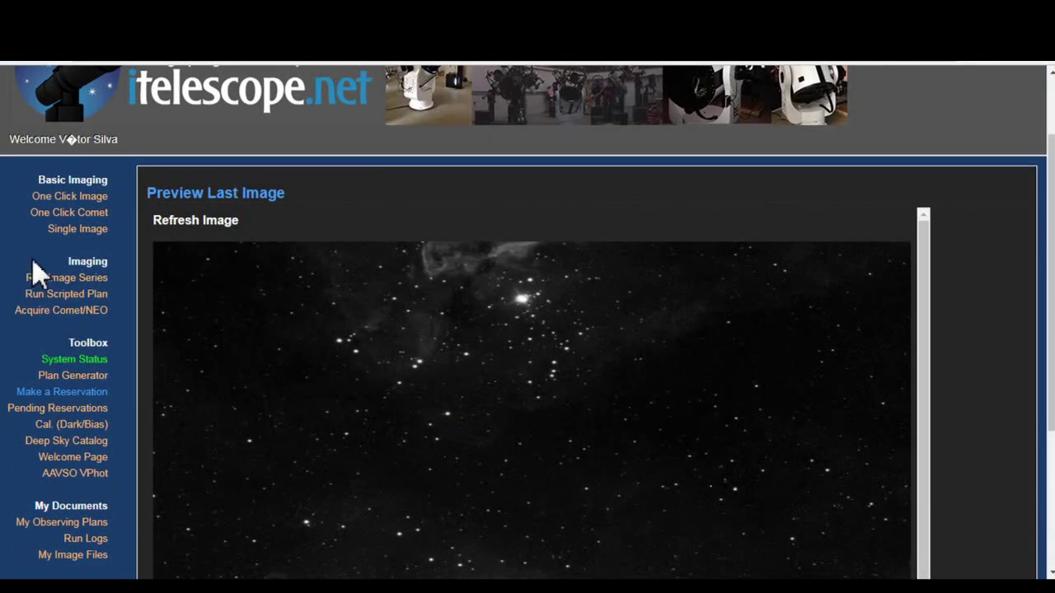
- Return to the system status page and open My Observing Plans in a separate browser tab
click(99, 362)
scroll(418, 401, down, 3)
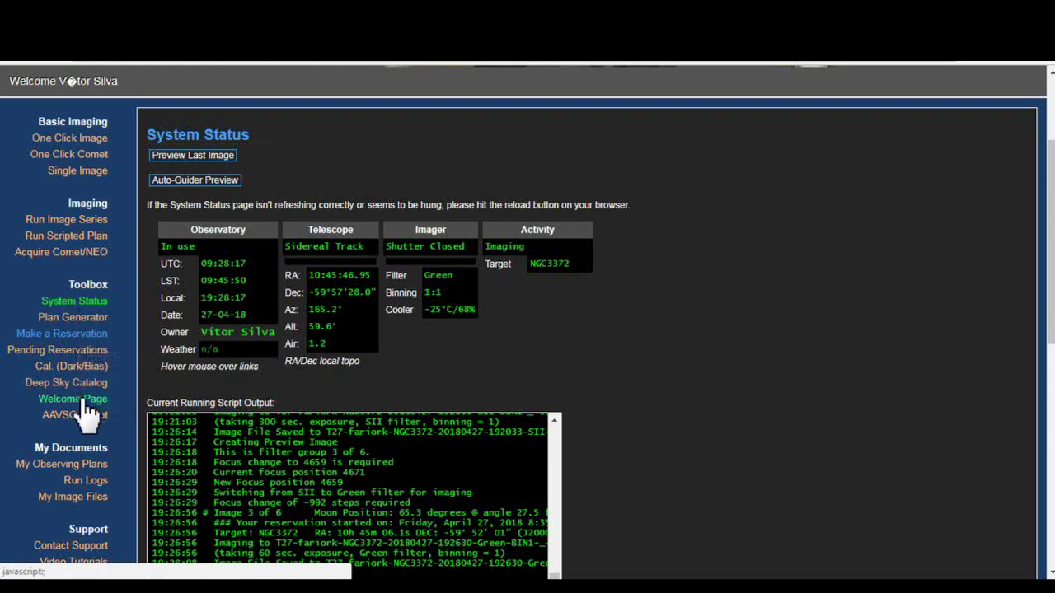
right_click(94, 467)
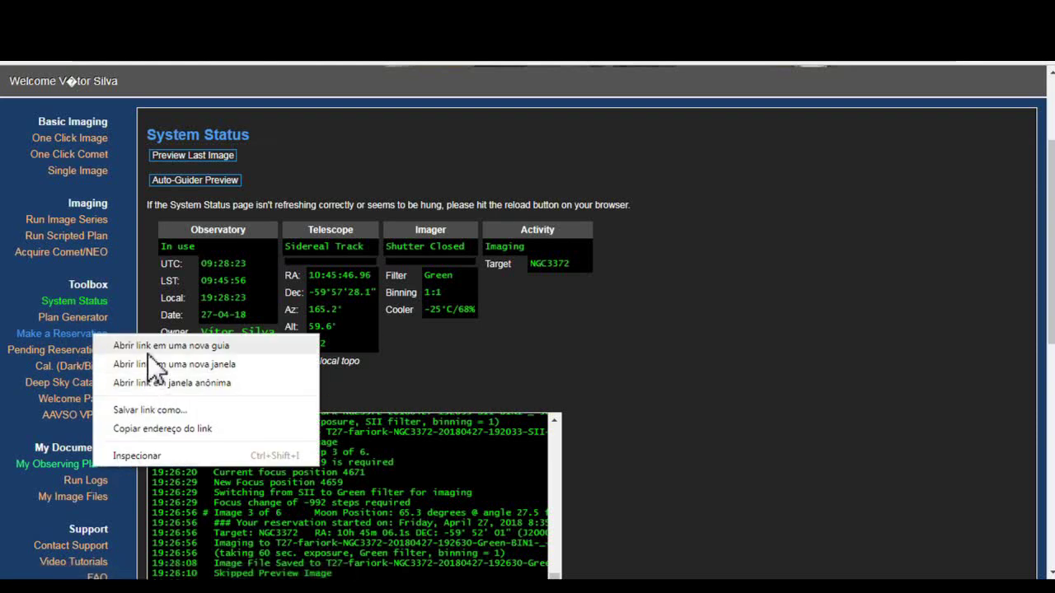
click(154, 348)
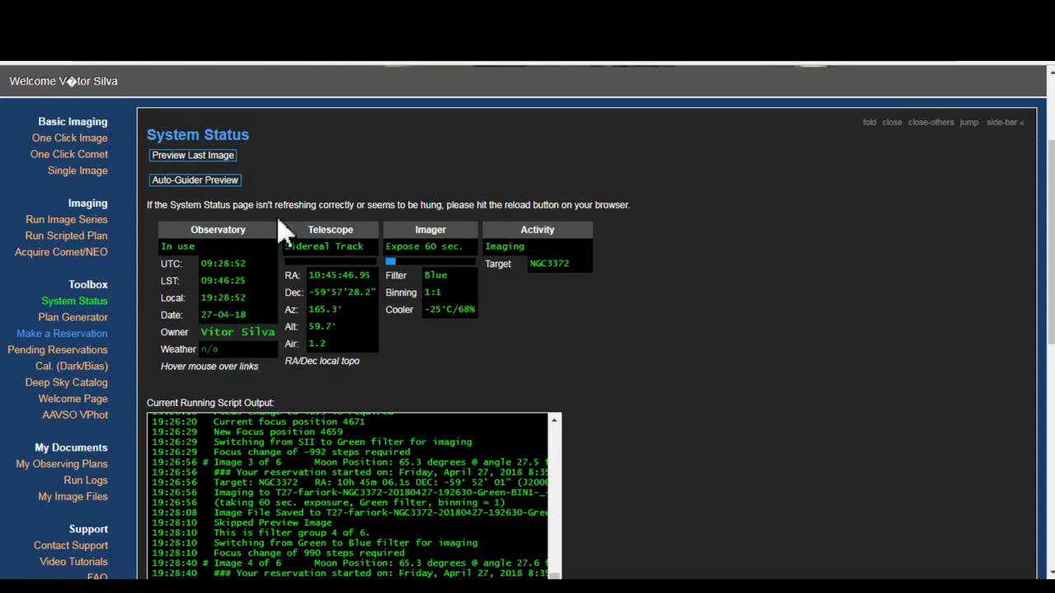
- Try to preview the last image during the Blue exposure, and return to the system status page
scroll(61, 396, down, 4)
click(86, 333)
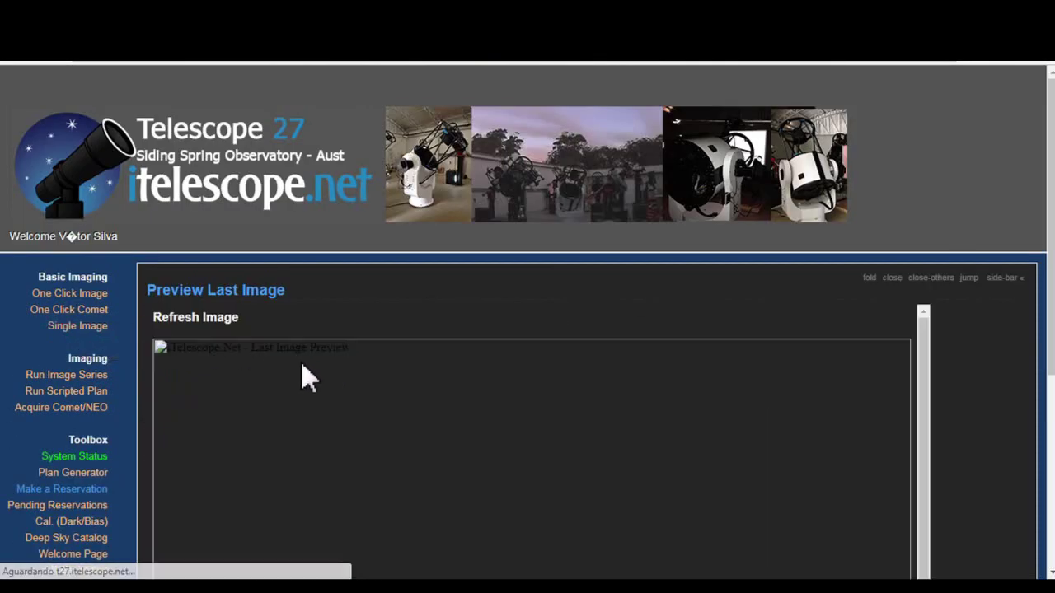
scroll(144, 379, down, 2)
scroll(189, 384, down, 2)
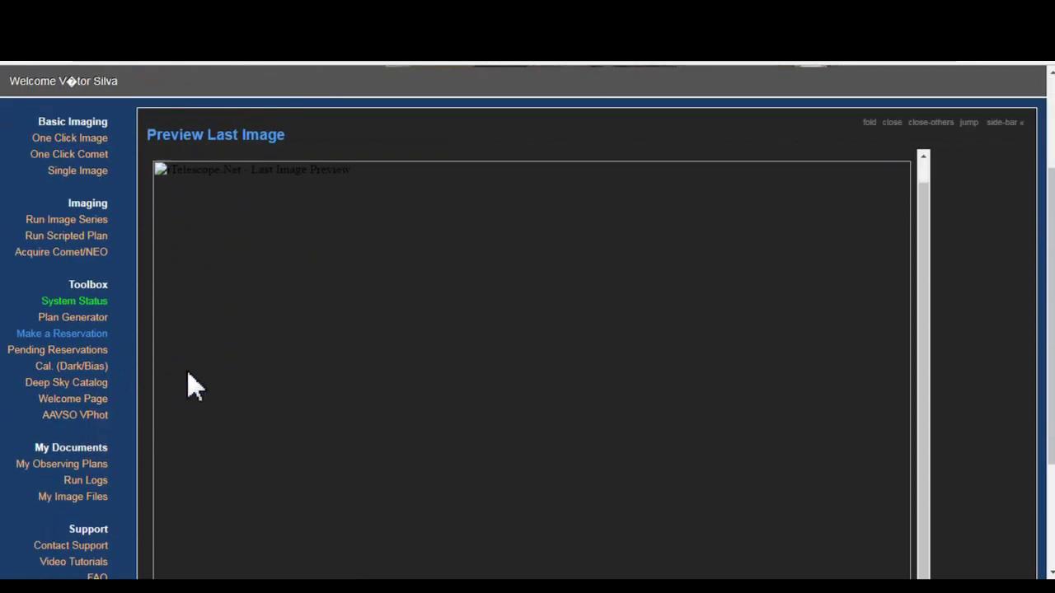
scroll(120, 362, up, 3)
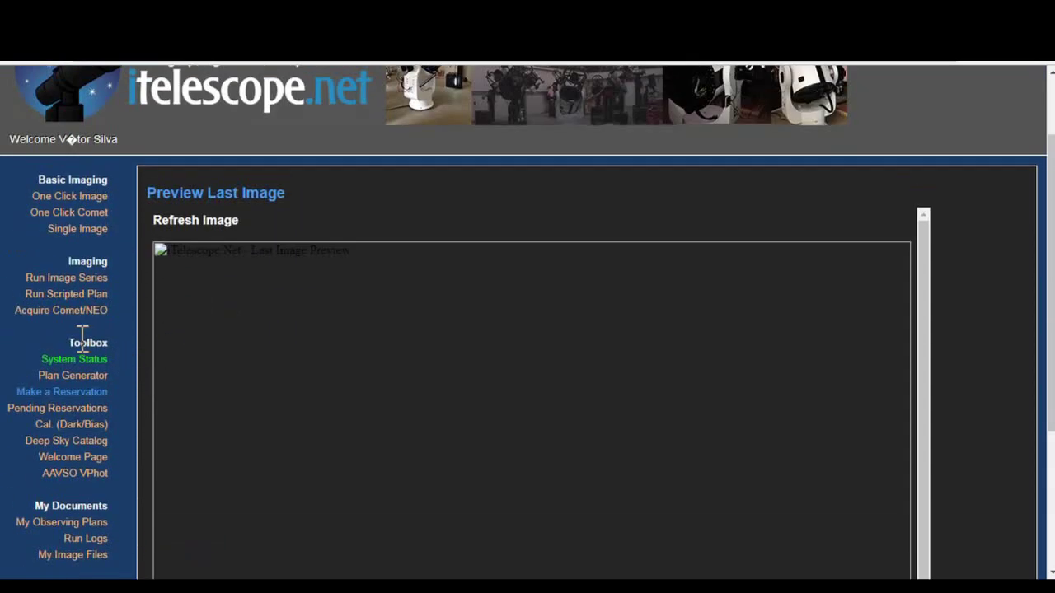
click(86, 358)
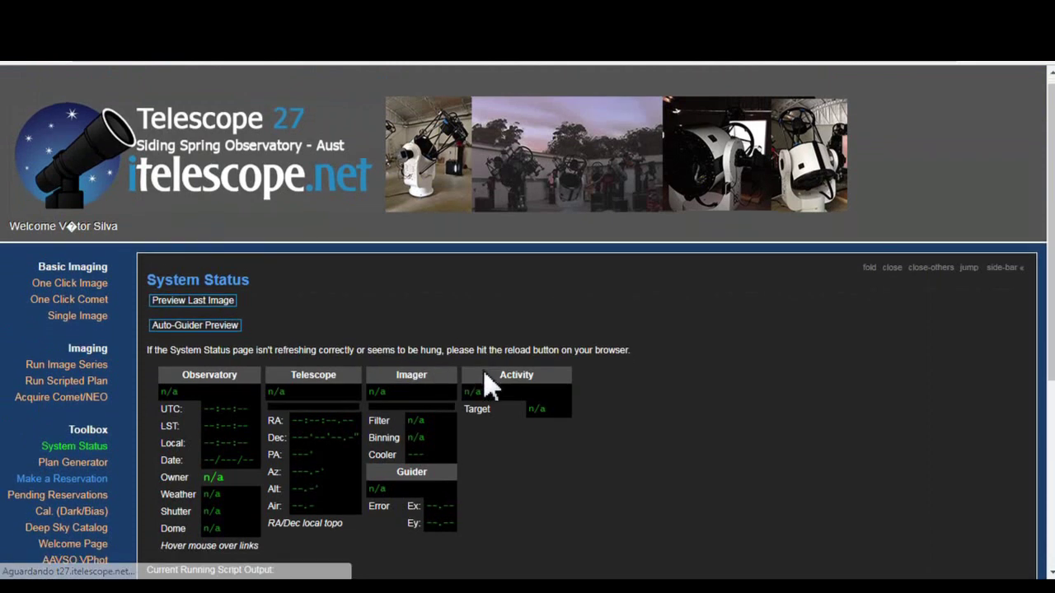
scroll(486, 384, down, 1)
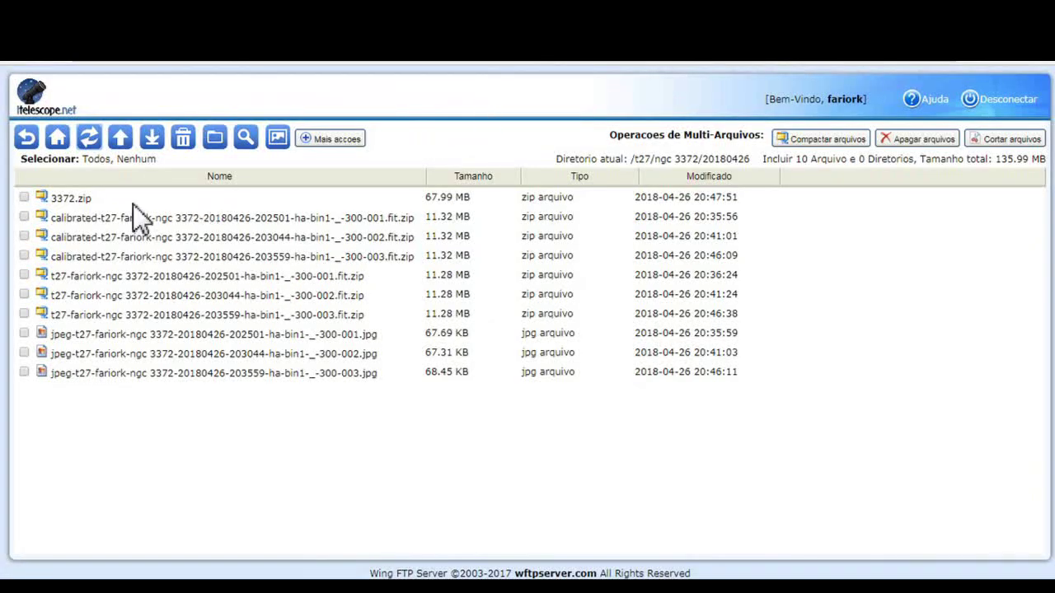
- View the second 300-second hydrogen-alpha JPEG in the file server's 20180426 folder and close it
click(182, 355)
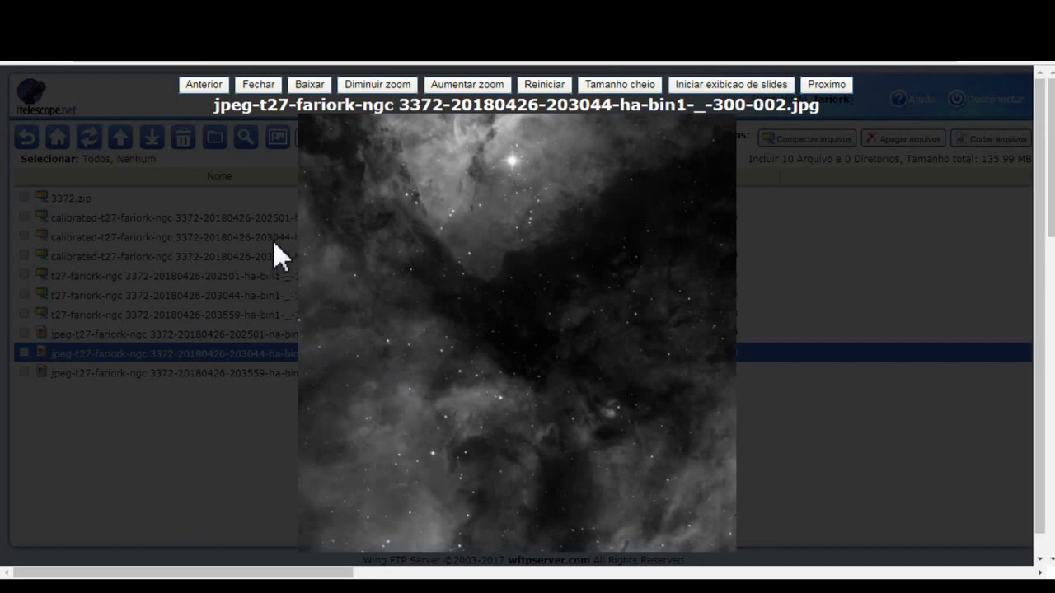
click(259, 85)
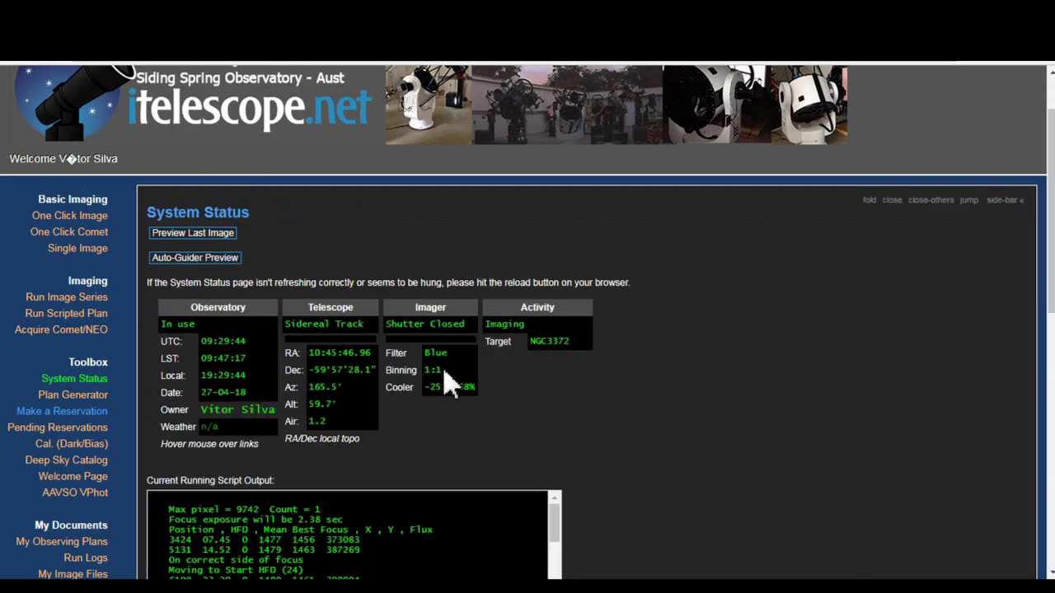
- Review the script output on the system status page, from the focus readings through the 60-second Blue exposure
scroll(450, 383, down, 3)
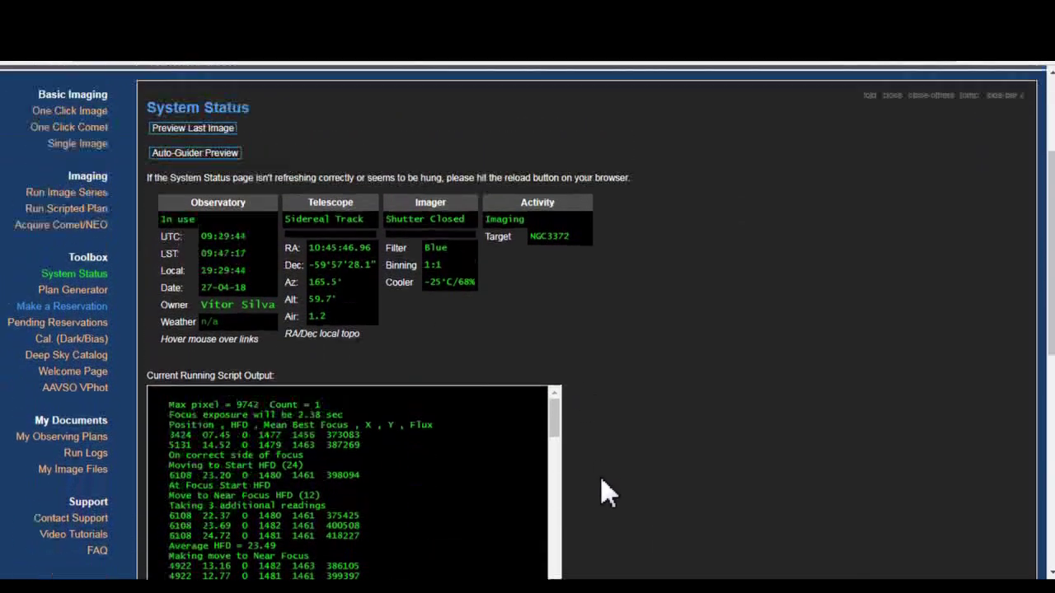
scroll(418, 339, down, 10)
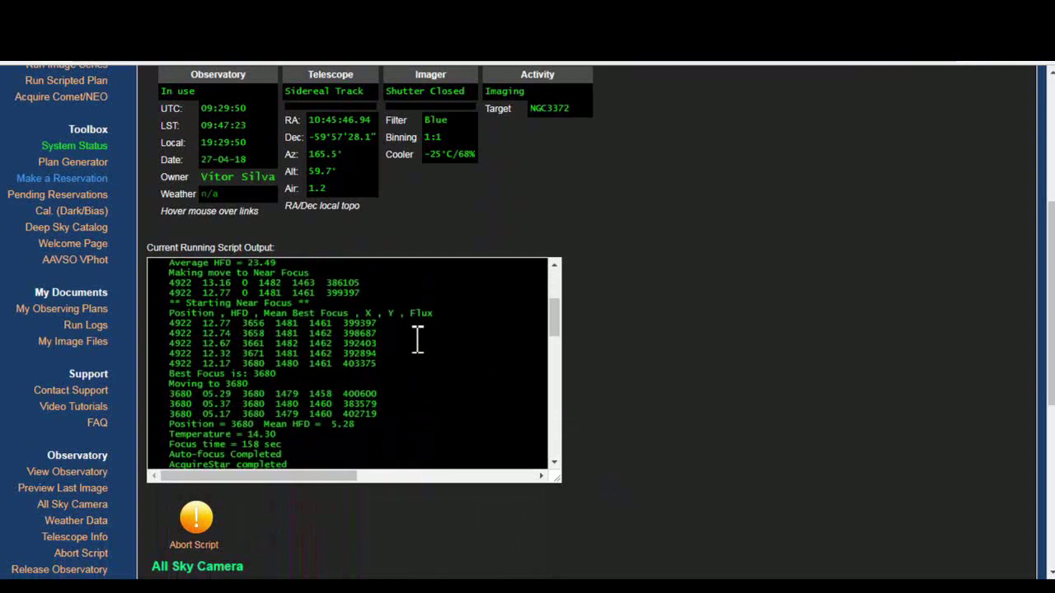
scroll(418, 339, down, 2)
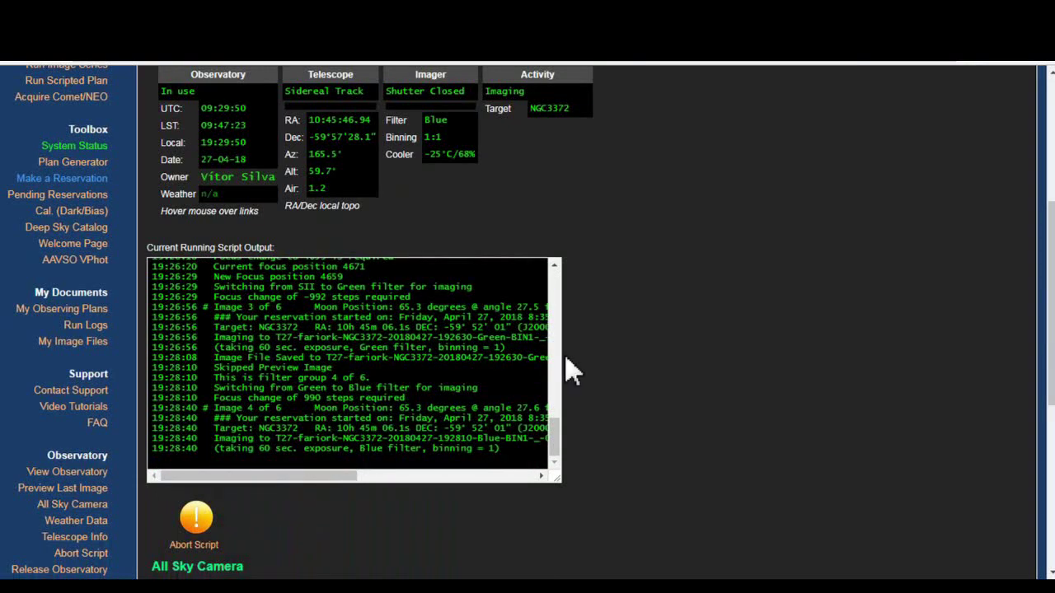
scroll(618, 400, up, 3)
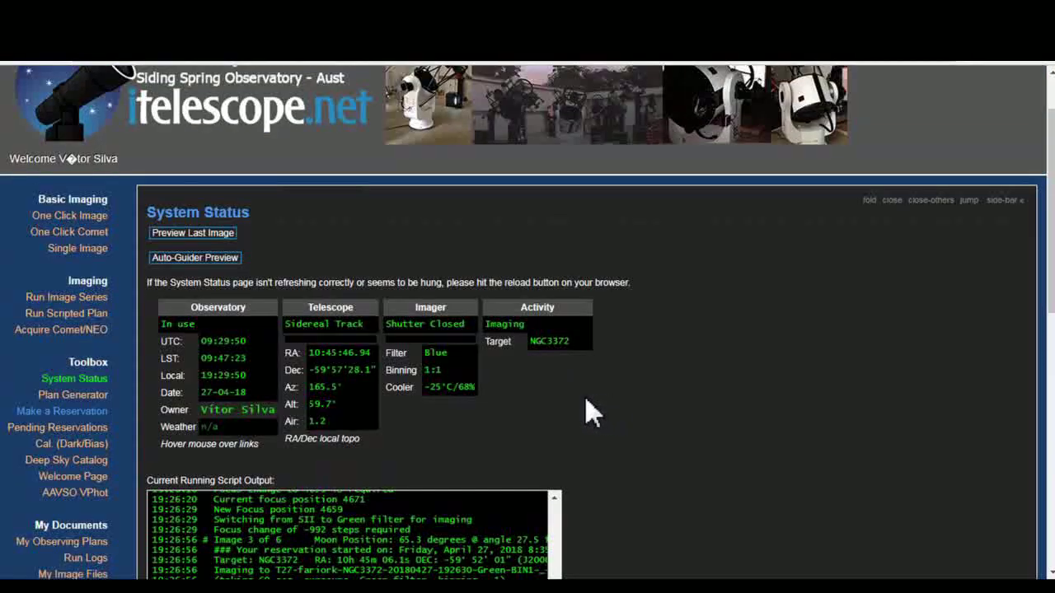
scroll(593, 387, down, 2)
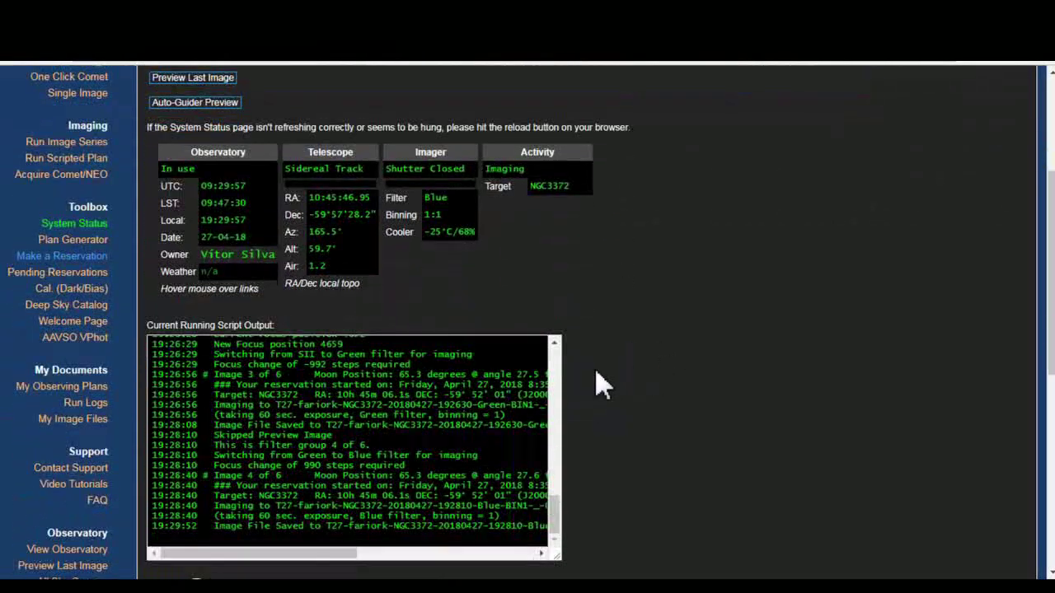
- Open the last image preview again and go back to the latest script output on the system status page
click(87, 567)
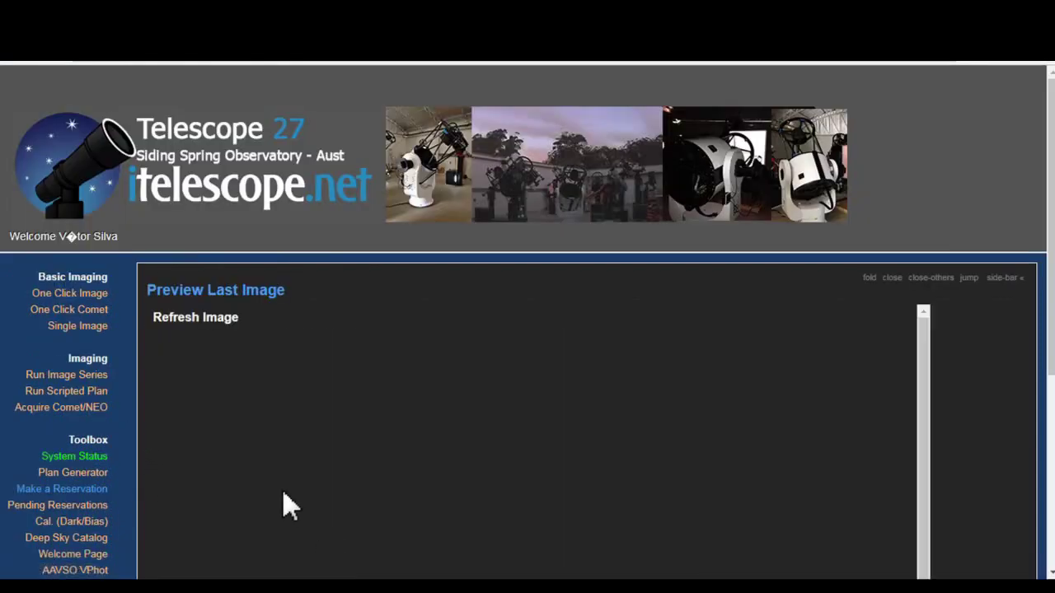
click(83, 459)
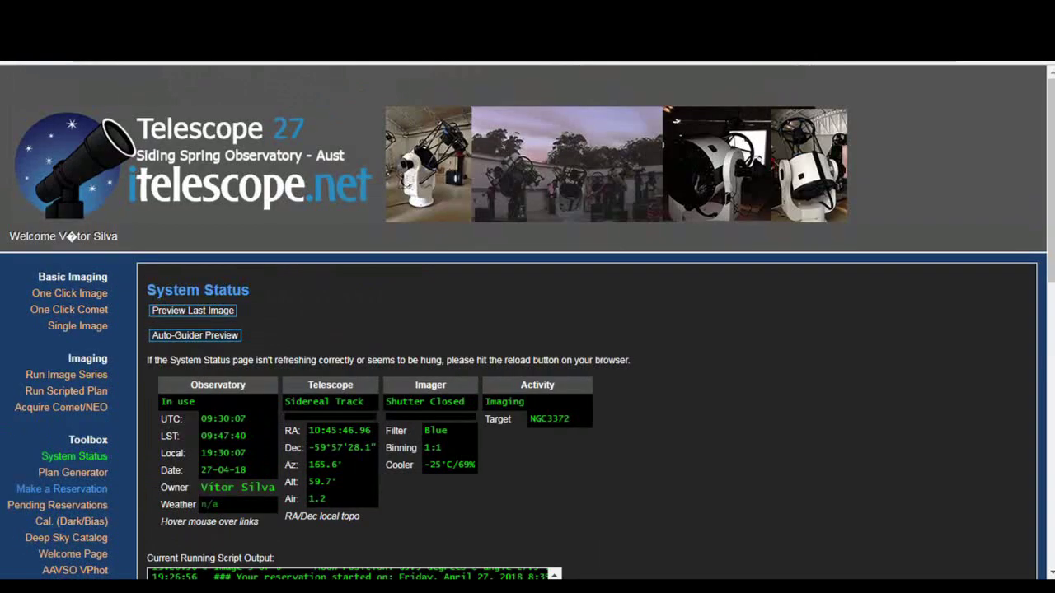
scroll(105, 328, down, 2)
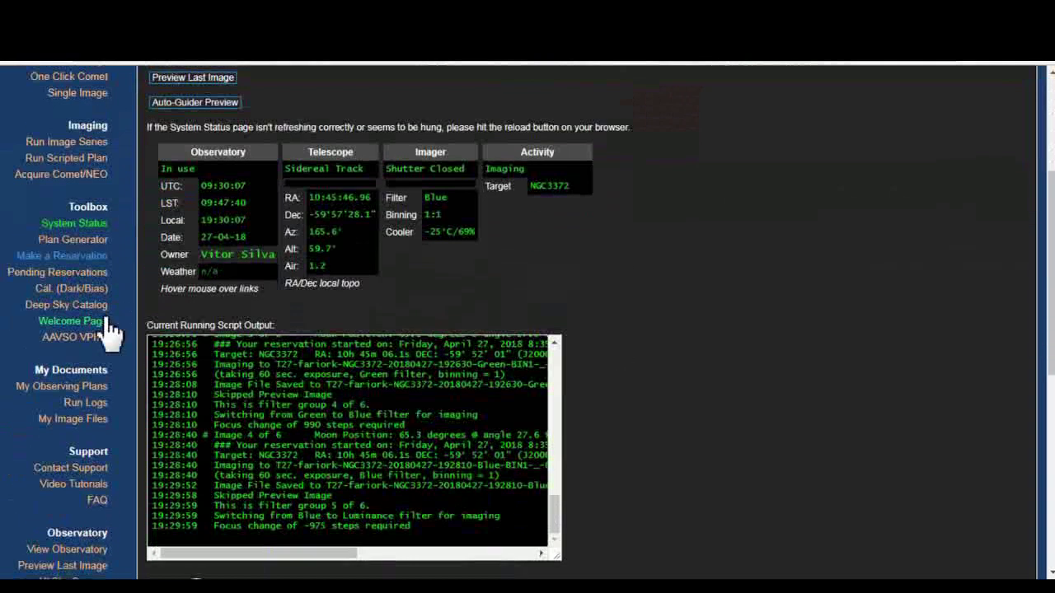
- Examine the calibrated Green-filter NGC3372 frame in the live observatory view, and return to the file server's 20180426 folder
click(64, 566)
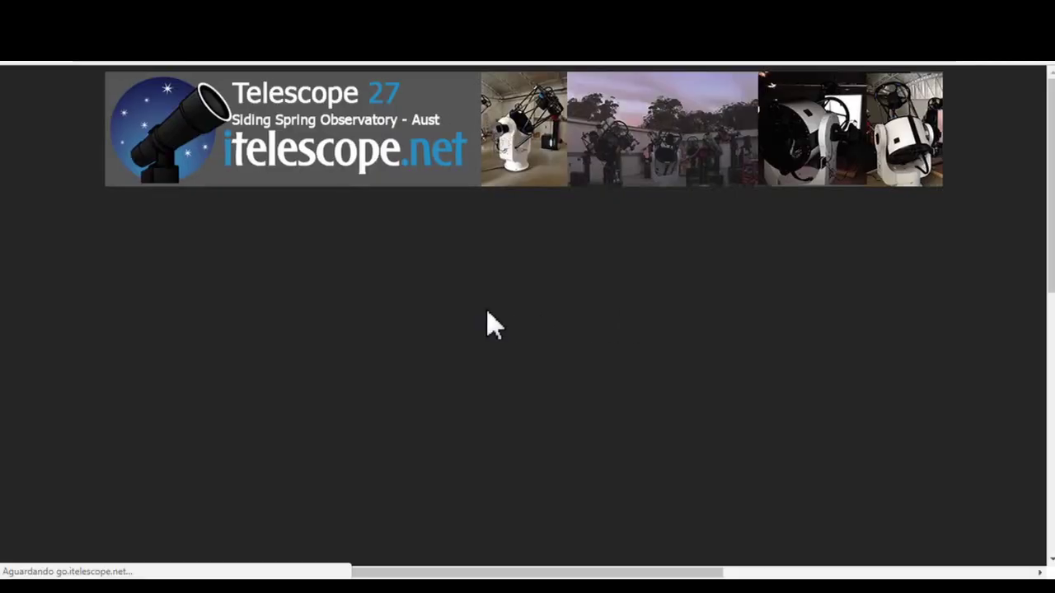
scroll(478, 323, down, 3)
scroll(470, 322, up, 2)
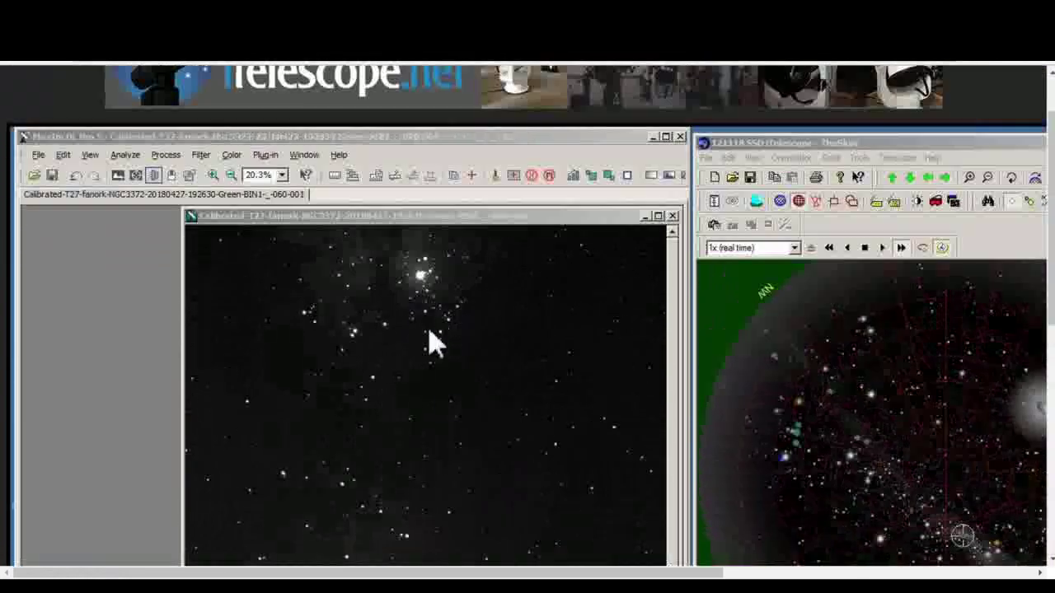
scroll(471, 459, down, 3)
scroll(401, 407, up, 5)
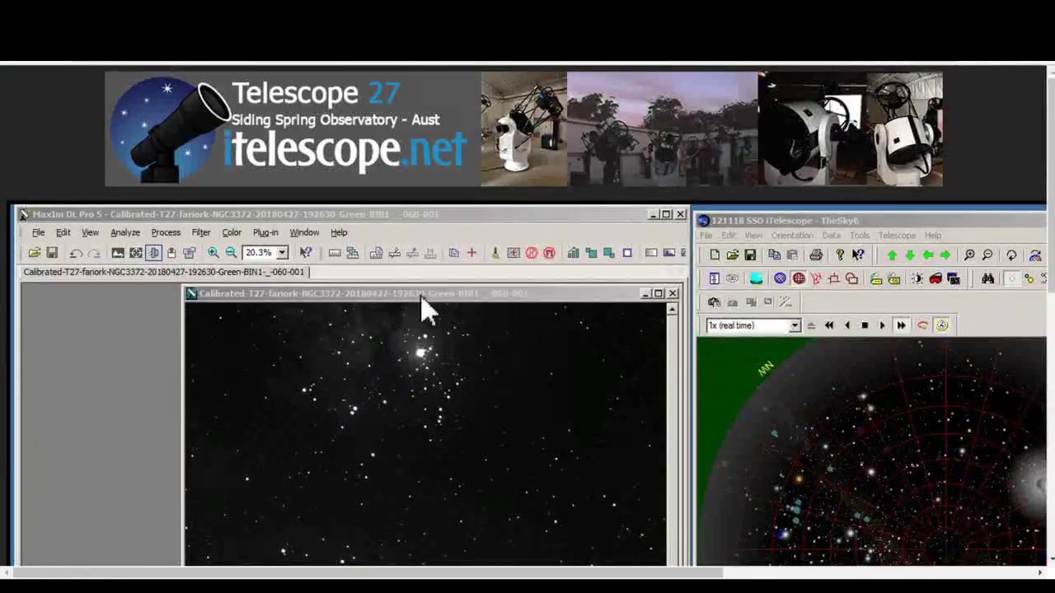
key(alt+Left)
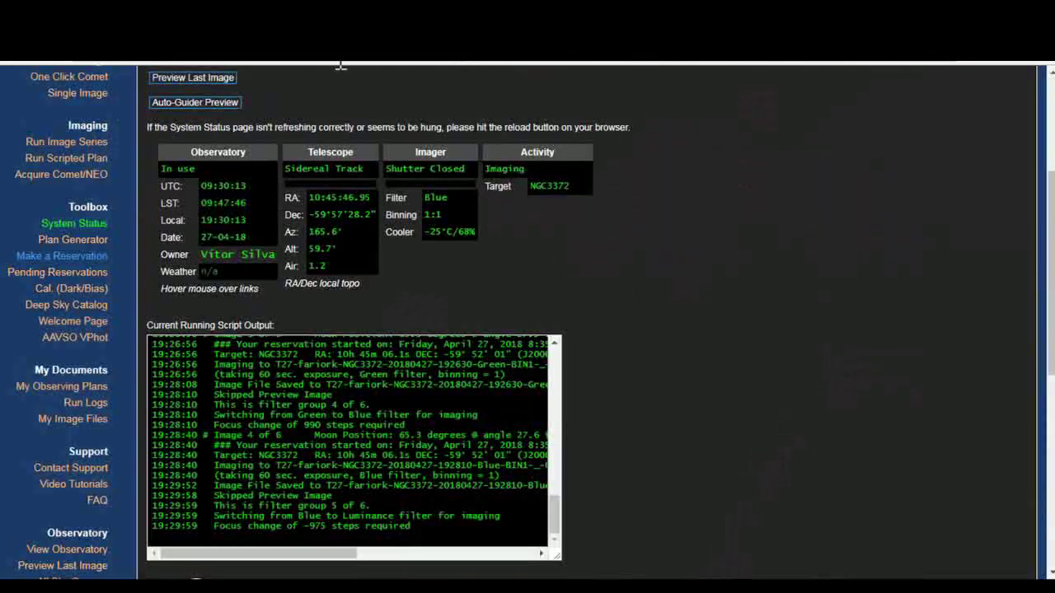
key(alt+Left)
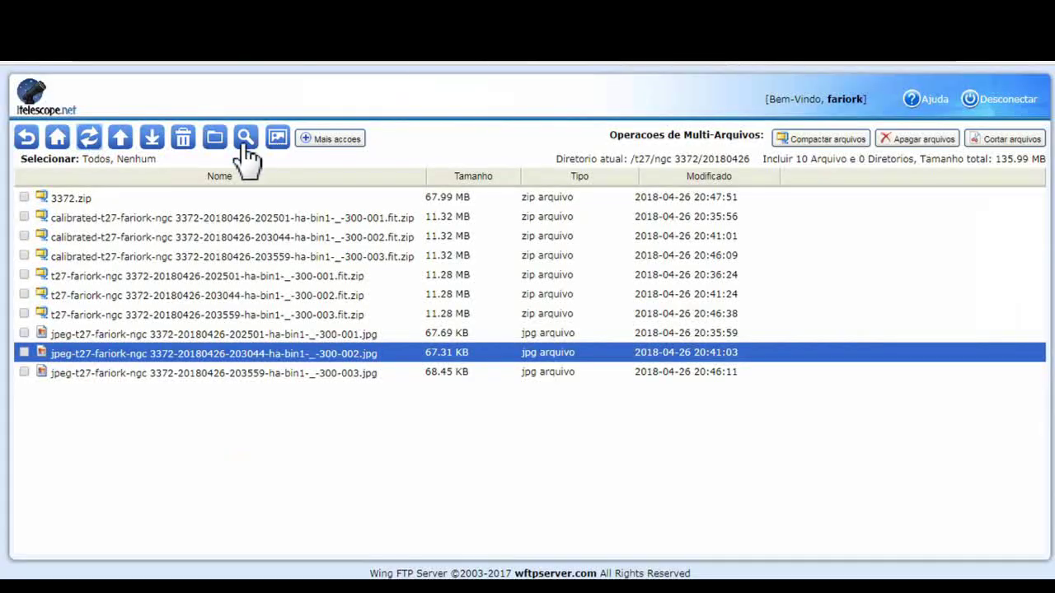
- Refresh the file server's 20180426 folder listing and open the telescope's last image preview
click(86, 138)
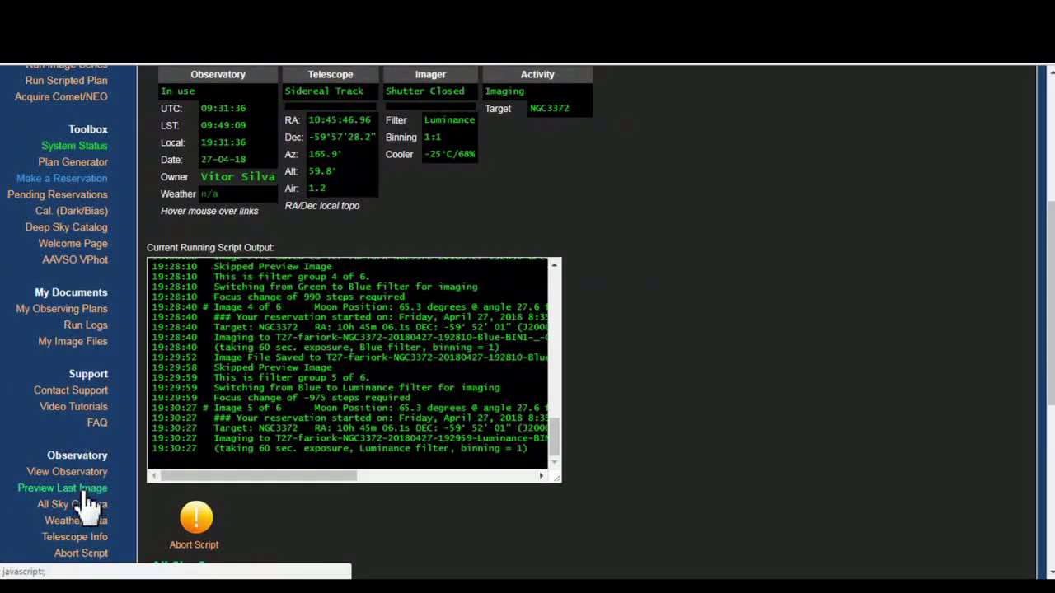
click(78, 488)
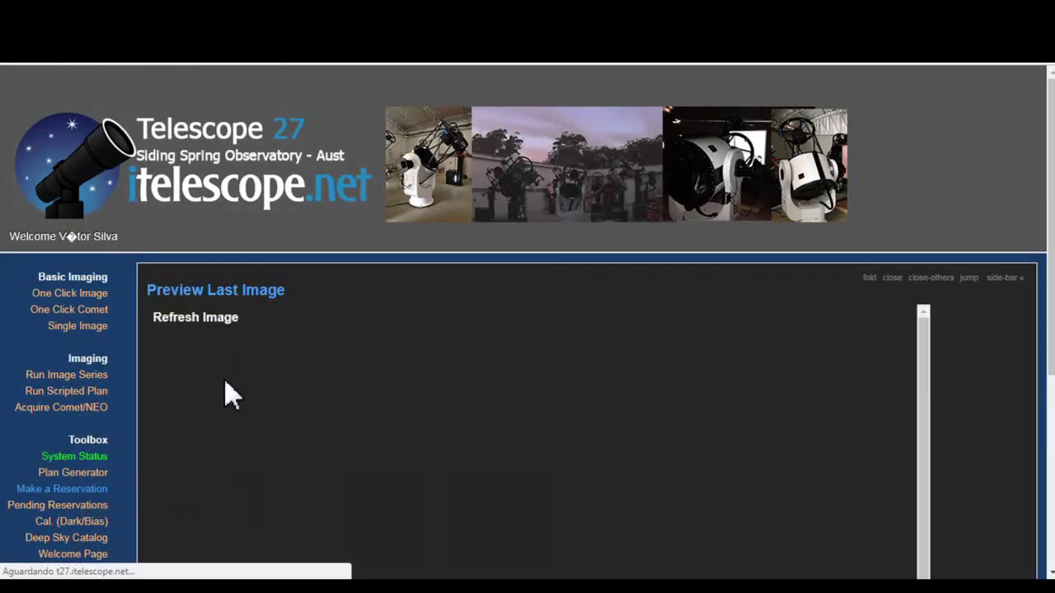
scroll(132, 408, down, 1)
scroll(73, 511, down, 3)
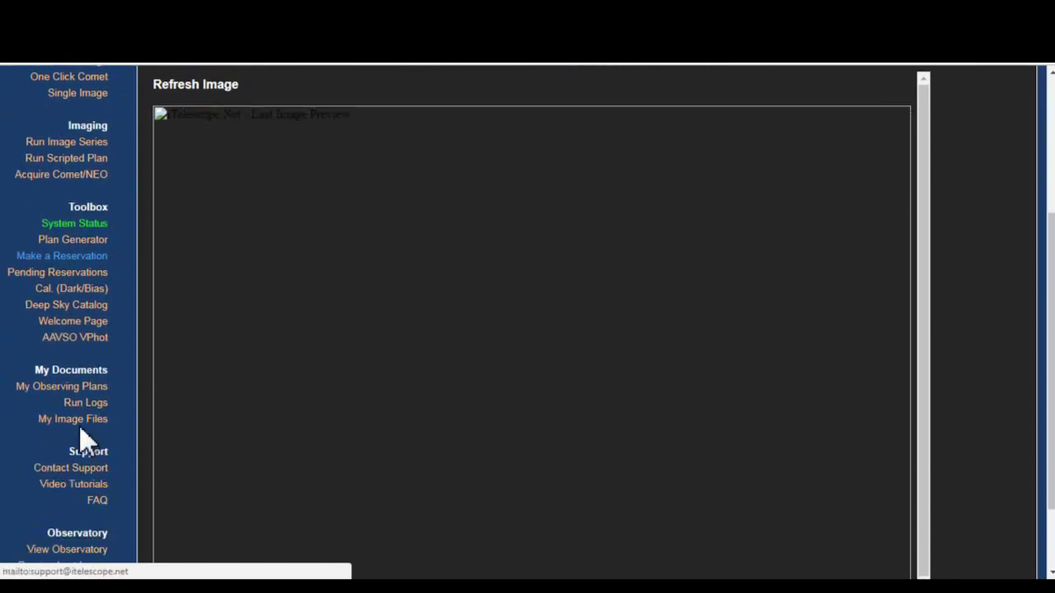
- Examine the calibrated 60-second Blue-filter NGC3372 frame in the live observatory view
click(81, 473)
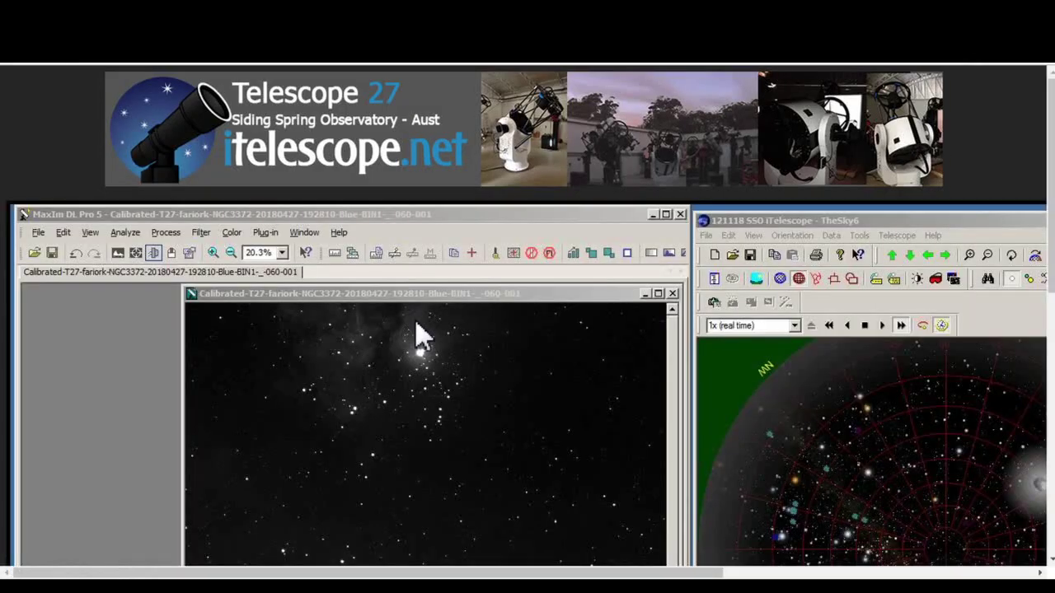
scroll(476, 364, down, 4)
scroll(486, 367, up, 4)
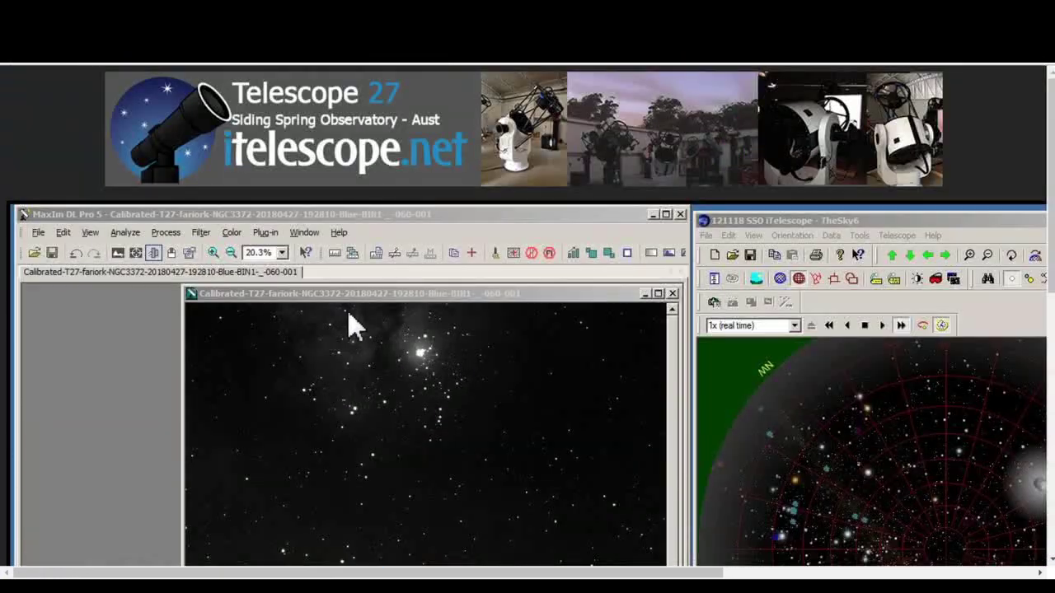
scroll(412, 428, down, 2)
scroll(417, 447, down, 2)
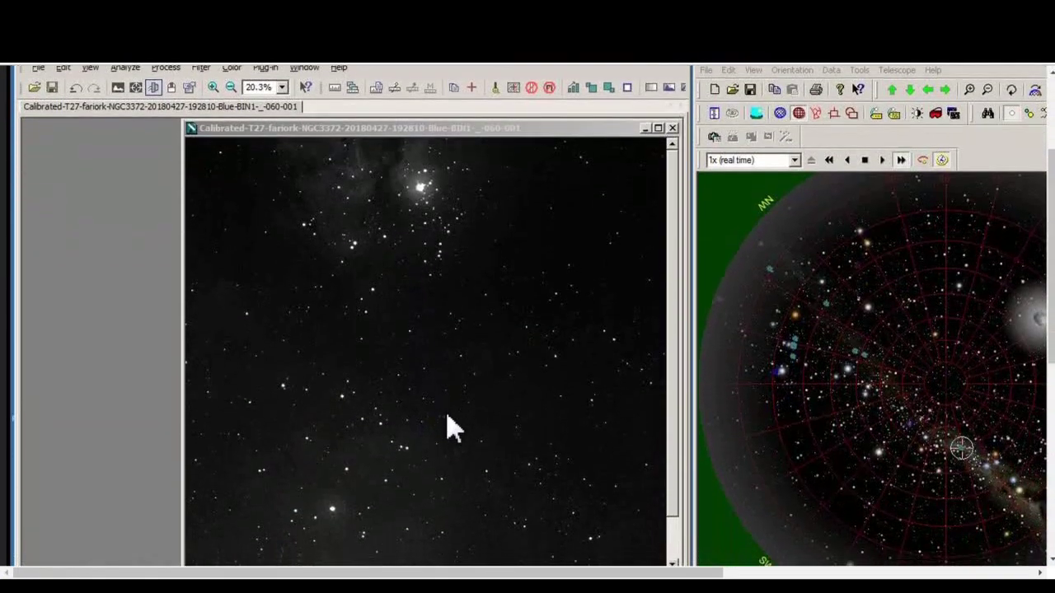
scroll(401, 365, up, 3)
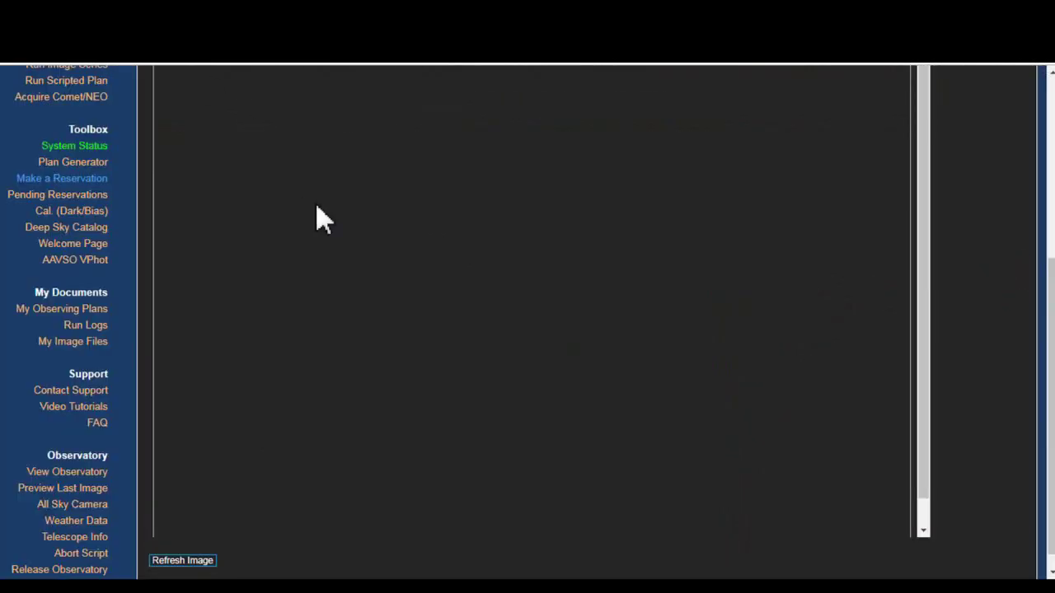
- Leave the last image preview and return to the script output on the system status page
scroll(322, 220, up, 2)
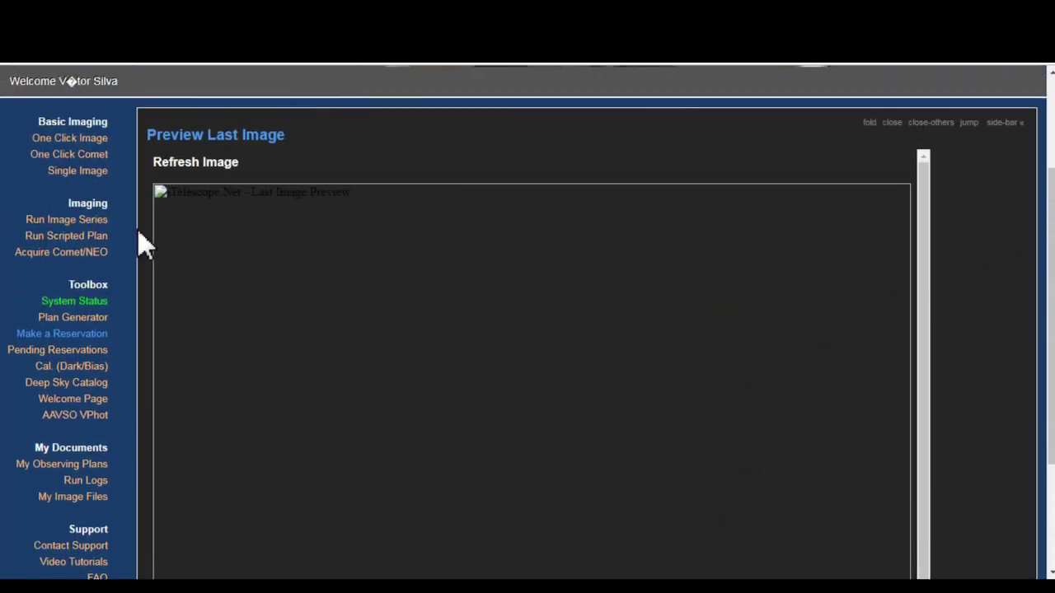
click(86, 303)
scroll(419, 341, down, 2)
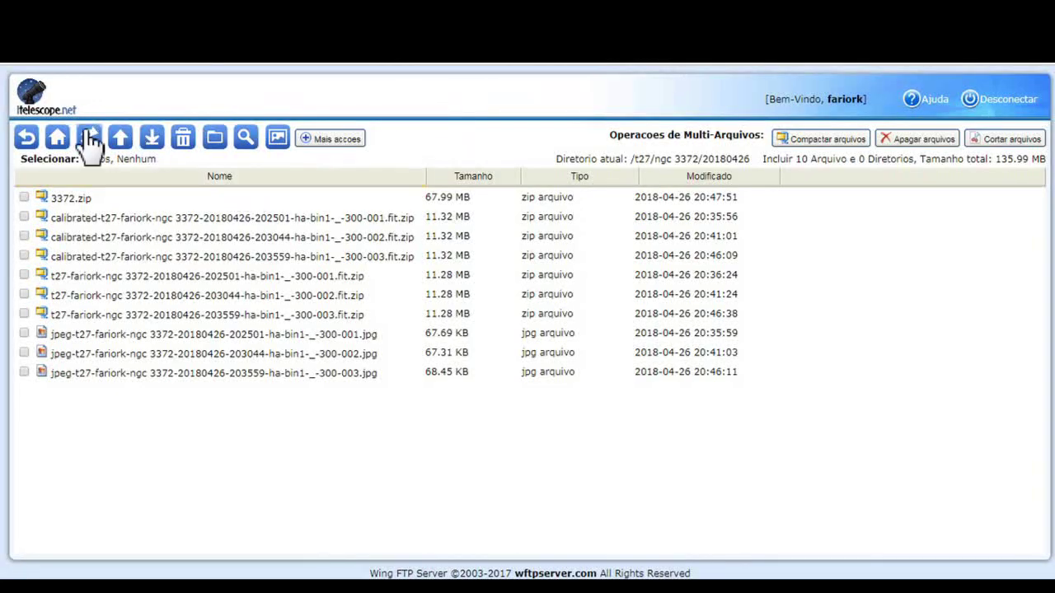
- Refresh the file server listing, go up to the t27 directory, and open the ngc3372 folder's 20180427 subfolder
click(89, 139)
click(27, 139)
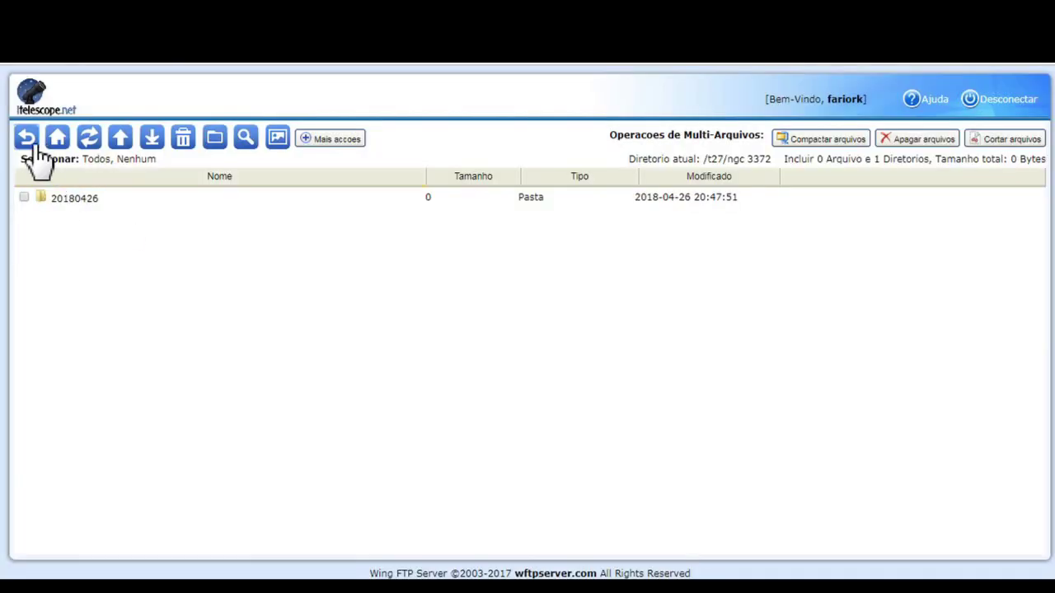
click(37, 196)
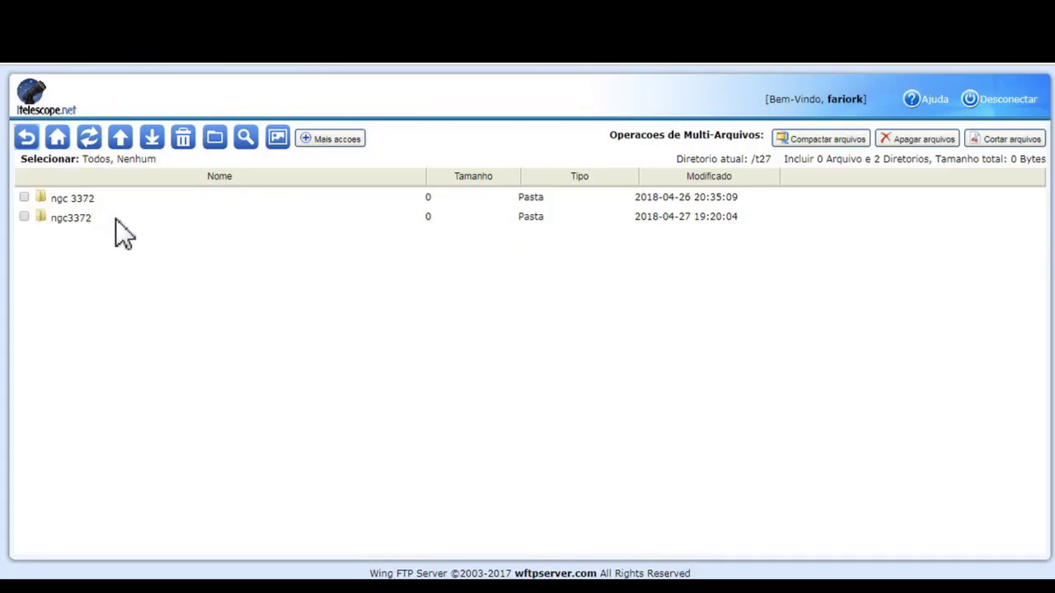
click(112, 220)
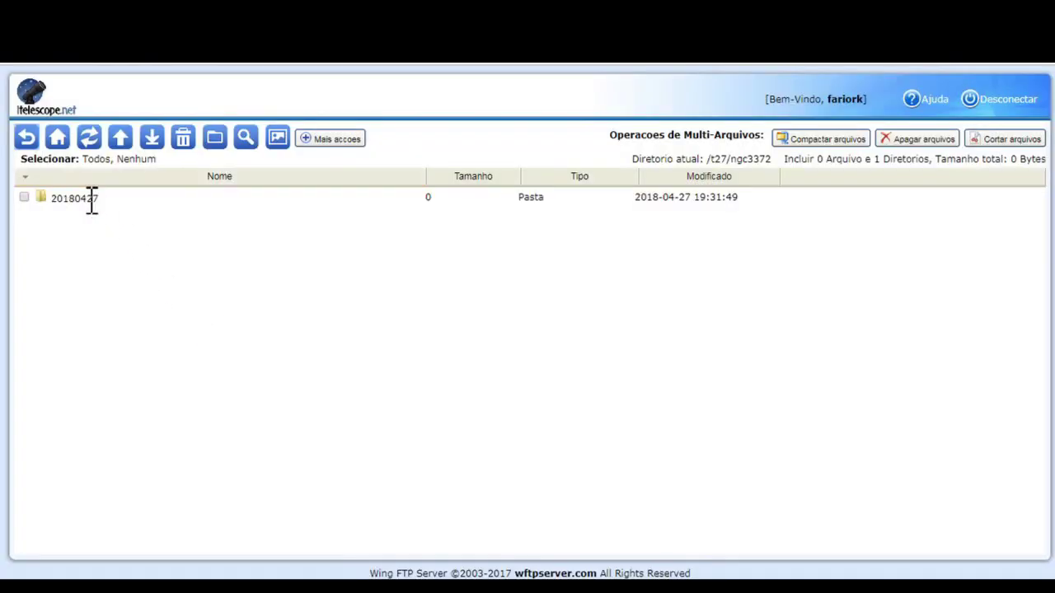
click(89, 198)
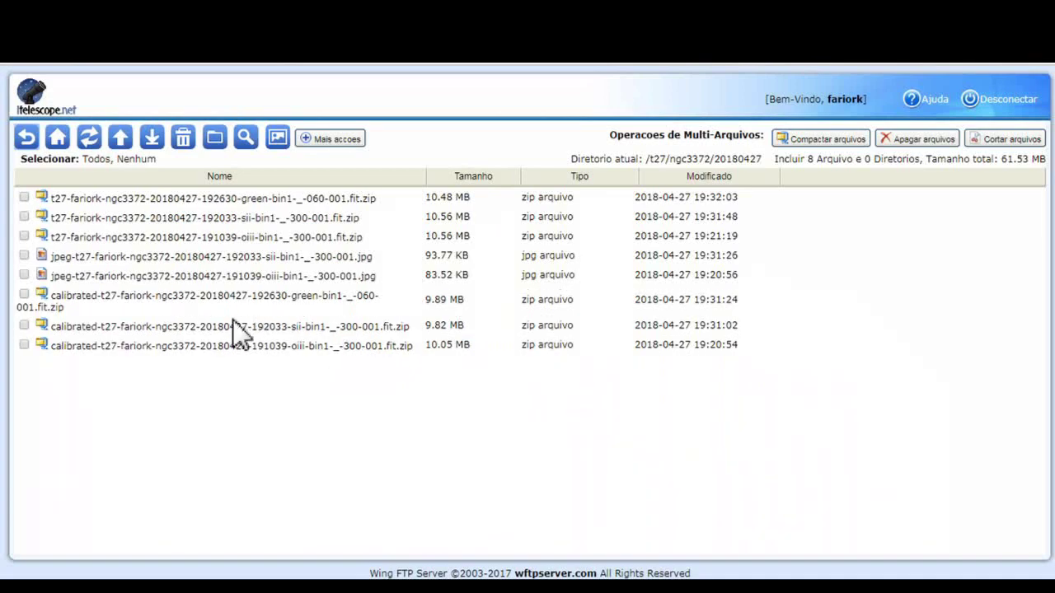
- View the 300-second SII and OIII JPEGs of NGC3372 one after the other, closing each one
click(139, 256)
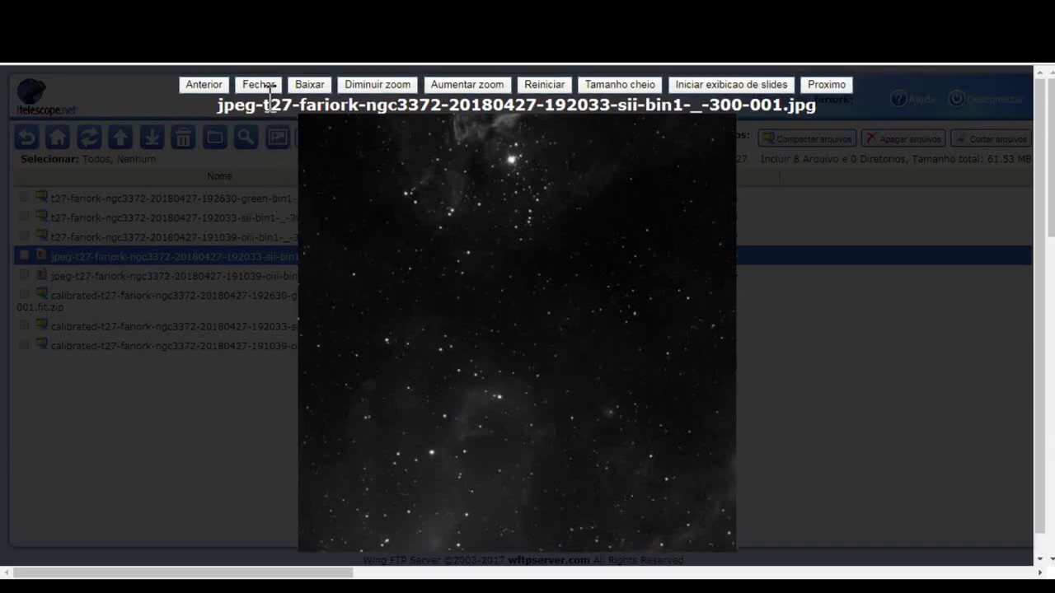
click(262, 76)
click(300, 275)
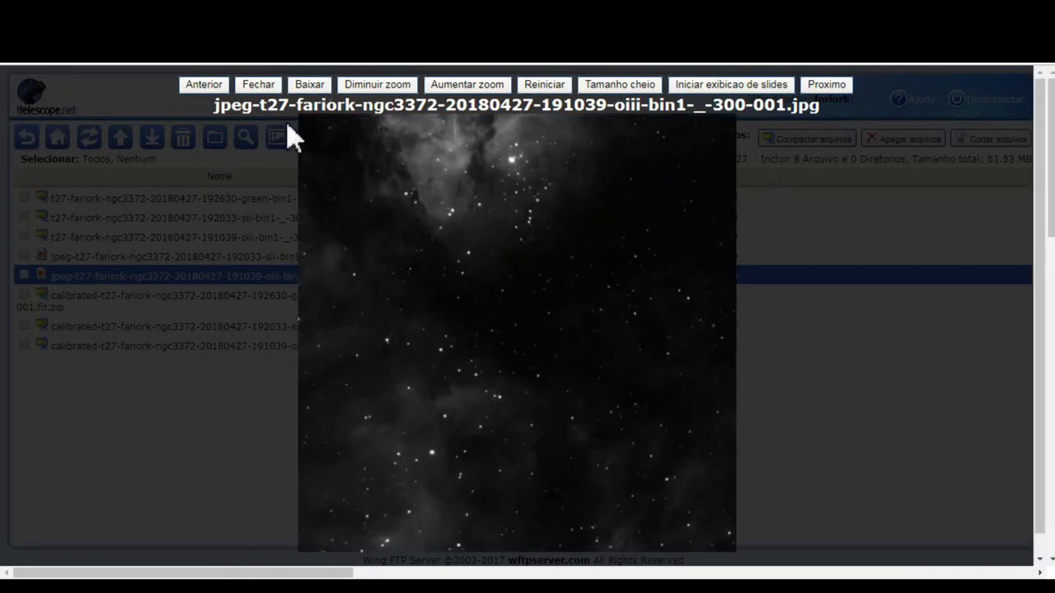
click(258, 85)
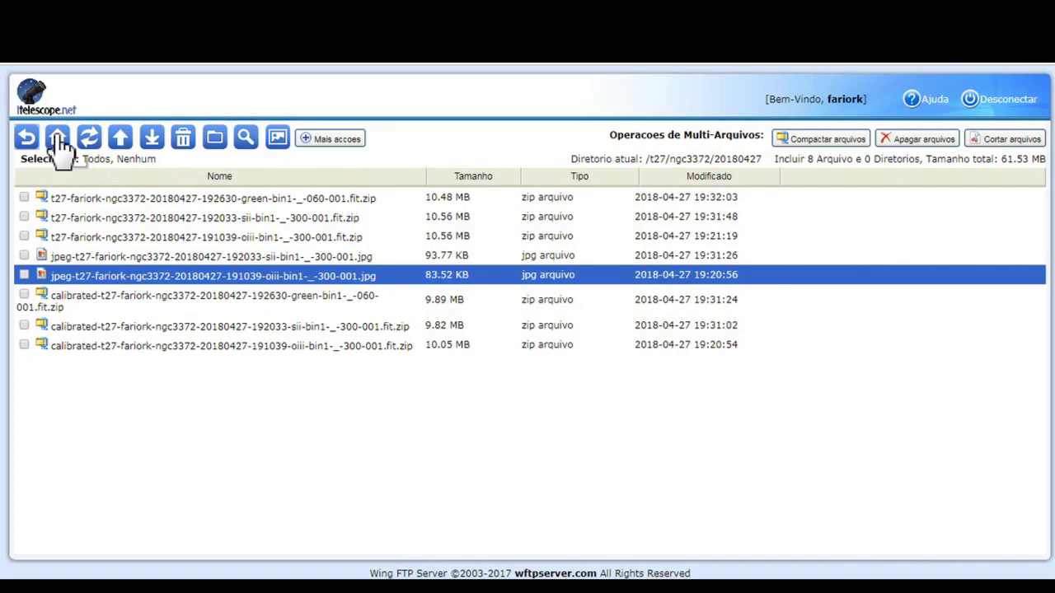
- Go up to the server's ngc3372 folder, reopen 20180427 to check its files, and go back up
click(27, 137)
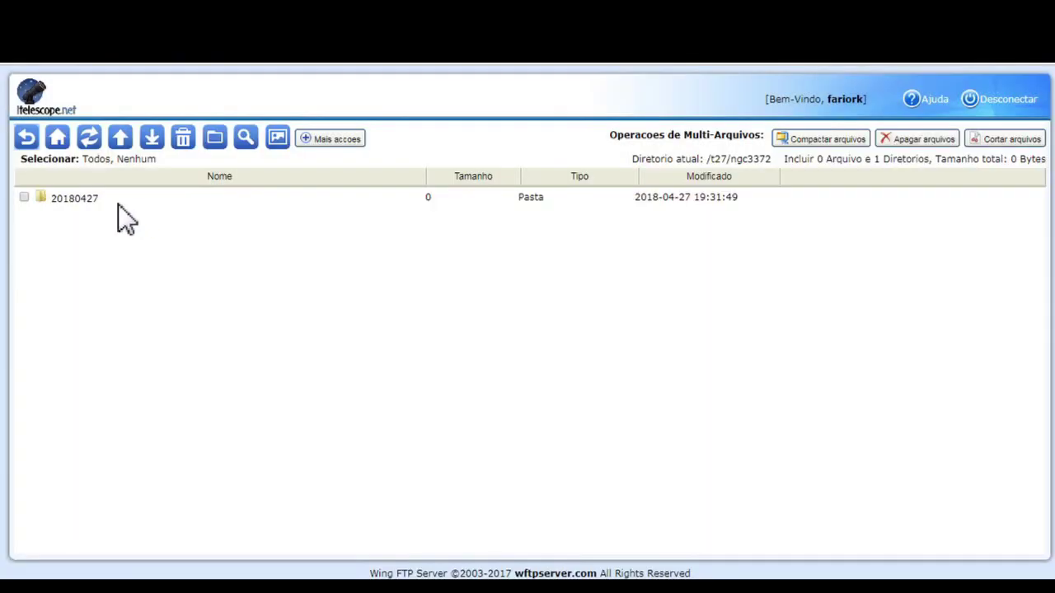
double_click(108, 198)
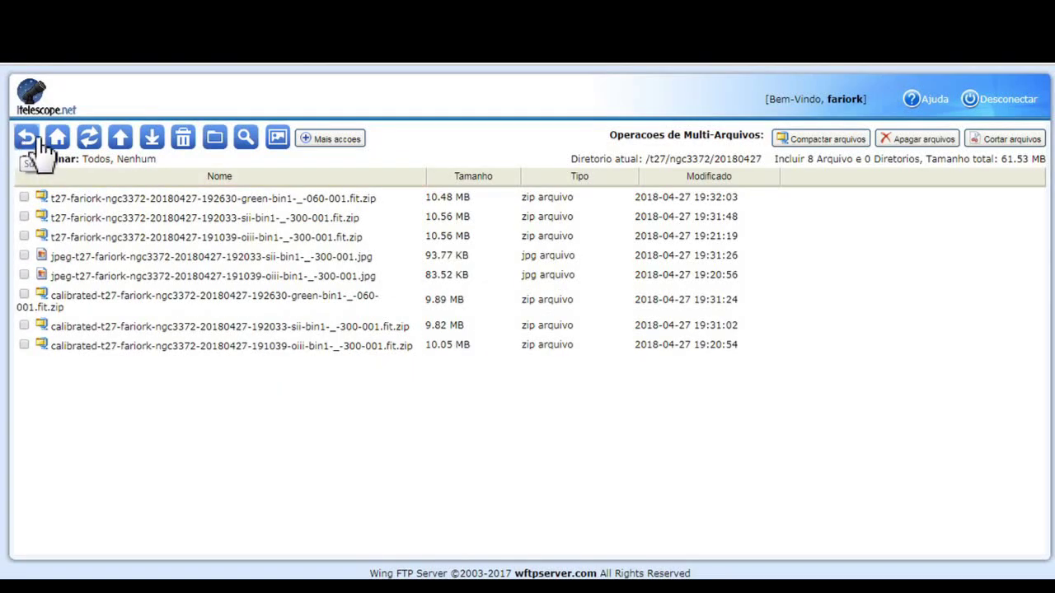
click(38, 140)
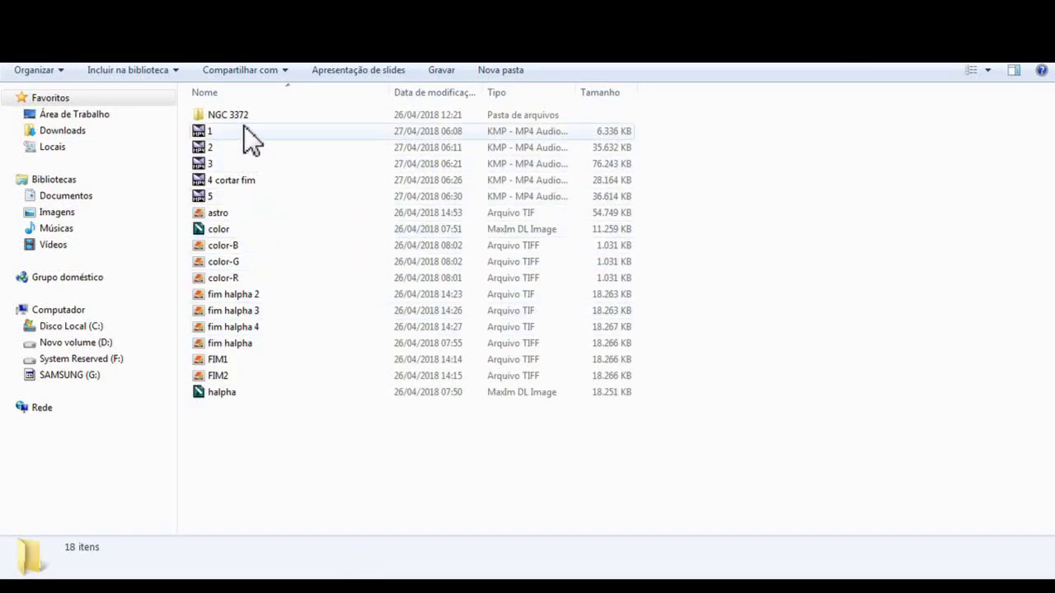
- In Windows Explorer, copy the three calibrated MaxIm DL images from NGC 3372's Halpha subfolder and return to the main folder
double_click(244, 120)
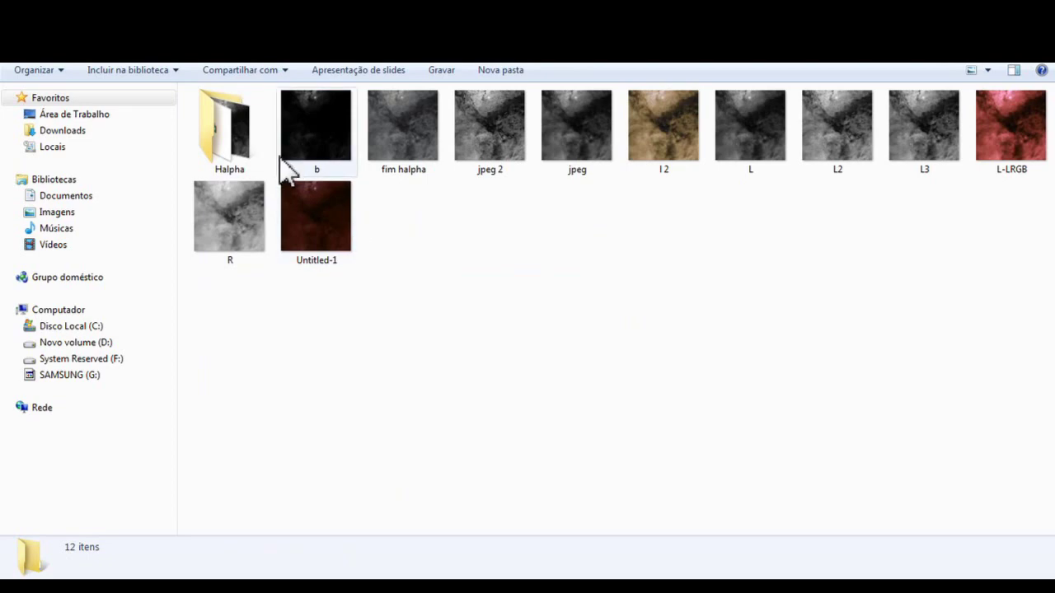
double_click(255, 160)
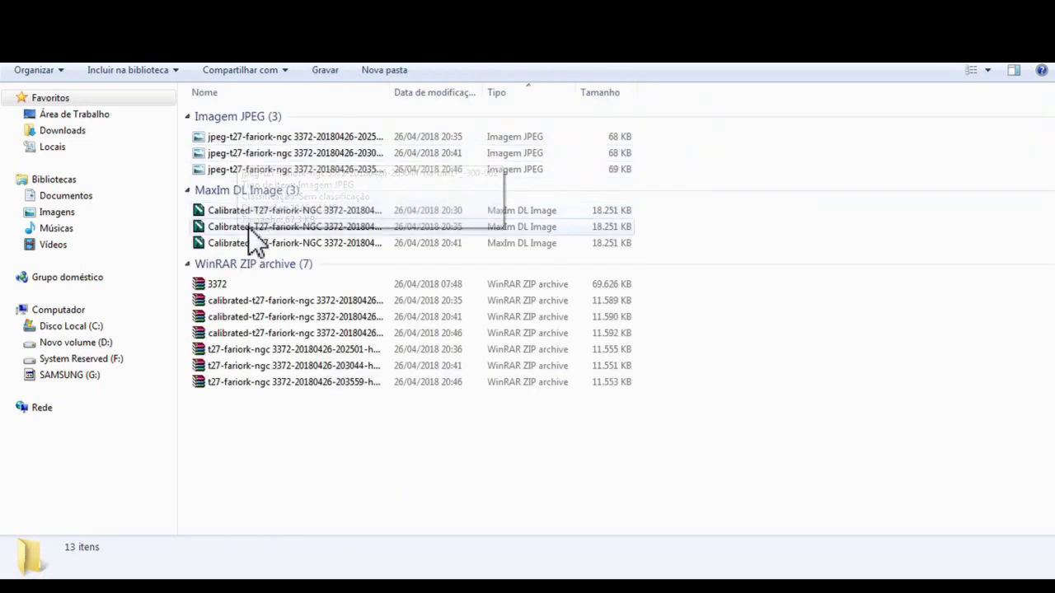
drag(189, 254, 259, 207)
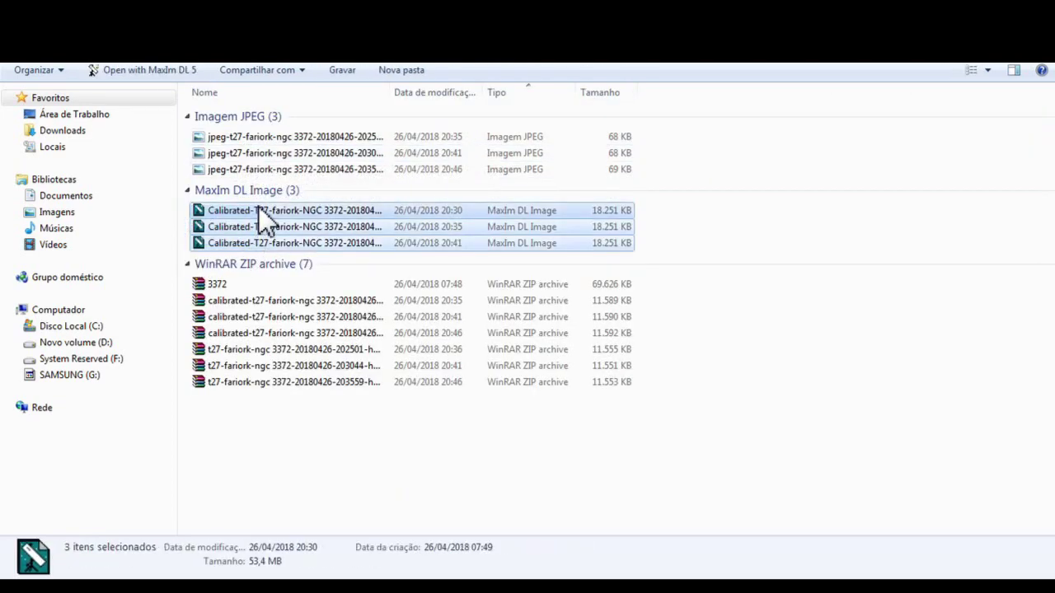
click(20, 65)
key(Return)
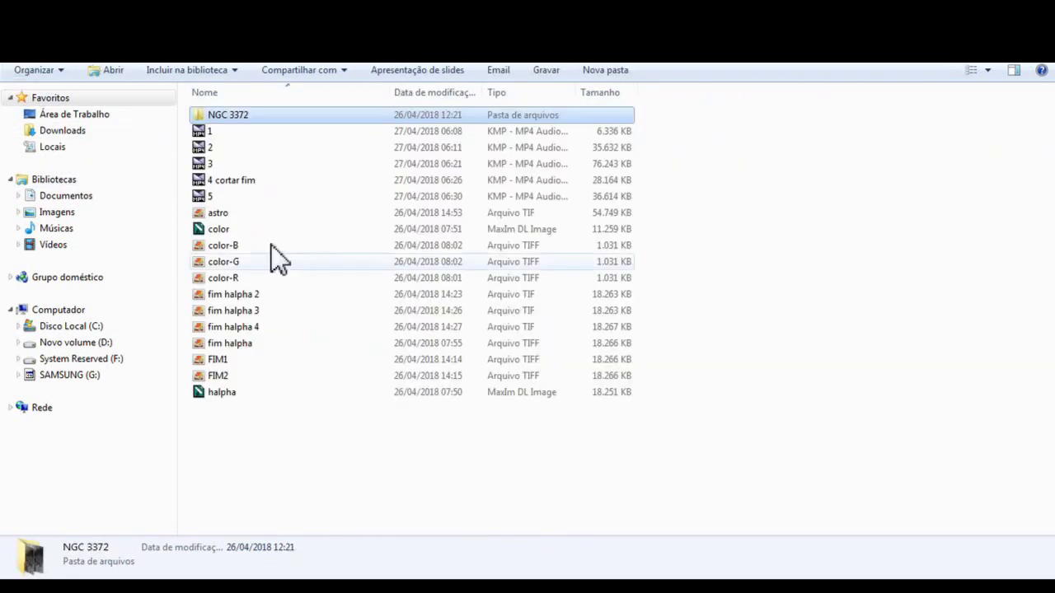
- Create a new folder named halpha alongside the NGC 3372 folder
right_click(393, 438)
mouse_move(491, 406)
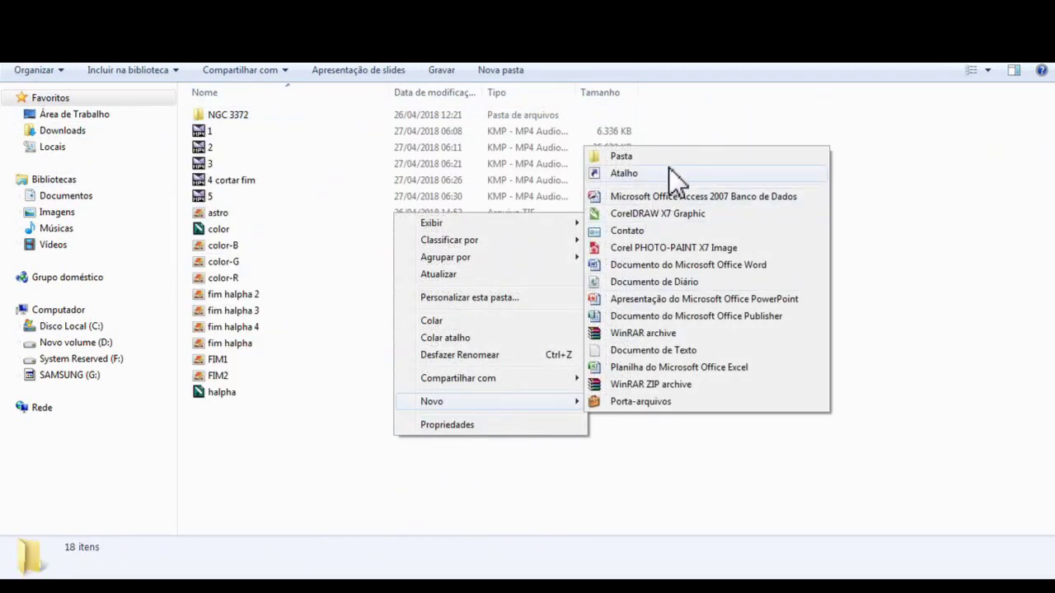
click(675, 159)
text(halpha)
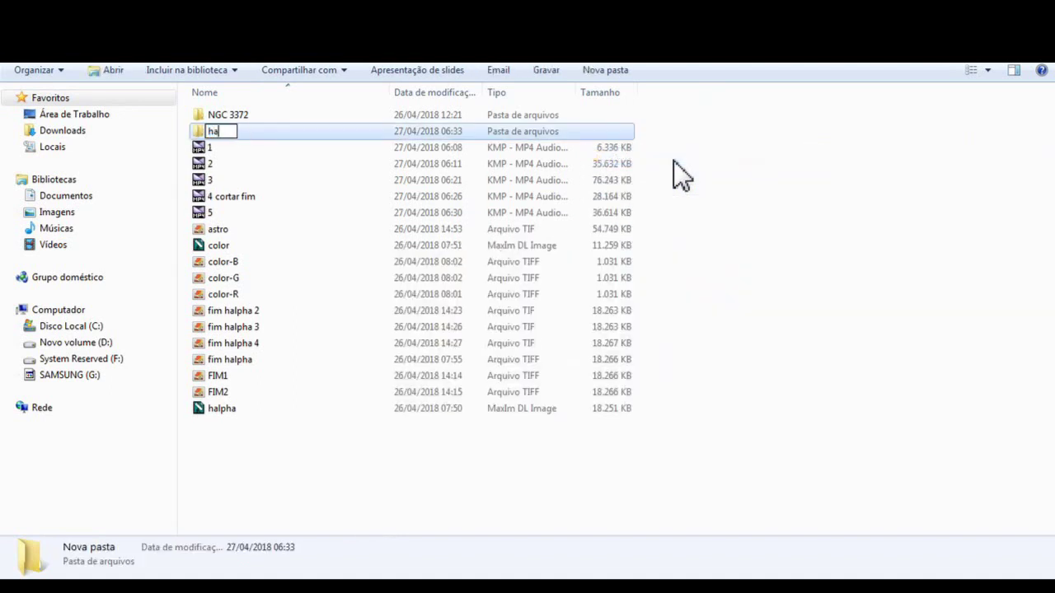
click(745, 179)
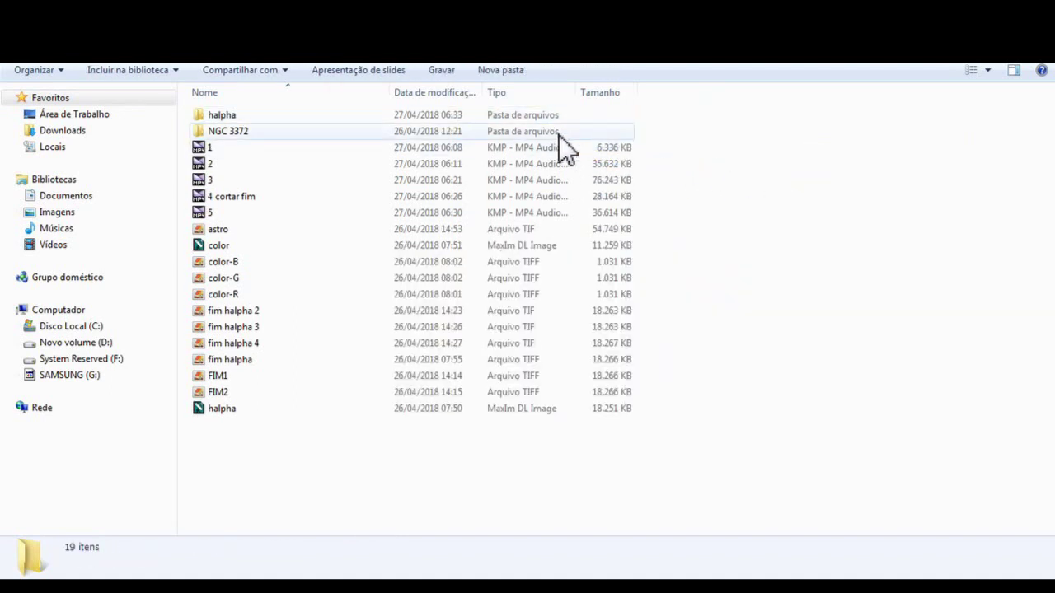
- Paste the three calibrated images into the halpha folder and return to its parent folder
double_click(445, 114)
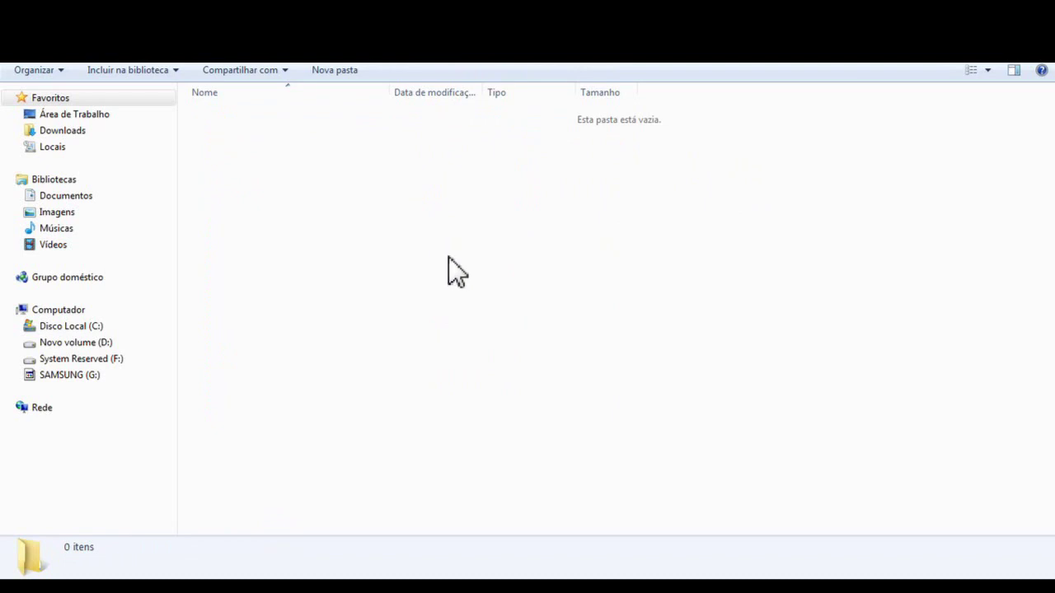
key(ctrl+v)
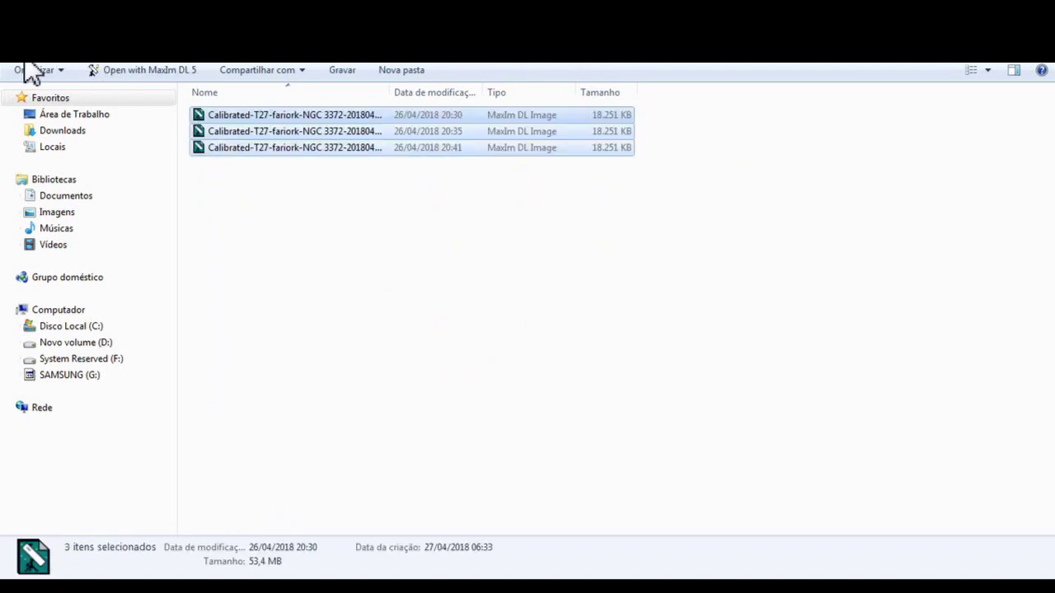
key(BackSpace)
- Create a new folder named oiii in the same location as the halpha folder
right_click(415, 478)
mouse_move(494, 443)
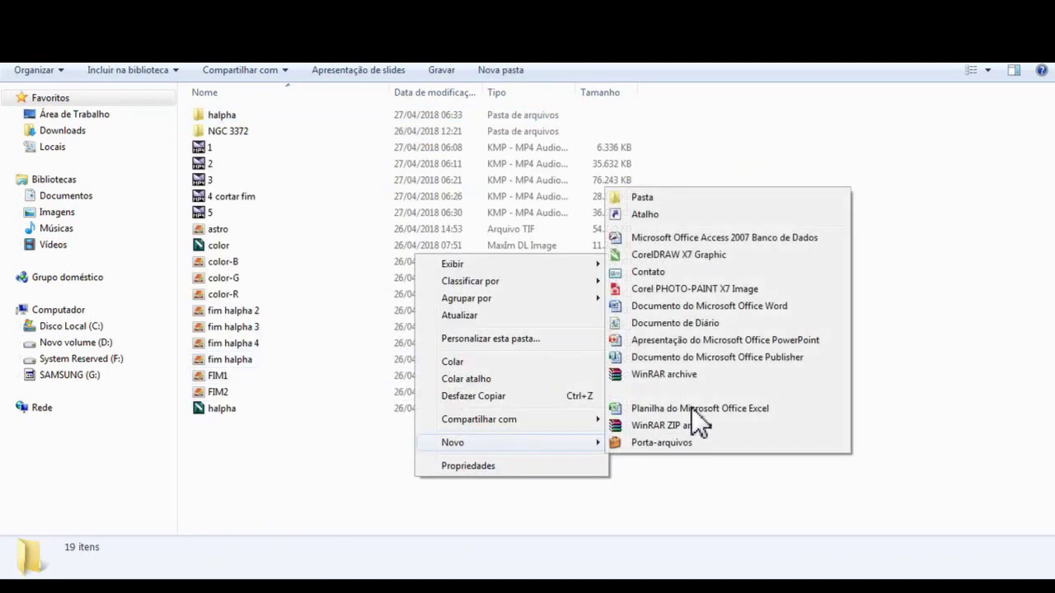
click(733, 205)
text(oiii)
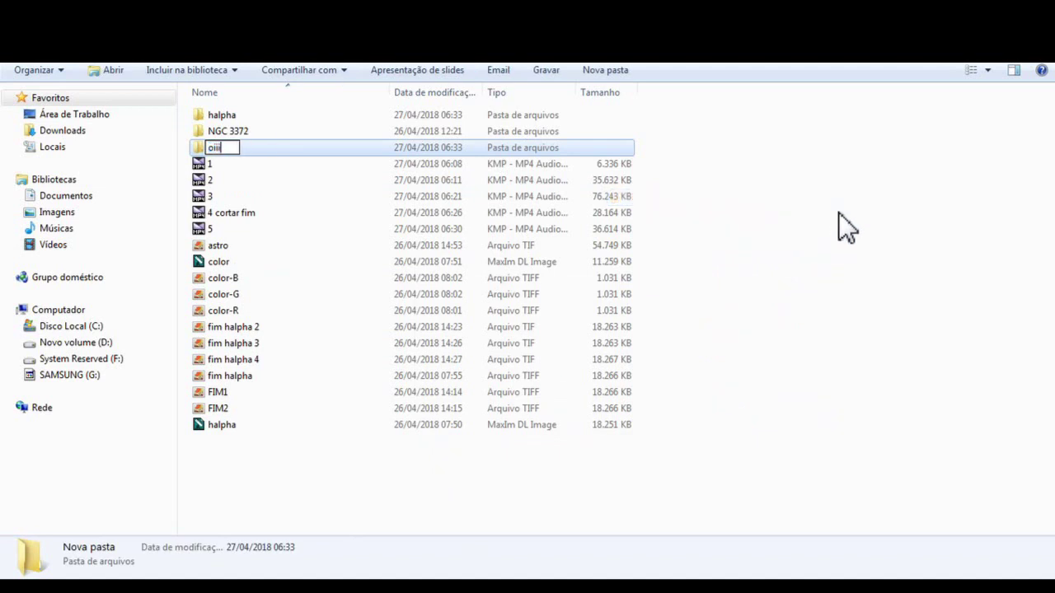
click(839, 213)
- Create a new folder named sii next to the oiii folder
right_click(856, 204)
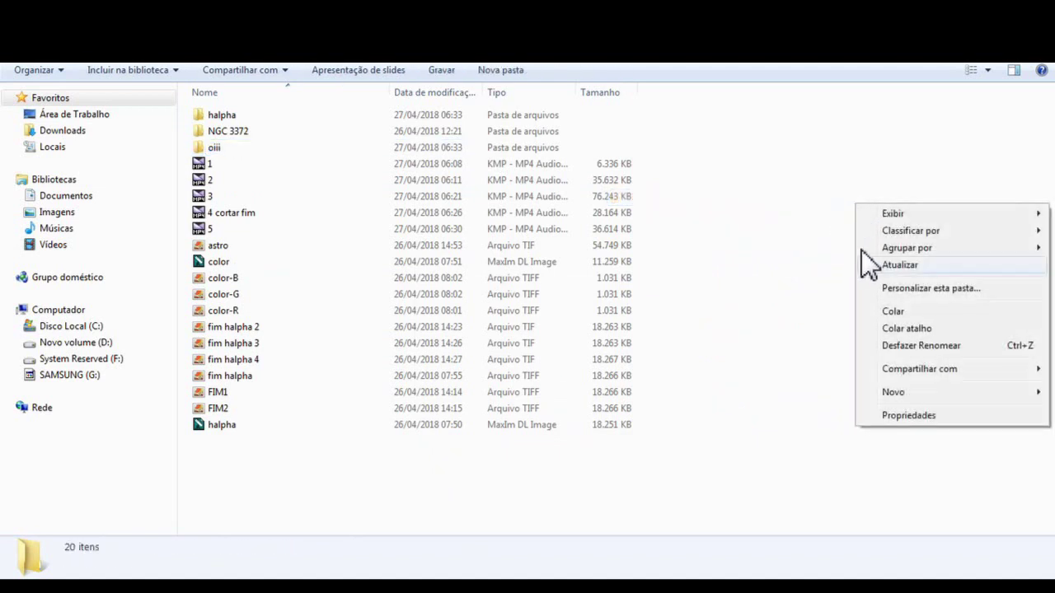
mouse_move(890, 393)
click(744, 148)
text(sii)
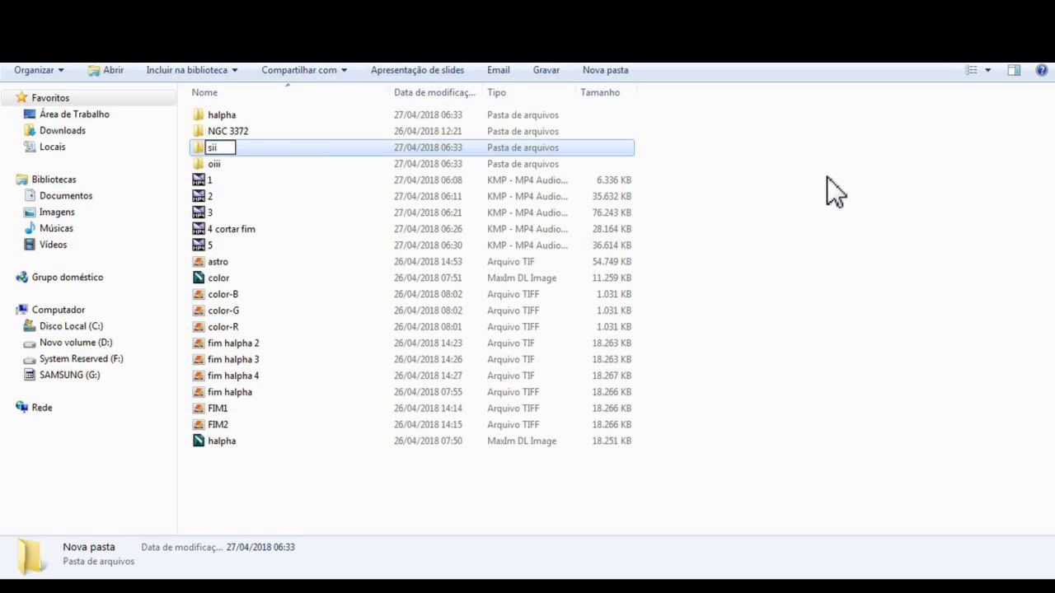
click(835, 192)
- Create a new folder named lrgb for the broadband frames alongside the other filter folders
right_click(823, 214)
mouse_move(861, 402)
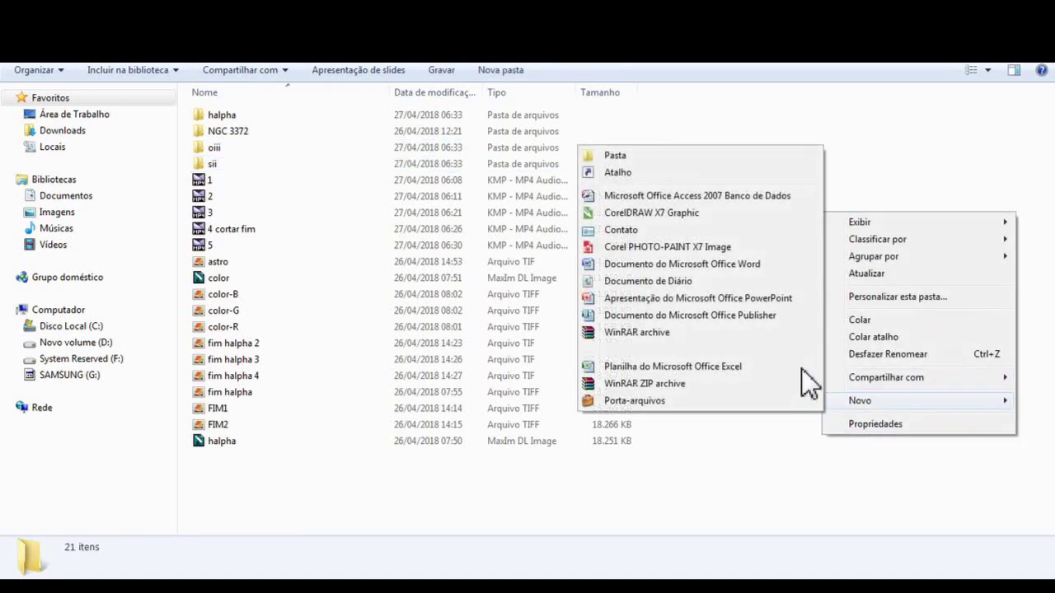
click(632, 155)
text(lrgb)
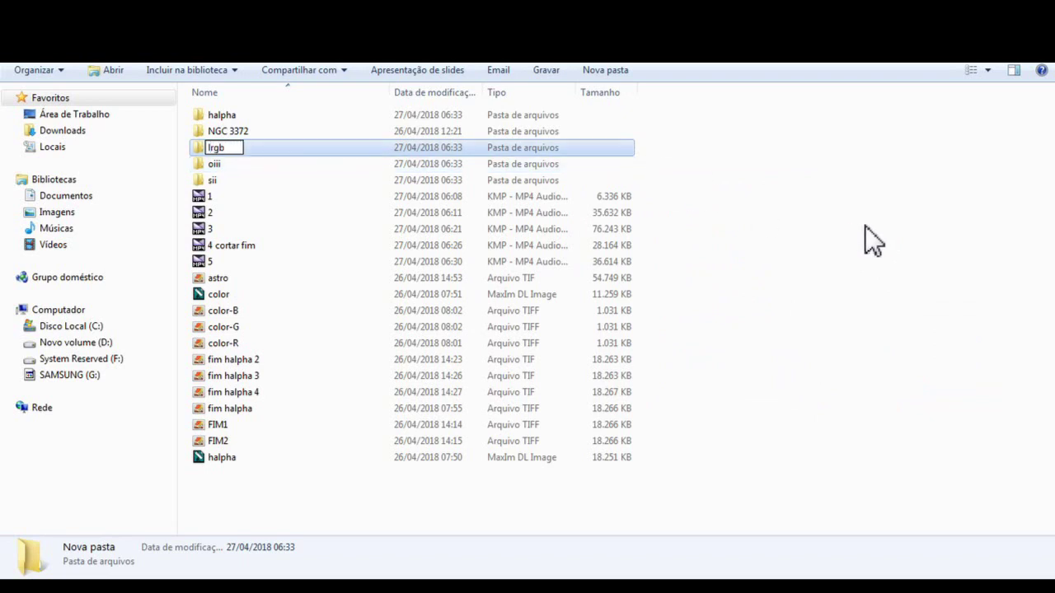
click(865, 226)
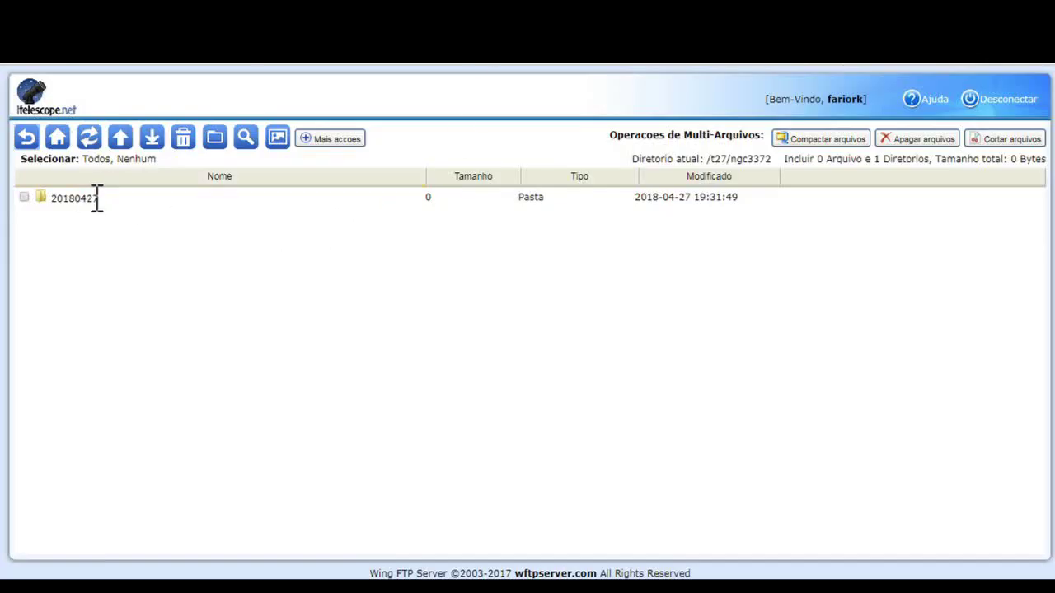
- Open the 20180427 folder on the server and keep refreshing its file list to check for new images
double_click(97, 198)
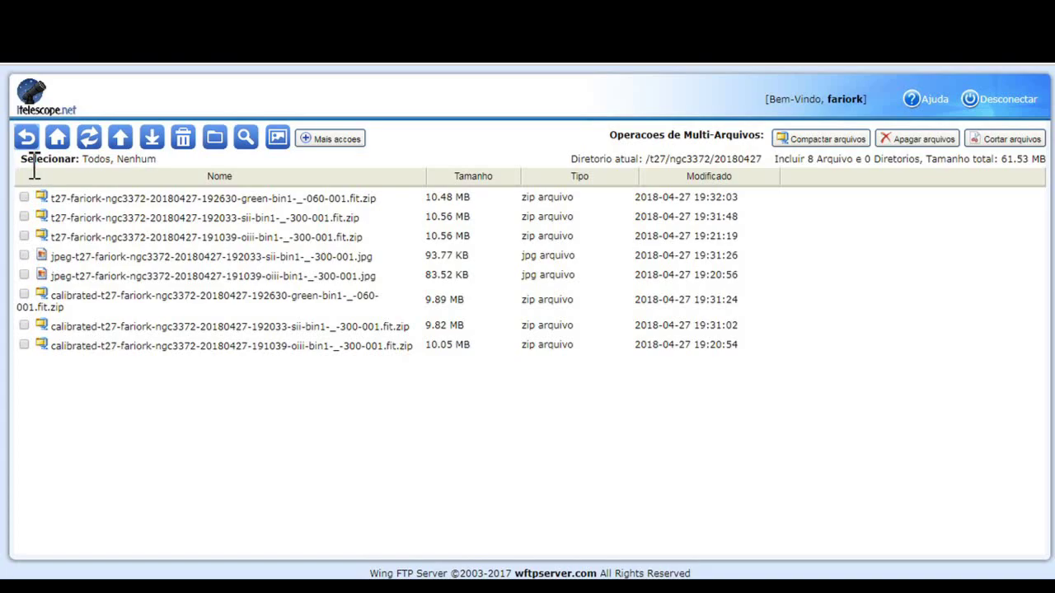
click(88, 140)
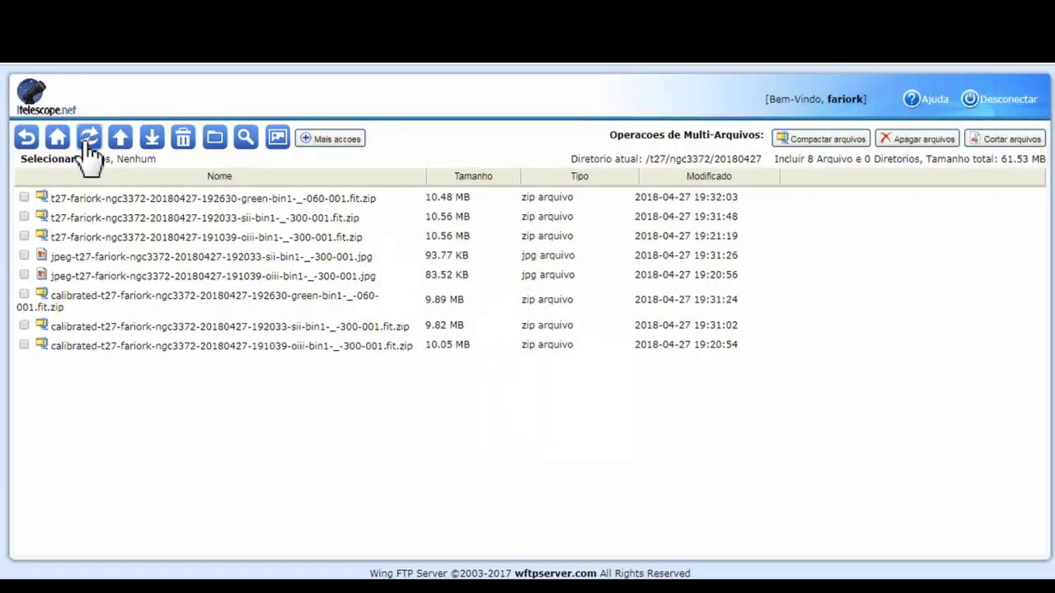
click(88, 140)
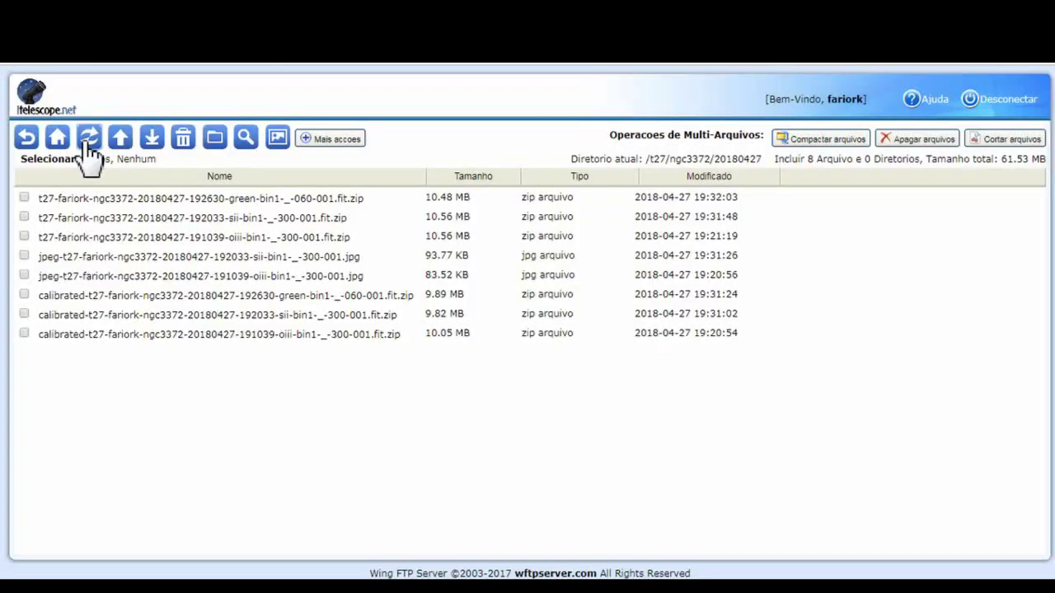
click(87, 142)
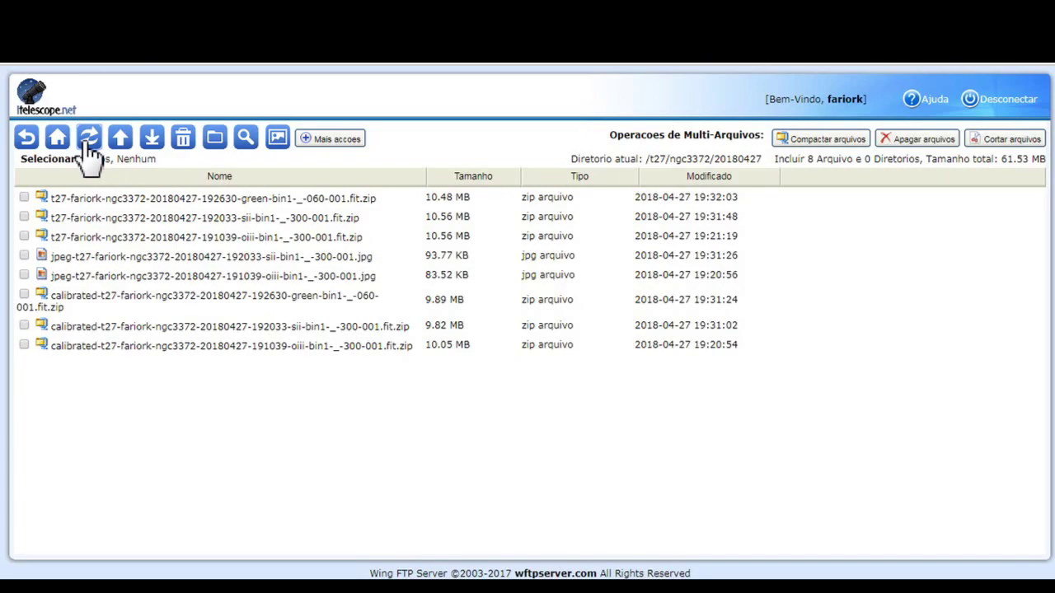
click(87, 142)
click(88, 142)
click(87, 142)
click(88, 141)
click(87, 141)
click(87, 142)
click(88, 142)
click(87, 142)
click(88, 141)
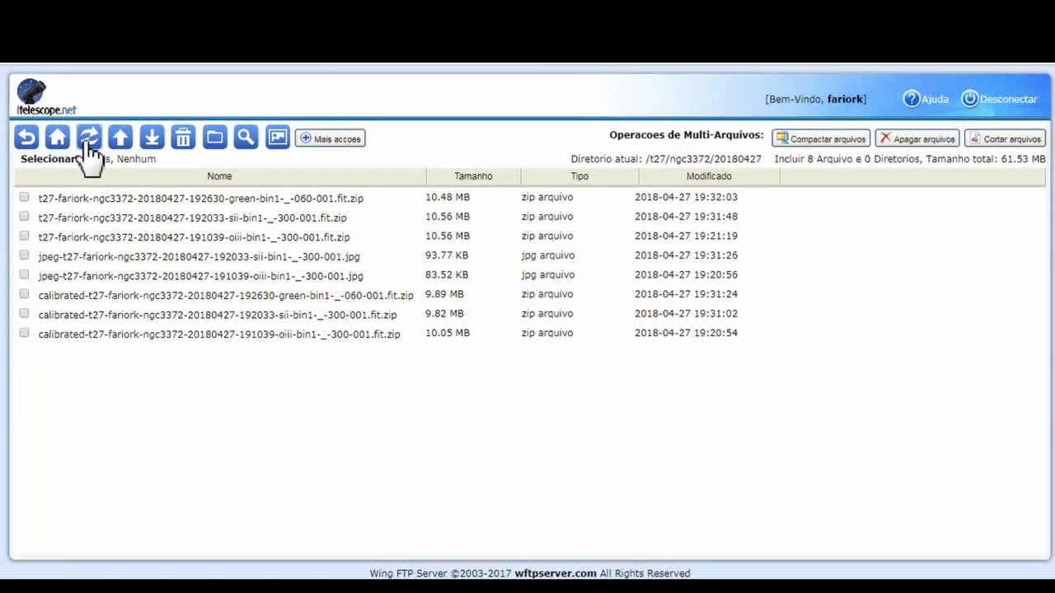
click(87, 142)
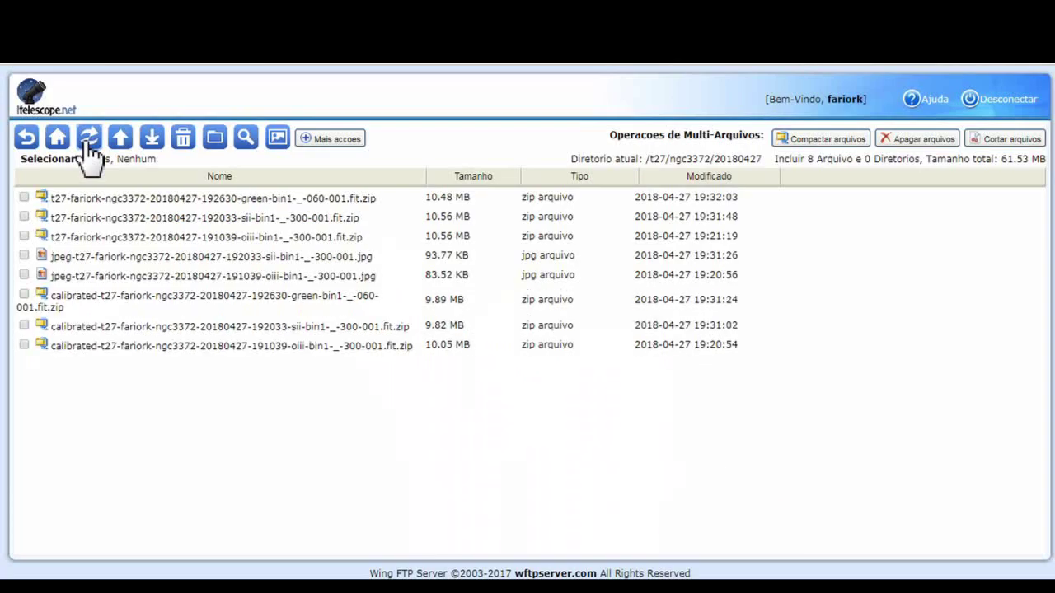
click(88, 142)
click(87, 143)
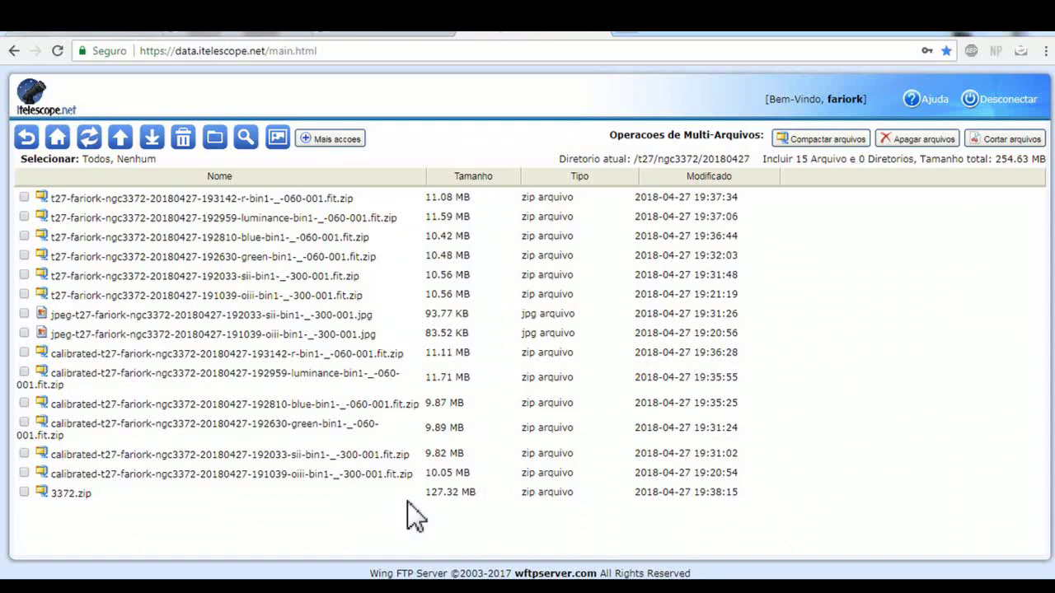
- Download the 3372.zip archive and save it in the Documents library as 3372 (1)
click(172, 492)
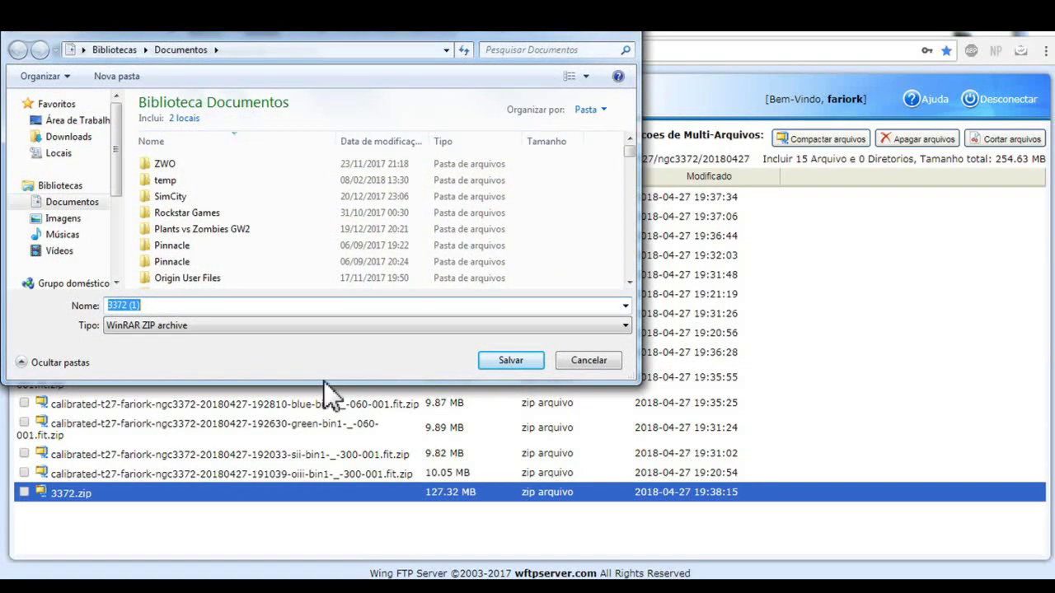
key(Return)
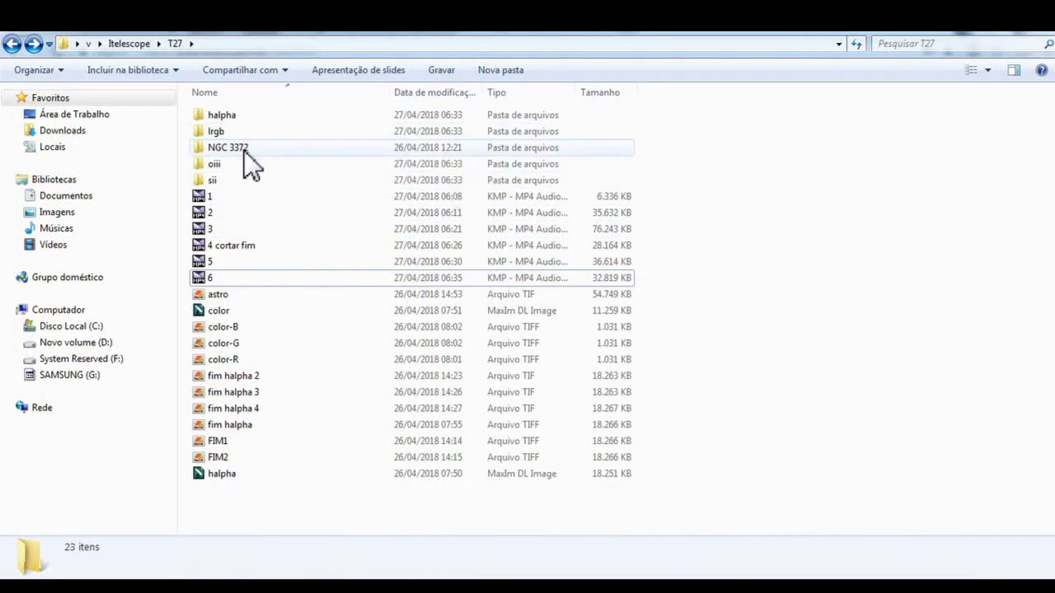
- Create a new folder with the default name in the local T27 folder
right_click(184, 183)
mouse_move(331, 373)
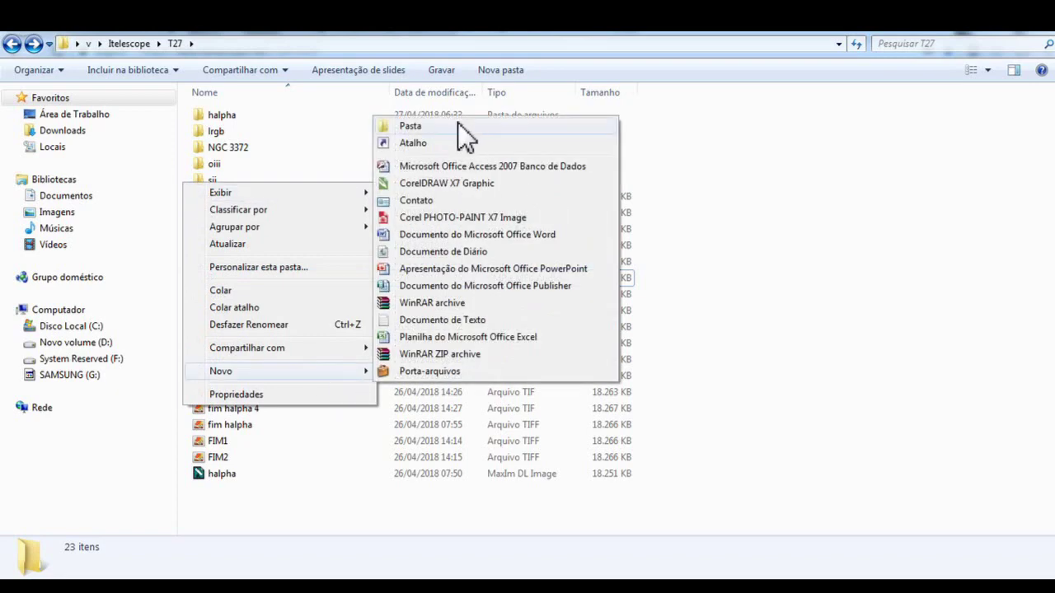
click(461, 130)
click(447, 135)
click(293, 183)
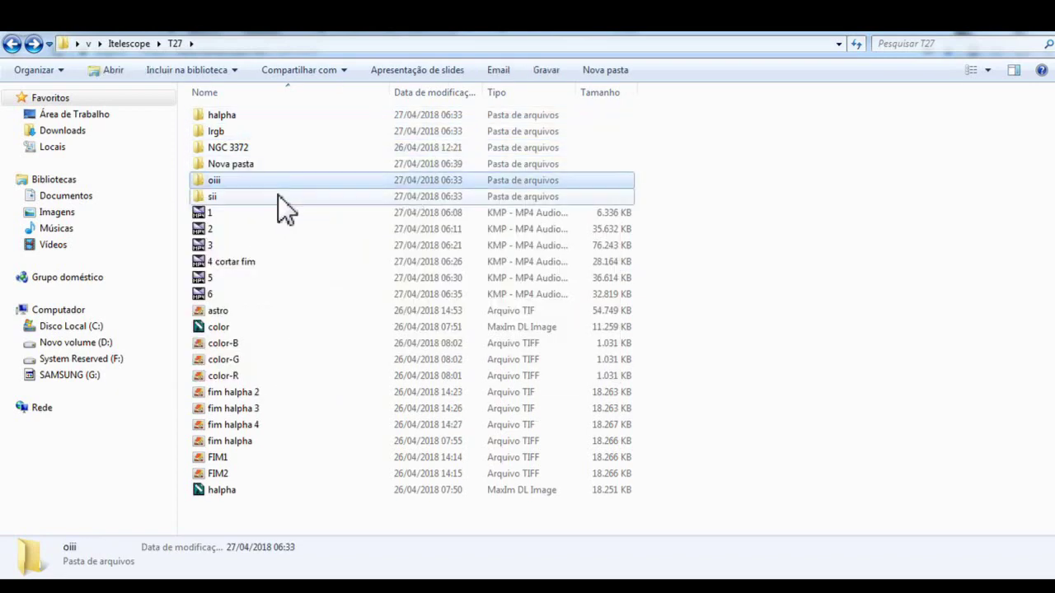
shift+click(278, 194)
shift+click(301, 147)
double_click(301, 148)
click(348, 175)
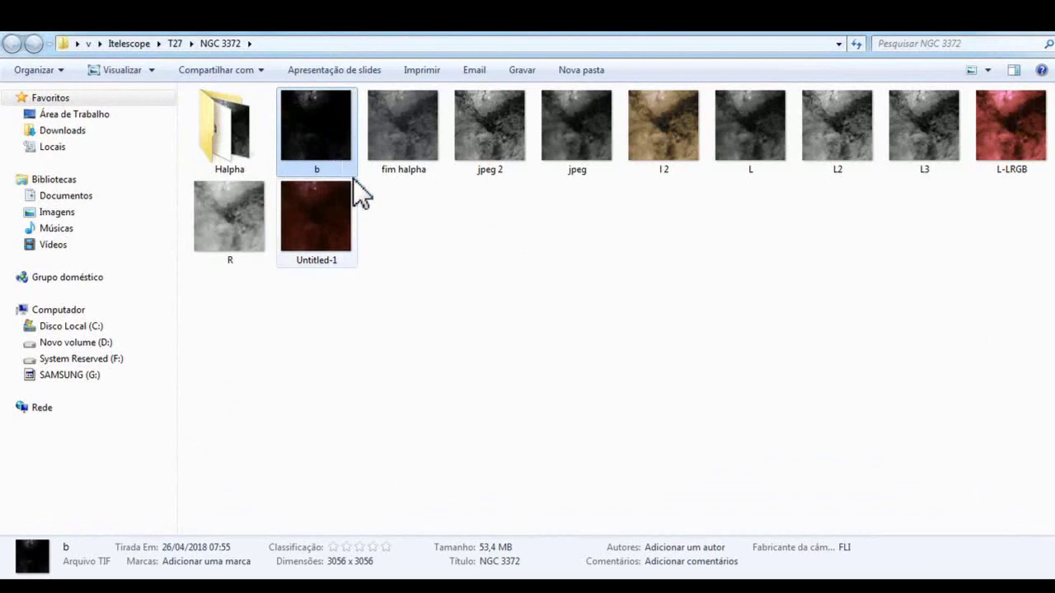
click(1048, 36)
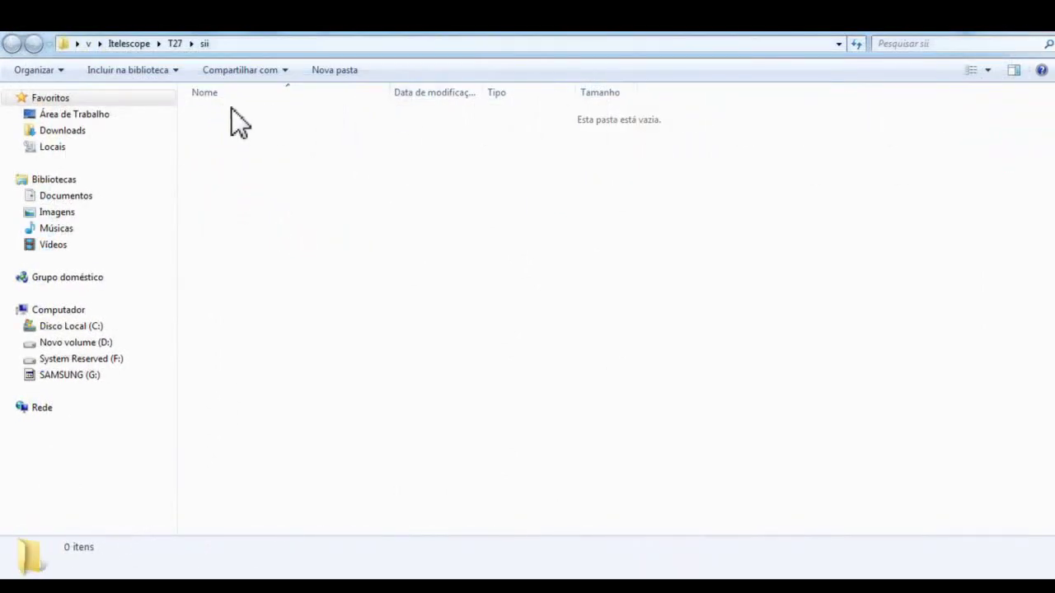
click(174, 43)
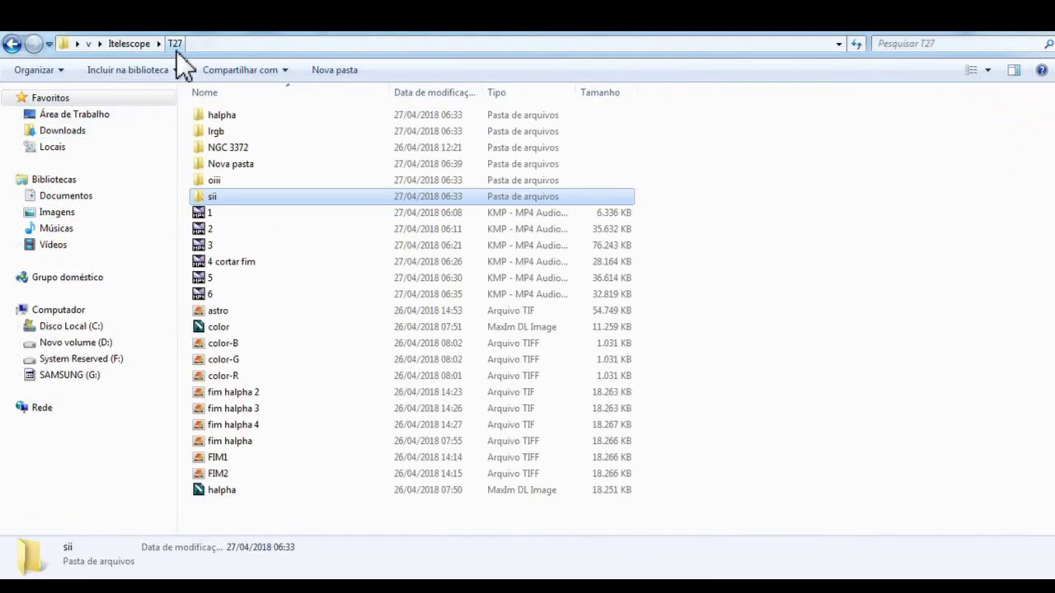
- Move the halpha, lrgb, oiii and sii folders together into the new Nova pasta folder
ctrl+click(244, 176)
ctrl+click(255, 131)
ctrl+click(256, 116)
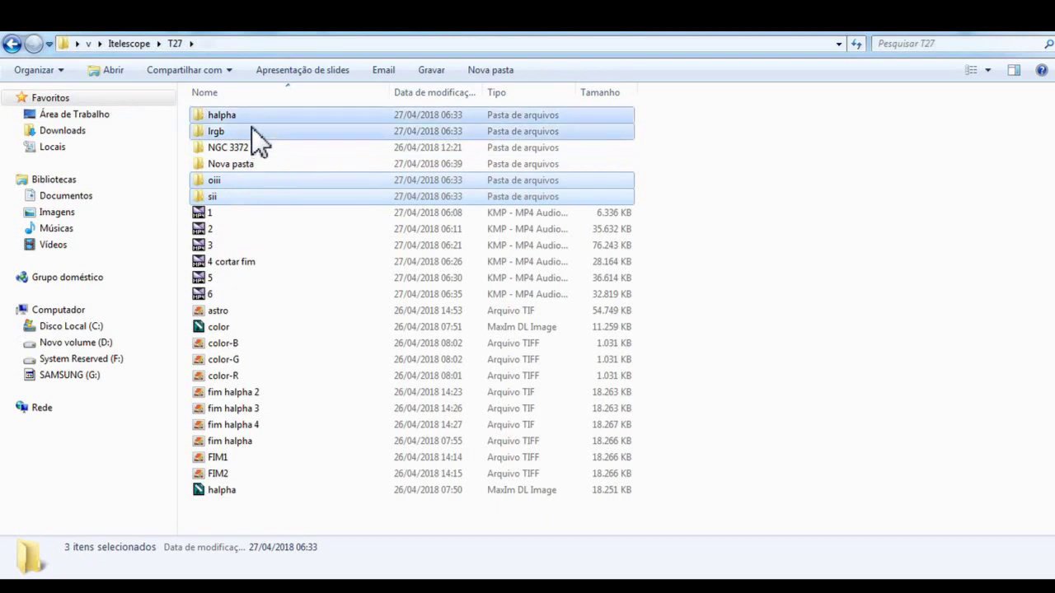
drag(257, 131, 257, 163)
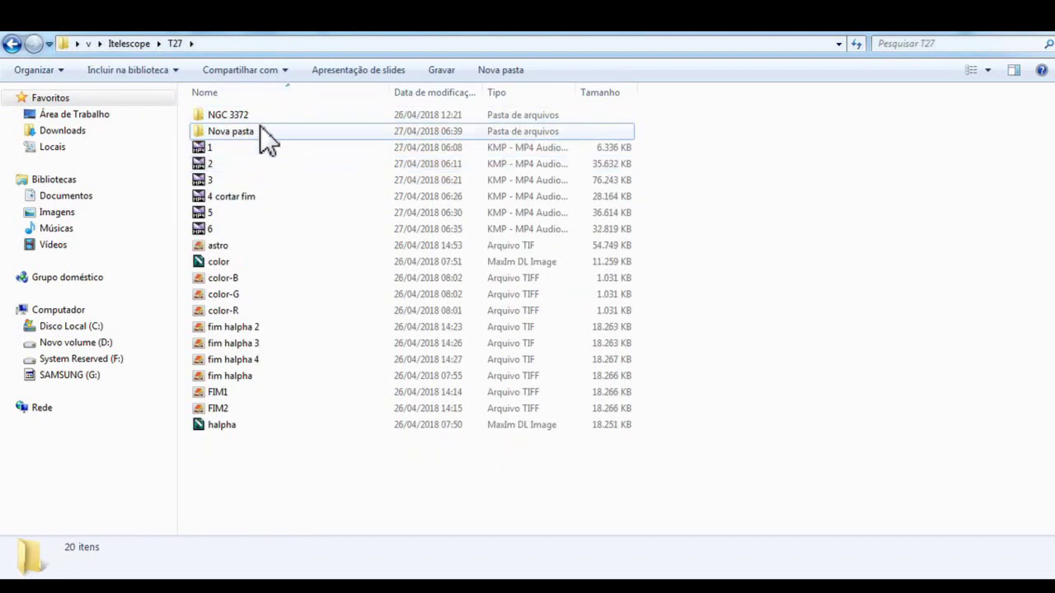
- Create a folder named r inside the lrgb folder within Nova pasta
double_click(260, 130)
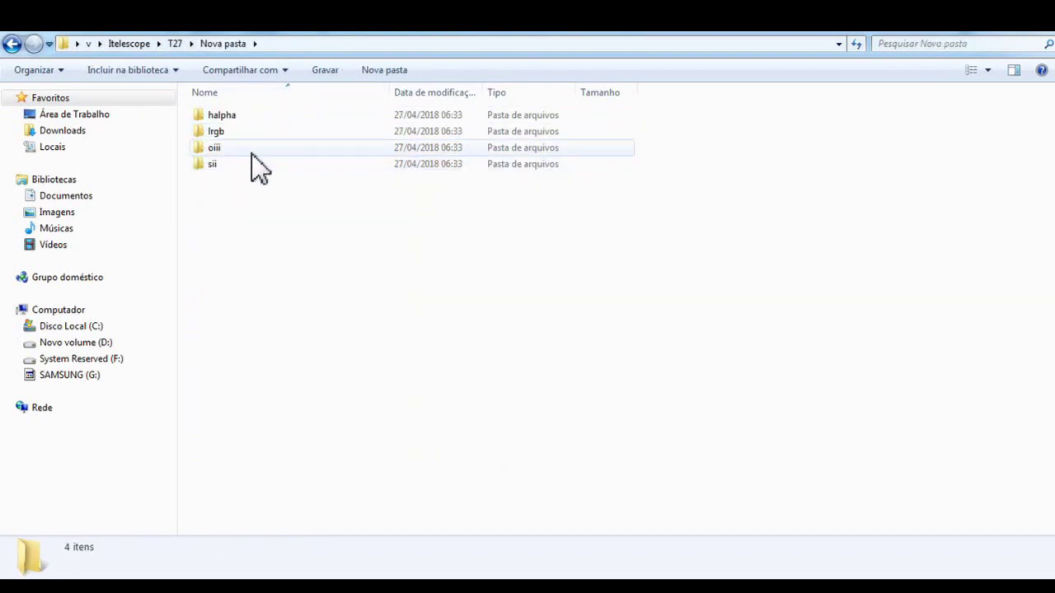
double_click(253, 132)
right_click(249, 221)
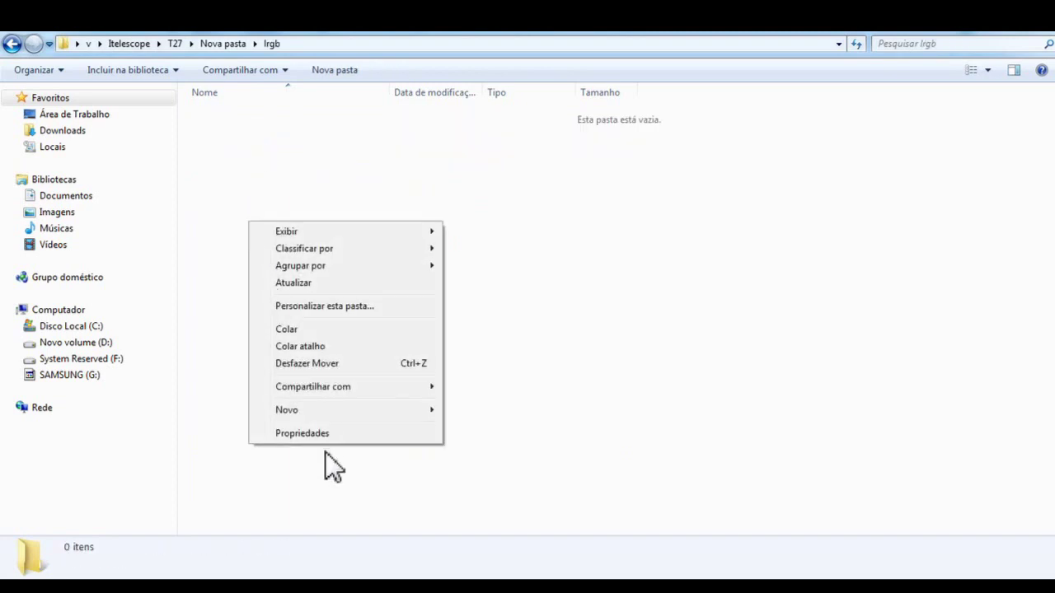
mouse_move(347, 405)
click(499, 168)
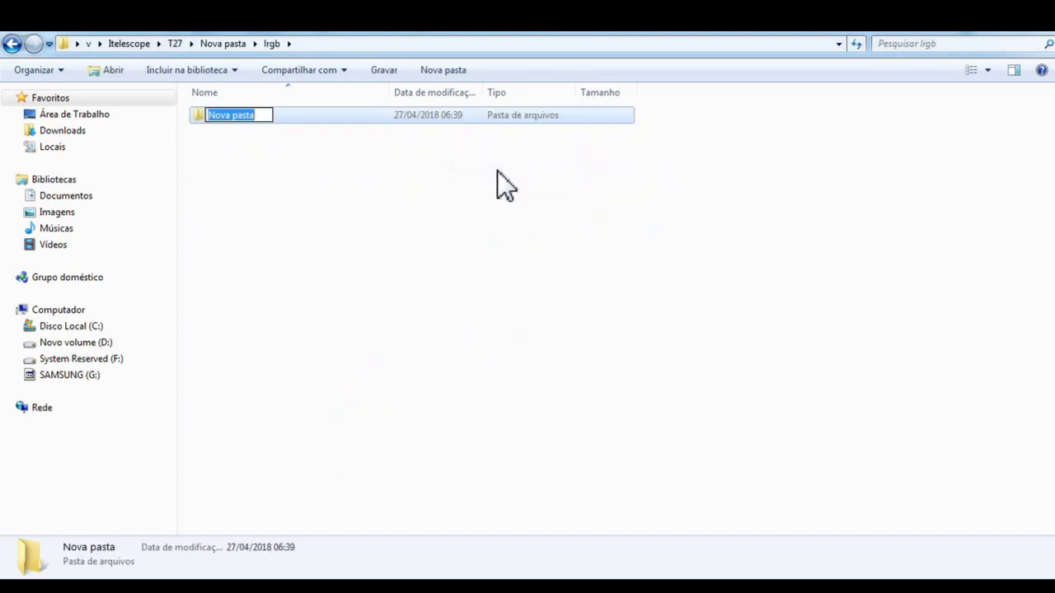
text(r)
click(435, 257)
- Create a folder named g next to the r folder in lrgb
right_click(430, 239)
mouse_move(492, 433)
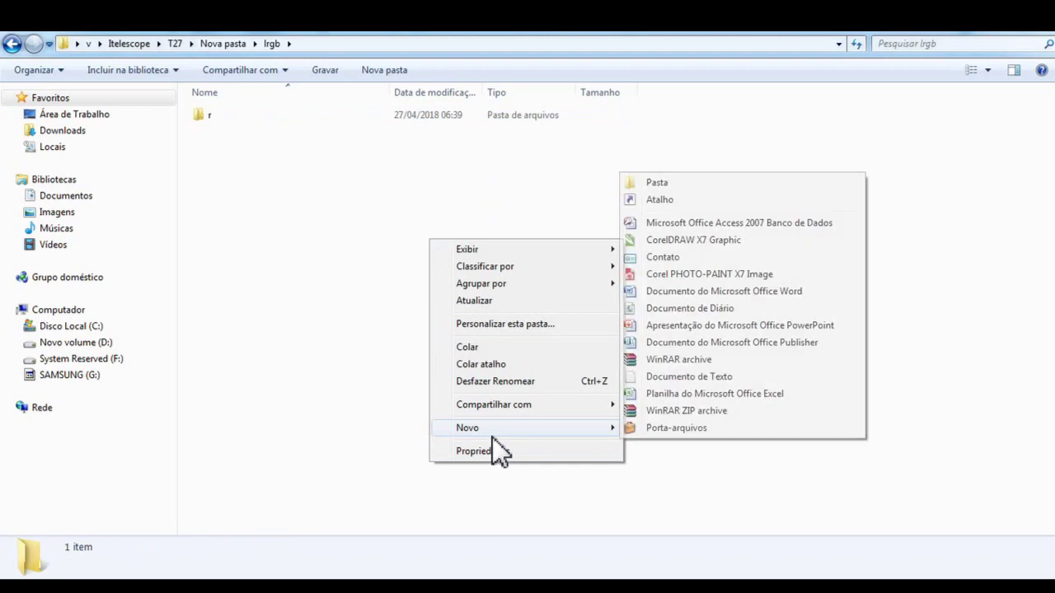
click(662, 181)
text(g)
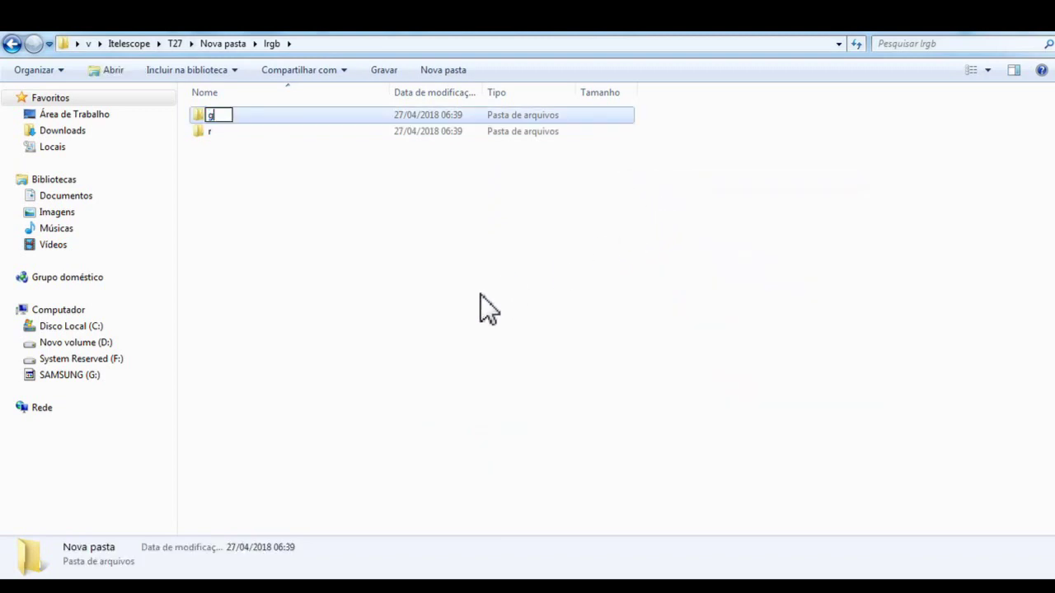
click(481, 294)
- Create a folder named b for the blue frames in the lrgb folder
right_click(481, 294)
mouse_move(566, 482)
click(746, 240)
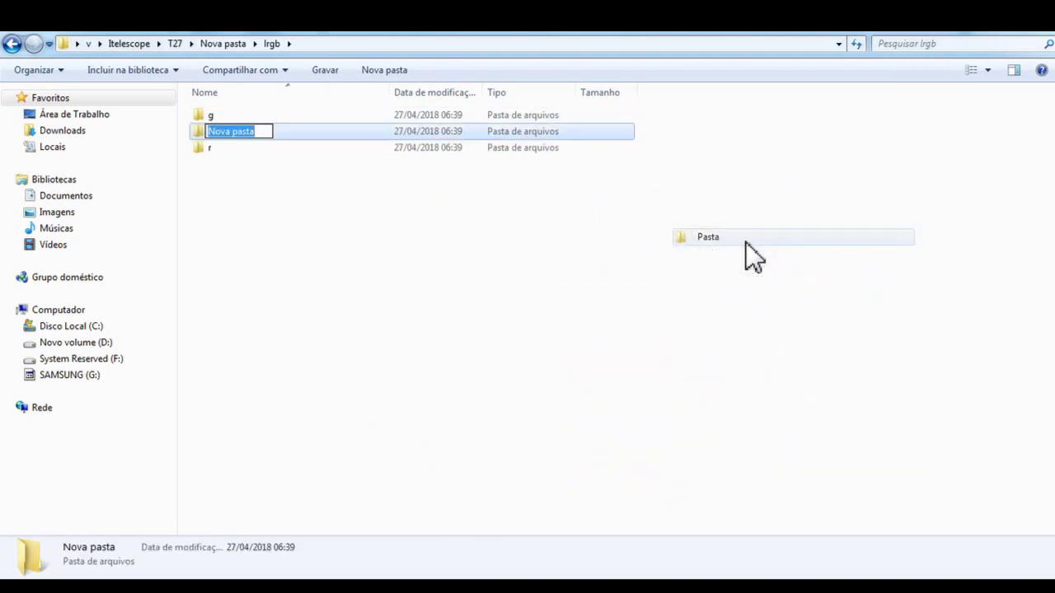
text(b)
key(Return)
click(346, 181)
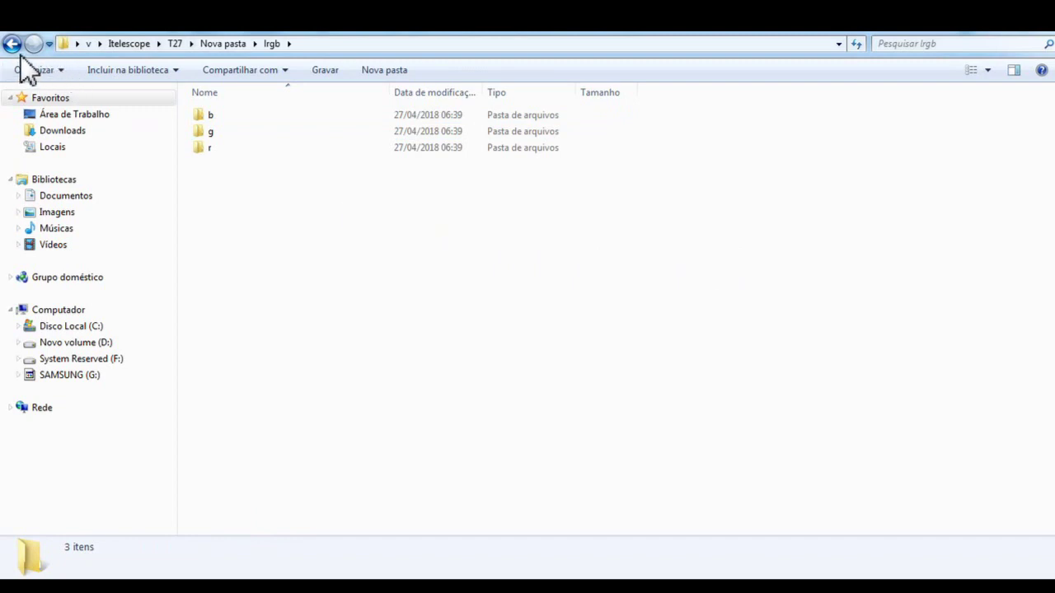
- Create a folder named l for the luminance frames alongside the b, g and r folders
right_click(275, 273)
mouse_move(370, 462)
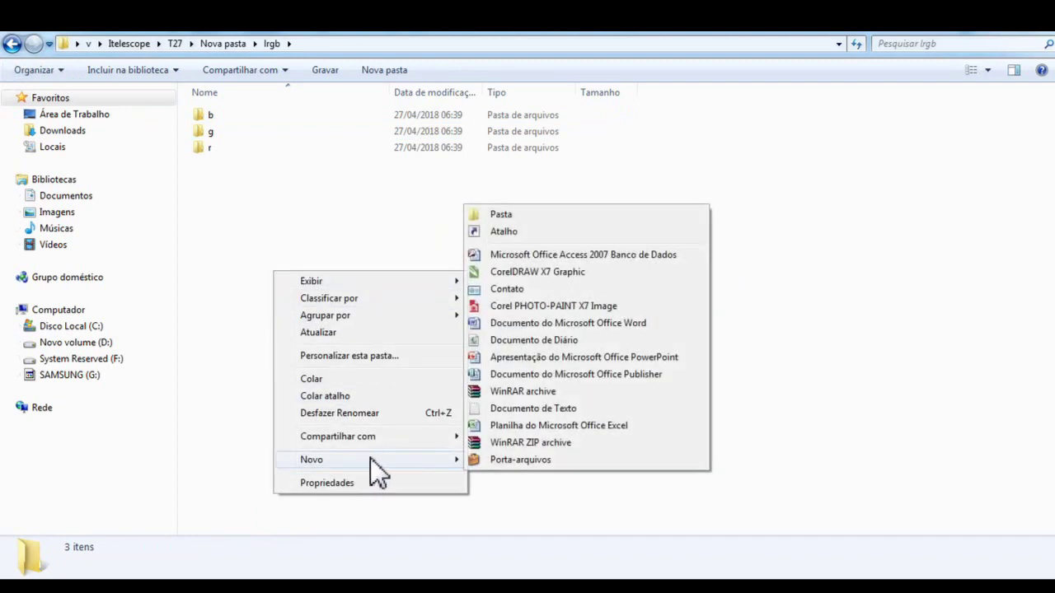
click(537, 218)
text(l)
key(Return)
click(262, 376)
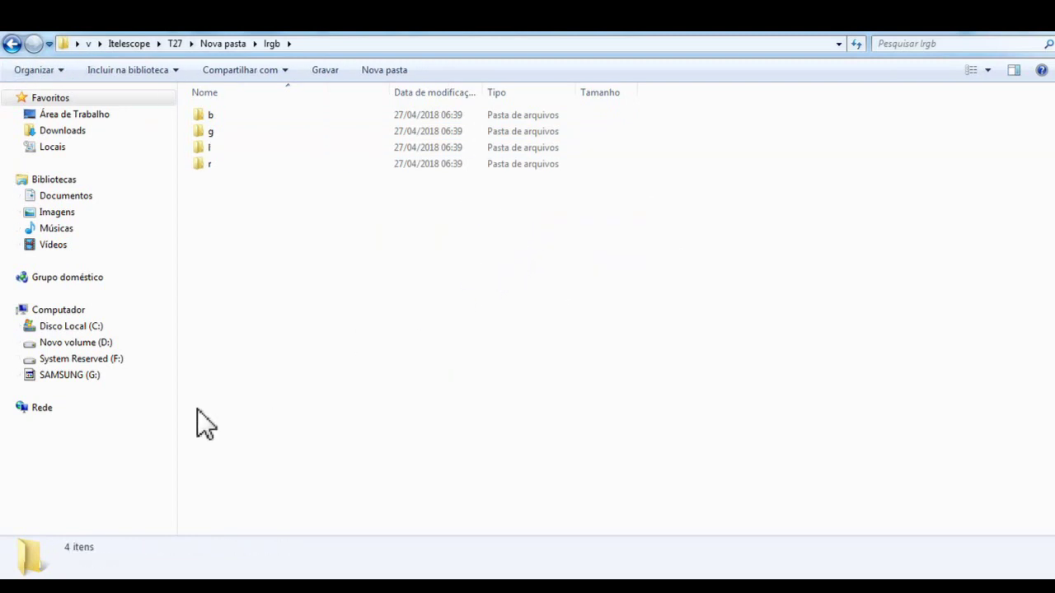
- Check the archive's download progress in the browser and close the extra T27 folder windows, keeping the lrgb window open
key(alt+Tab)
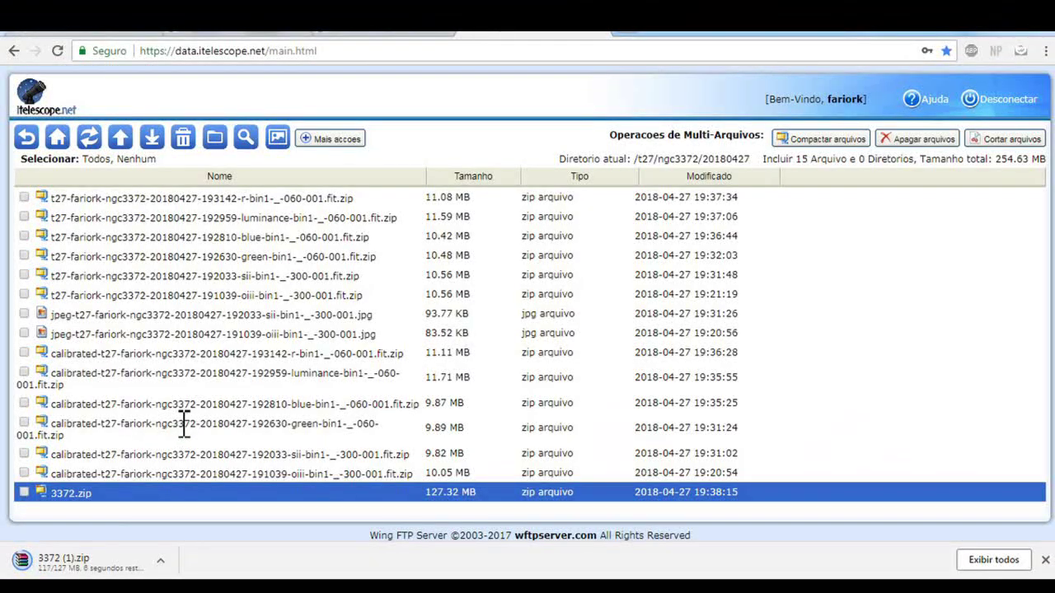
mouse_move(309, 587)
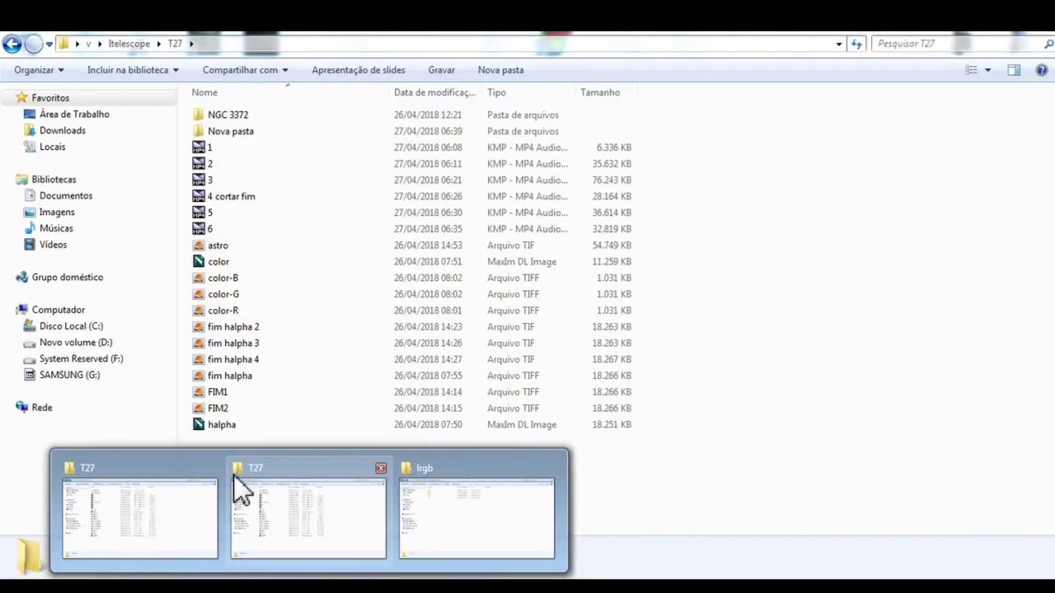
mouse_move(221, 476)
click(280, 514)
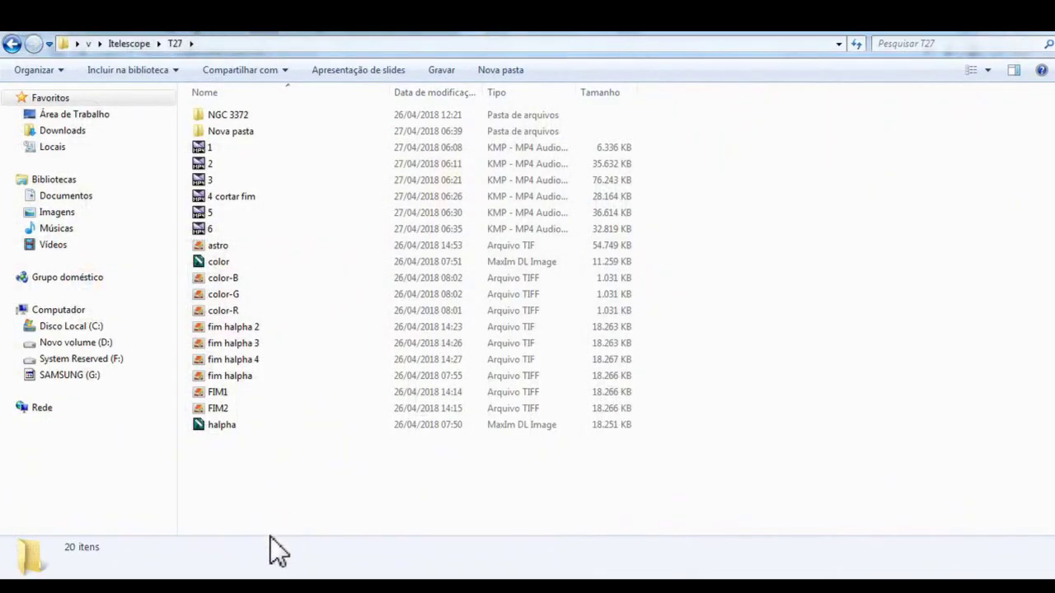
key(alt+Tab)
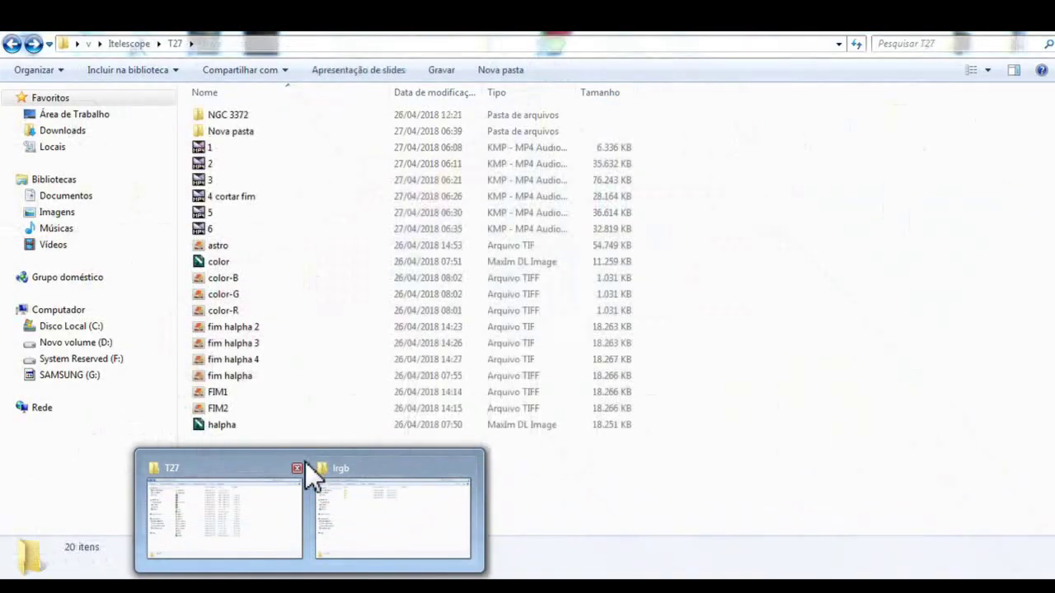
click(298, 468)
click(296, 498)
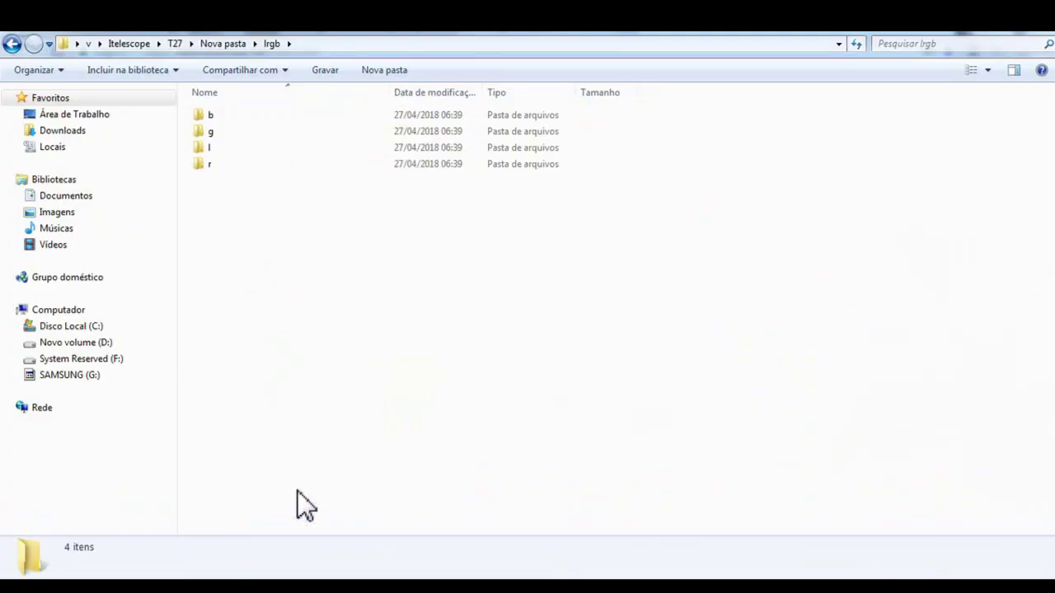
- Bring the downloaded 3372 (1) archive from the browser into the local folders and move it into the Nova pasta folder
key(alt+Tab)
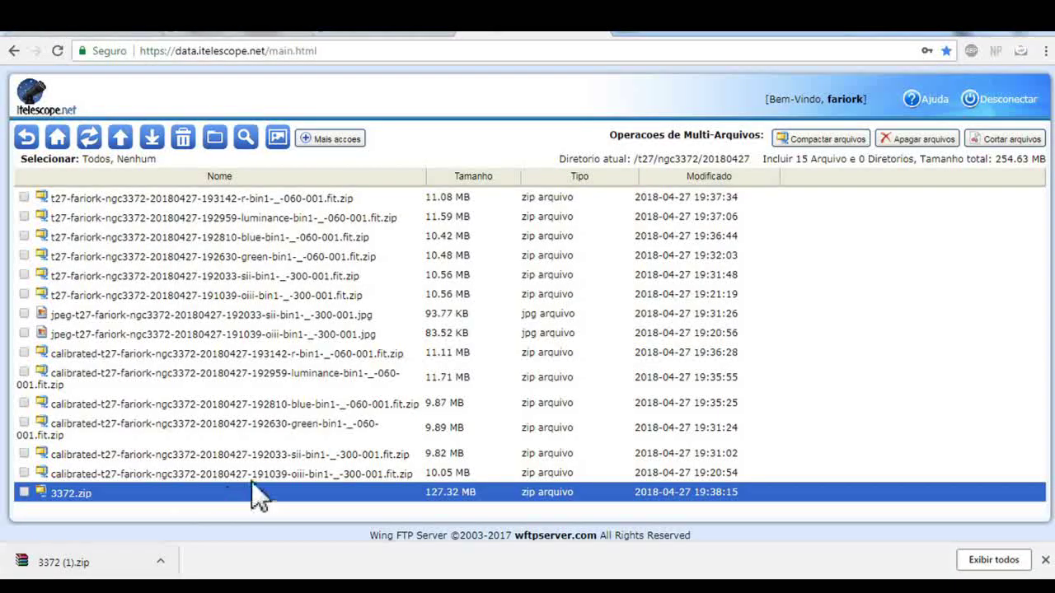
drag(111, 567, 441, 388)
right_click(272, 185)
click(298, 383)
click(231, 44)
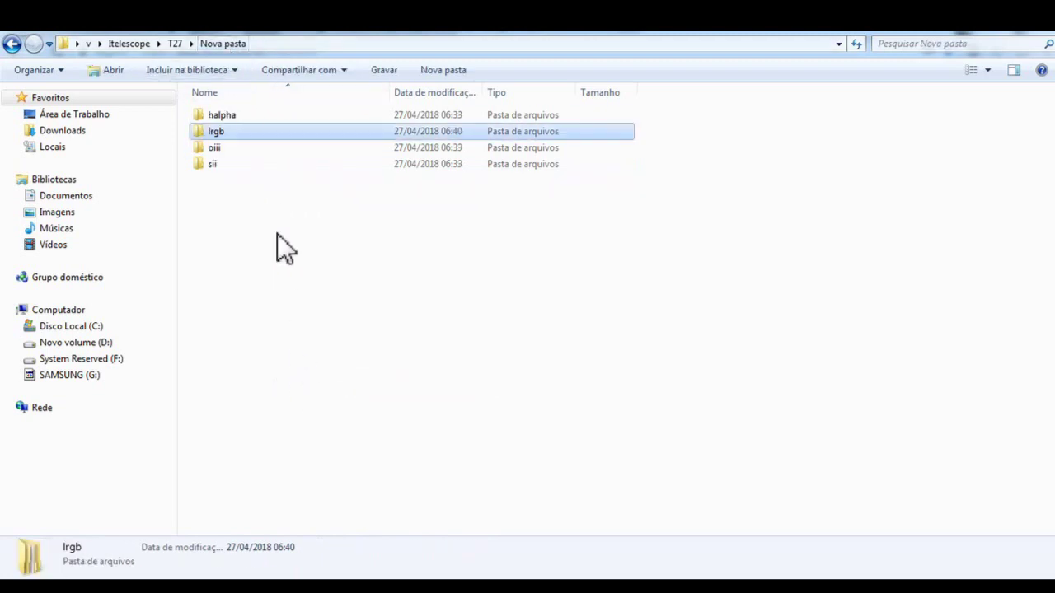
right_click(275, 278)
click(337, 384)
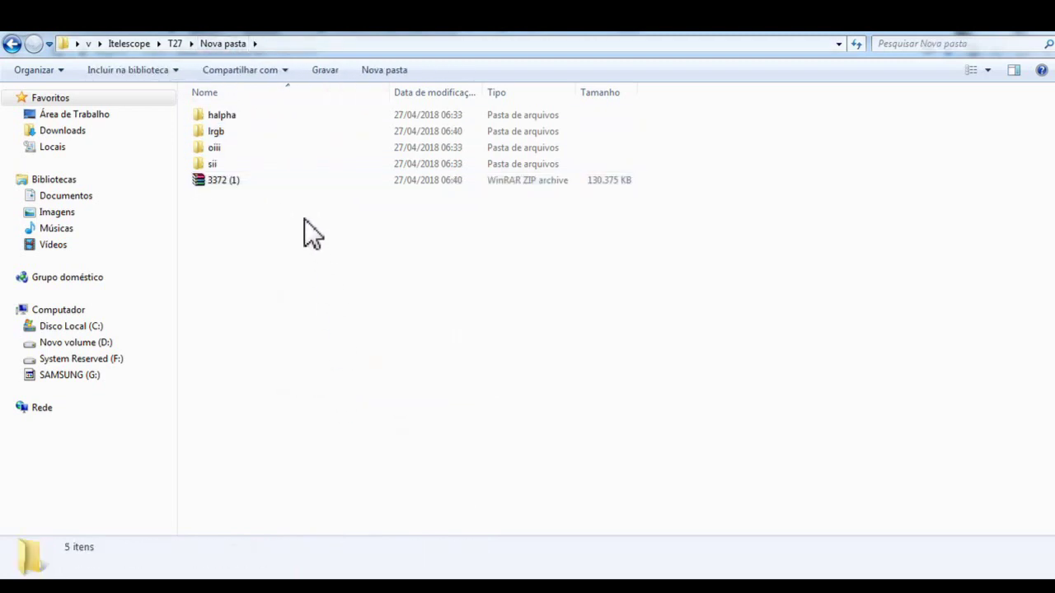
- Extract the 3372 (1) archive into its own folder inside Nova pasta
double_click(283, 120)
click(12, 44)
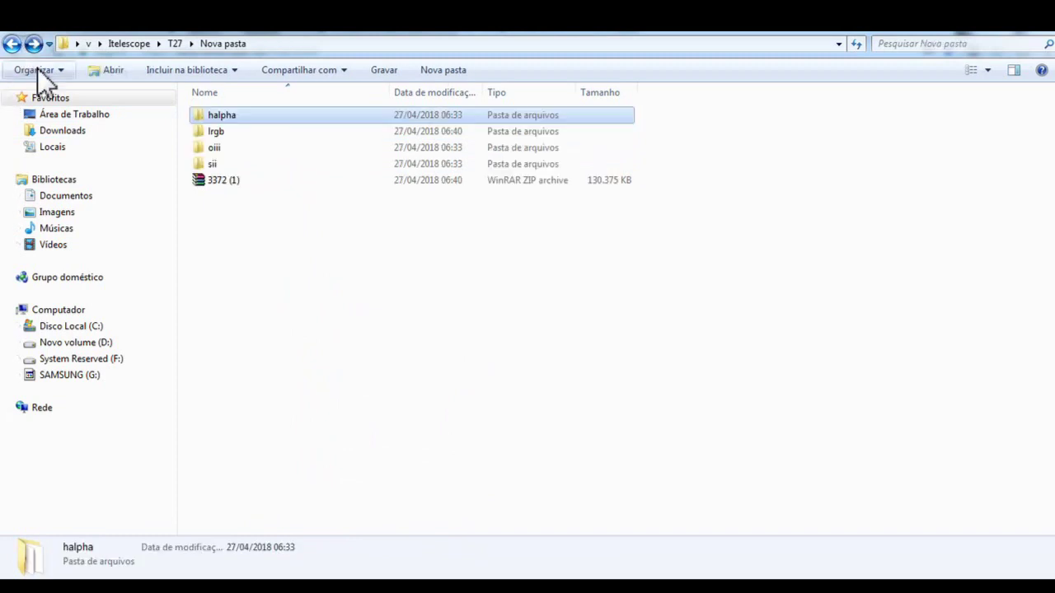
right_click(349, 179)
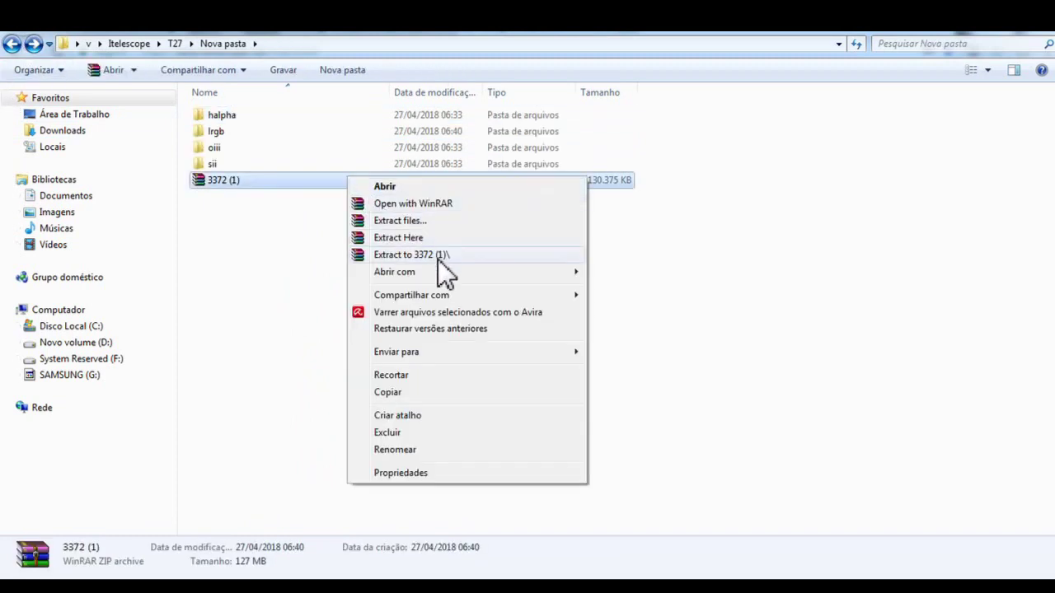
click(440, 253)
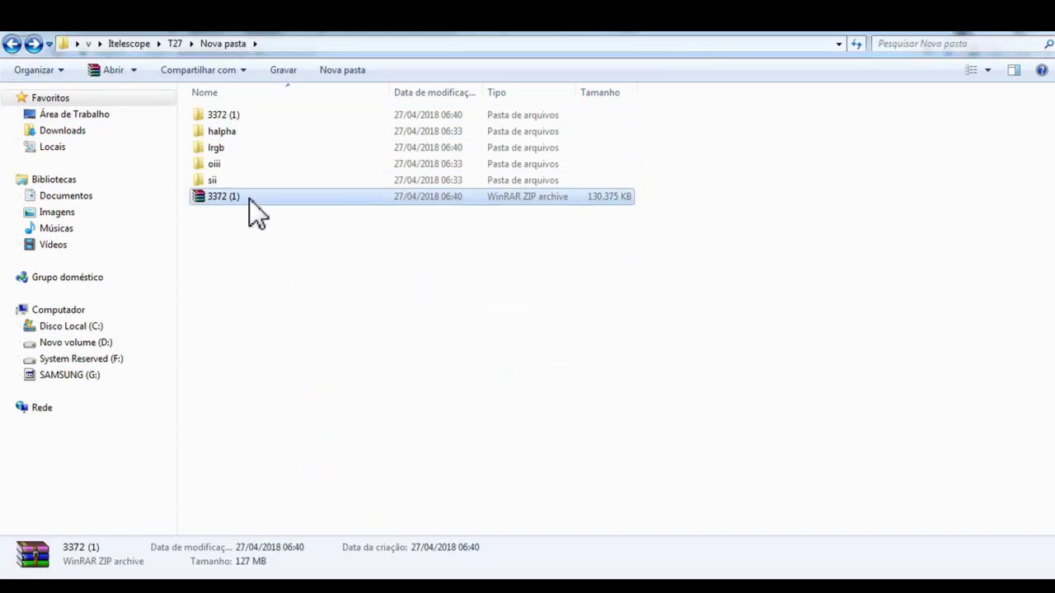
- Extract the six calibrated ZIP archives in the 3372 (1) folder into that same folder
double_click(224, 115)
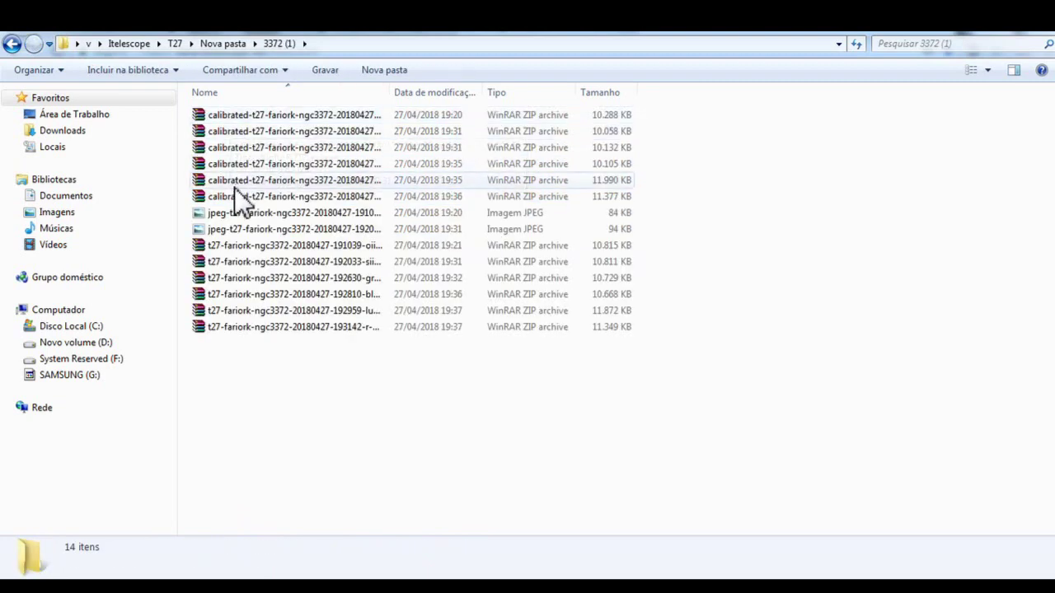
click(198, 201)
shift+click(295, 113)
right_click(282, 148)
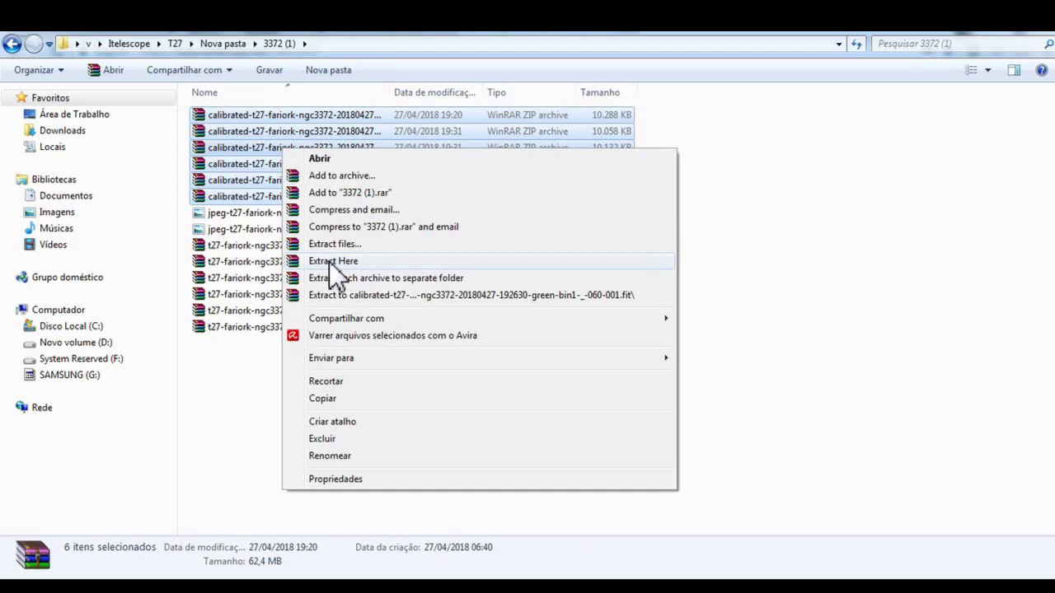
click(333, 261)
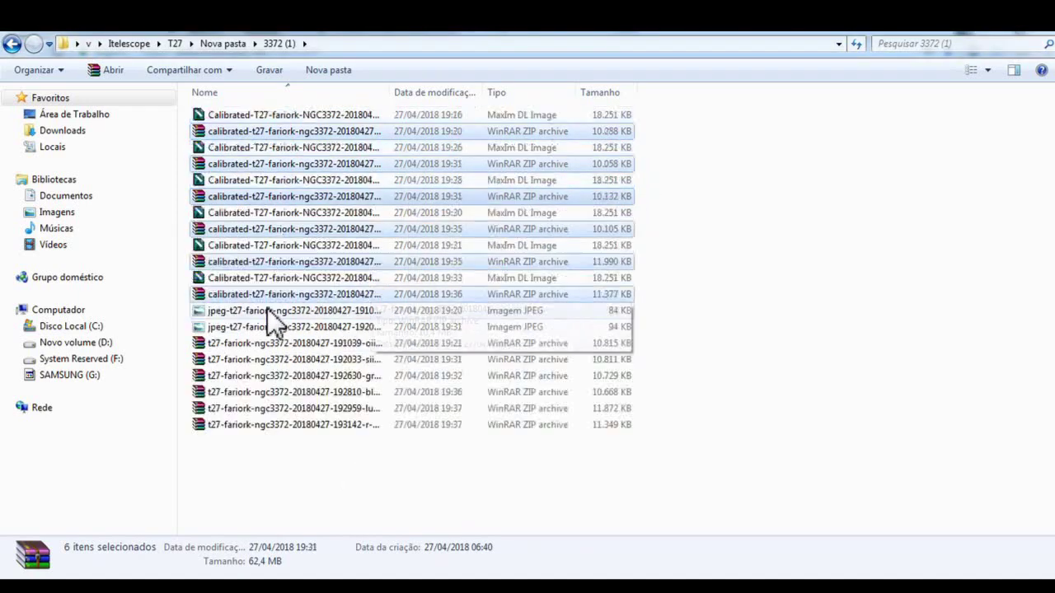
- Group the files in the 3372 (1) folder by type
right_click(808, 294)
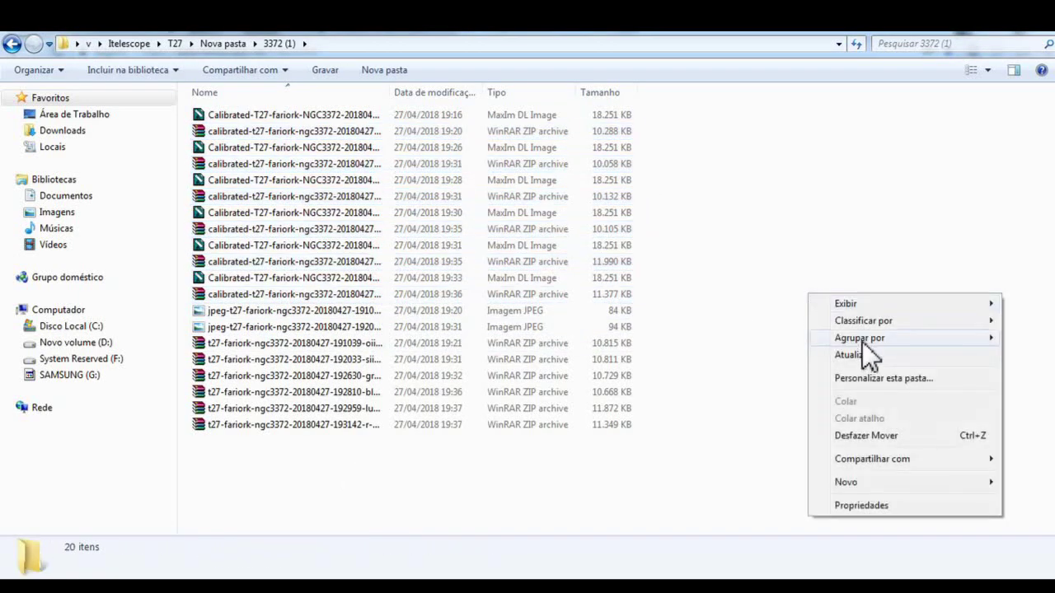
mouse_move(856, 340)
click(757, 369)
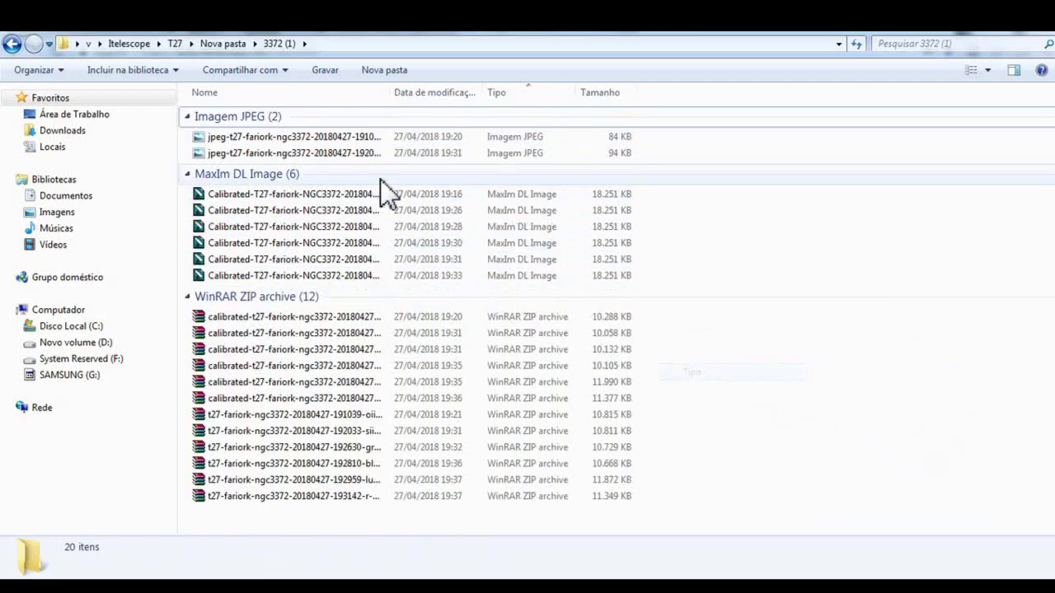
- Copy the calibrated OIII frame from the 3372 (1) folder into the oiii folder
click(293, 195)
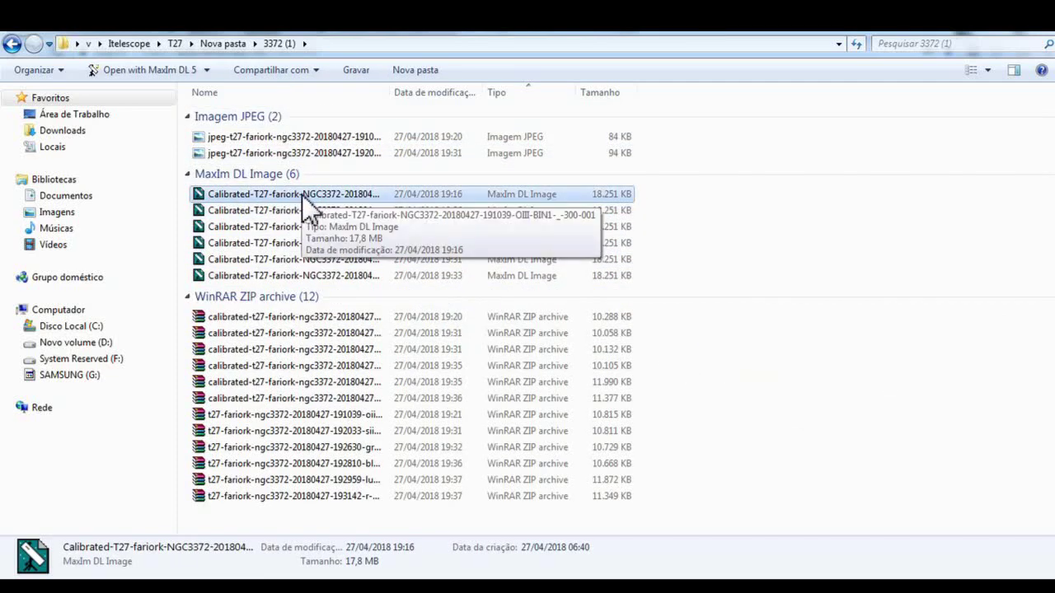
click(12, 43)
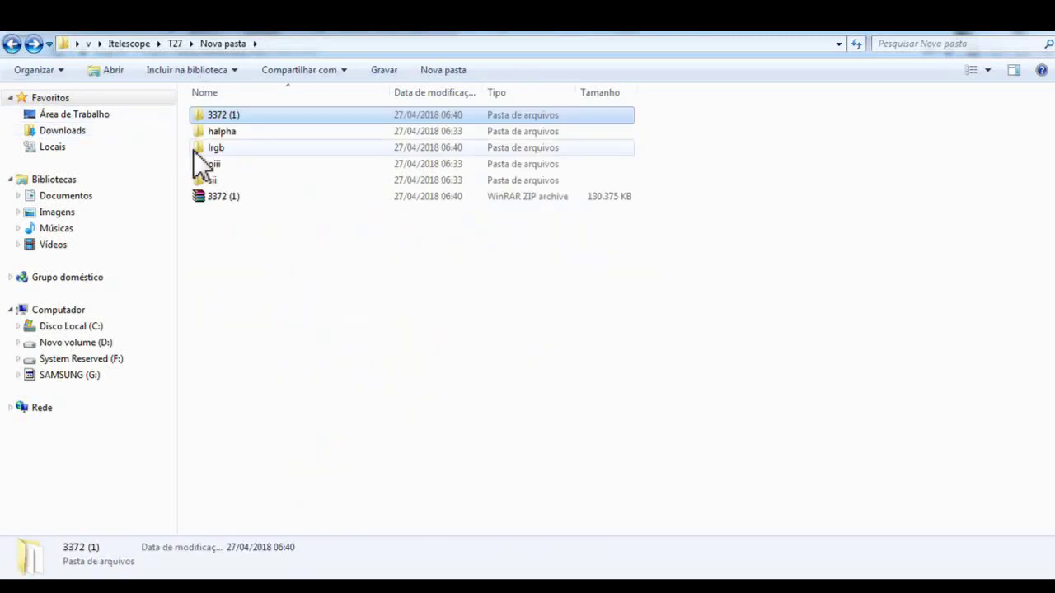
double_click(208, 164)
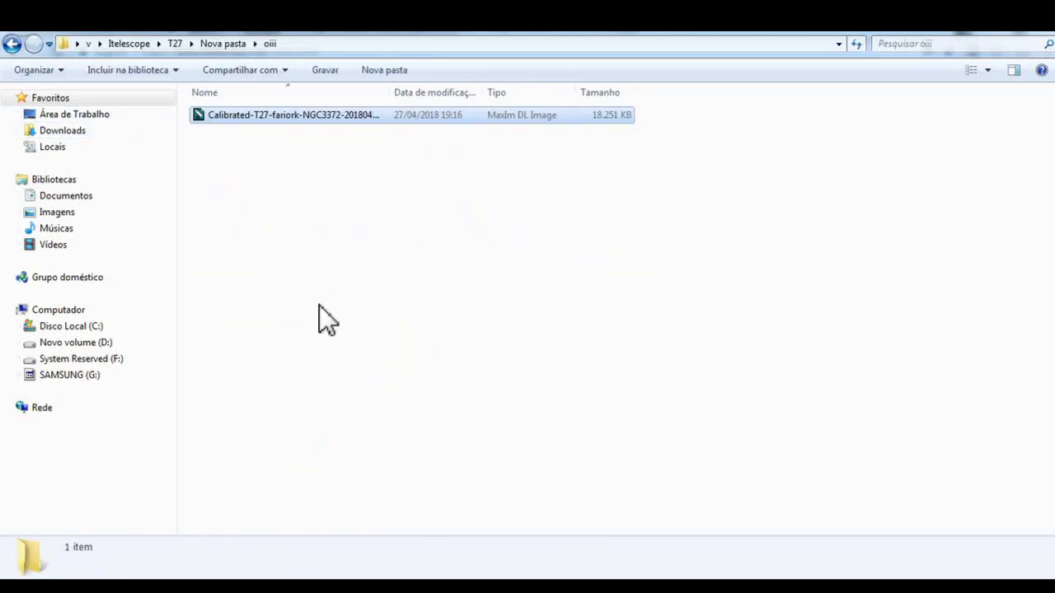
click(12, 43)
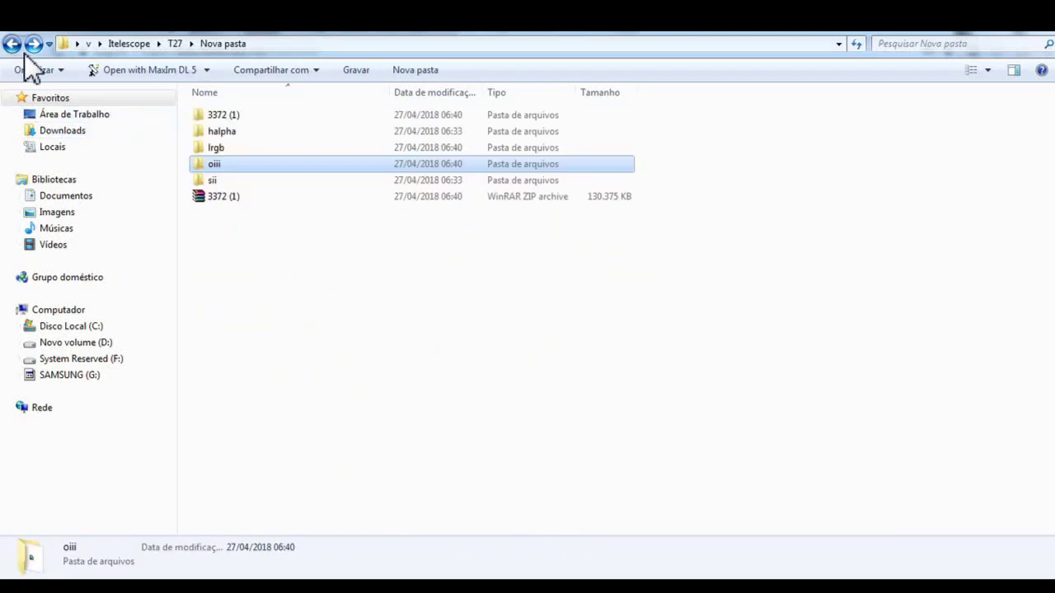
- Copy the calibrated SII frame from the 3372 (1) folder into the sii folder
double_click(227, 115)
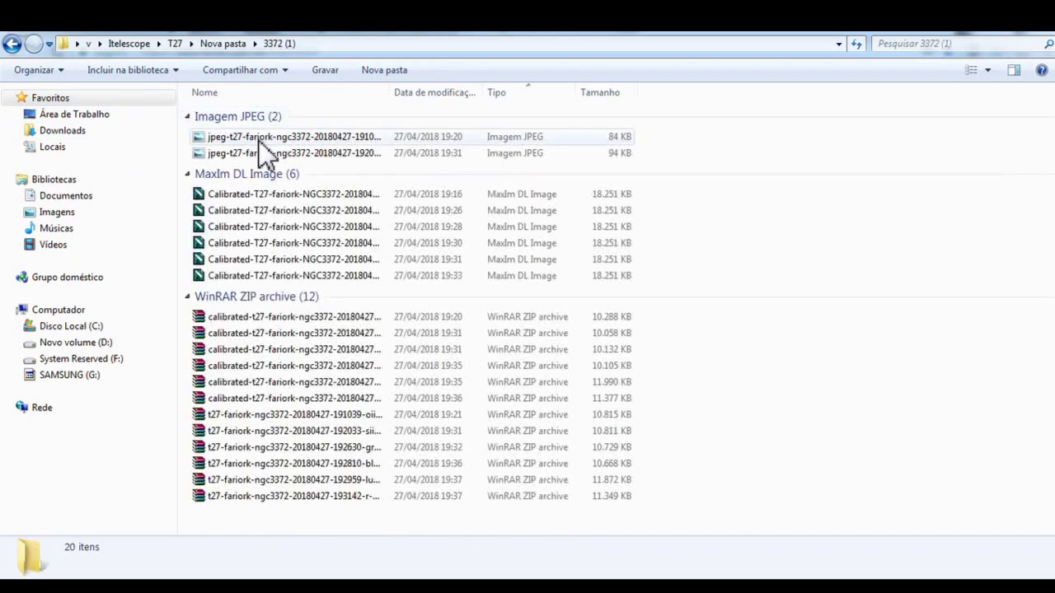
click(287, 211)
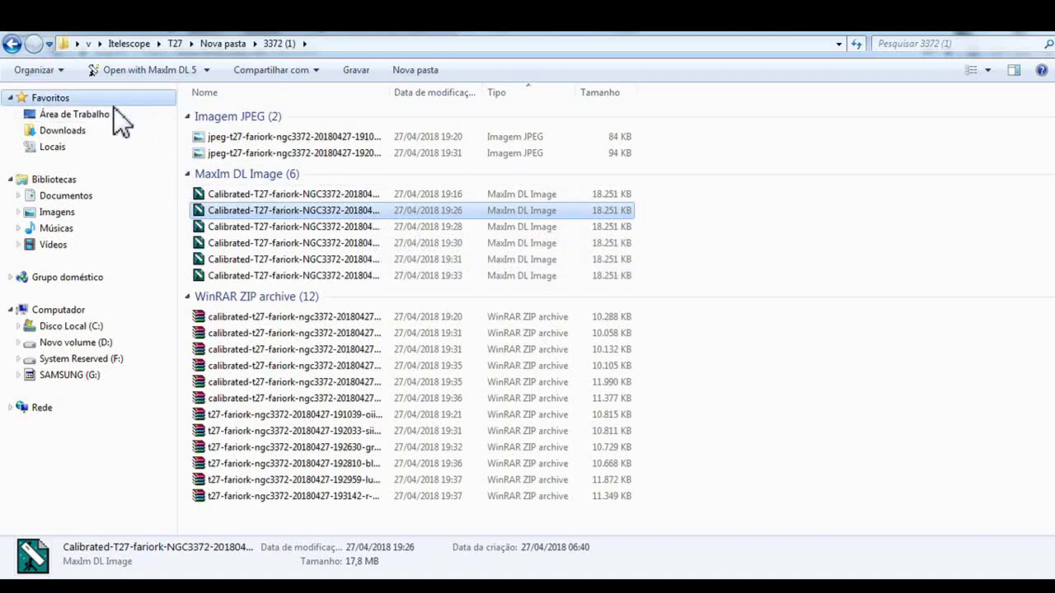
click(12, 44)
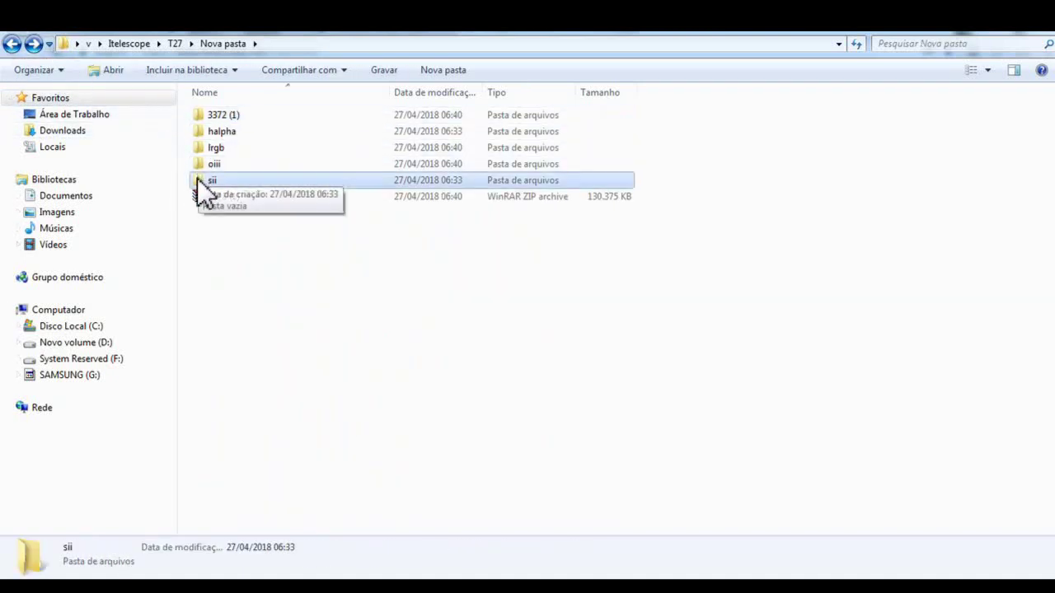
double_click(198, 180)
click(12, 44)
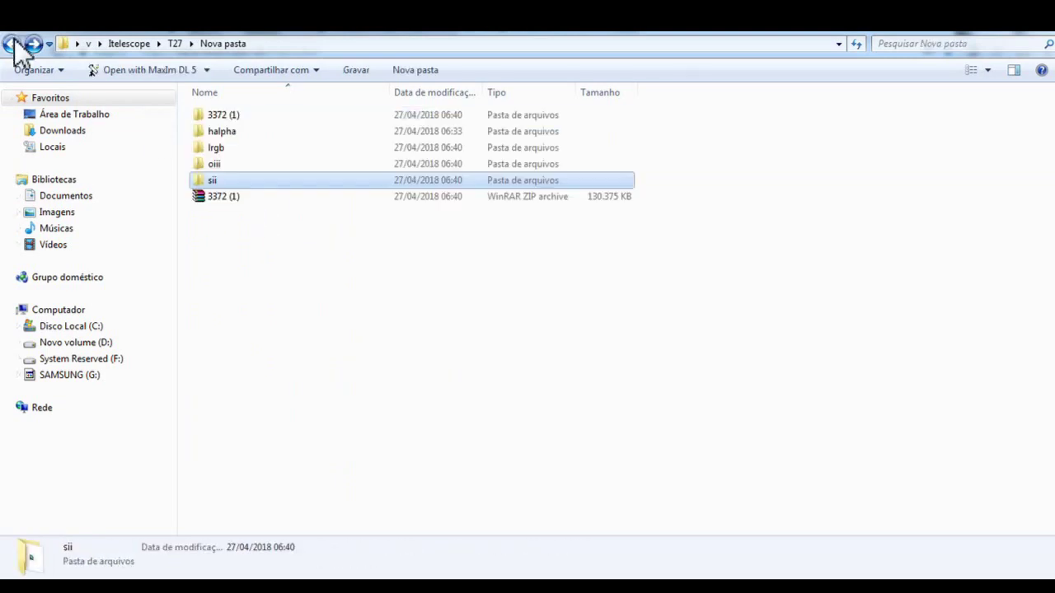
- Copy the calibrated Green, Blue, Luminance and R frames from the 3372 (1) folder into the lrgb folder
double_click(216, 117)
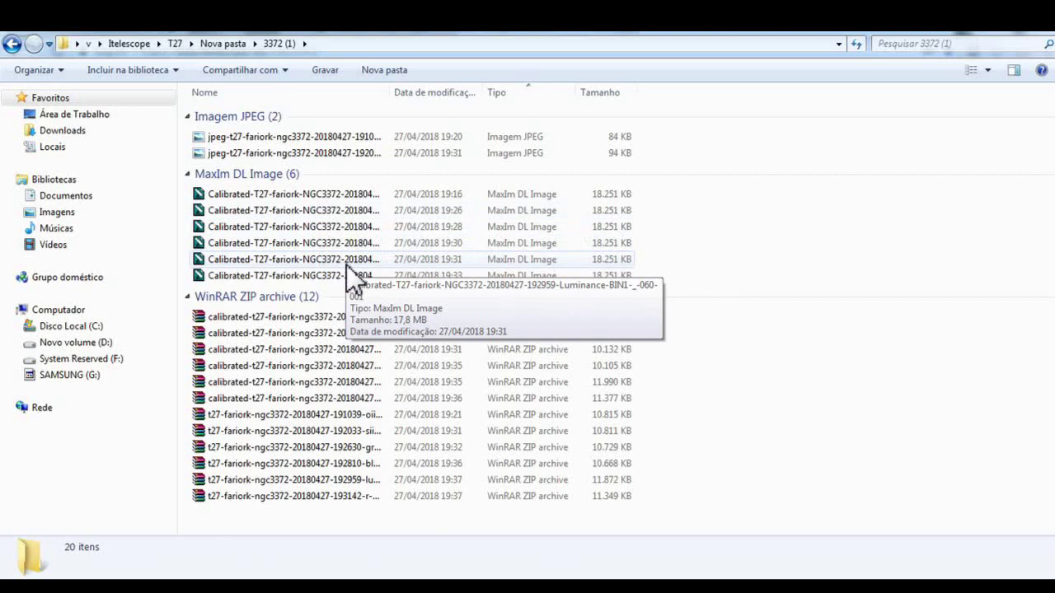
click(346, 264)
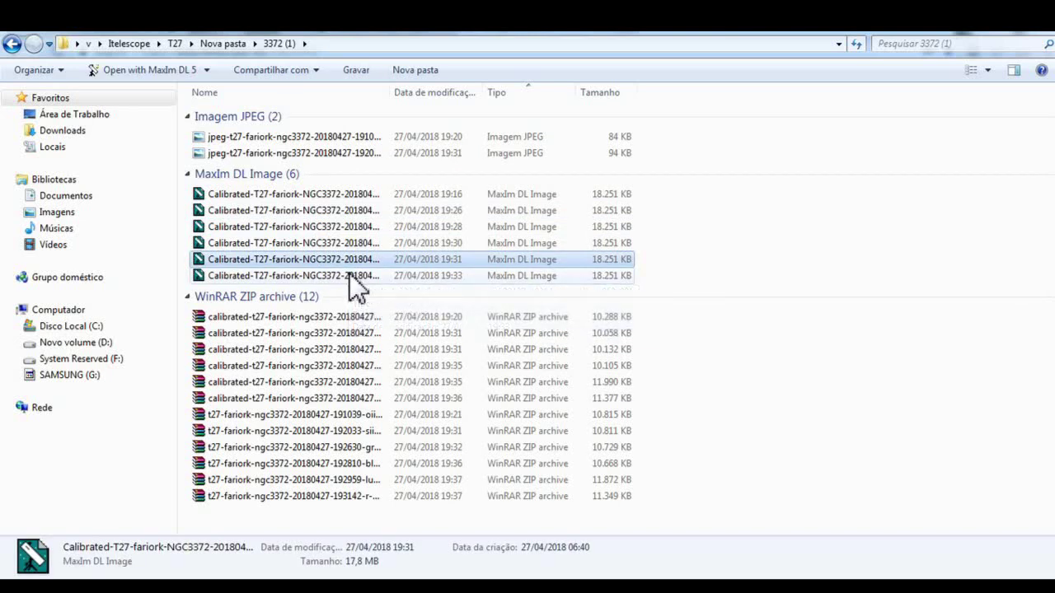
shift+click(351, 273)
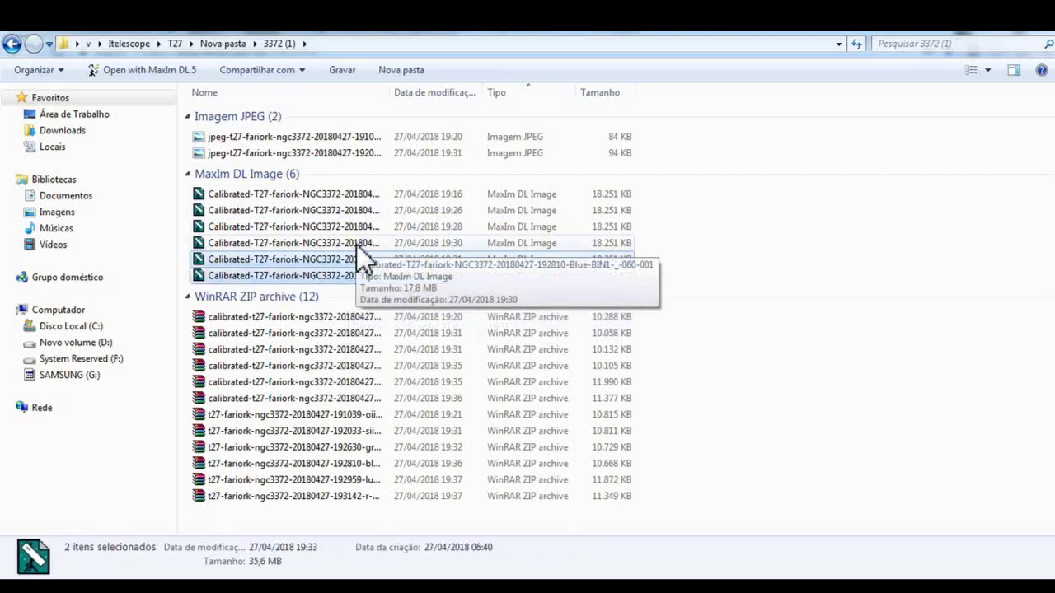
ctrl+click(356, 244)
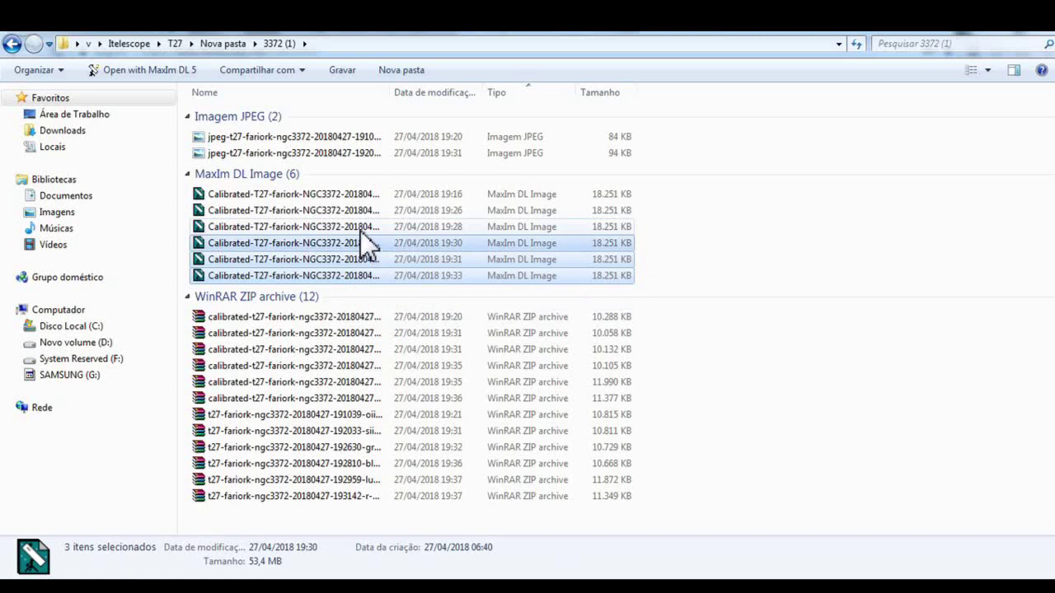
ctrl+click(360, 229)
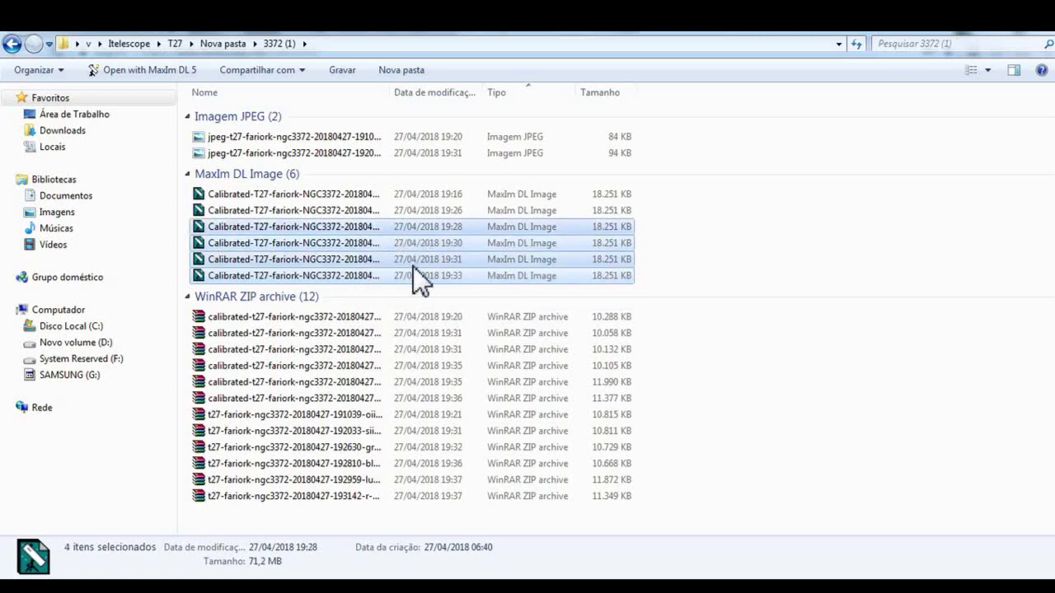
click(14, 42)
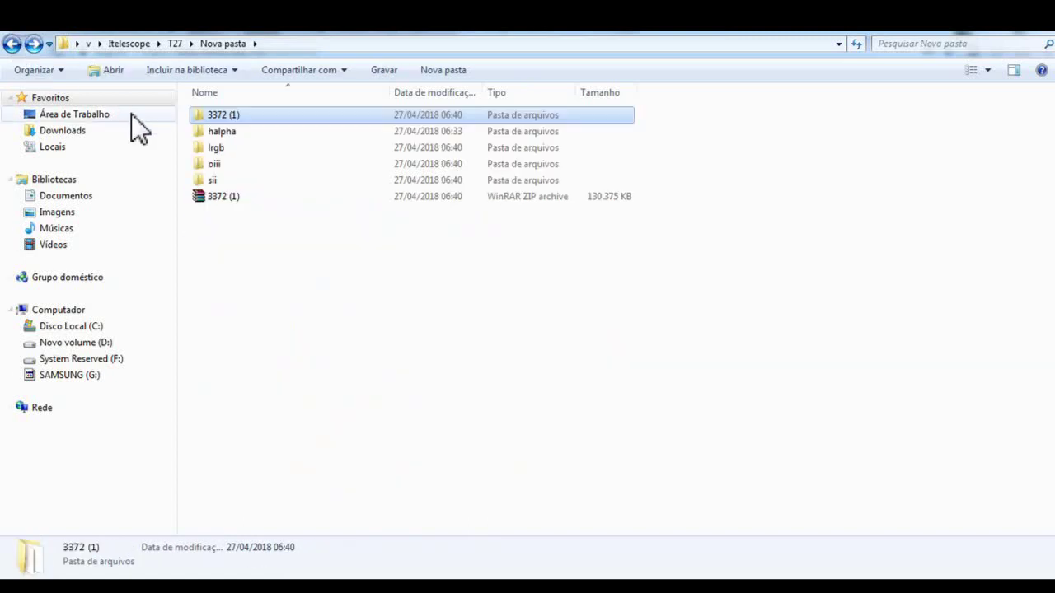
double_click(250, 132)
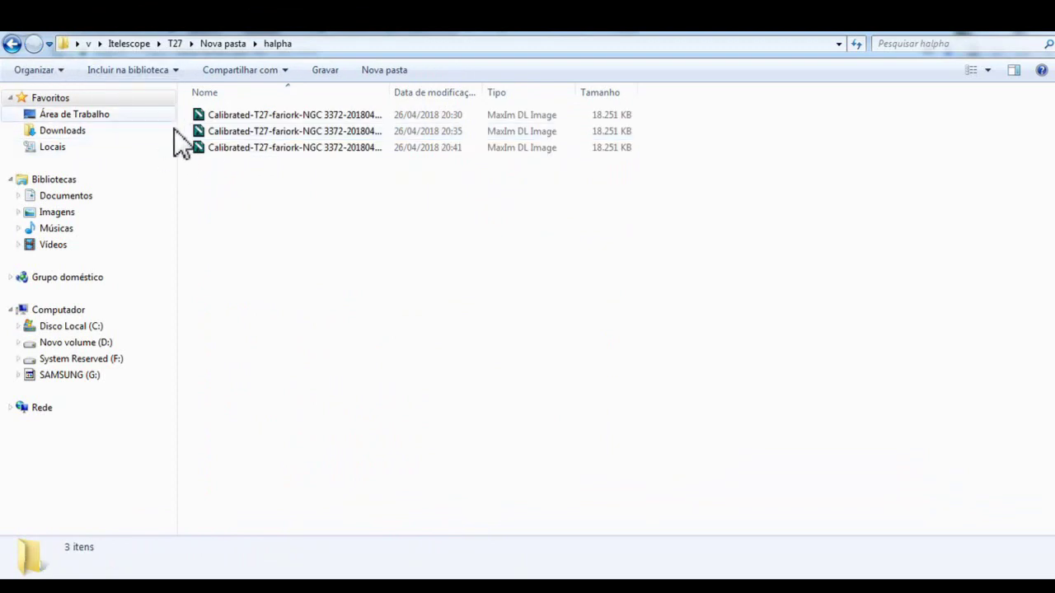
click(13, 43)
double_click(220, 149)
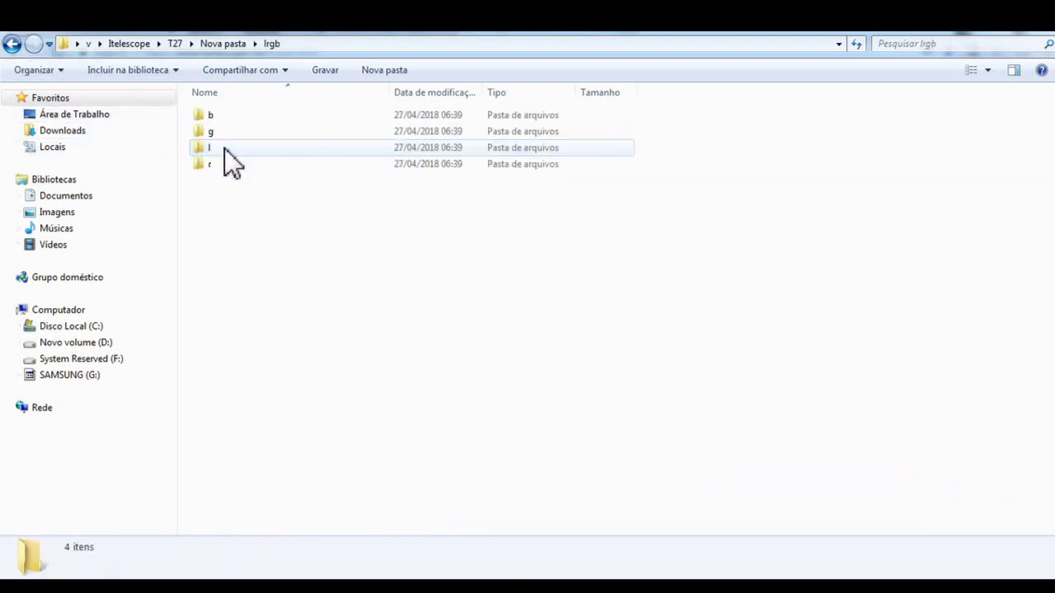
key(ctrl+v)
click(270, 241)
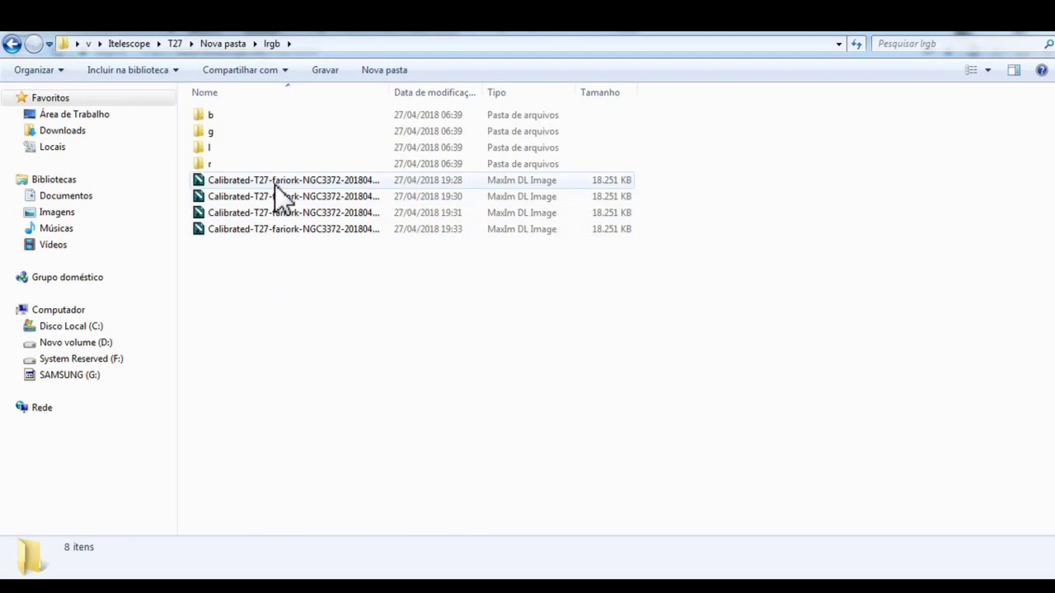
- Show the lrgb files as tiles, and move the Green, Blue, Luminance and R frames into the g, b, l and r folders
click(317, 181)
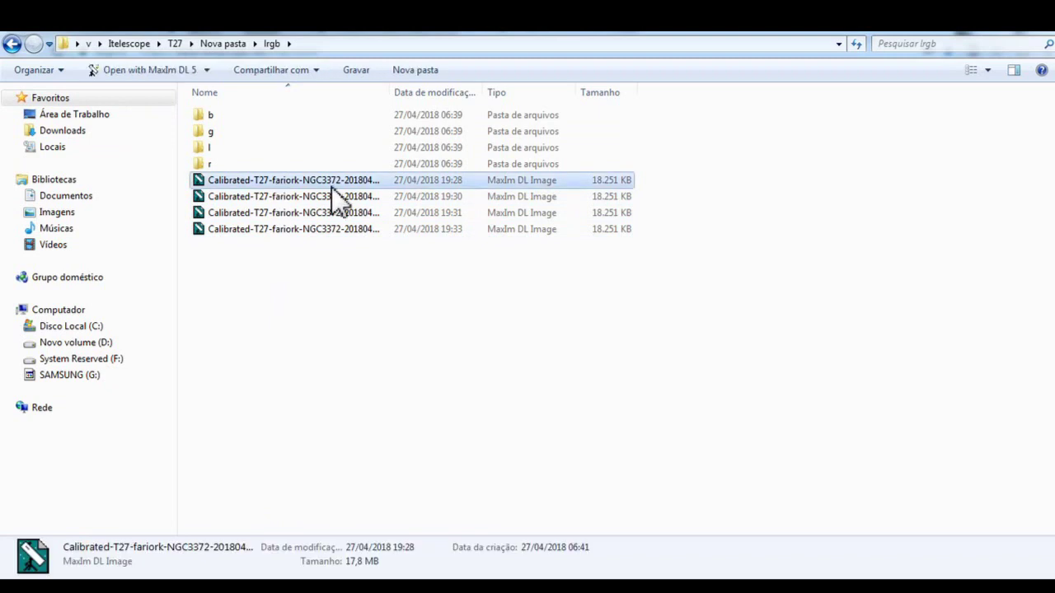
click(972, 71)
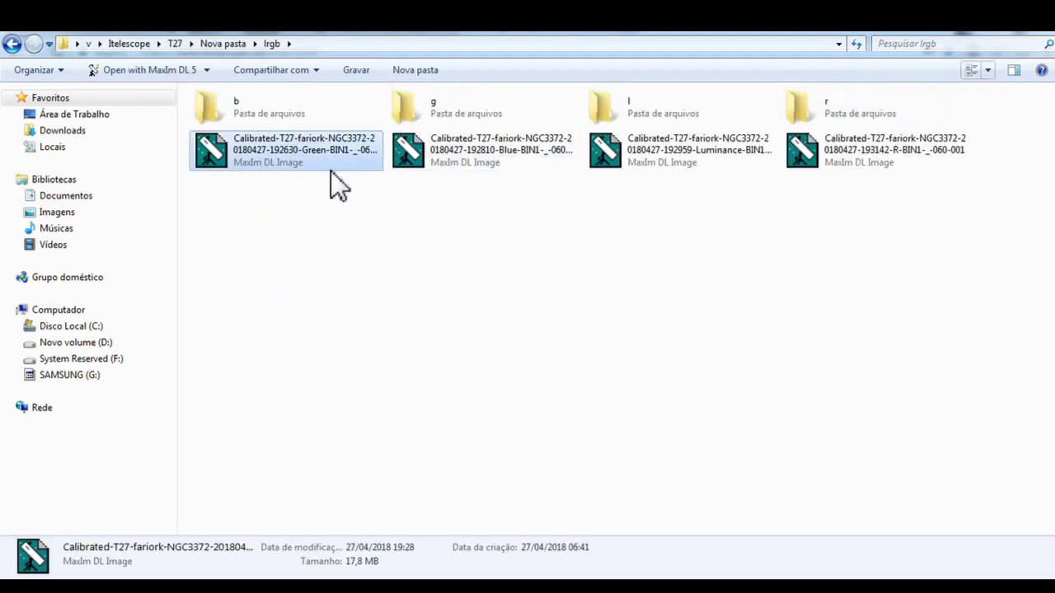
click(299, 202)
drag(330, 161, 428, 107)
click(446, 156)
drag(513, 156, 620, 110)
click(521, 168)
drag(492, 149, 798, 107)
drag(280, 151, 288, 111)
click(223, 46)
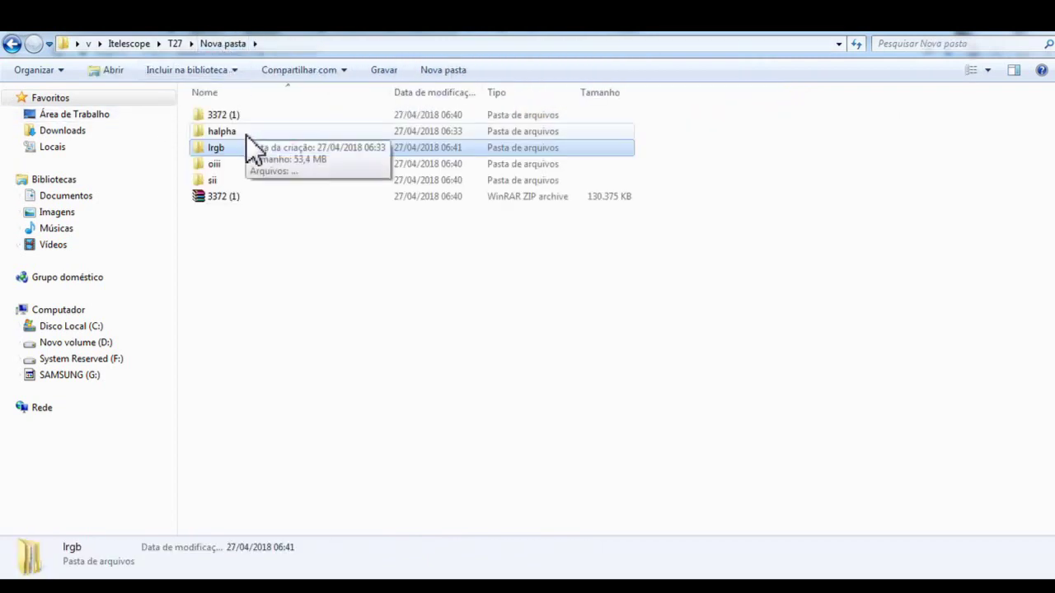
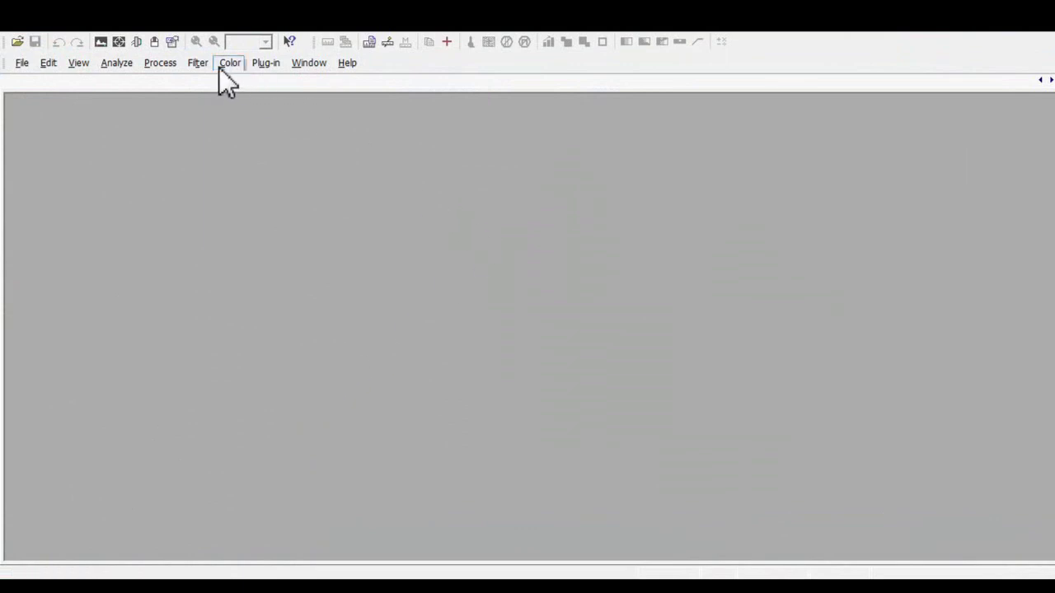
- Switch to MaxIm DL, start a Stack and add the three calibrated frames from the halpha folder
click(173, 66)
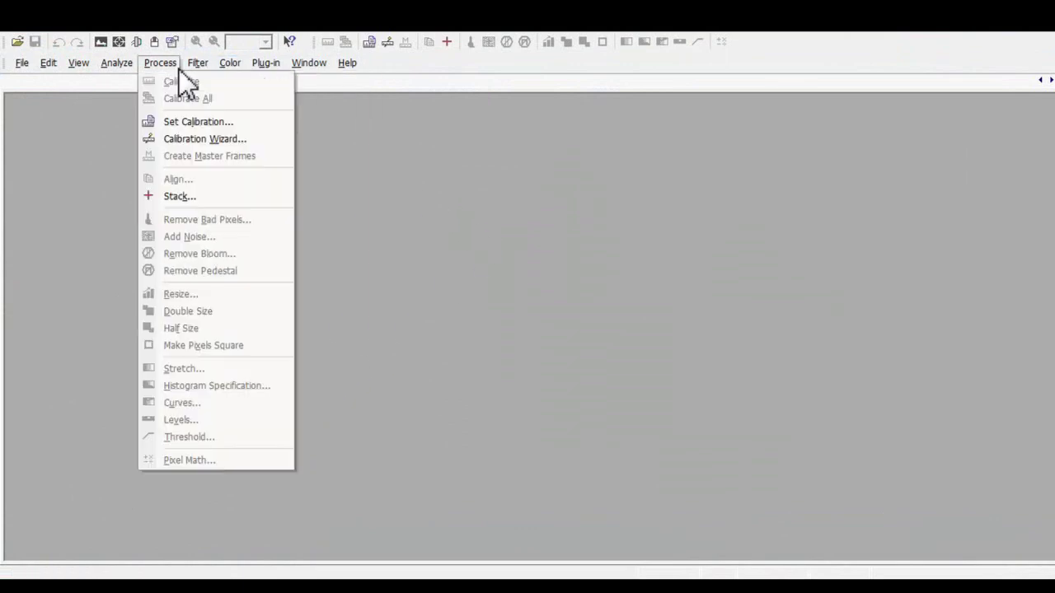
click(189, 193)
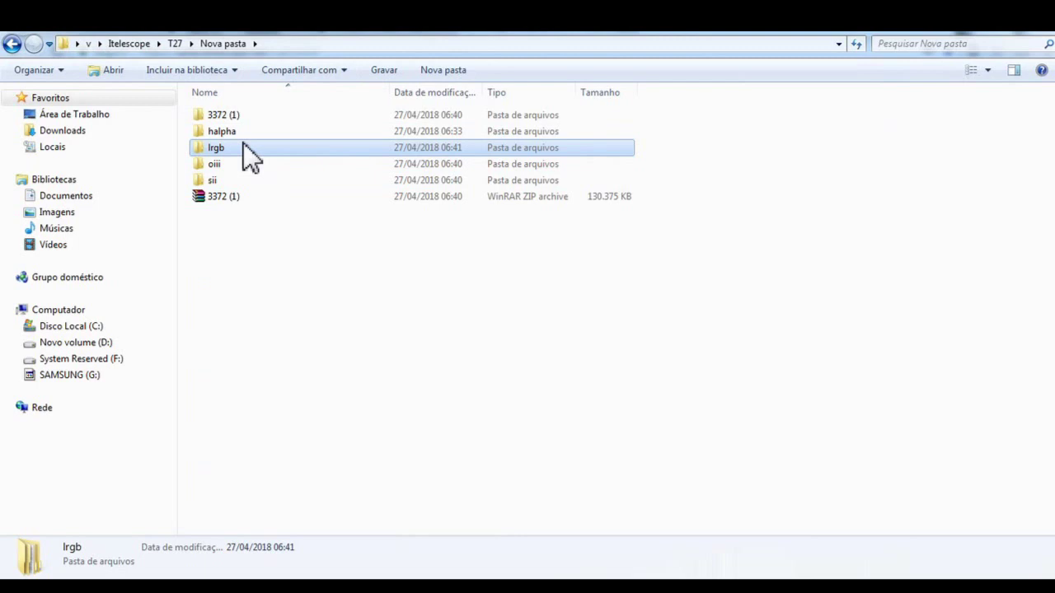
double_click(245, 133)
drag(252, 196, 278, 105)
drag(276, 147, 511, 366)
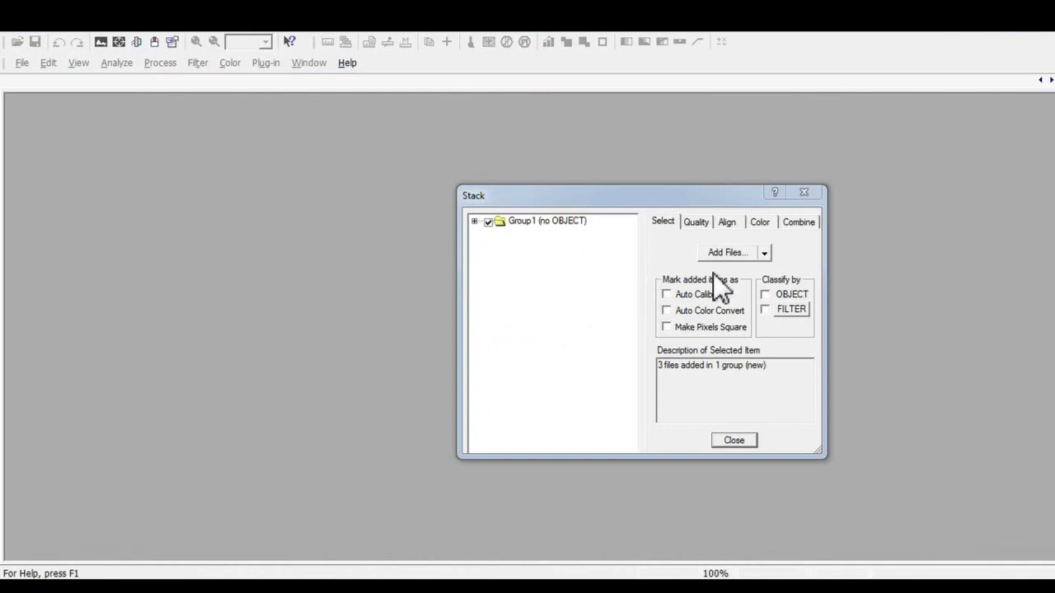
- Compute the alignment of the halpha frames with Auto - star matching and open the stack's combine settings
click(697, 223)
click(728, 223)
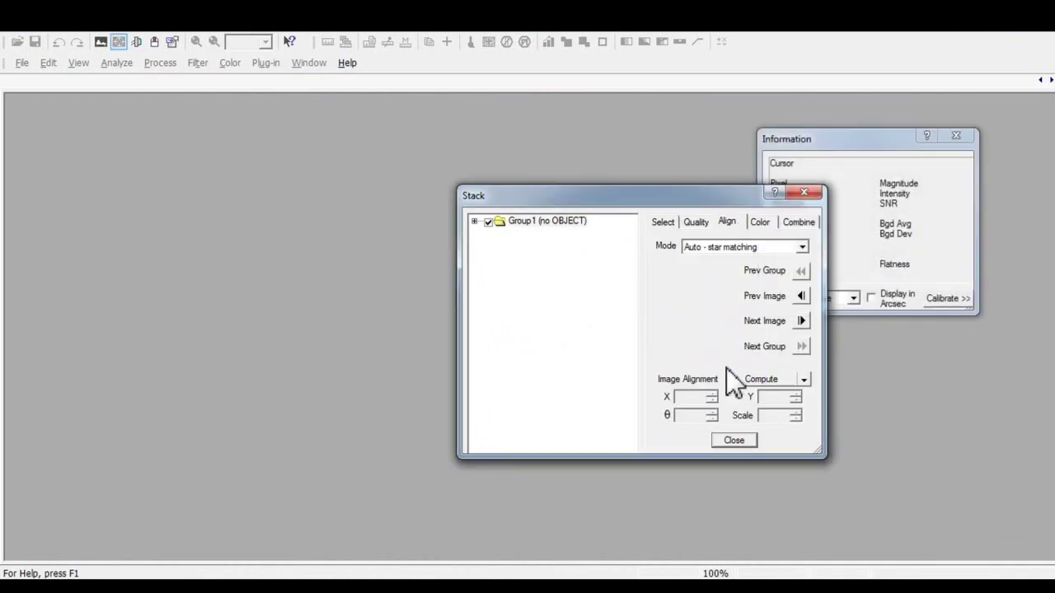
click(745, 379)
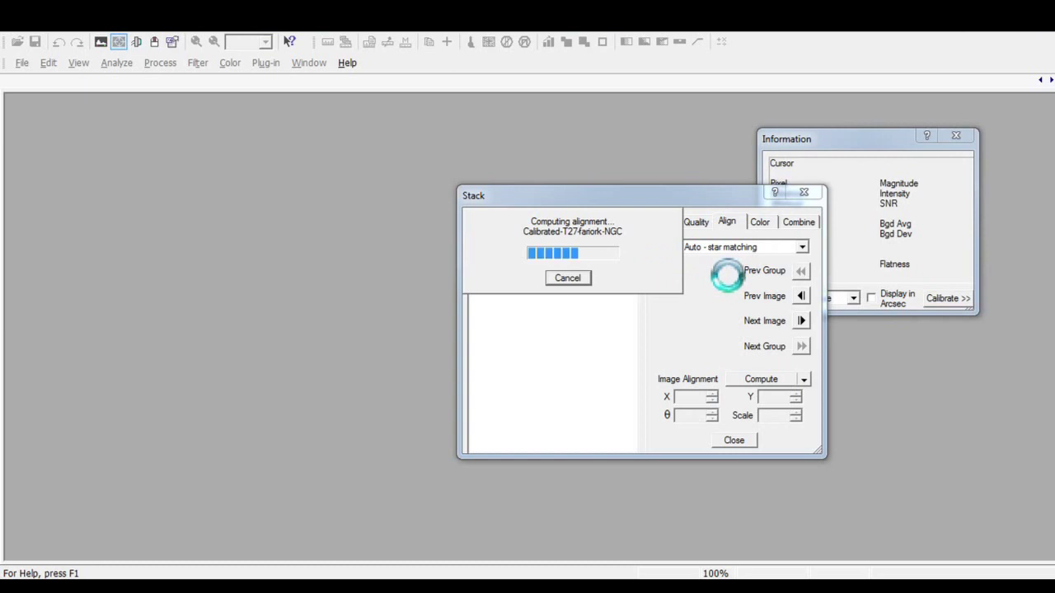
click(759, 224)
click(791, 223)
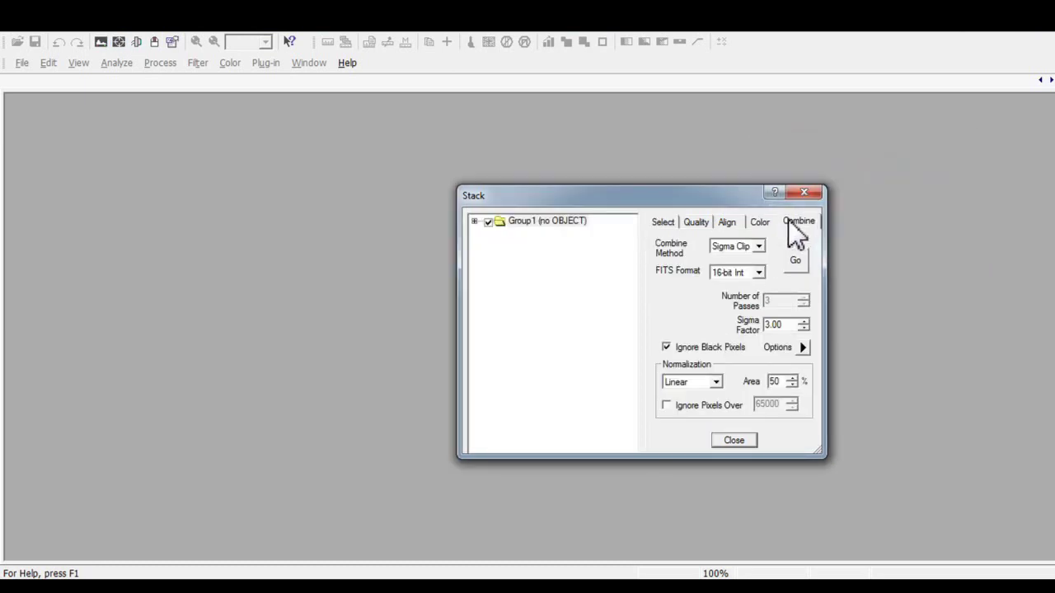
- Combine the aligned halpha frames with Sigma Clip, 16-bit Int format and Linear normalization, and close the stack settings
click(796, 262)
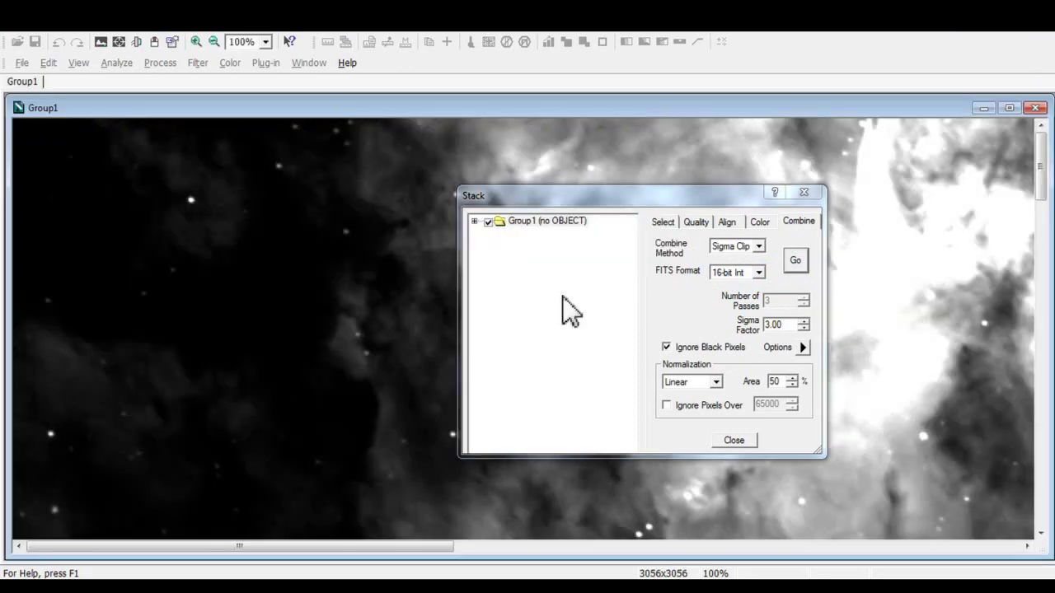
click(803, 192)
scroll(479, 284, down, 6)
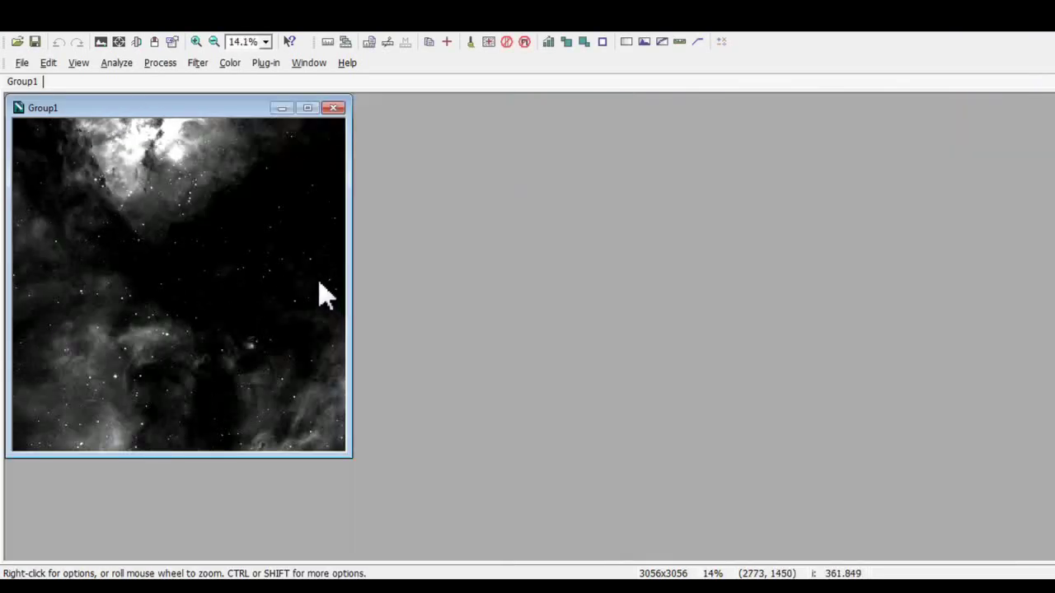
- Apply the Digital Development filter to the stacked halpha image
click(198, 62)
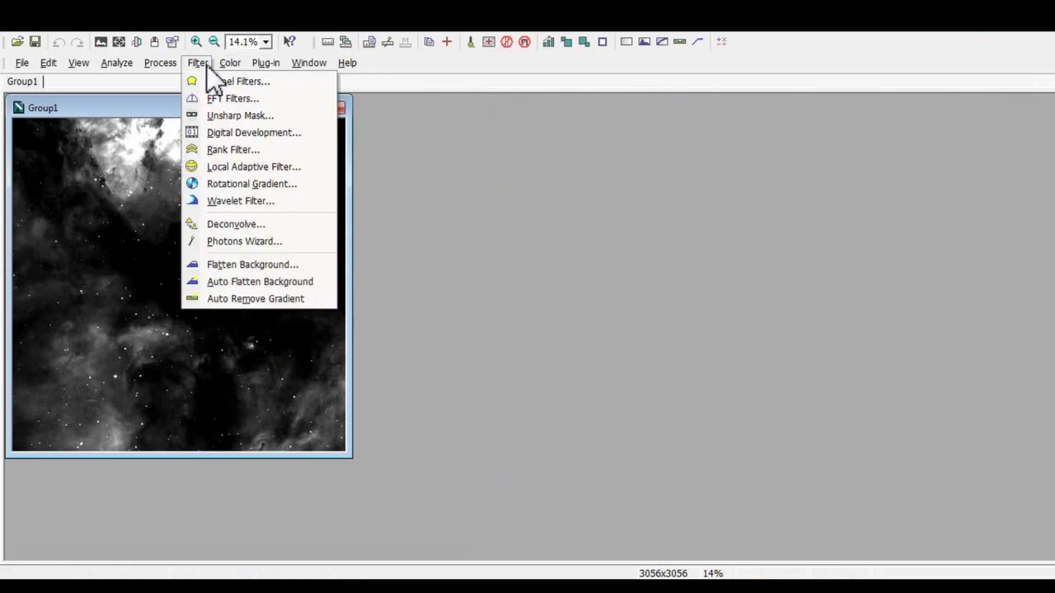
click(216, 129)
key(ctrl+i)
click(678, 213)
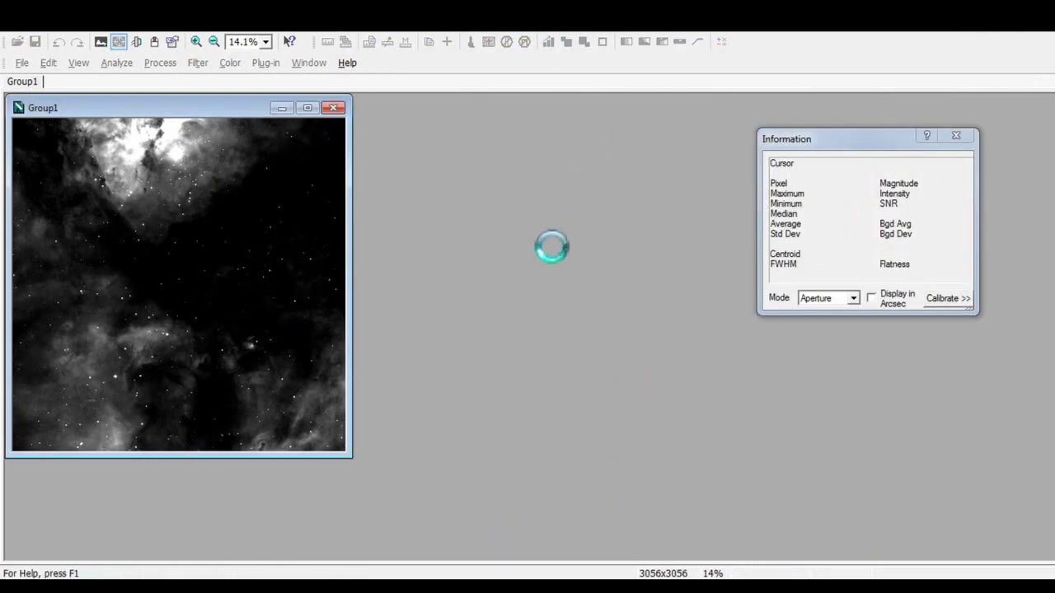
click(22, 63)
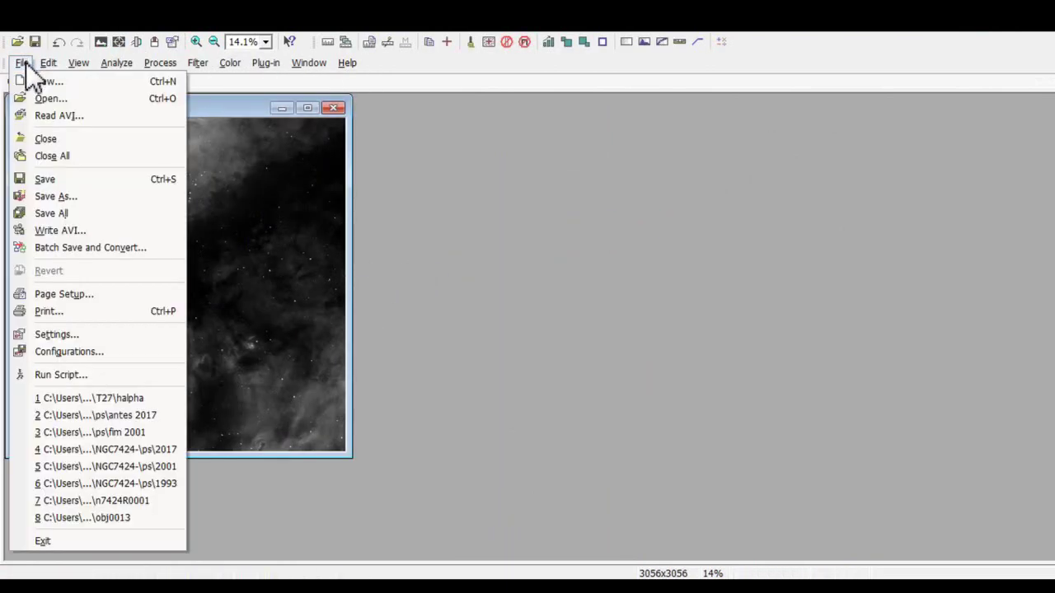
click(66, 197)
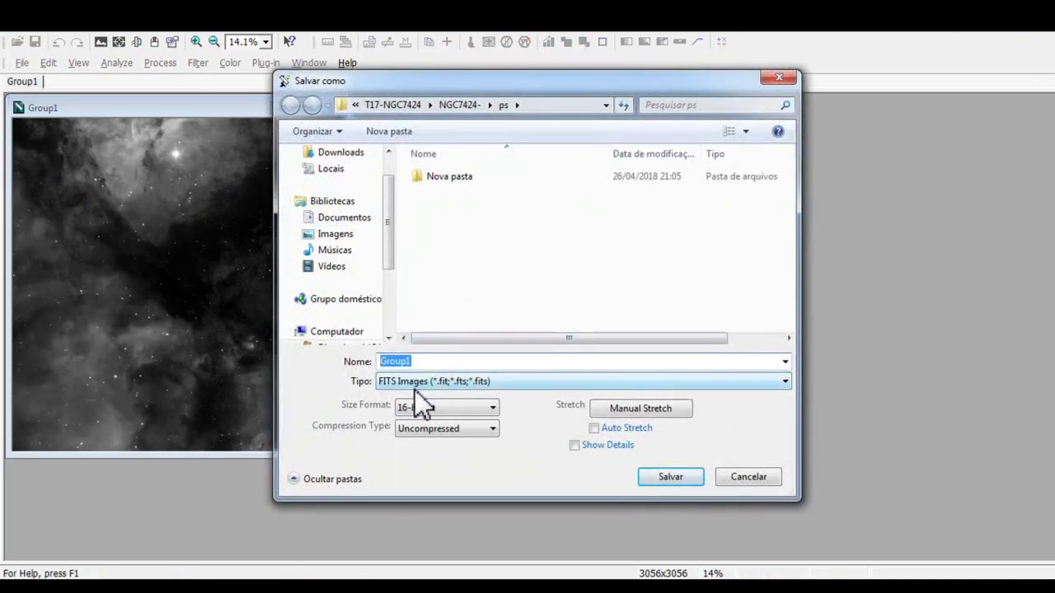
text(halphaf)
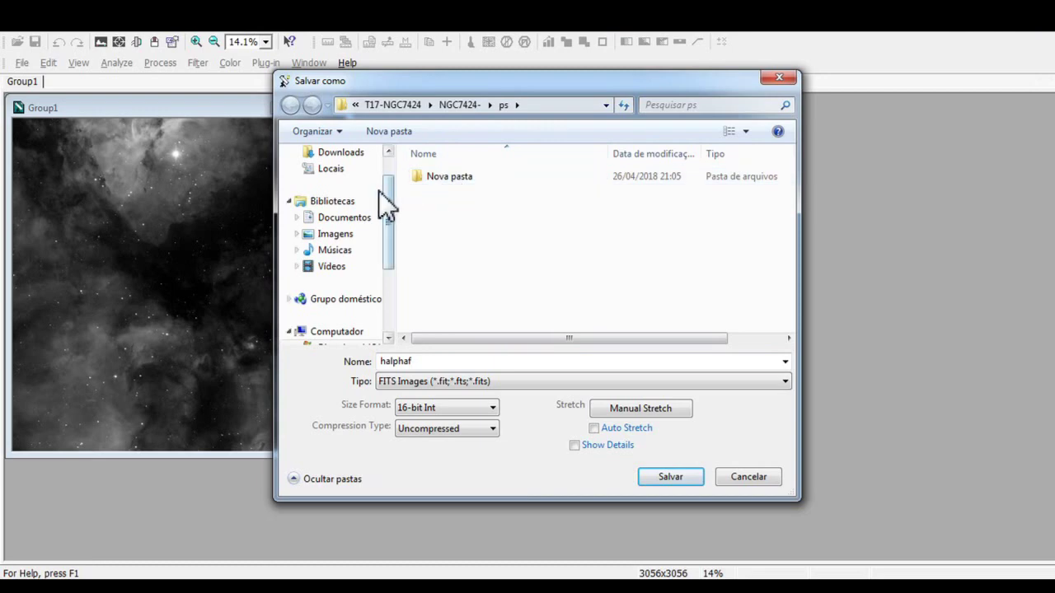
drag(387, 195, 391, 179)
double_click(438, 361)
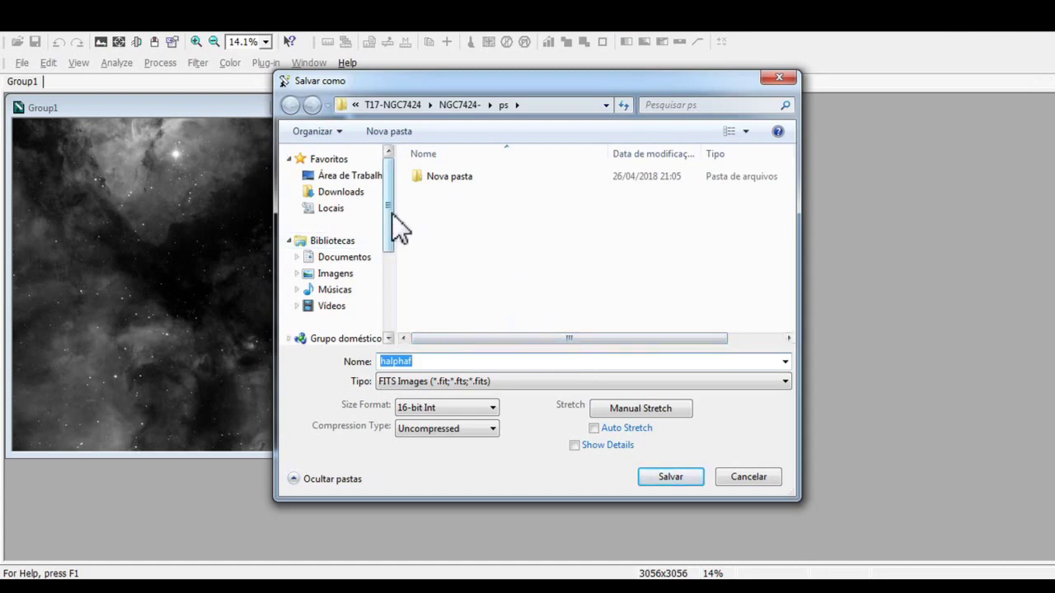
mouse_move(392, 215)
mouse_down()
mouse_move(392, 244)
mouse_move(393, 216)
mouse_up()
click(730, 476)
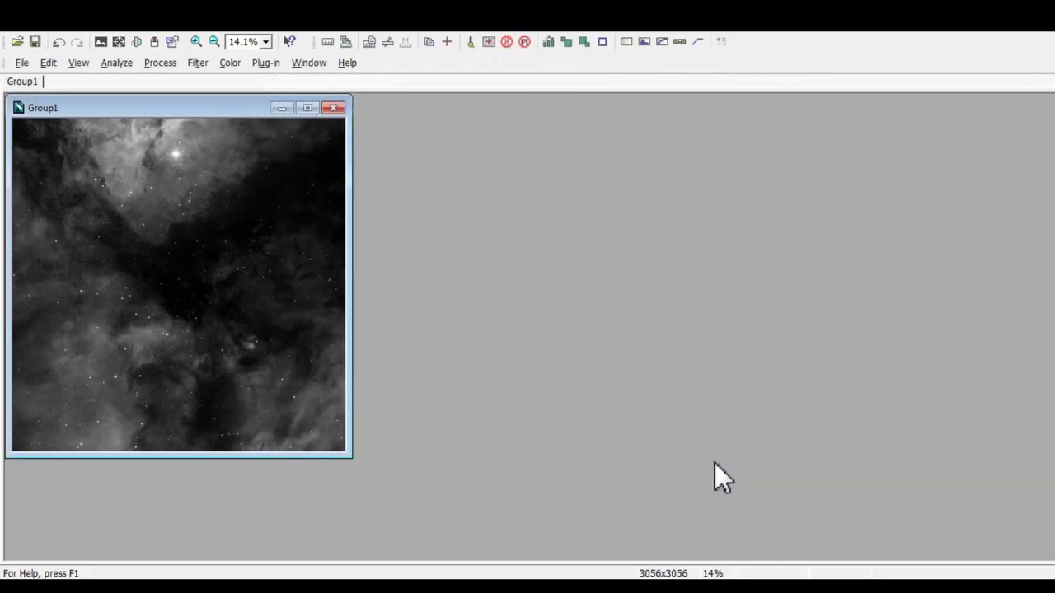
- Save the stacked image in the halpha folder as a 16-bit TIFF named ha, using a linear-only manual stretch with Screen Stretch input range
key(ctrl+s)
click(616, 407)
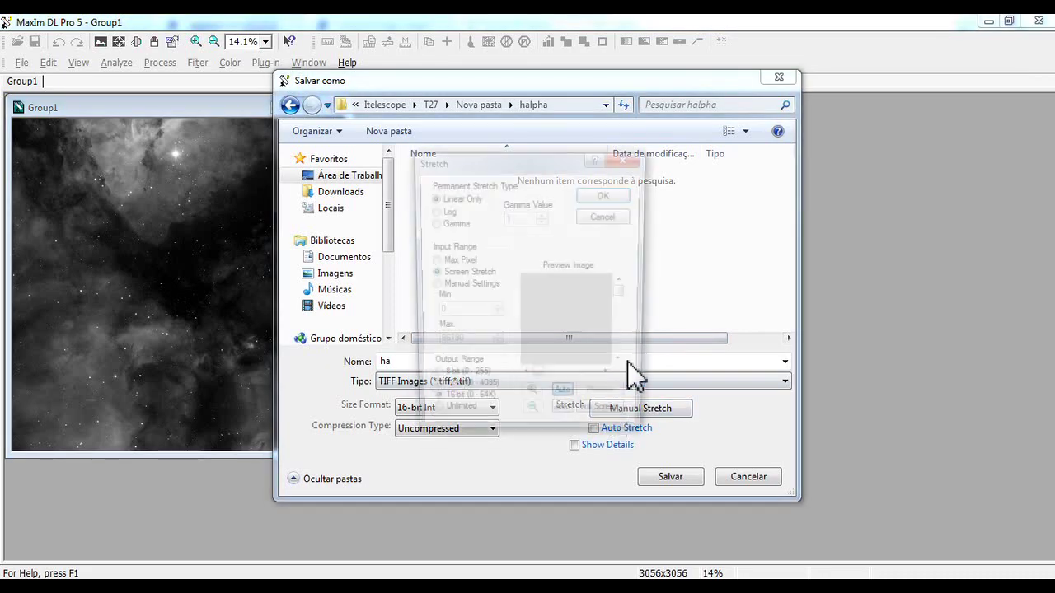
click(607, 202)
click(664, 478)
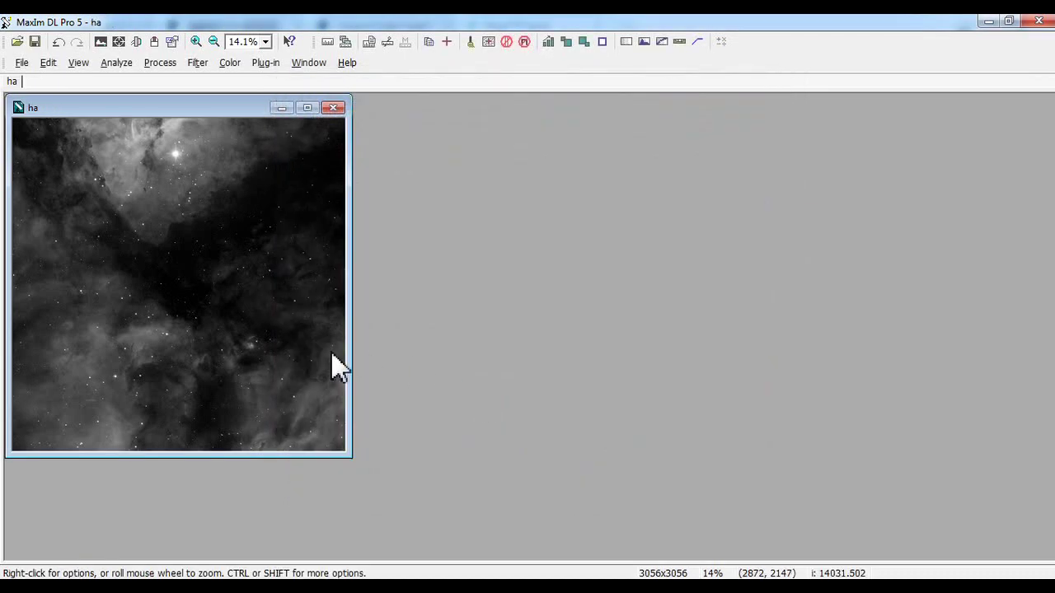
- Switch to the file explorer and view the saved ha image from the halpha folder in Nova pasta
key(alt+Tab)
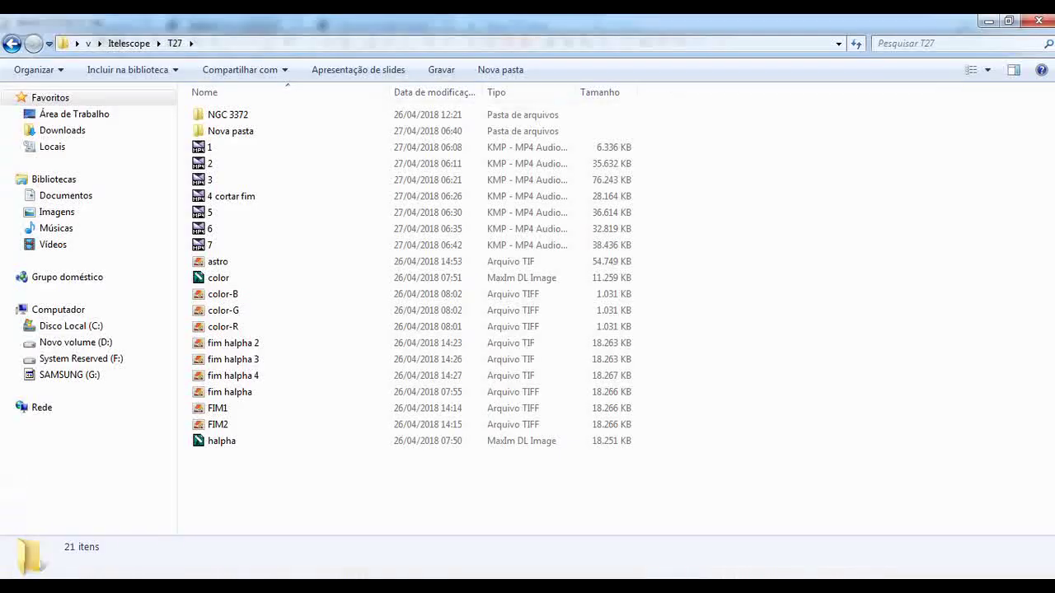
double_click(243, 132)
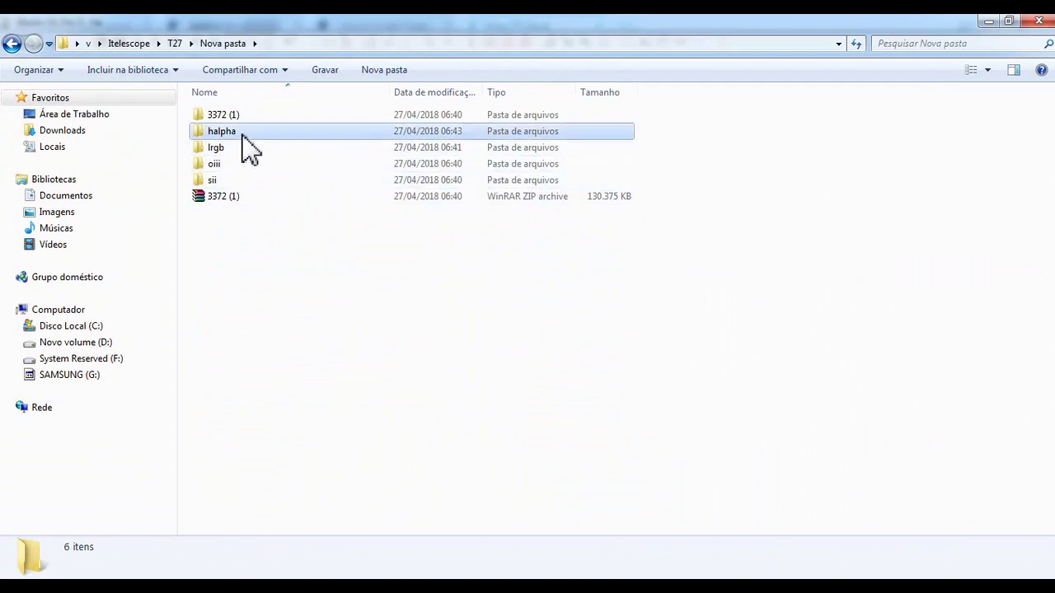
double_click(239, 134)
click(204, 169)
double_click(201, 168)
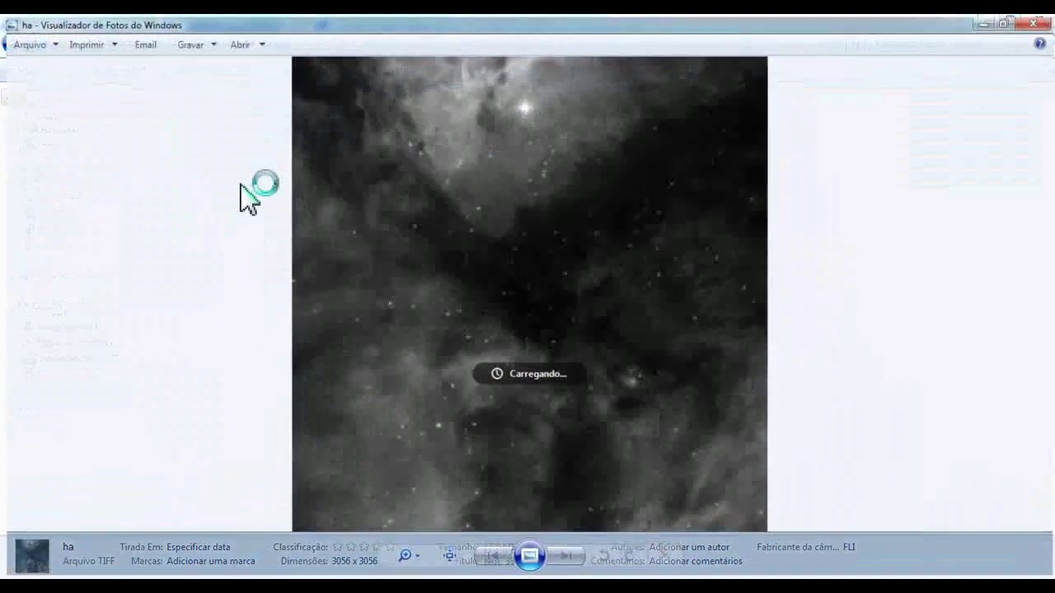
click(1036, 21)
- Open the calibrated Blue frame from the b folder inside lrgb in MaxIm DL
click(12, 43)
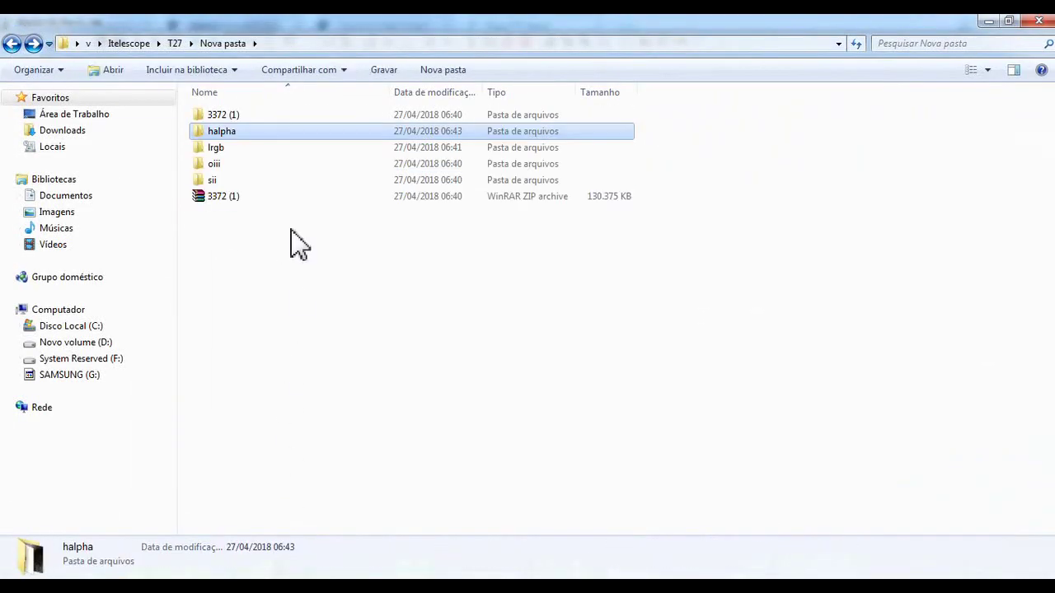
double_click(268, 152)
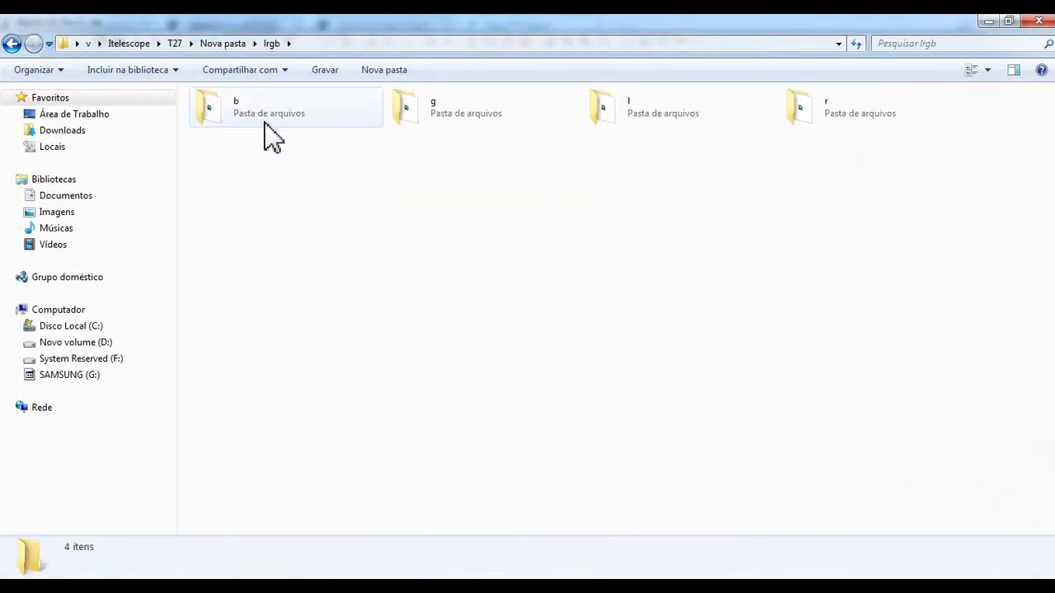
double_click(279, 131)
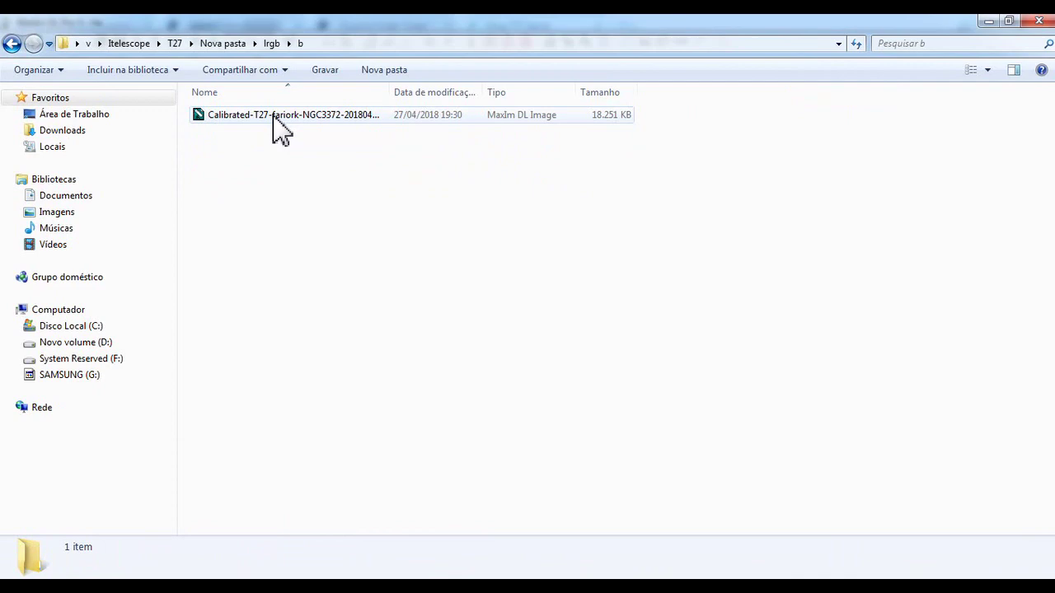
double_click(280, 132)
scroll(252, 424, down, 3)
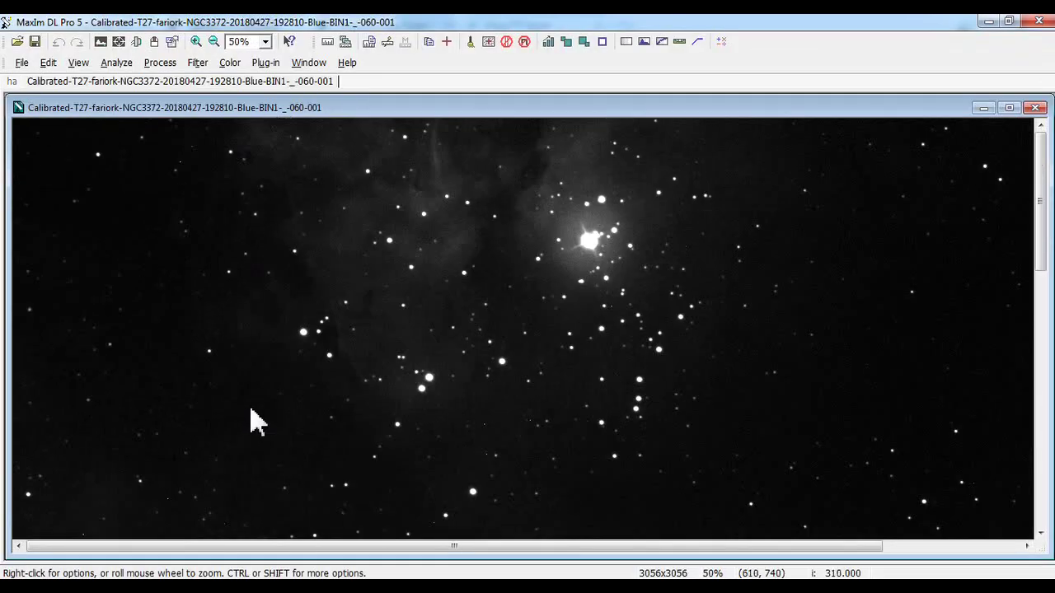
scroll(83, 375, up, 3)
scroll(89, 389, down, 6)
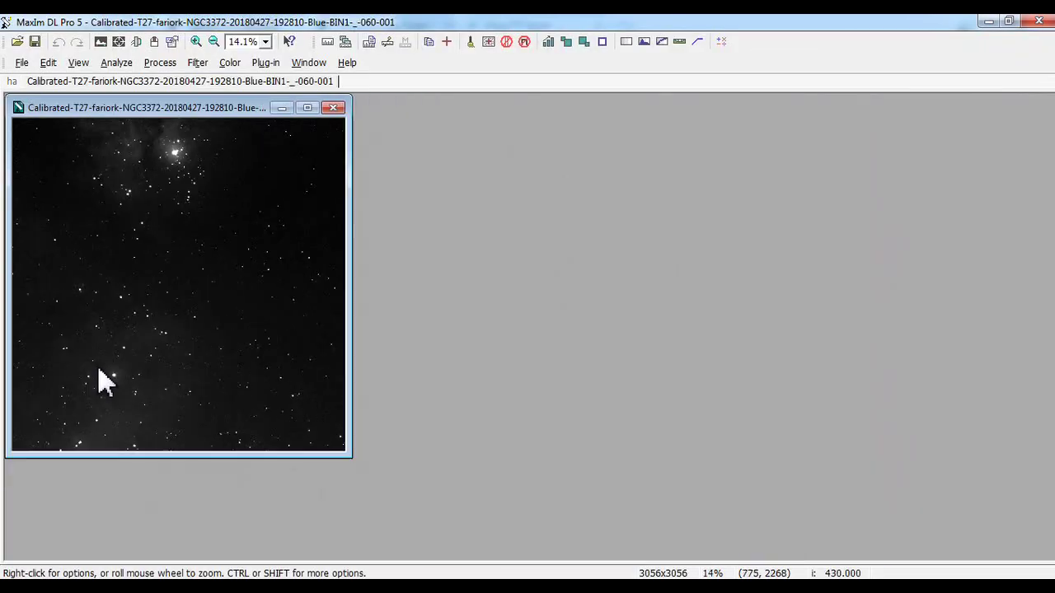
- Apply Digital Development to the Blue frame with Kernel - User Filter and automatic background and mid-level
click(142, 64)
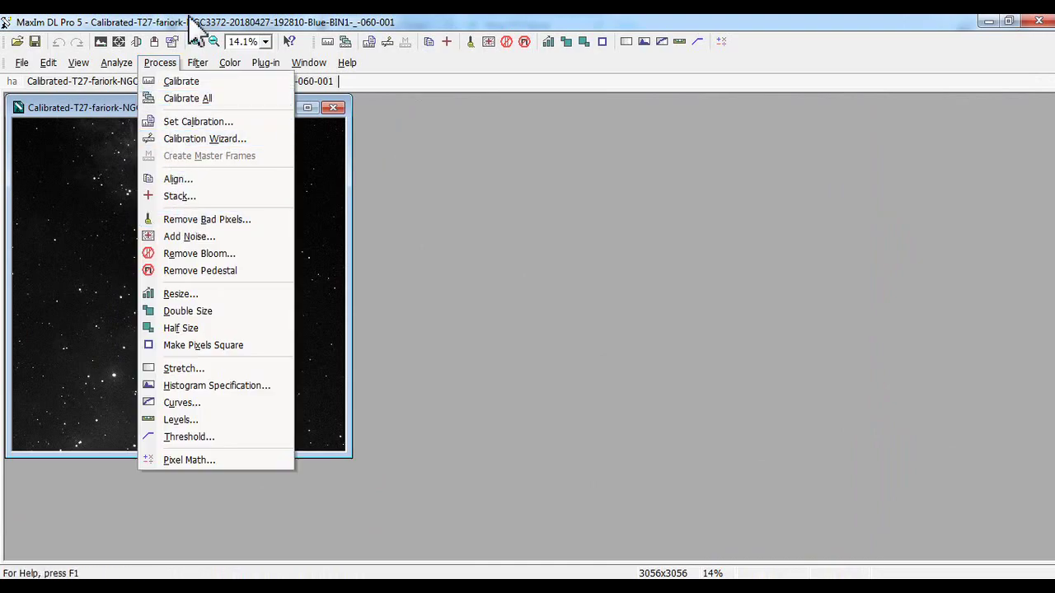
mouse_move(196, 63)
click(247, 133)
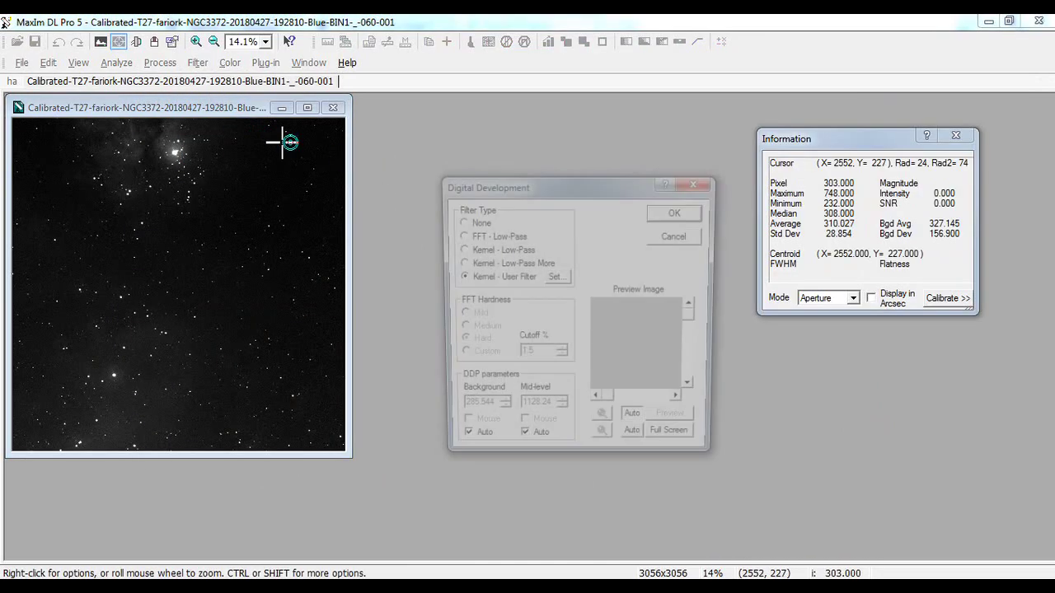
click(678, 210)
click(198, 63)
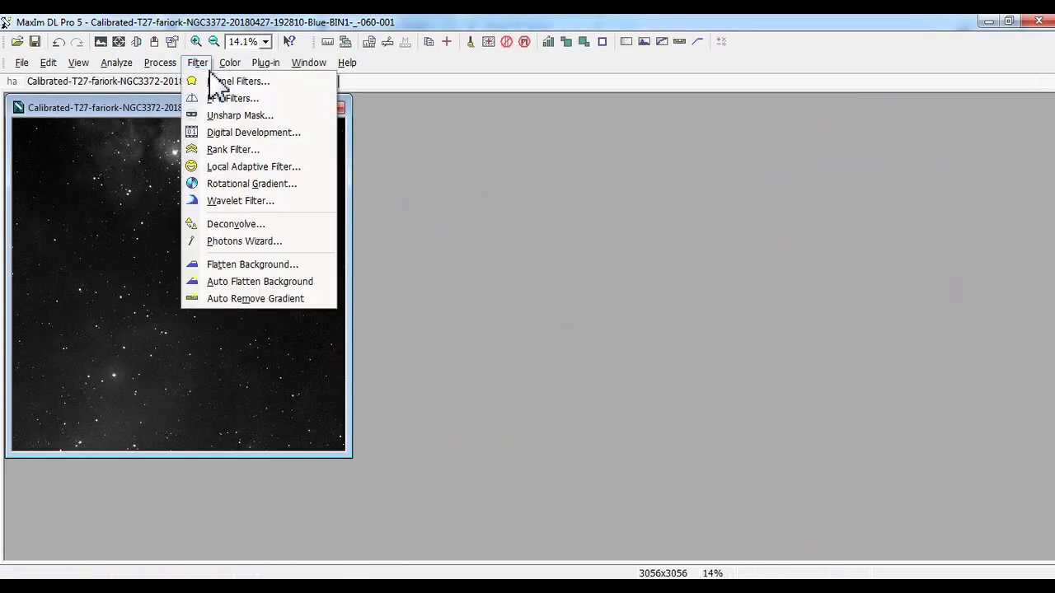
click(207, 70)
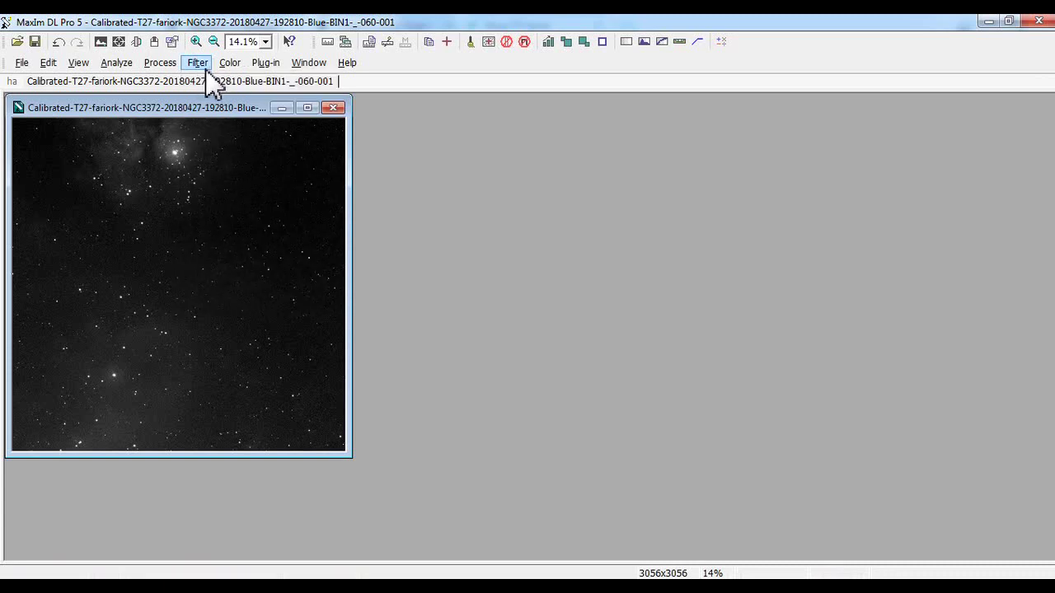
- Save the Blue image in Nova pasta as a TIFF named b, with a linear-only Screen Stretch and 16-bit output range
click(23, 66)
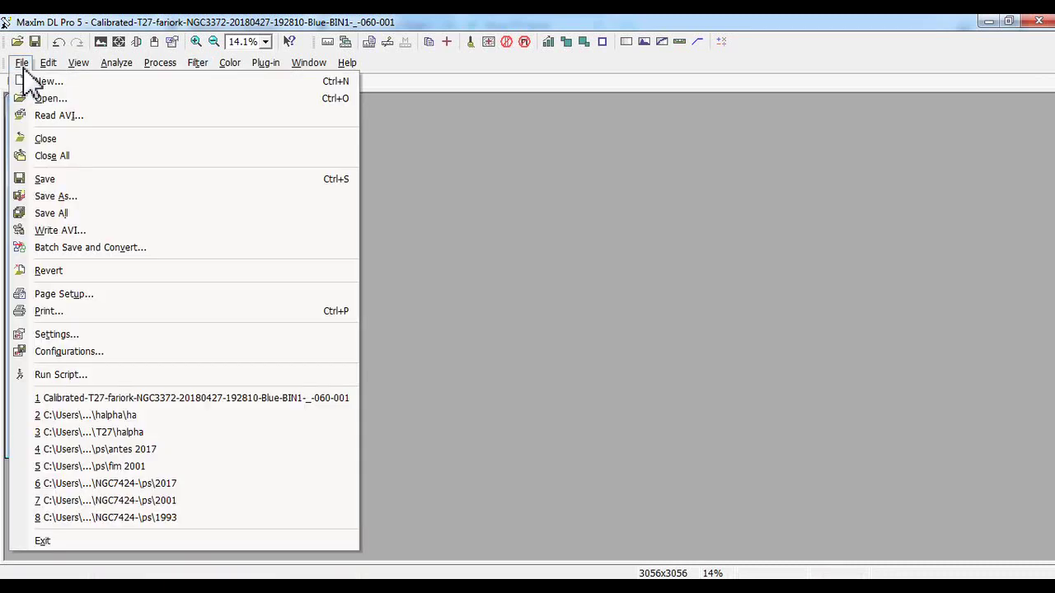
click(216, 198)
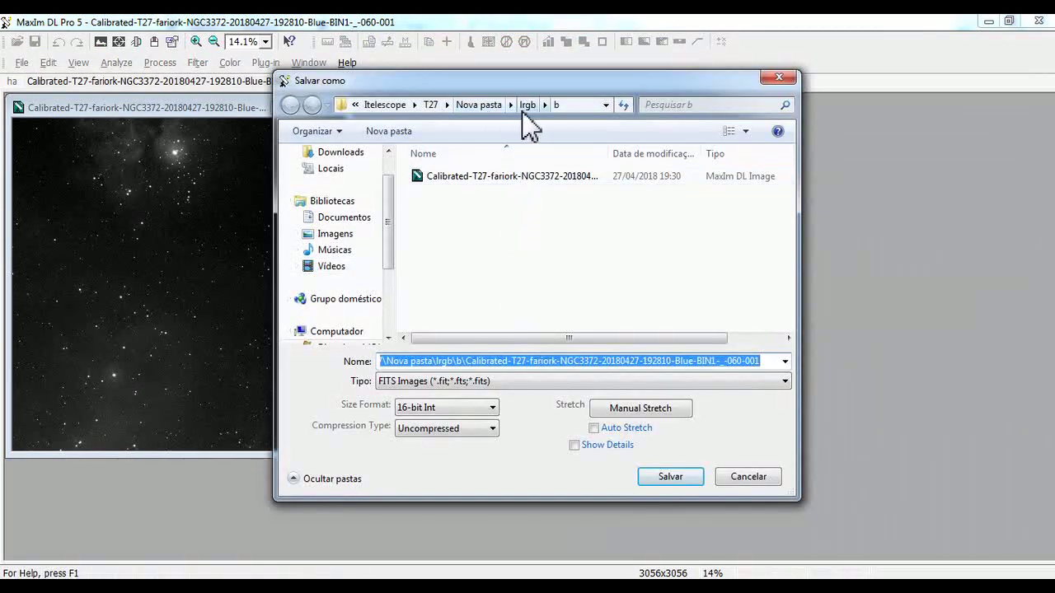
click(528, 105)
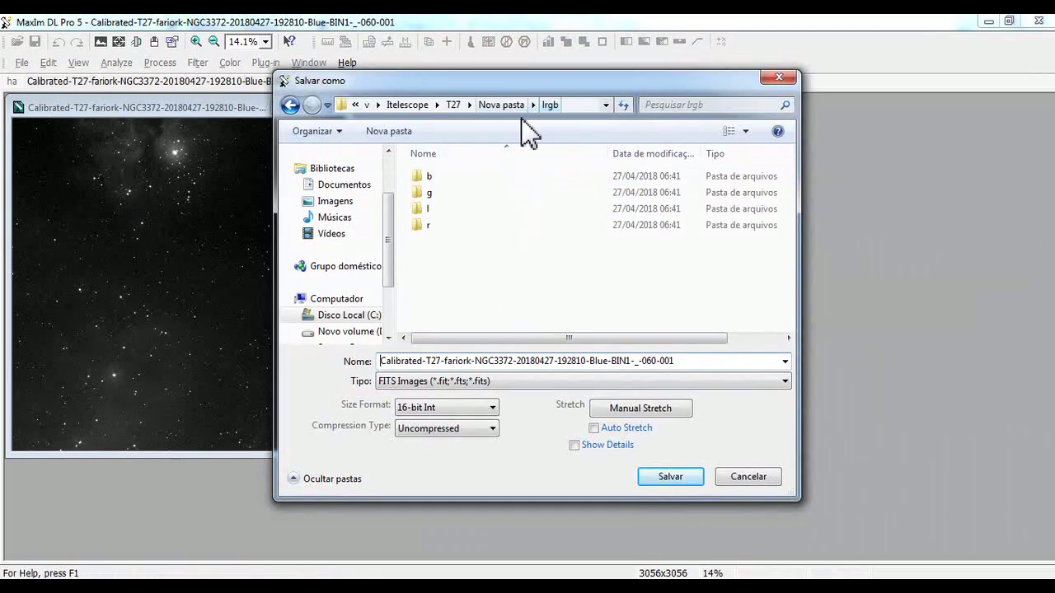
click(482, 105)
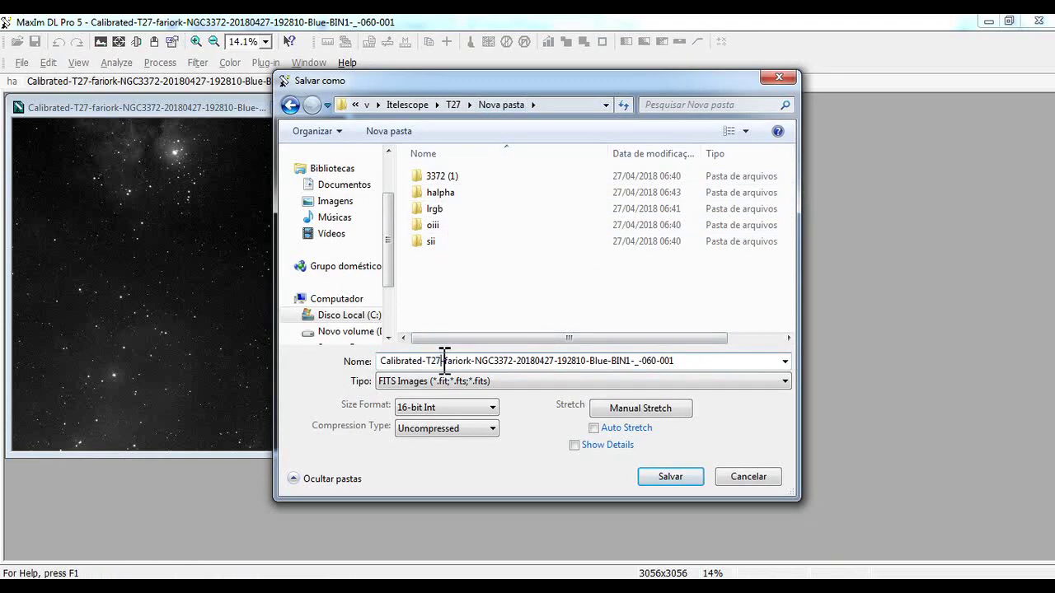
drag(692, 361, 353, 366)
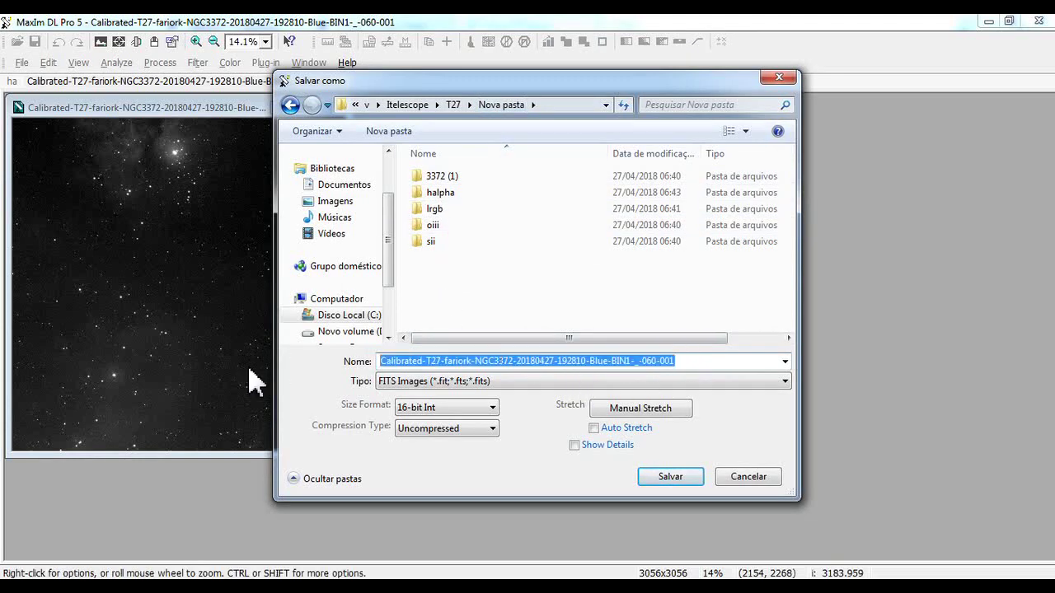
text(b)
click(450, 380)
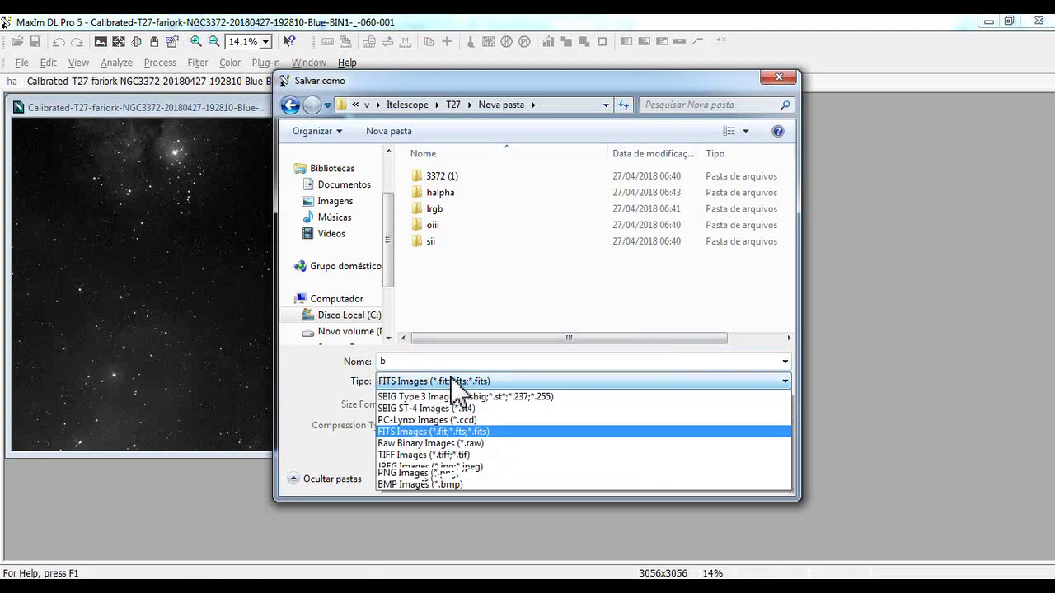
click(422, 453)
click(610, 408)
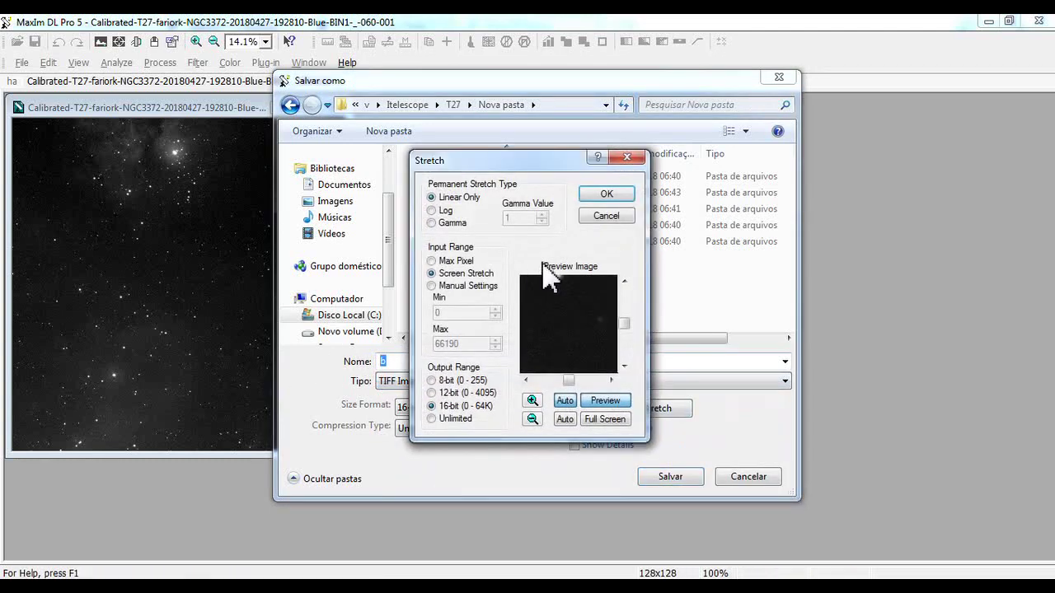
click(613, 196)
click(671, 483)
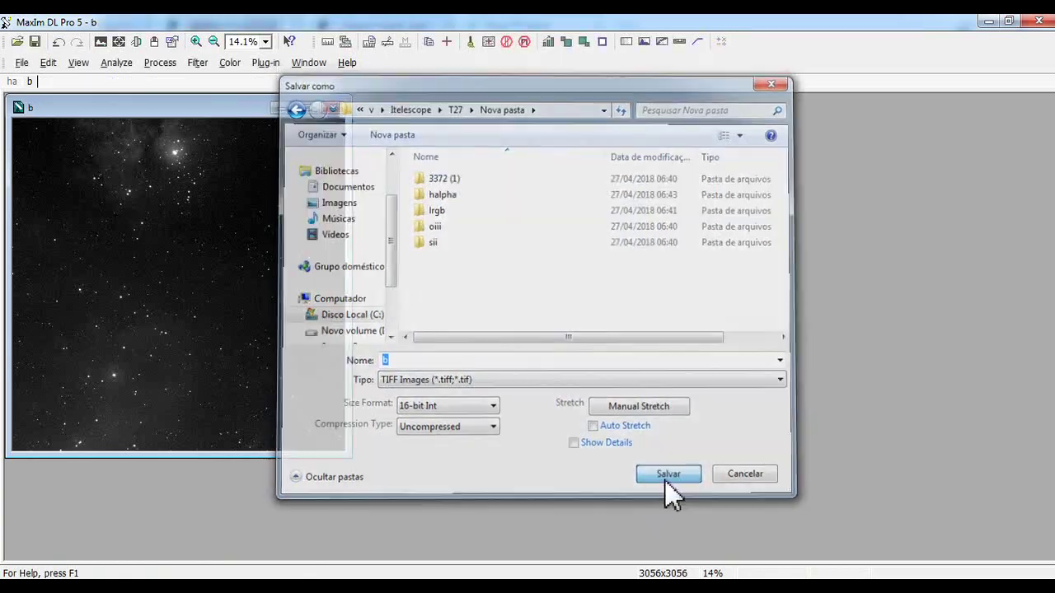
- Switch to the file explorer and open the calibrated Green frame from the g folder inside lrgb in MaxIm DL
click(371, 577)
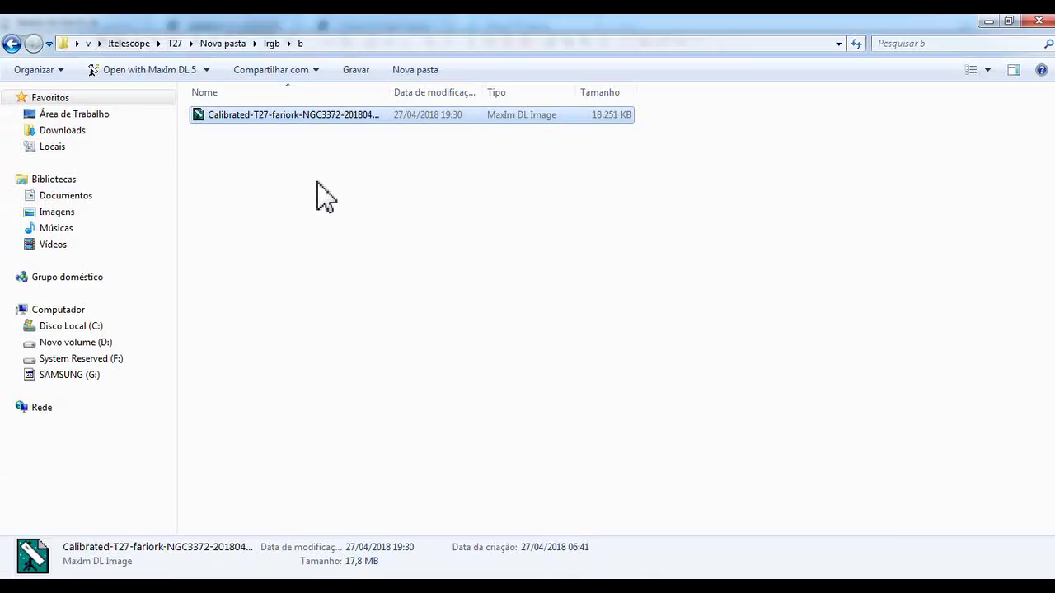
click(271, 44)
double_click(448, 133)
double_click(237, 120)
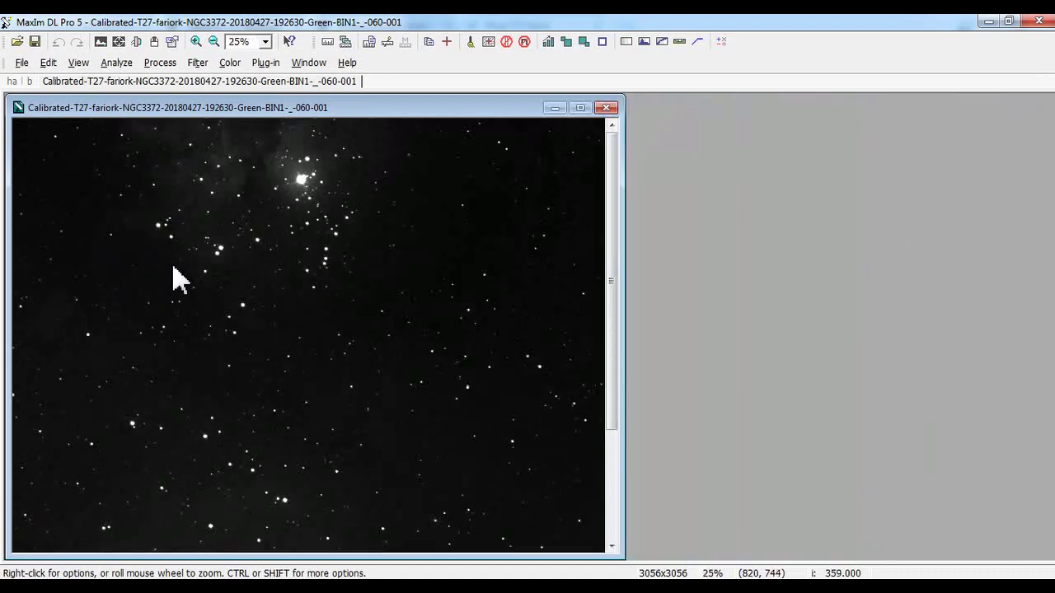
- Apply the Digital Development filter to the Green frame
click(197, 63)
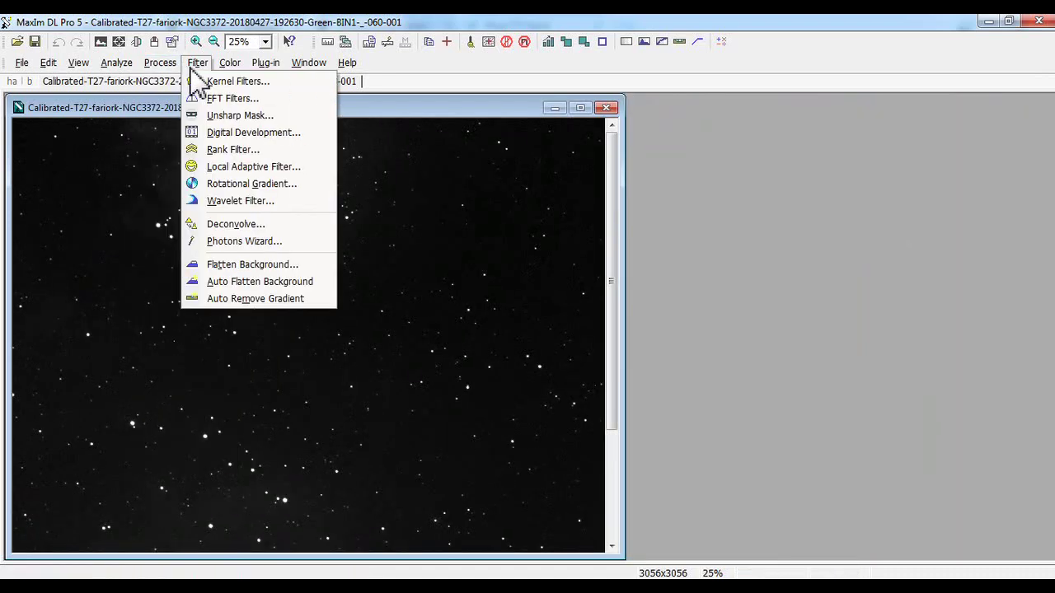
click(231, 133)
click(675, 211)
scroll(420, 336, down, 1)
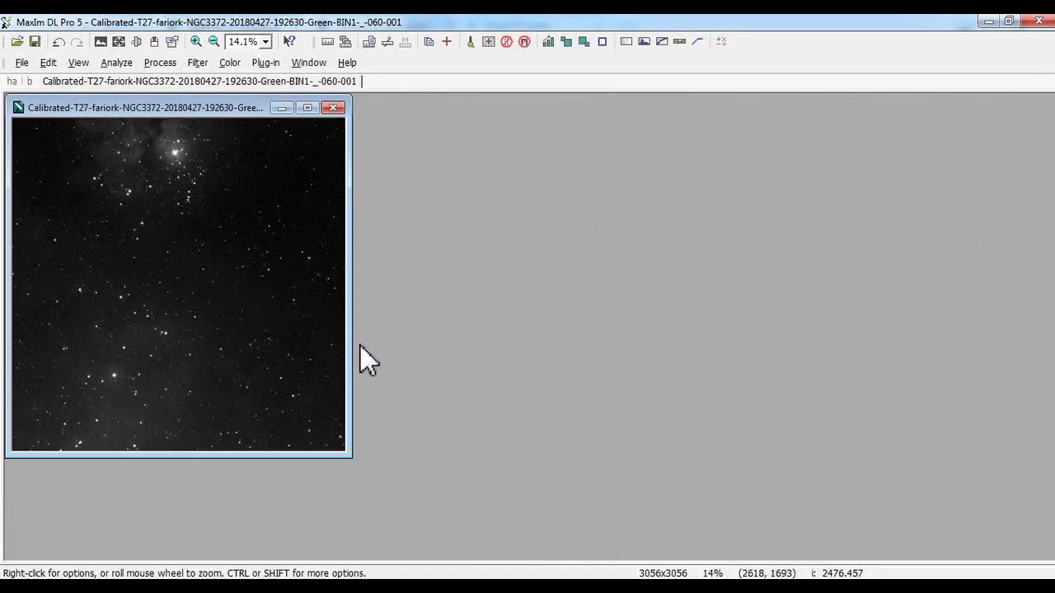
- Save the Green image in Nova pasta as a TIFF named g, with a linear-only Screen Stretch and 16-bit output range
click(21, 63)
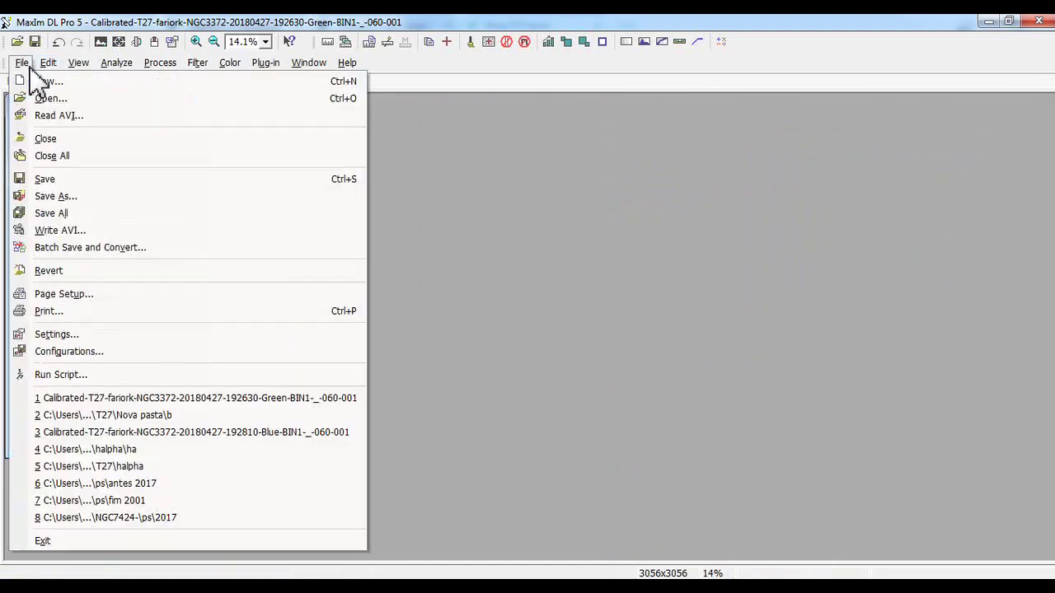
click(132, 201)
key(BackSpace)
text(g)
click(663, 408)
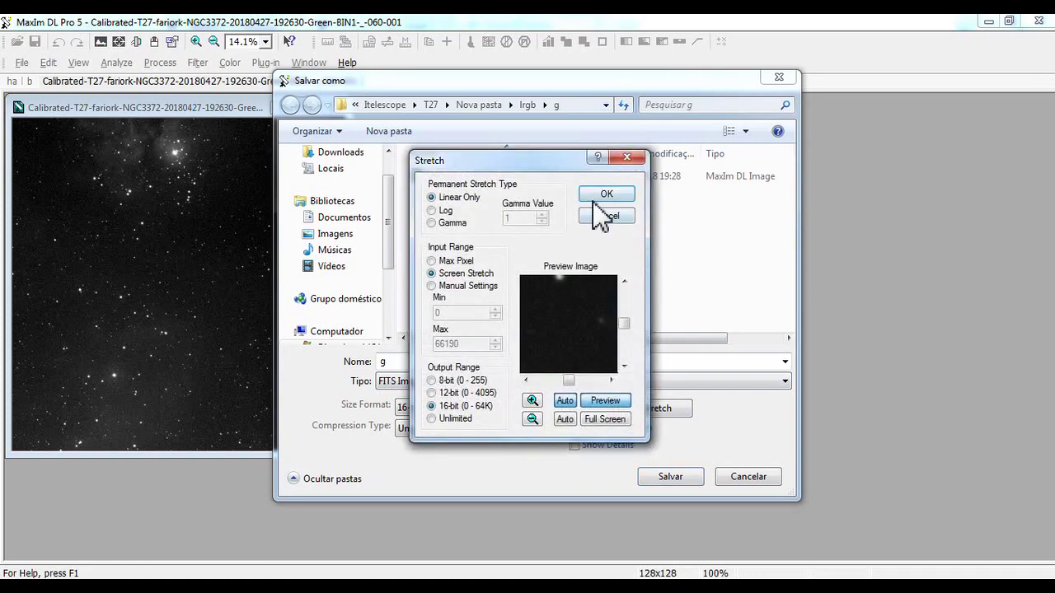
click(602, 220)
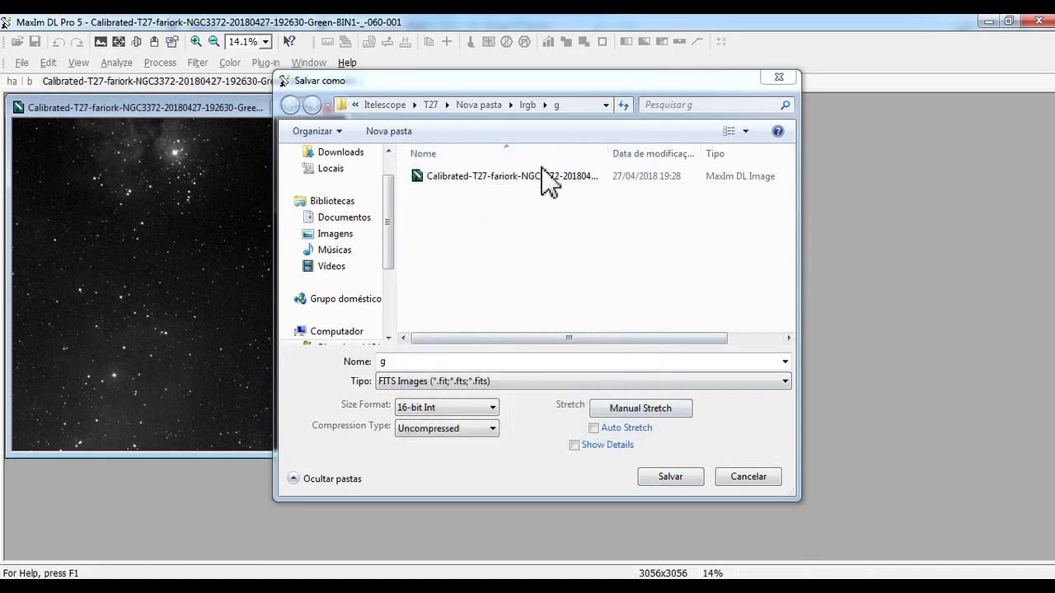
click(528, 105)
click(590, 381)
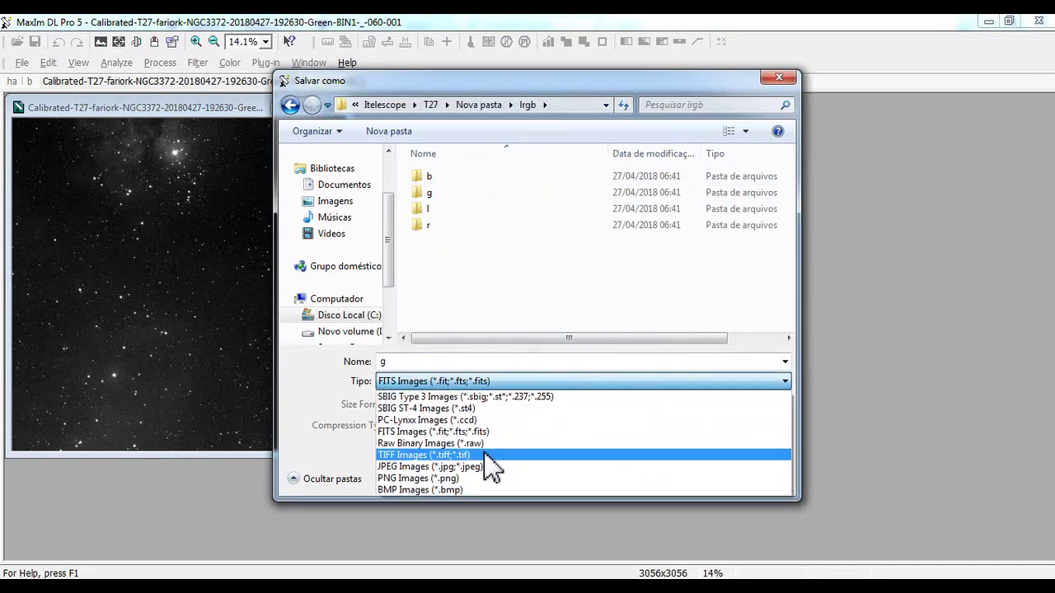
click(487, 455)
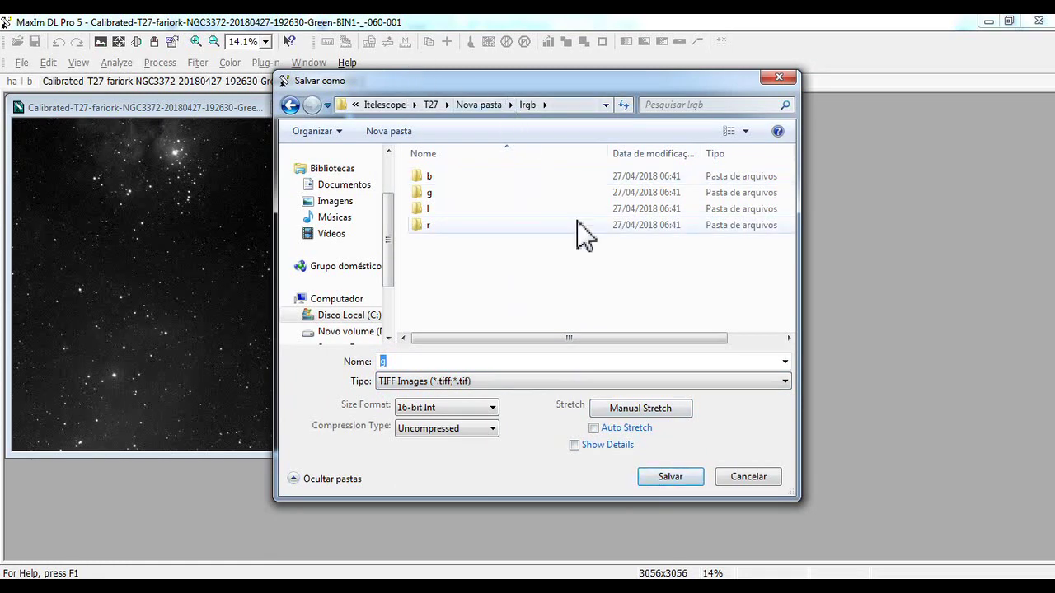
click(479, 105)
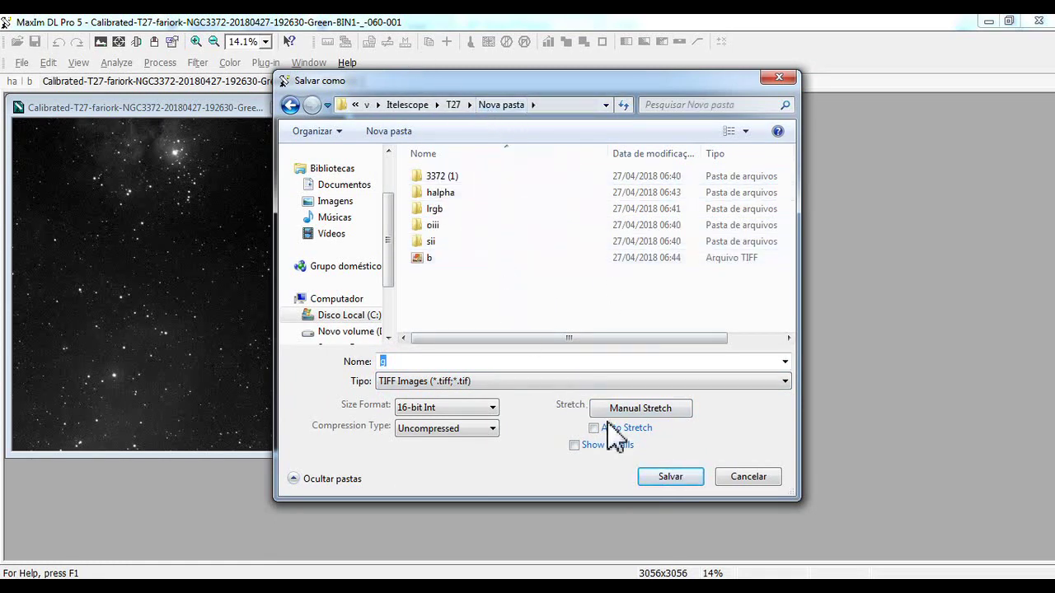
click(670, 478)
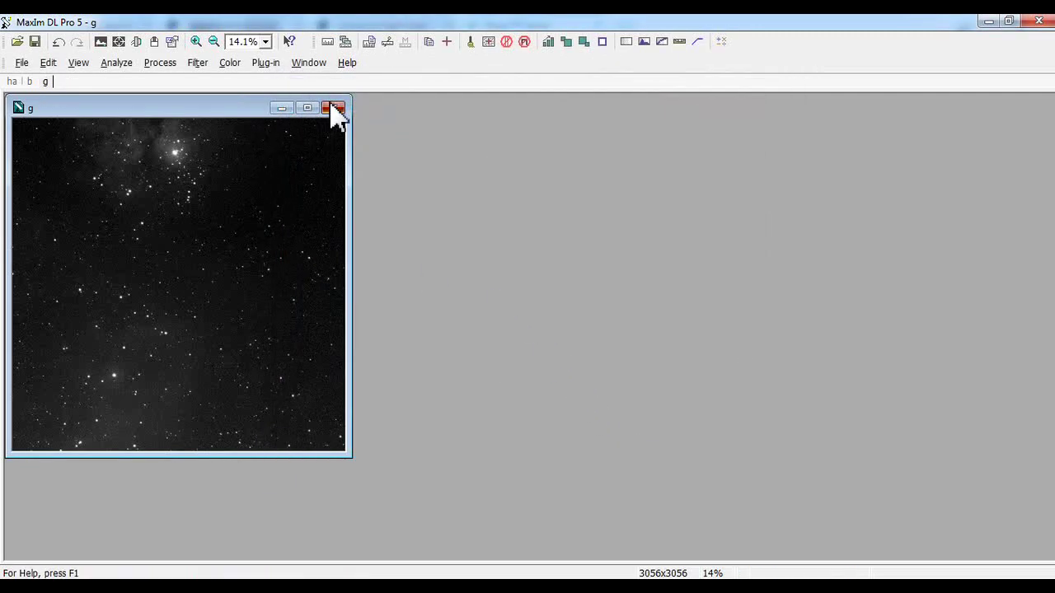
- Close the open images, switch to the file explorer and open the calibrated Luminance frame from the l folder inside lrgb in MaxIm DL
click(333, 108)
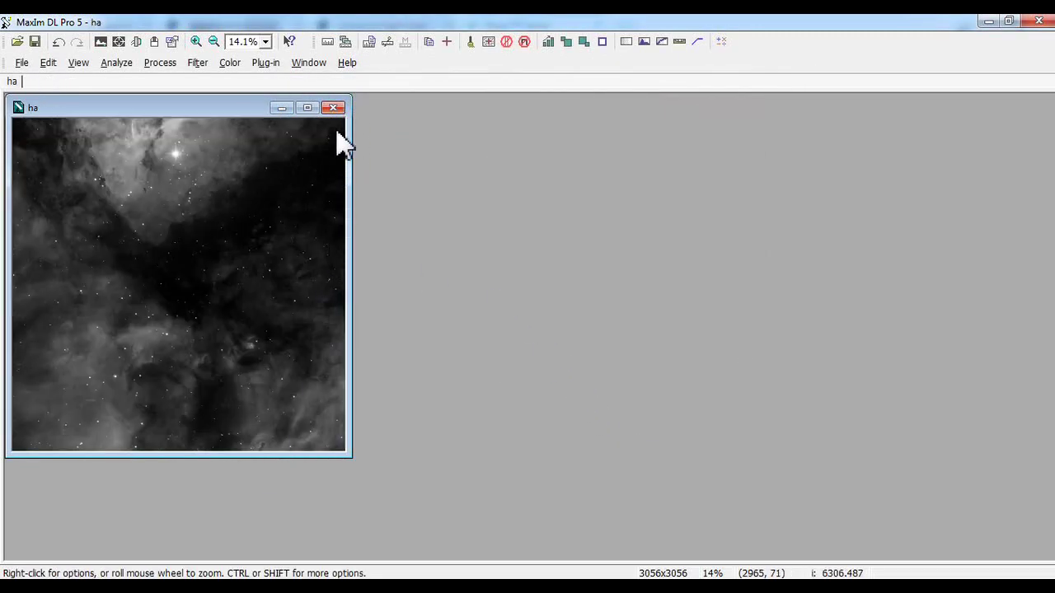
click(333, 108)
key(alt+Tab)
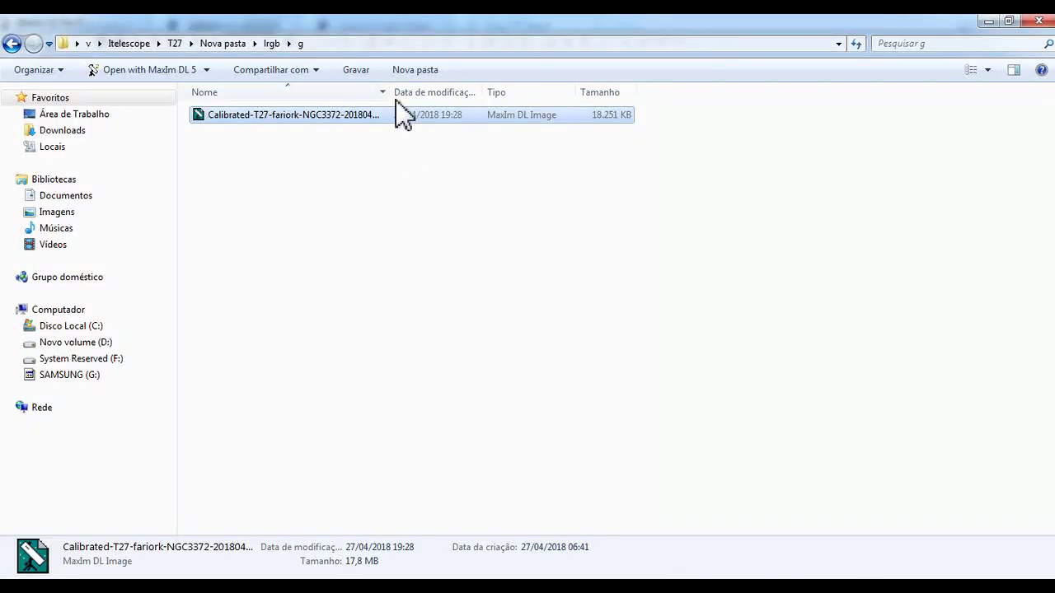
click(29, 43)
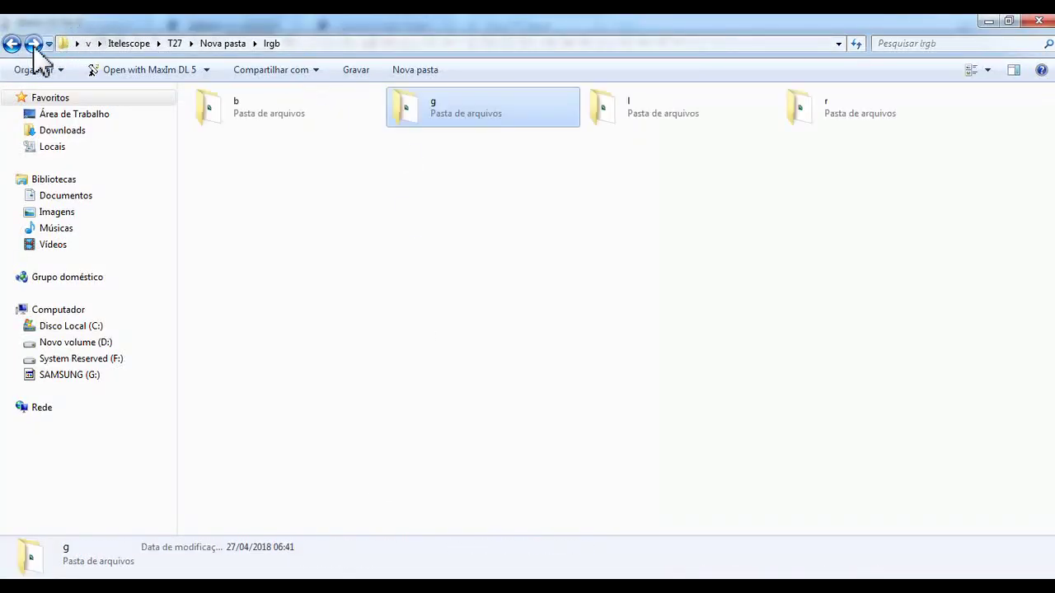
double_click(605, 121)
double_click(402, 119)
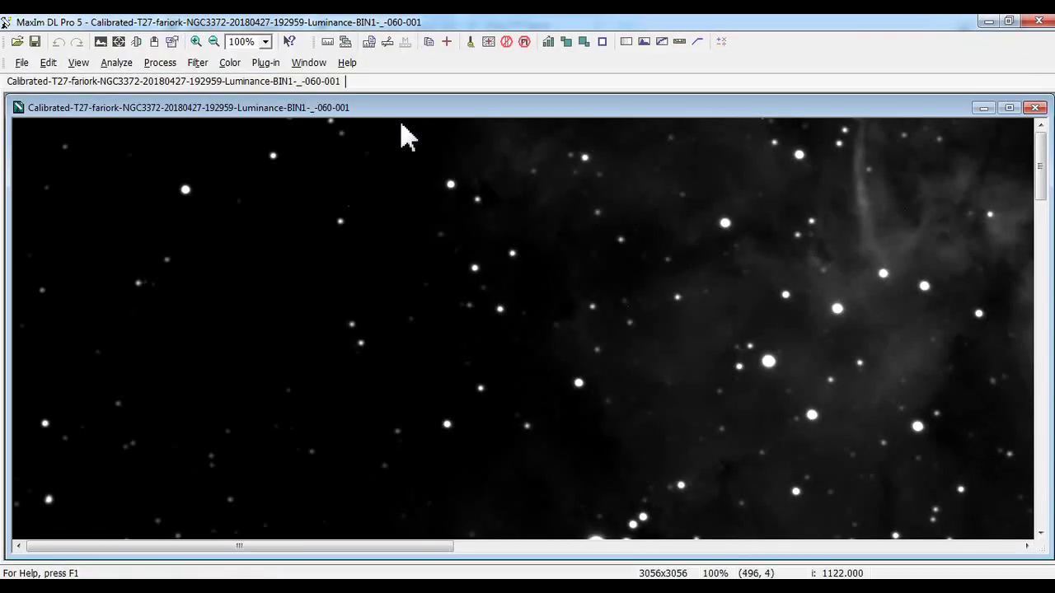
- Apply Digital Development to the Luminance frame with Kernel - User Filter and automatic background and mid-level
click(198, 64)
click(254, 133)
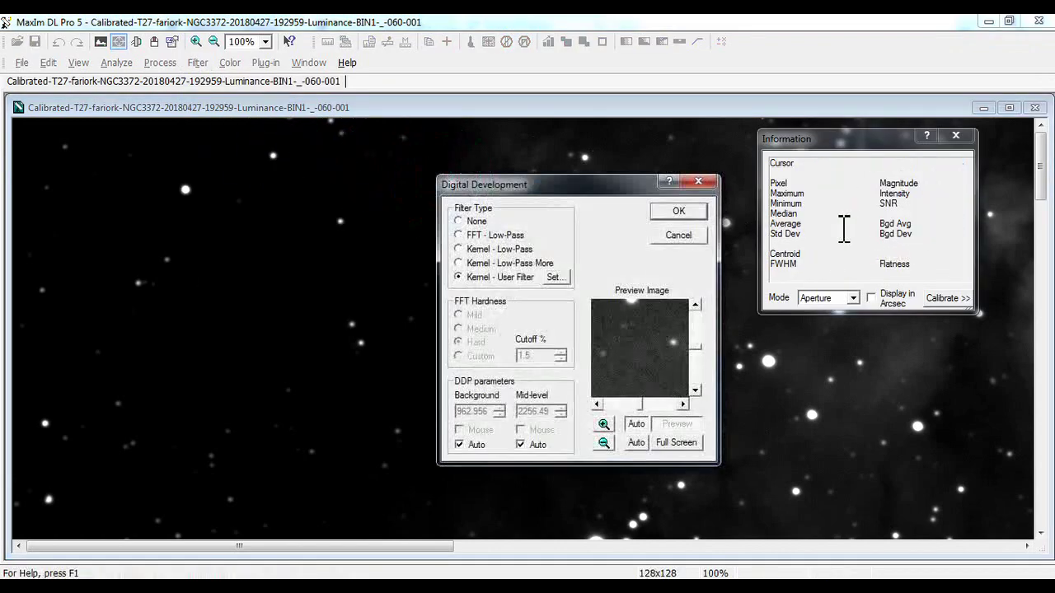
click(656, 211)
scroll(445, 263, down, 4)
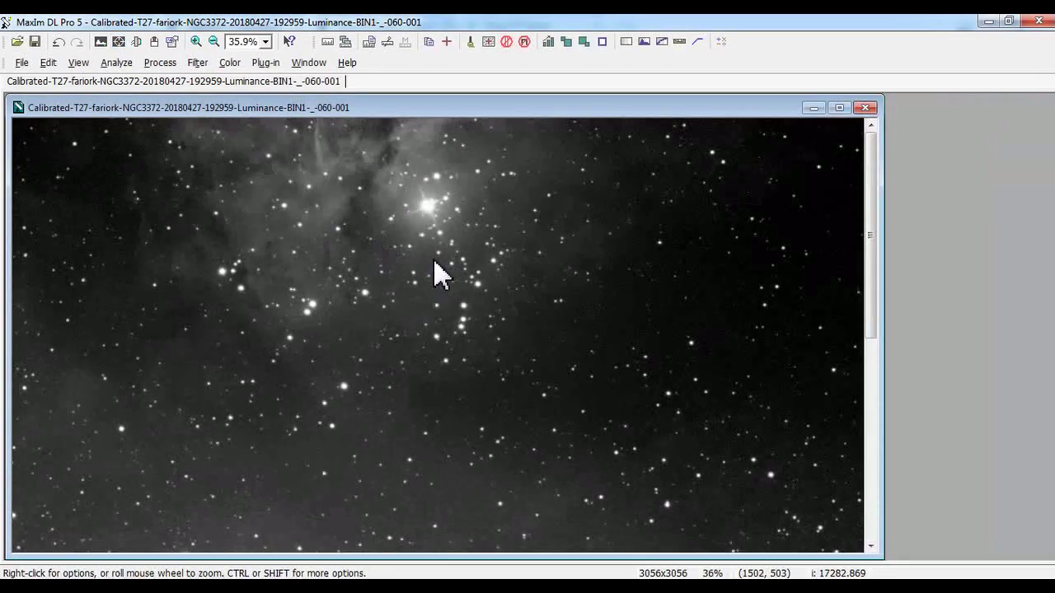
scroll(414, 272, down, 1)
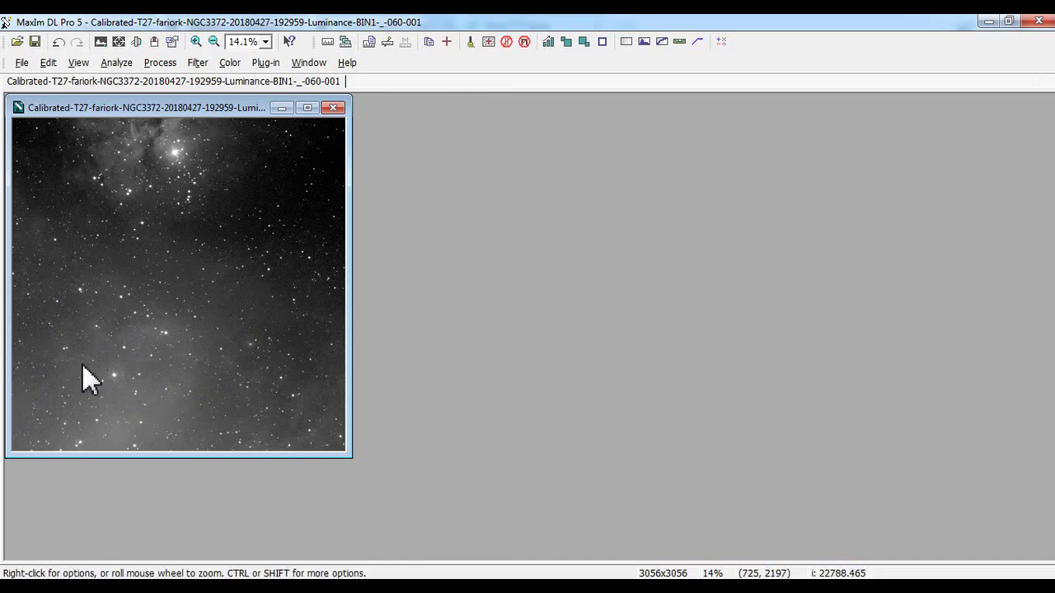
- Save the Luminance image in Nova pasta as a 16-bit uncompressed TIFF named l, using the manual stretch
click(21, 63)
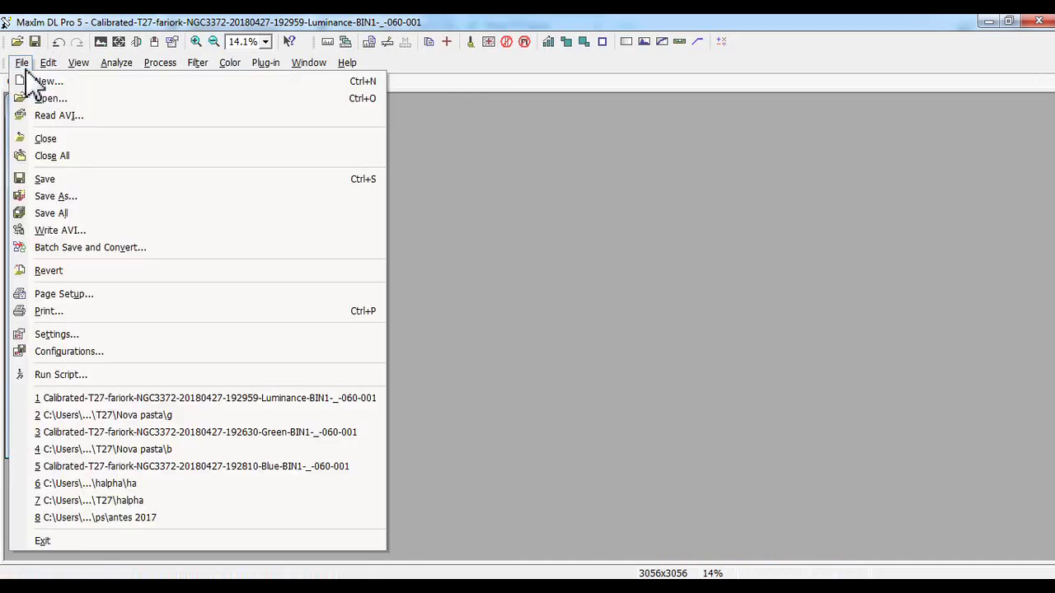
click(159, 197)
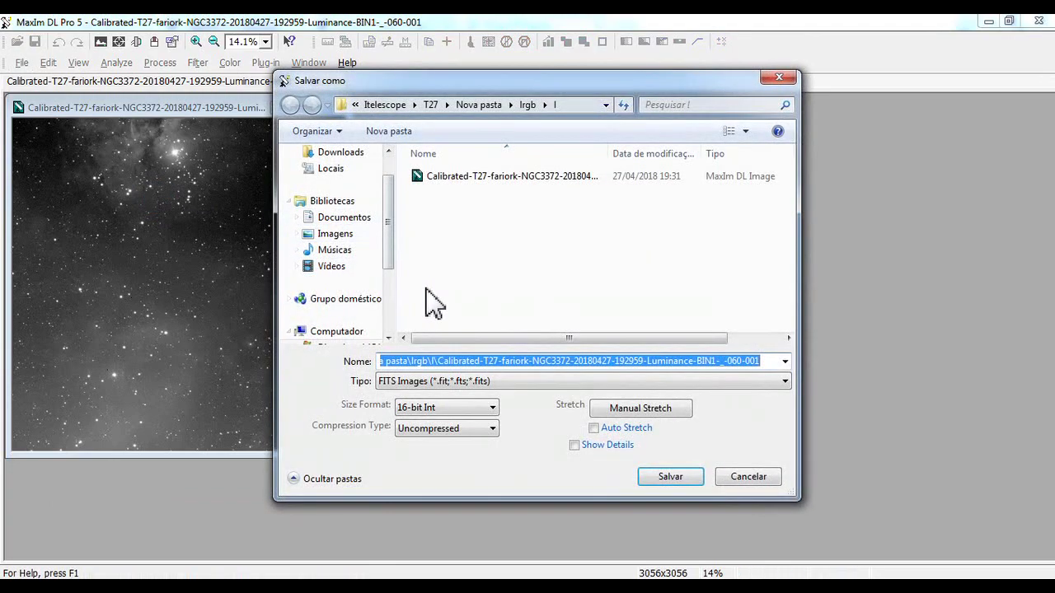
text(l)
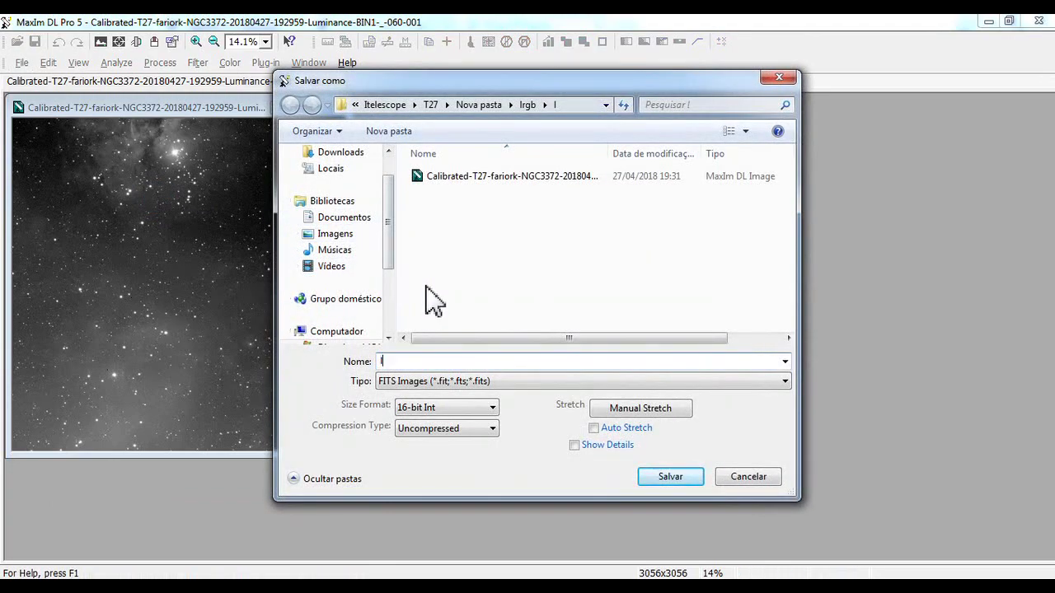
click(478, 105)
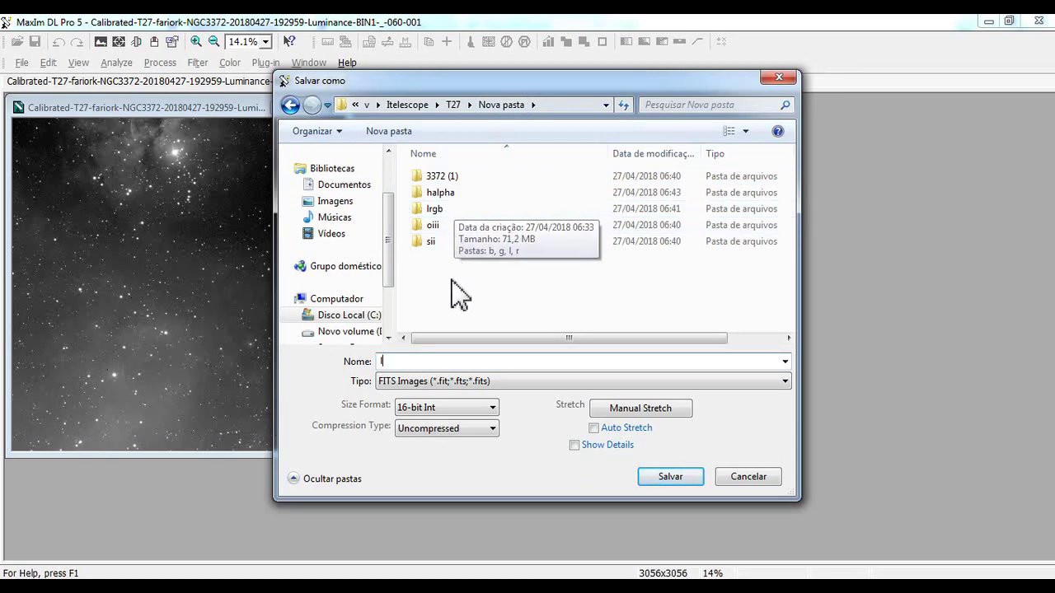
click(461, 381)
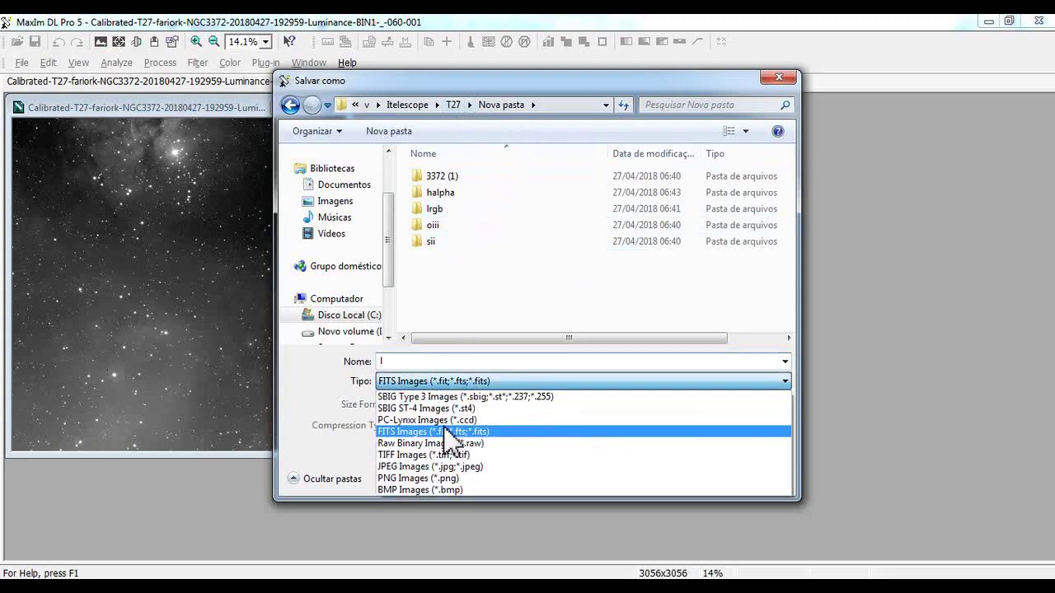
click(441, 392)
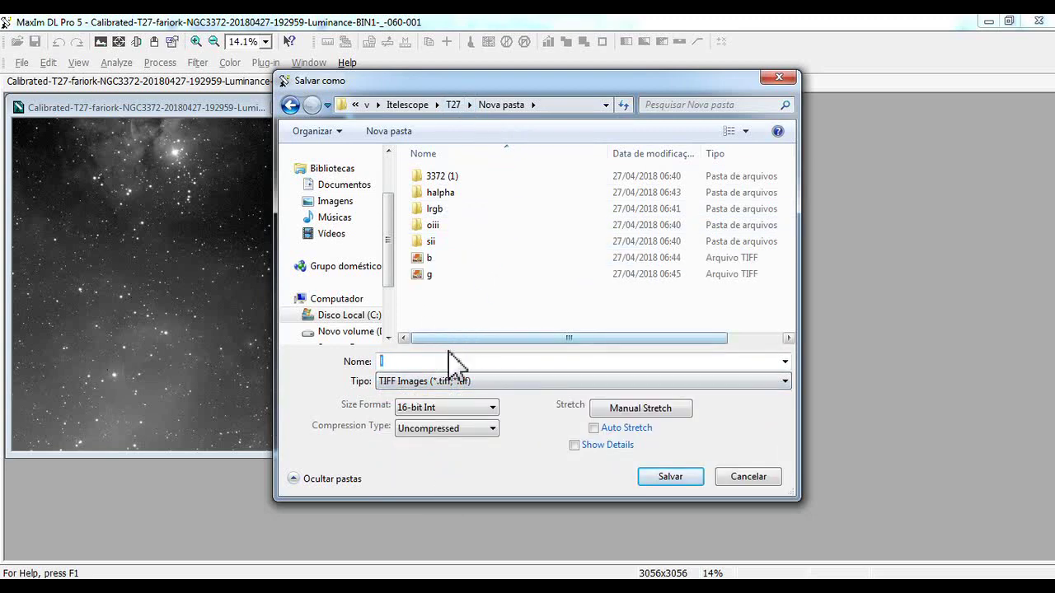
click(614, 407)
click(668, 478)
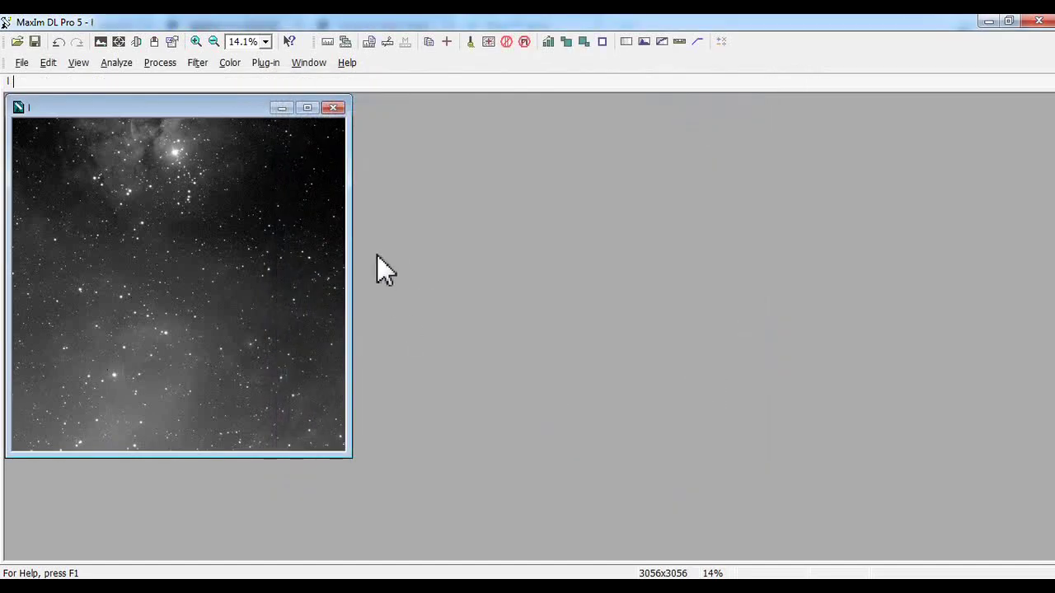
- Close the Luminance image, switch to the file explorer and open the calibrated Red frame from the r folder in MaxIm DL
click(333, 108)
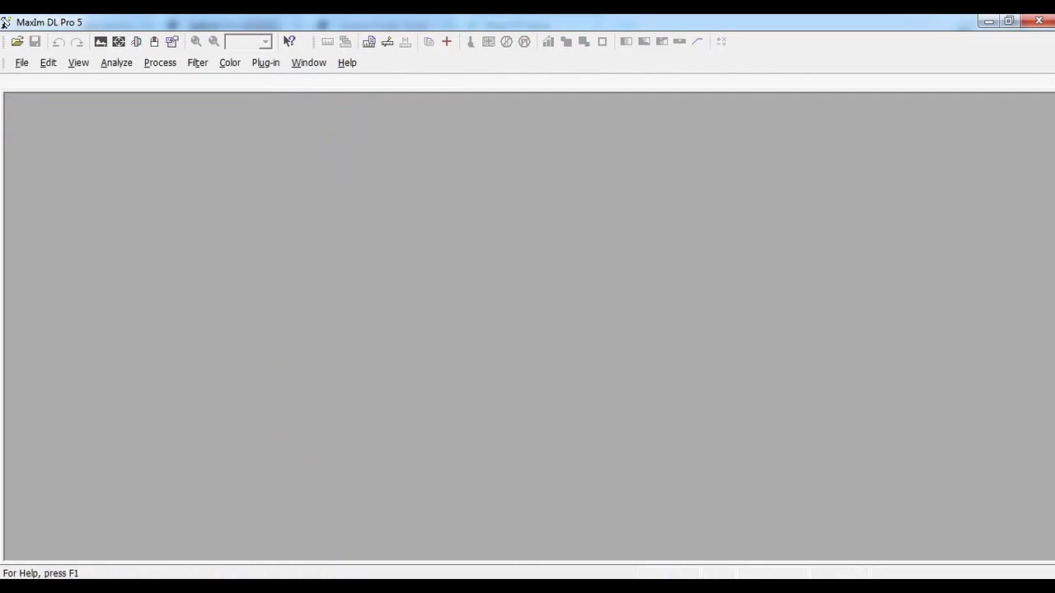
key(alt+Tab)
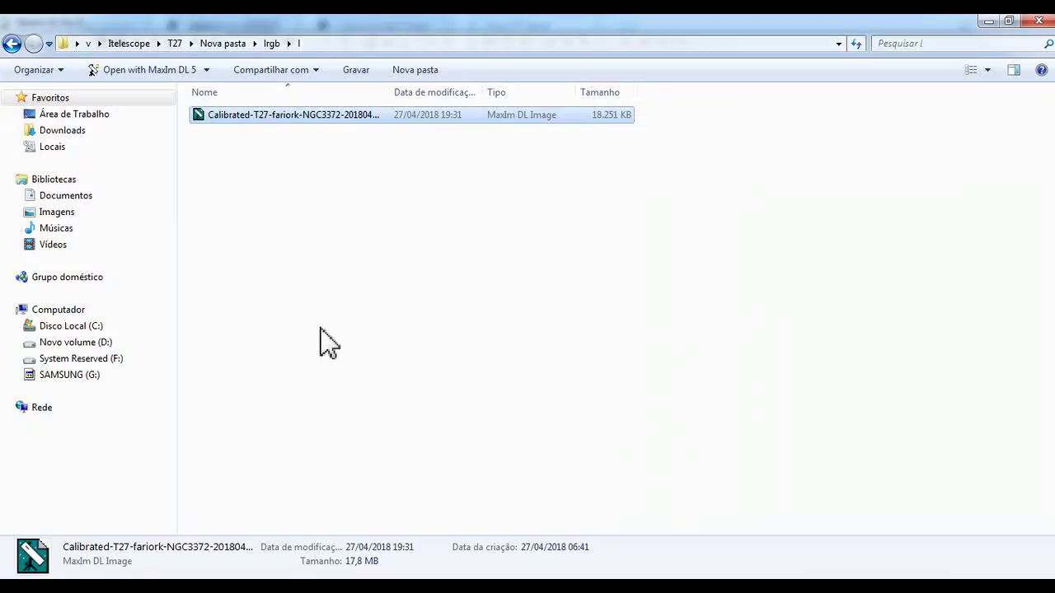
click(12, 43)
double_click(790, 105)
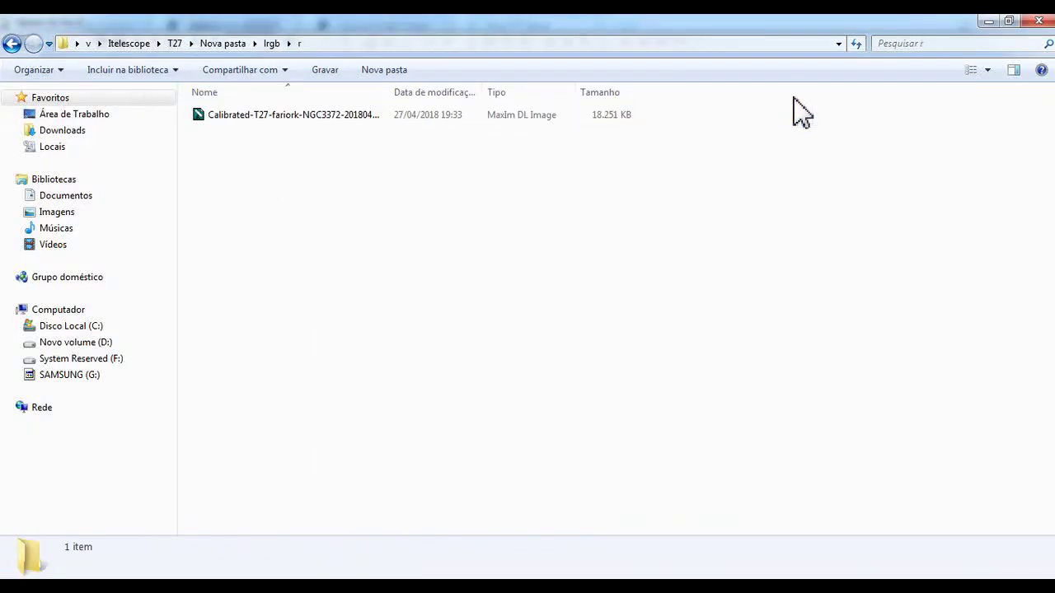
double_click(322, 118)
- Apply Digital Development to the Red frame with Kernel - User Filter and automatic background and mid-level
scroll(219, 270, down, 3)
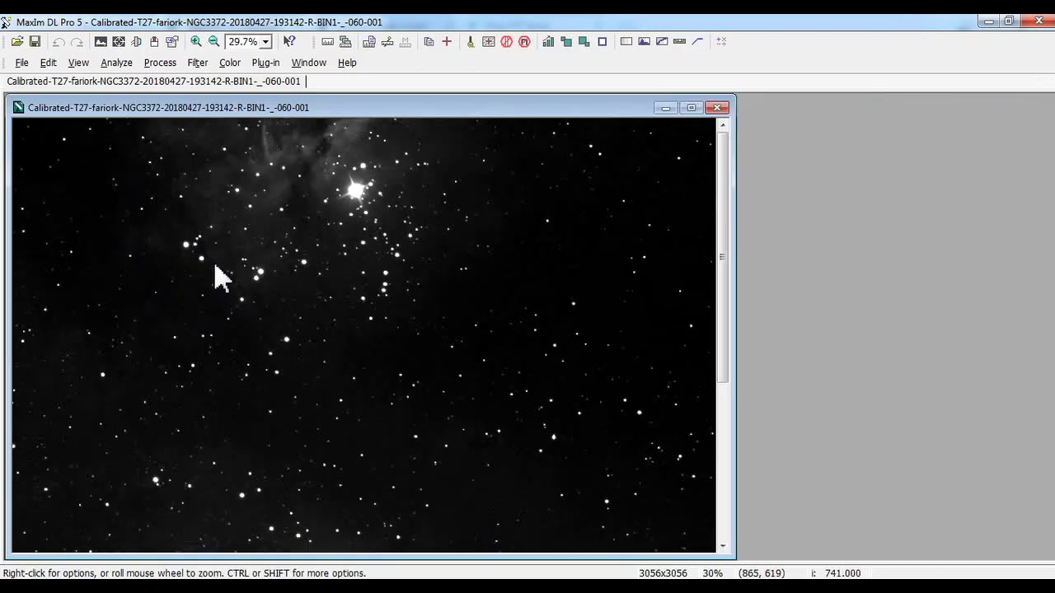
scroll(224, 280, down, 2)
click(197, 62)
click(328, 143)
key(ctrl+i)
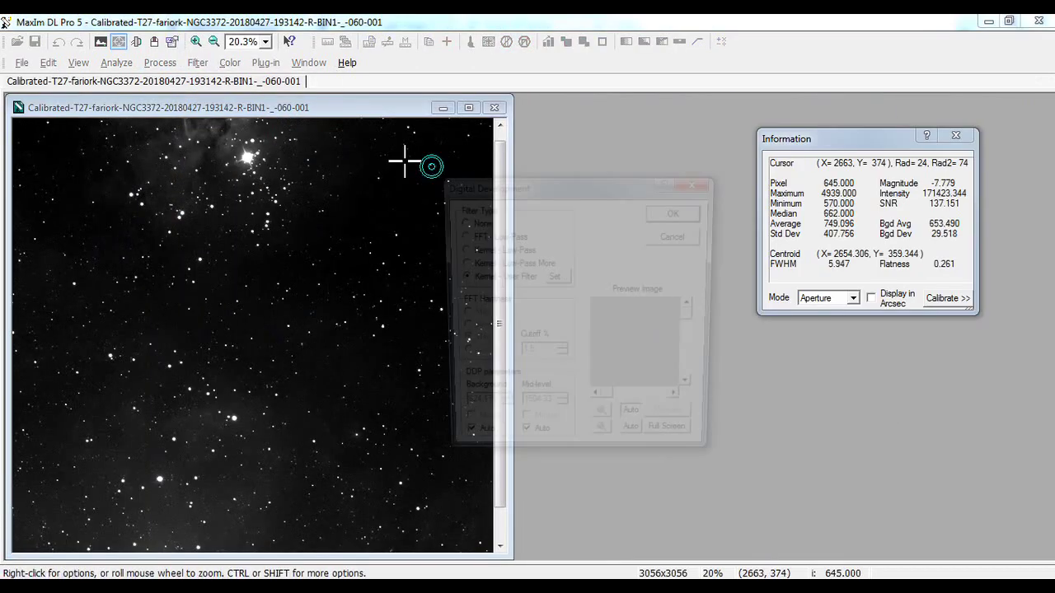
click(677, 210)
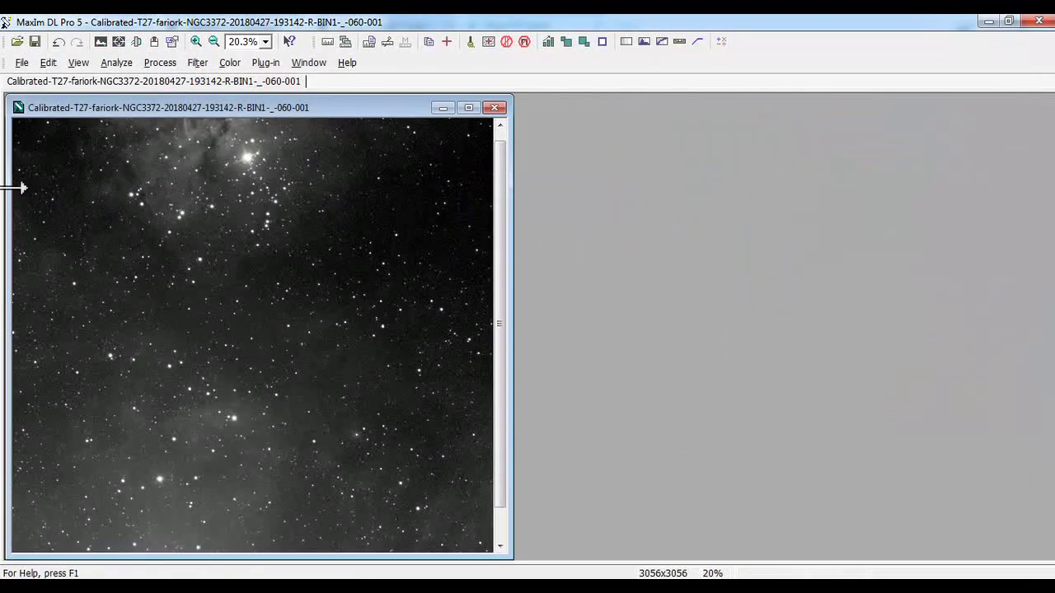
- Save the Red image in Nova pasta as a TIFF named r, with a linear-only Screen Stretch and 16-bit output range
click(21, 63)
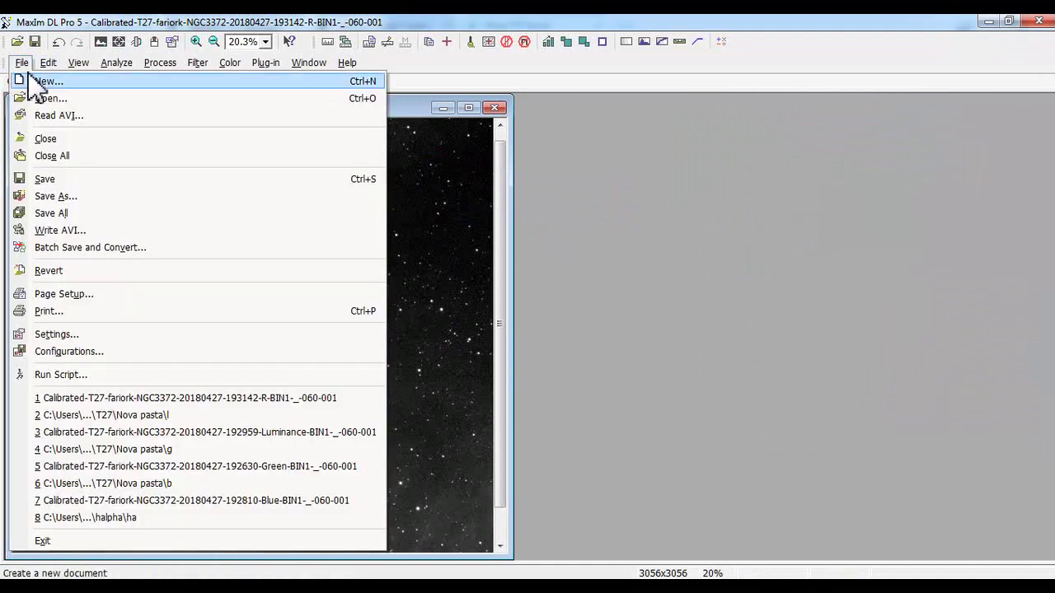
click(169, 202)
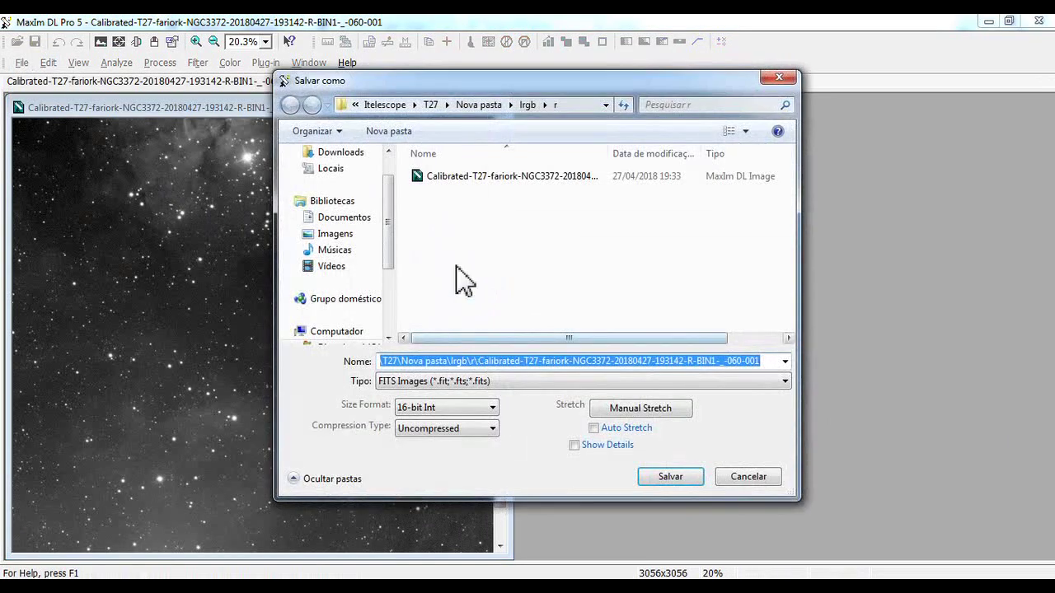
click(493, 108)
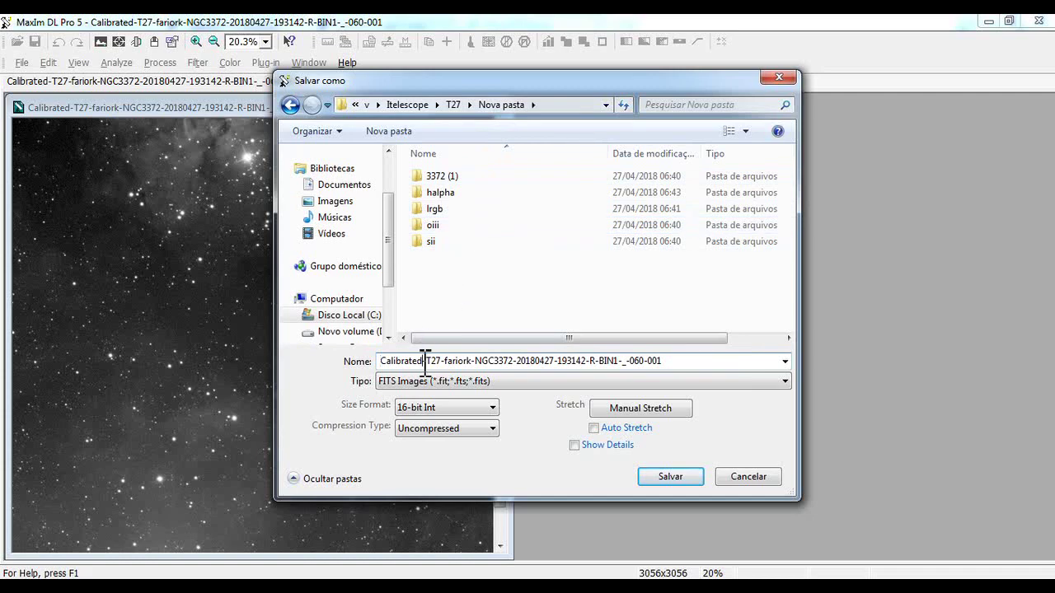
drag(380, 365, 697, 363)
key(BackSpace)
text(r)
click(623, 381)
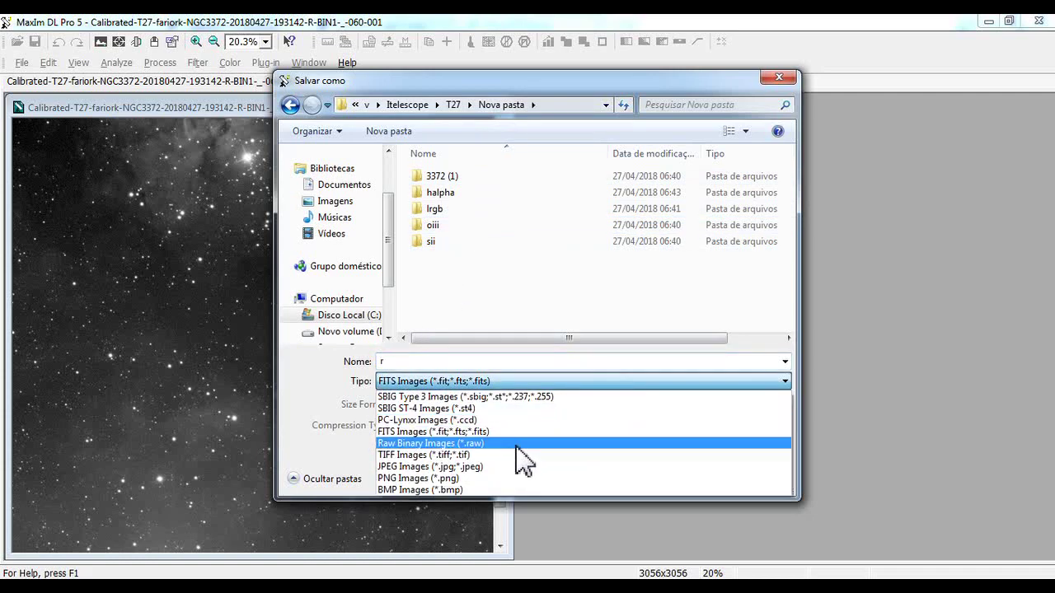
click(523, 455)
click(643, 410)
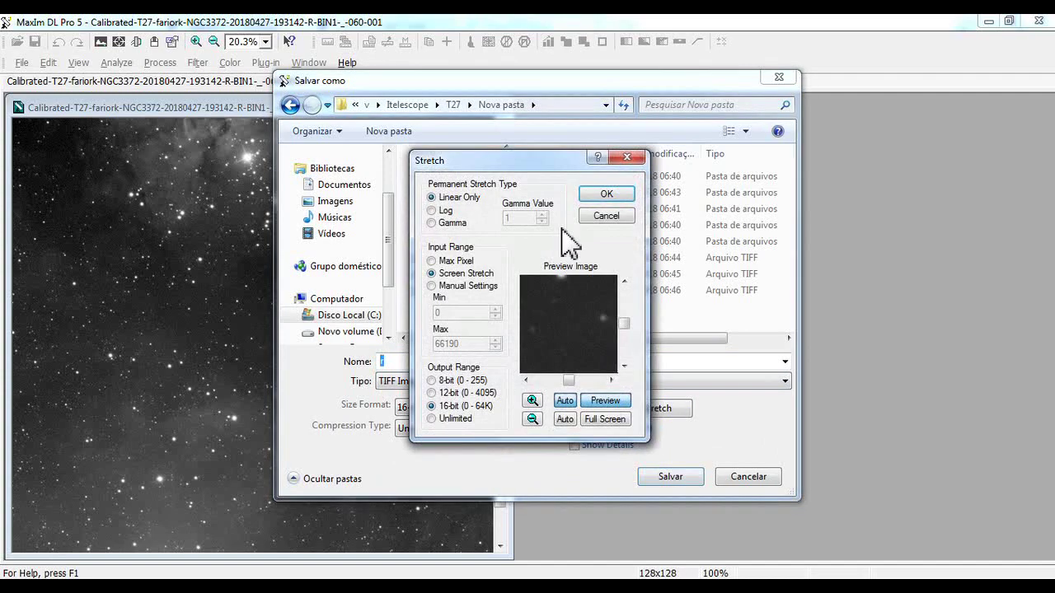
click(607, 202)
click(672, 474)
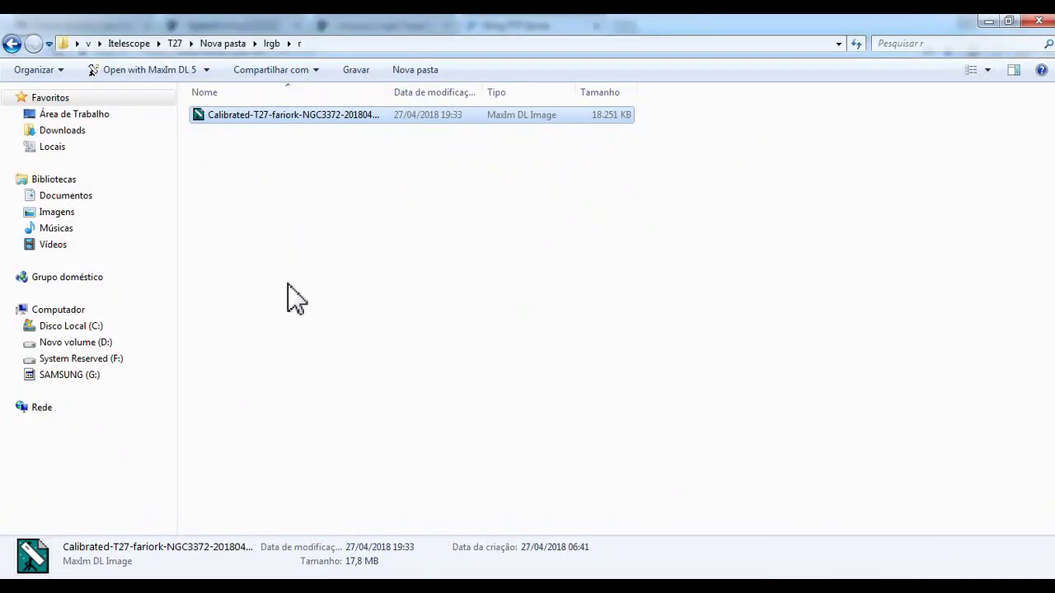
- Return to Nova pasta in the file explorer and check the saved channel TIFF files, selecting r
click(223, 43)
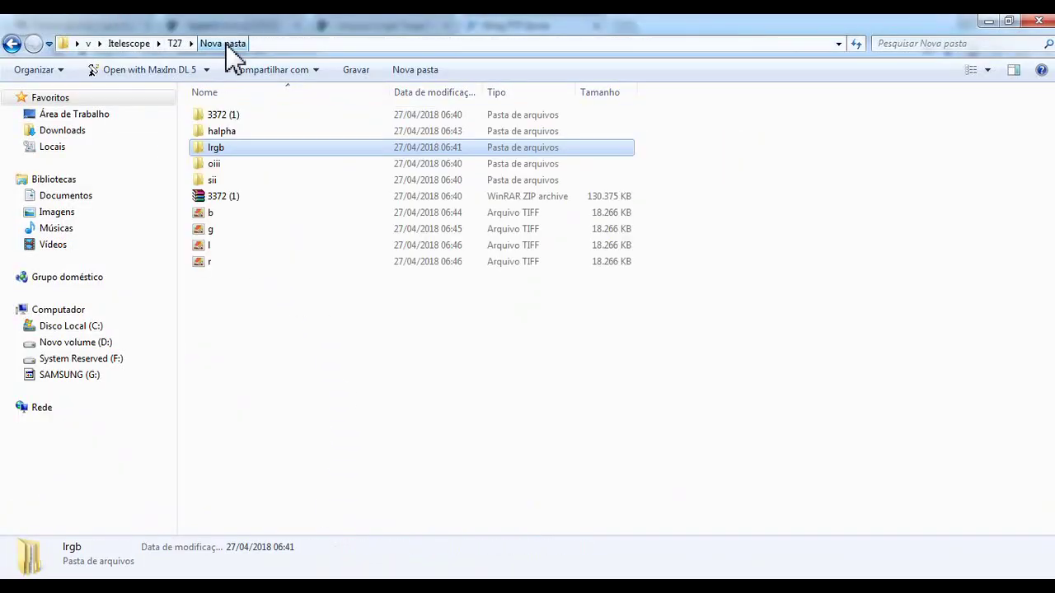
drag(264, 273, 262, 247)
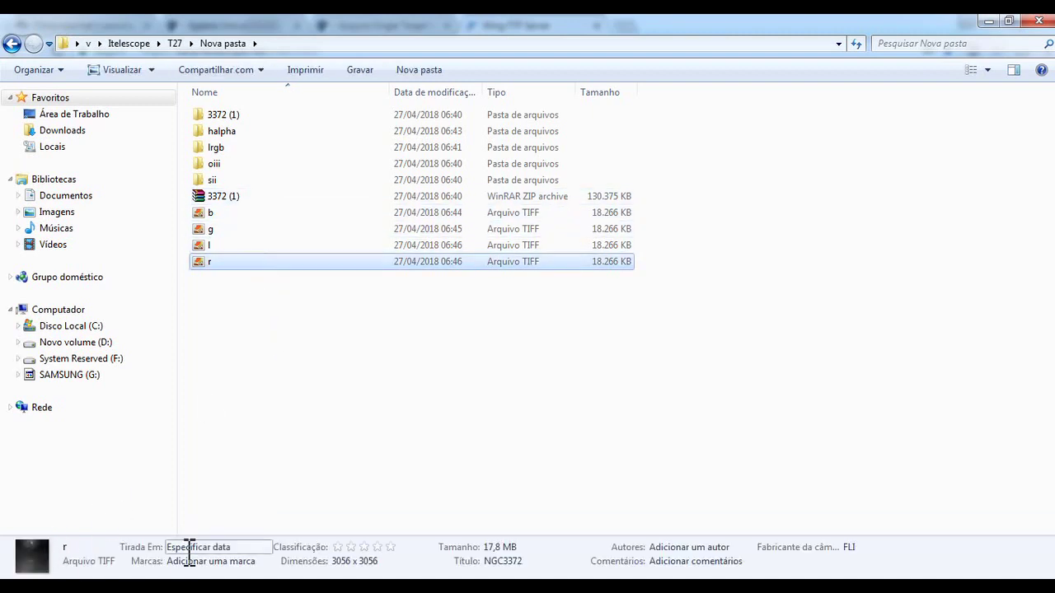
key(Return)
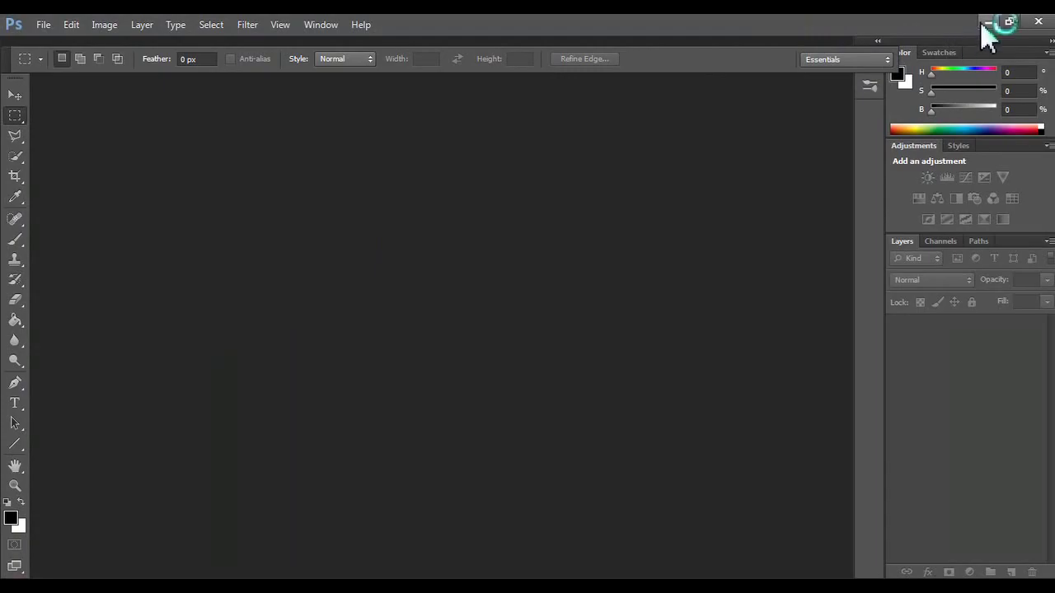
click(986, 21)
drag(298, 318, 328, 389)
click(231, 292)
click(209, 262)
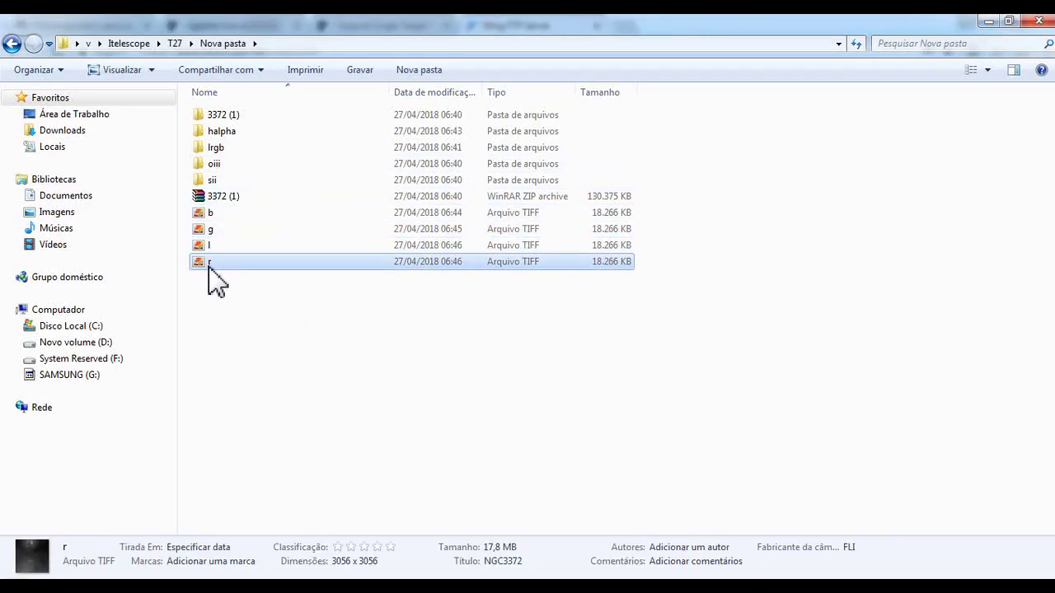
shift+click(233, 232)
click(242, 216)
ctrl+click(259, 262)
ctrl+click(259, 231)
drag(260, 264, 306, 341)
click(321, 351)
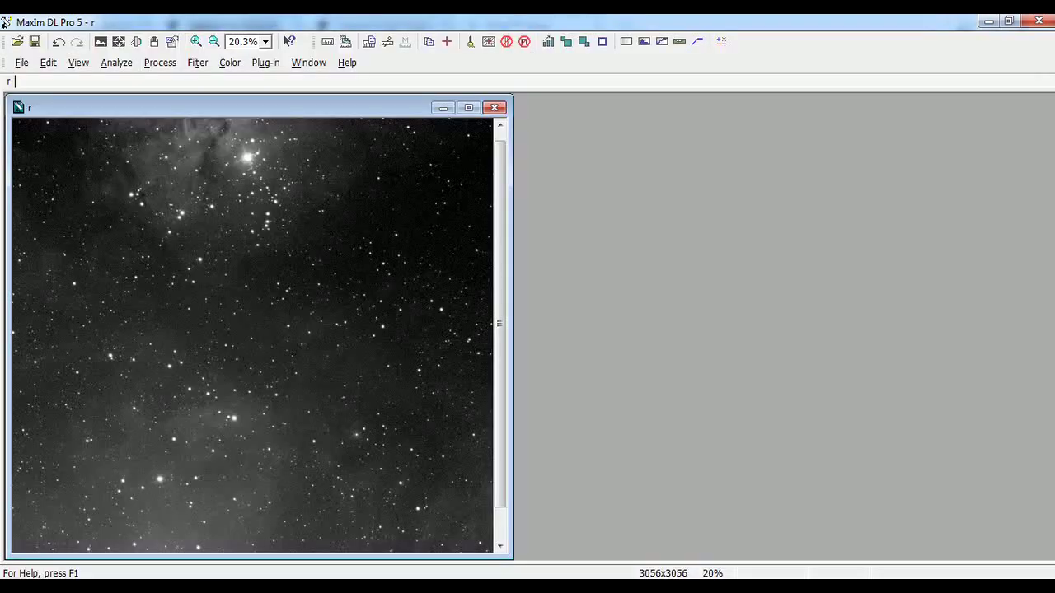
- Close the Red image in MaxIm DL, and open the r, b, g and l TIFF files from Nova pasta there
click(499, 108)
click(262, 63)
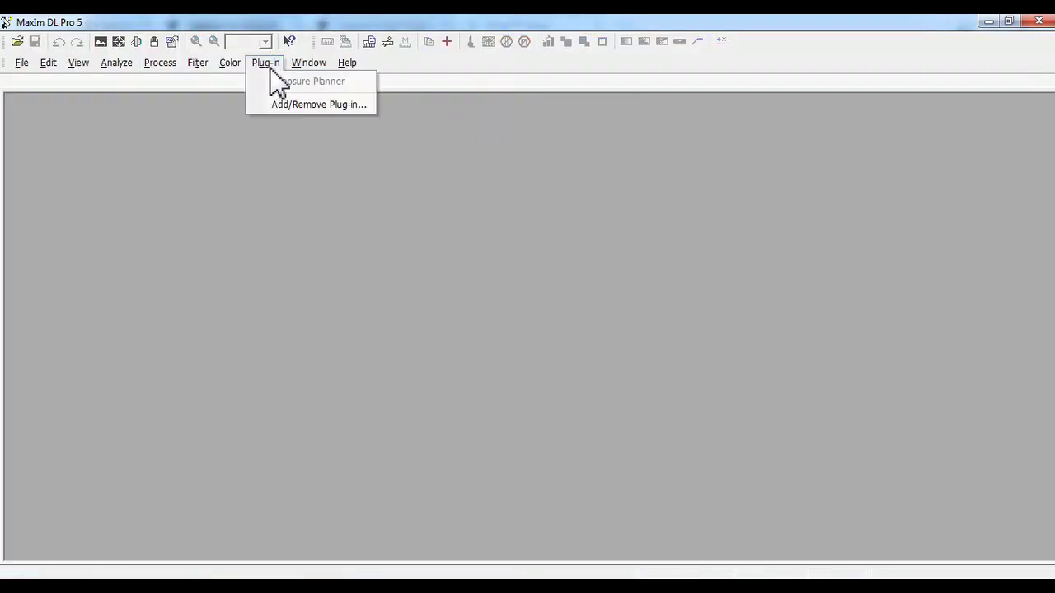
mouse_move(230, 64)
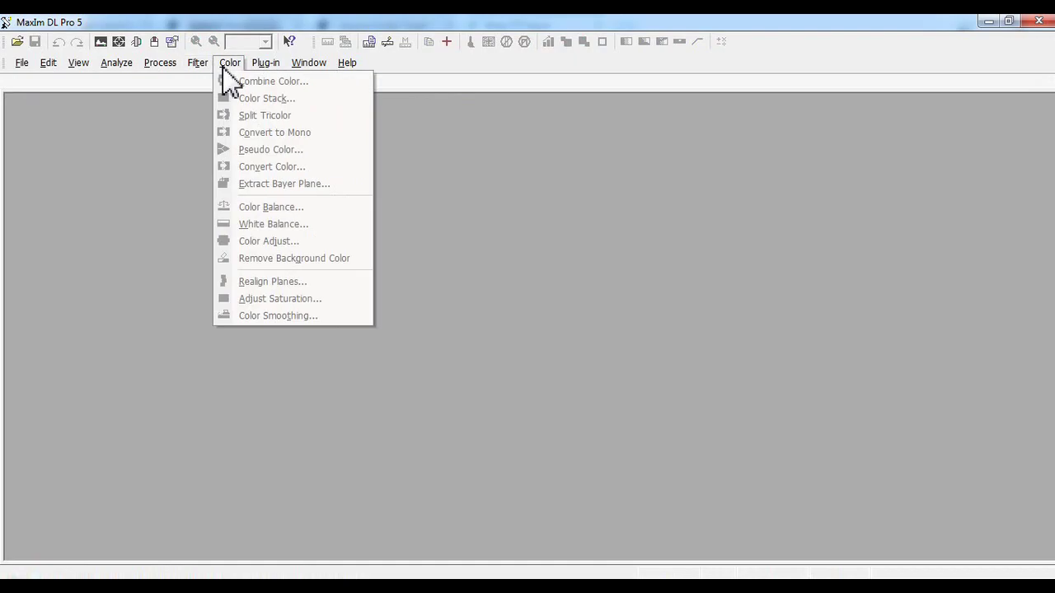
click(148, 391)
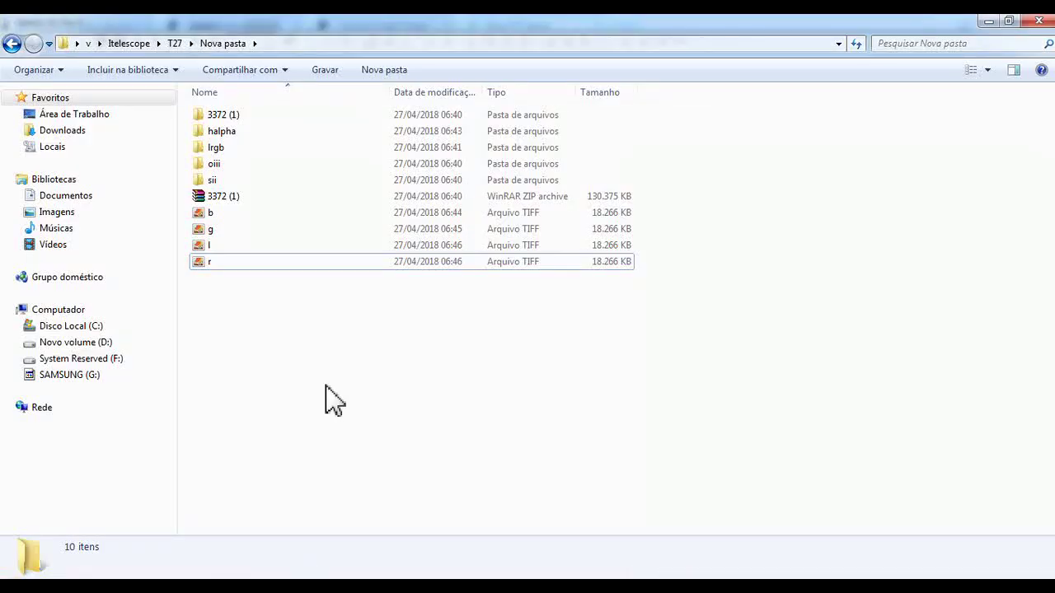
drag(280, 341, 328, 437)
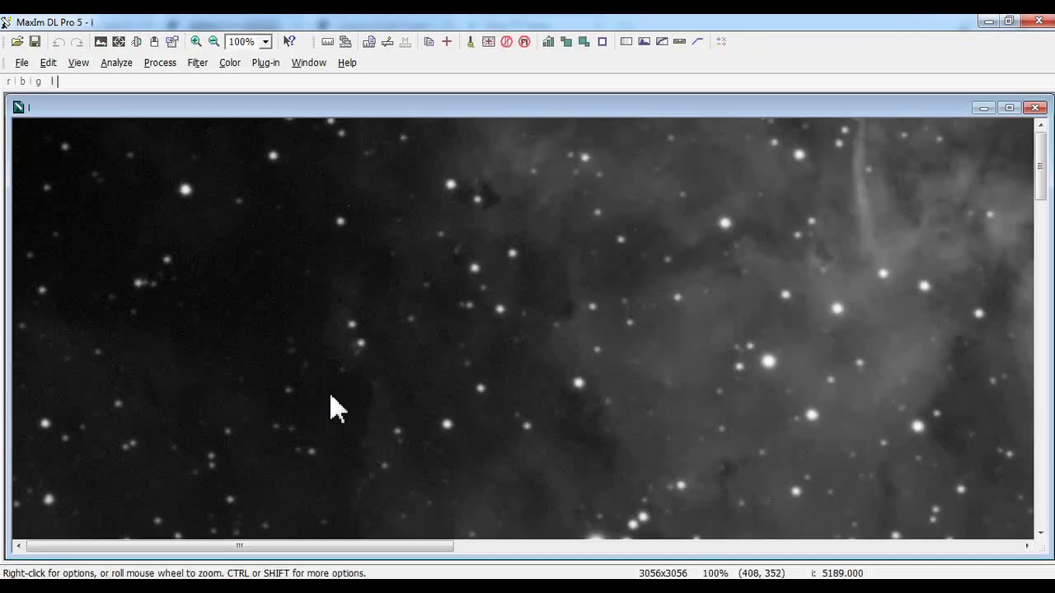
- Set up an LRGB Combine Color with l, r, g and b.tiff in their matching channels, aligning the images with Auto - star matching
click(231, 62)
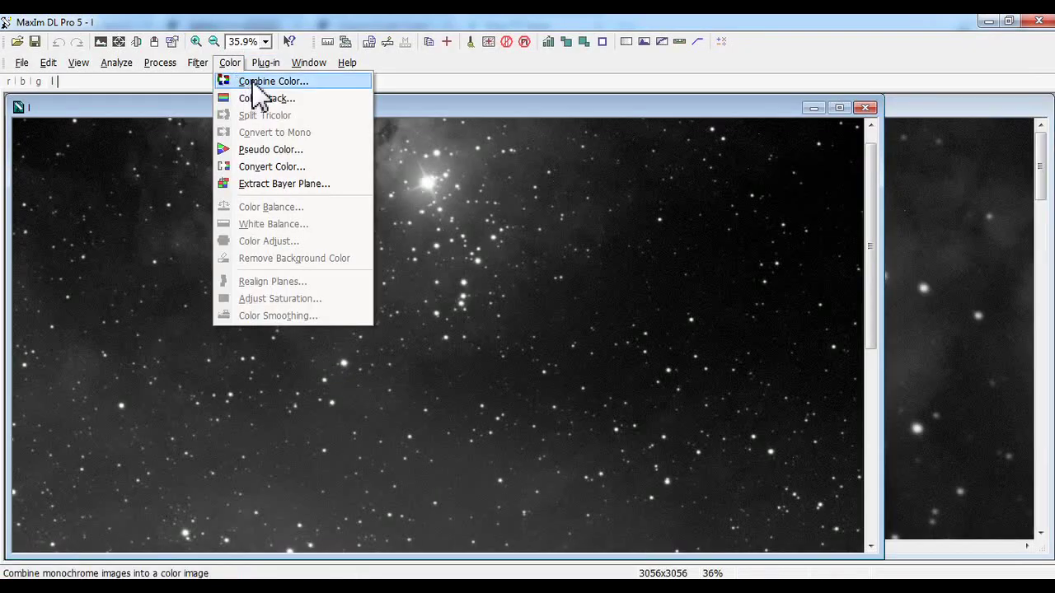
click(258, 83)
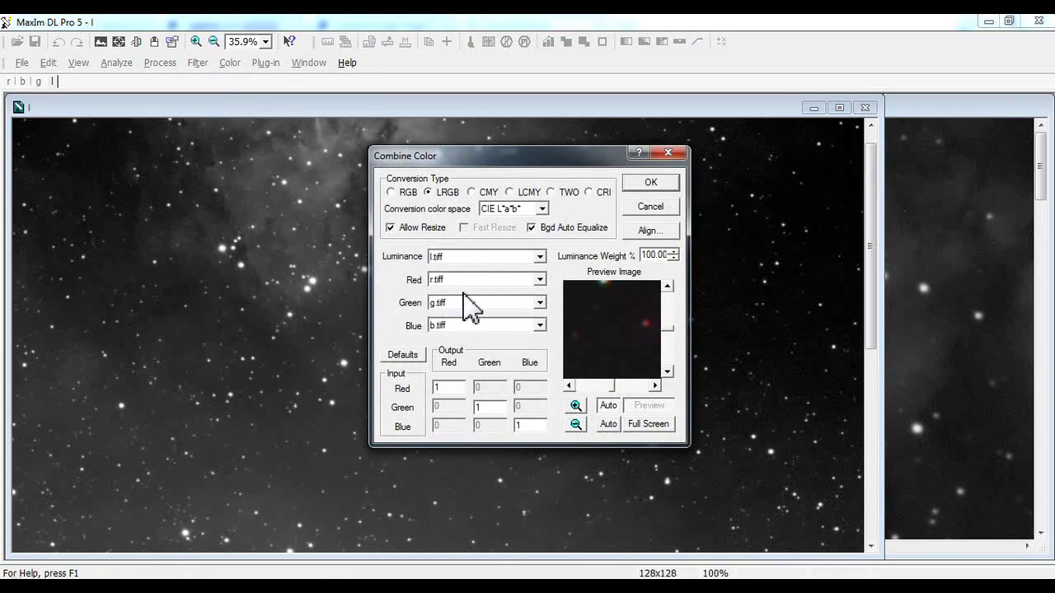
click(649, 233)
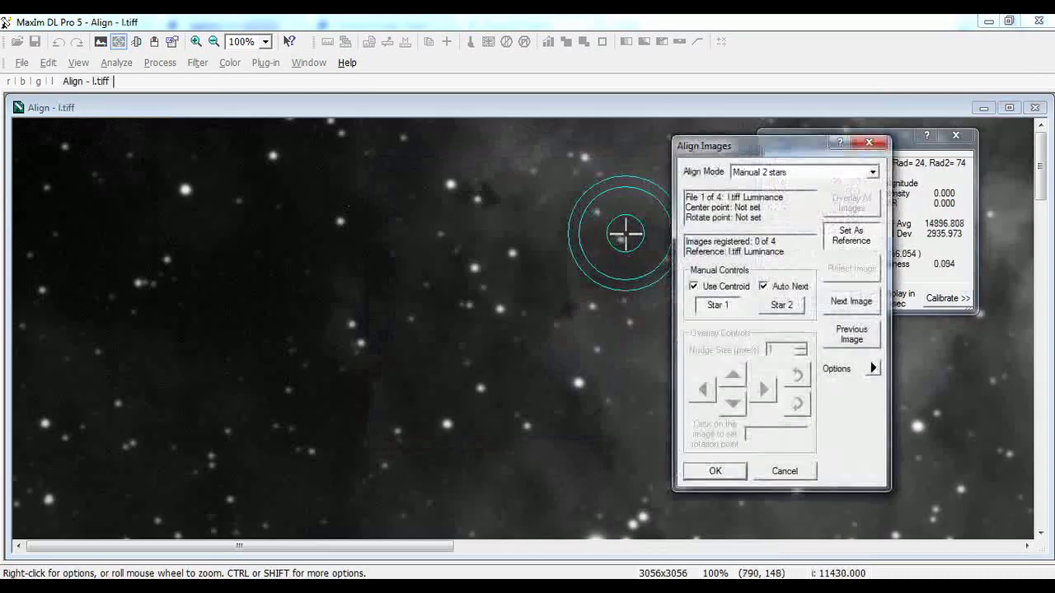
click(799, 171)
click(793, 207)
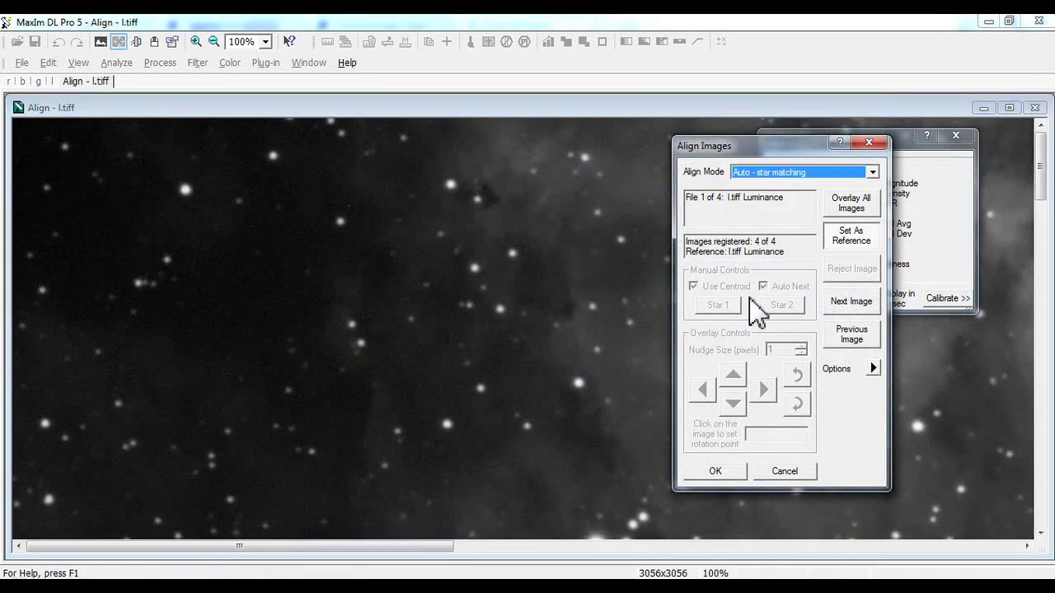
click(688, 466)
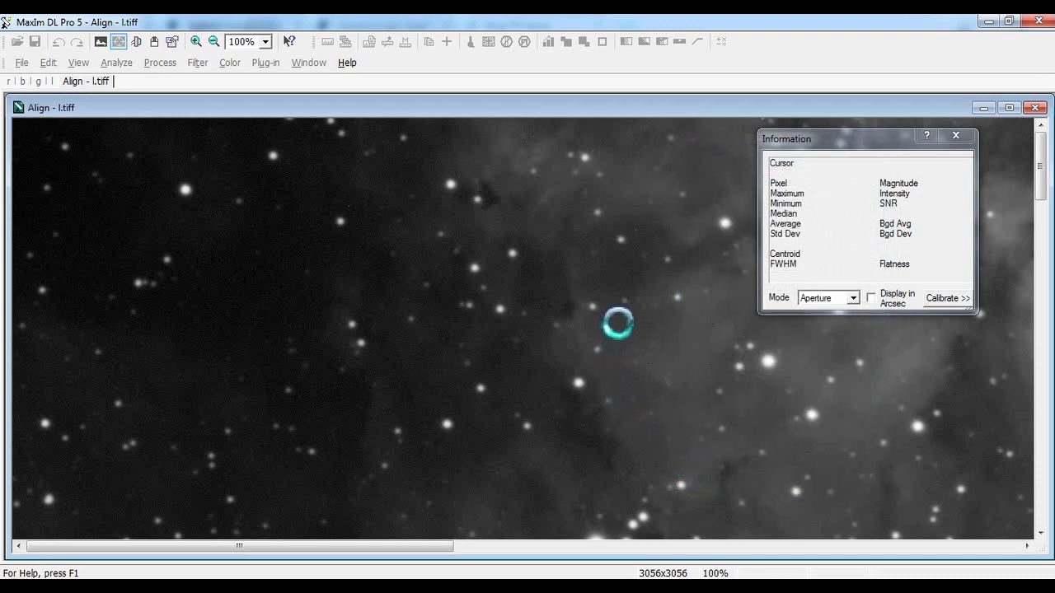
click(608, 363)
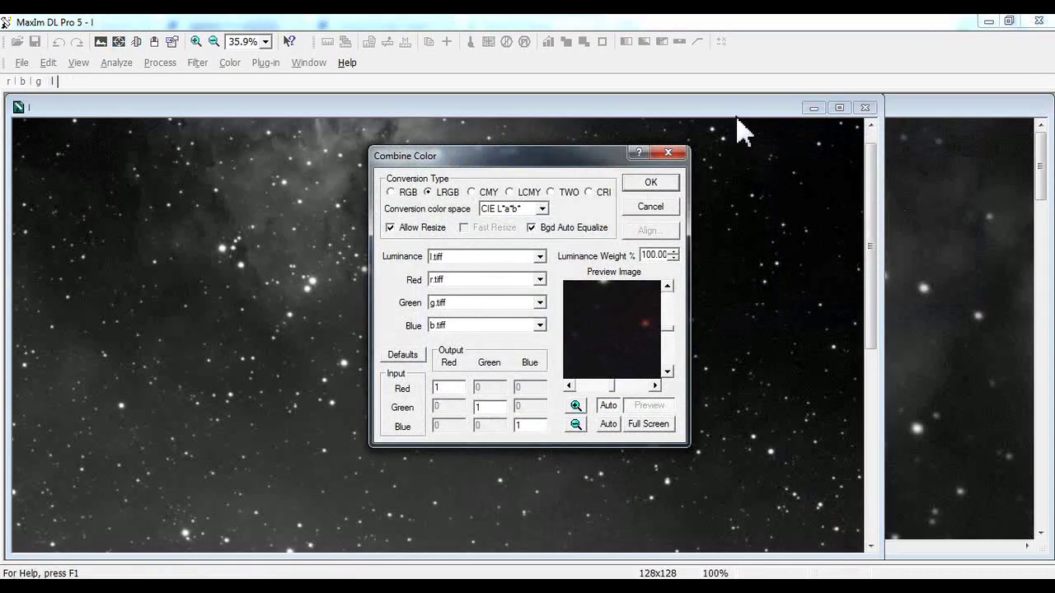
drag(548, 159, 727, 147)
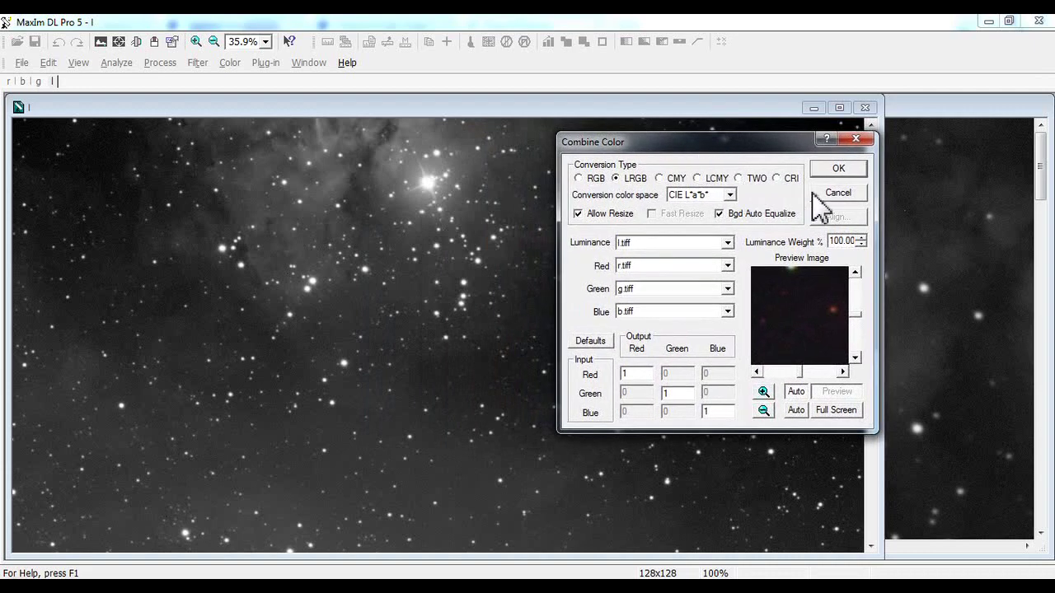
- Discard all open channel images without saving and reload the b, g, l and r TIFF files from the Nova pasta folder into MaxIm DL
click(835, 196)
click(865, 108)
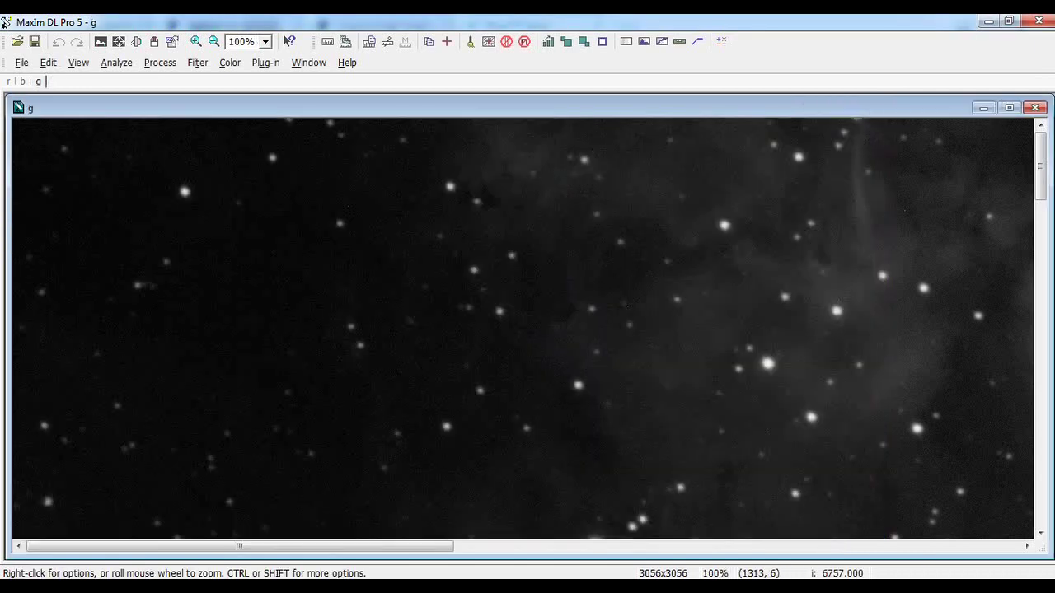
click(1035, 108)
click(1035, 108)
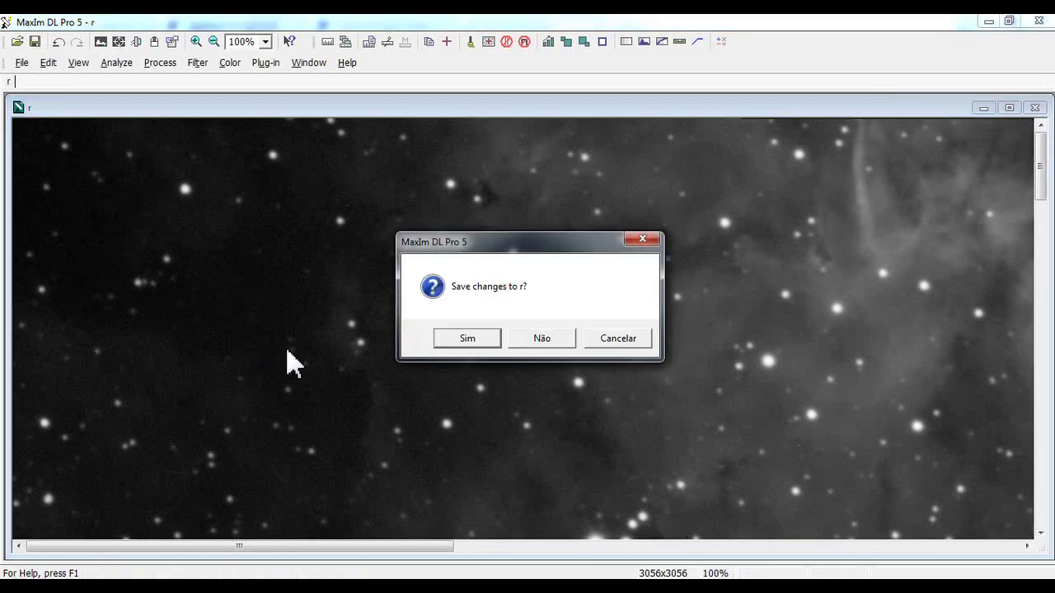
click(567, 341)
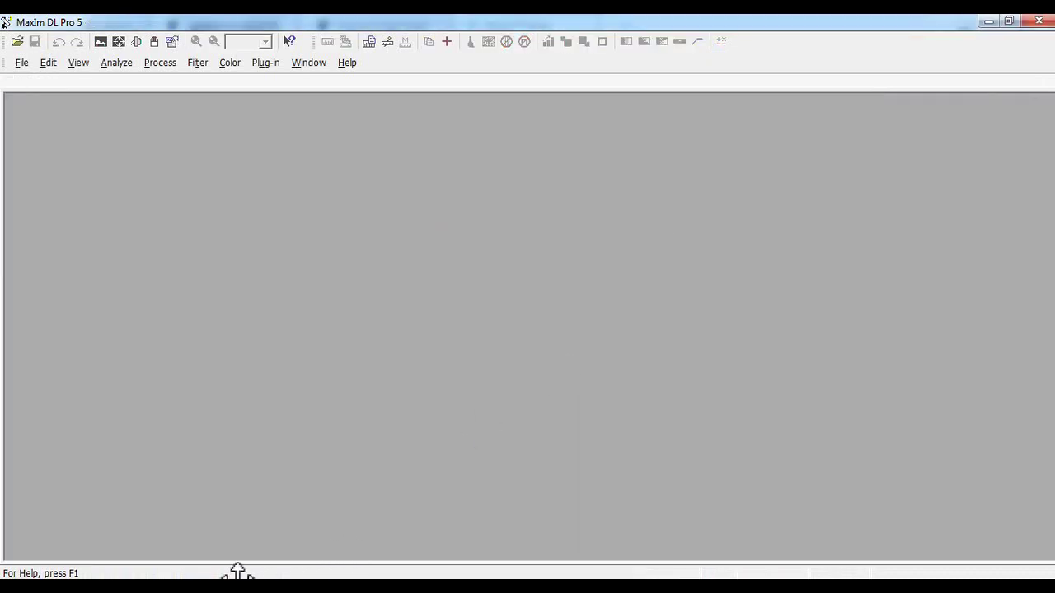
key(alt+Tab)
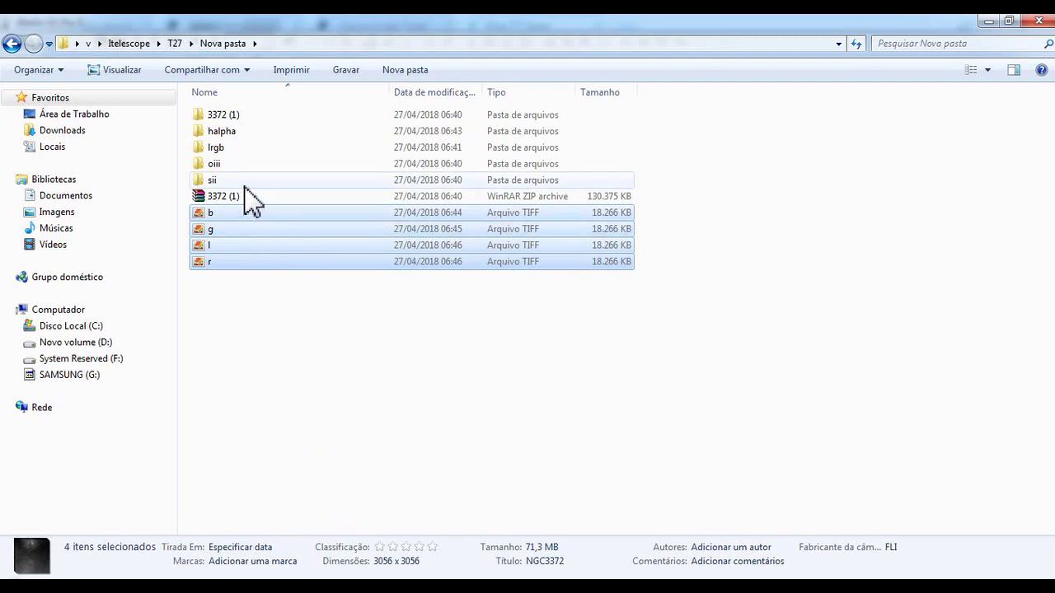
drag(282, 295, 287, 441)
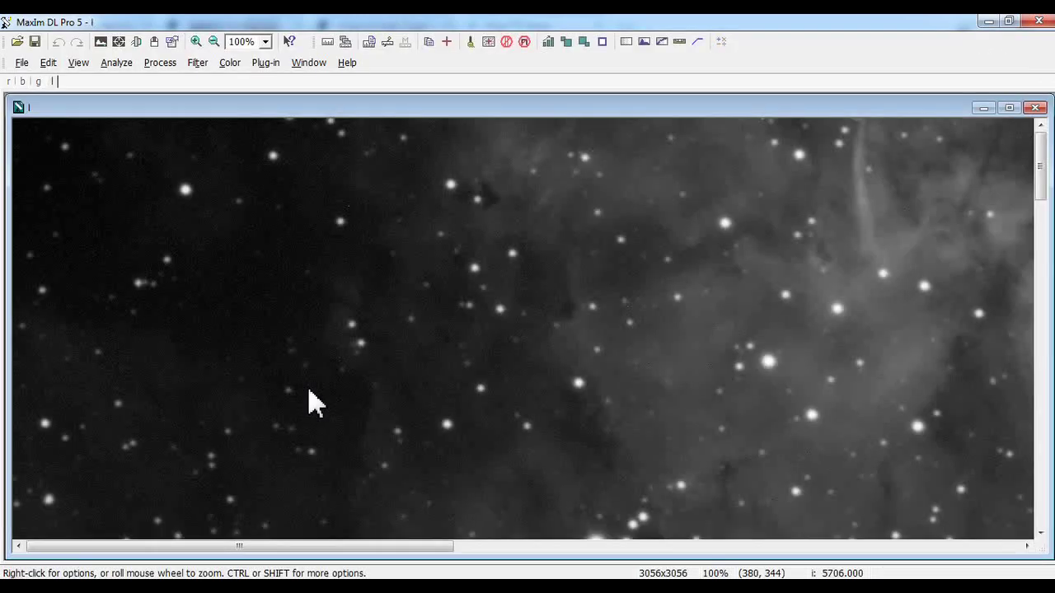
- Try to align all four channel images by automatic star matching, with b.tiff as the reference
click(197, 63)
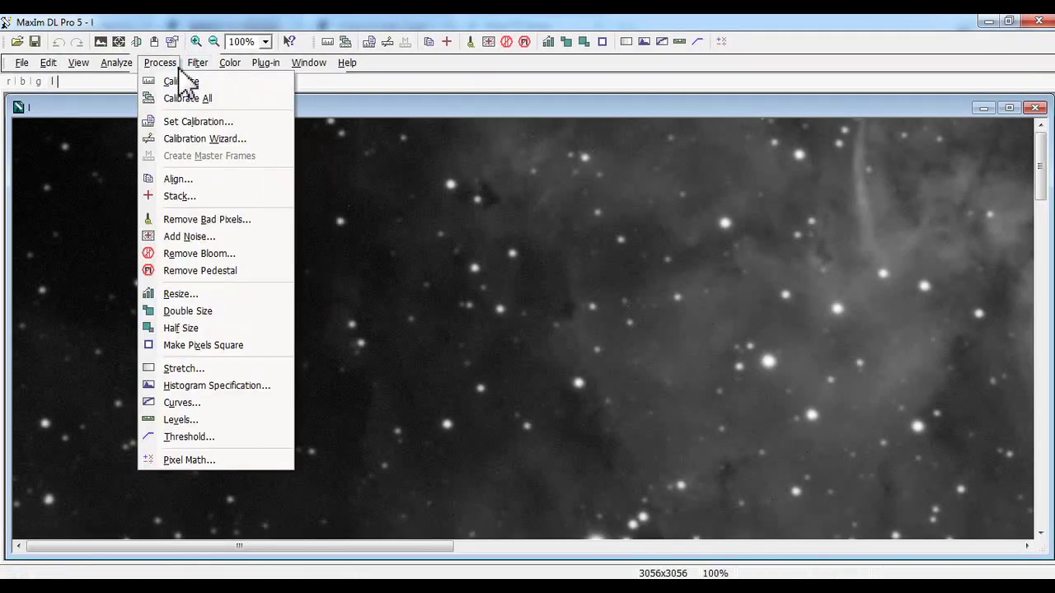
click(196, 195)
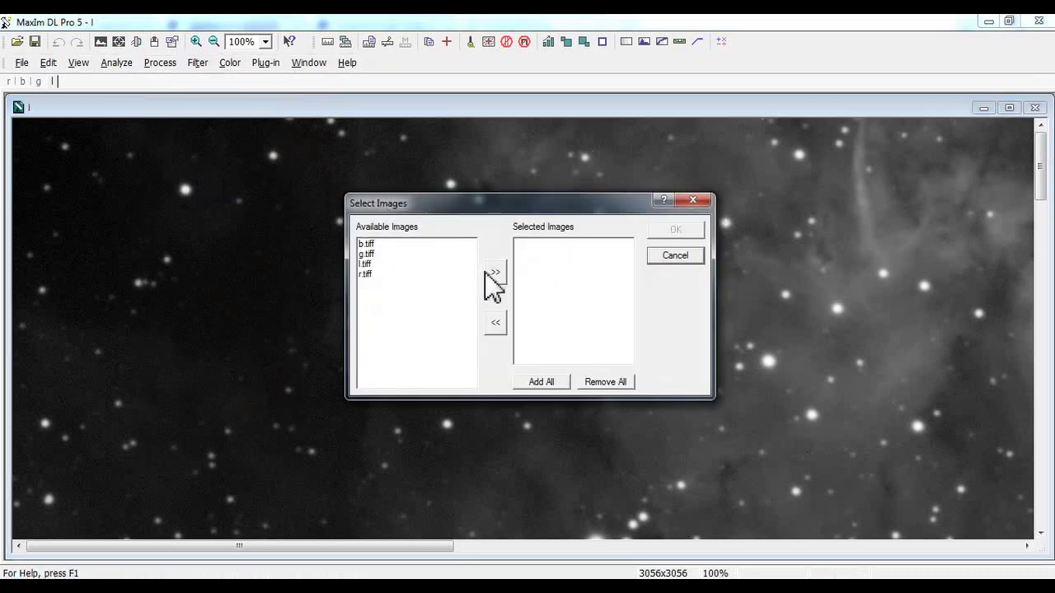
click(538, 381)
click(676, 229)
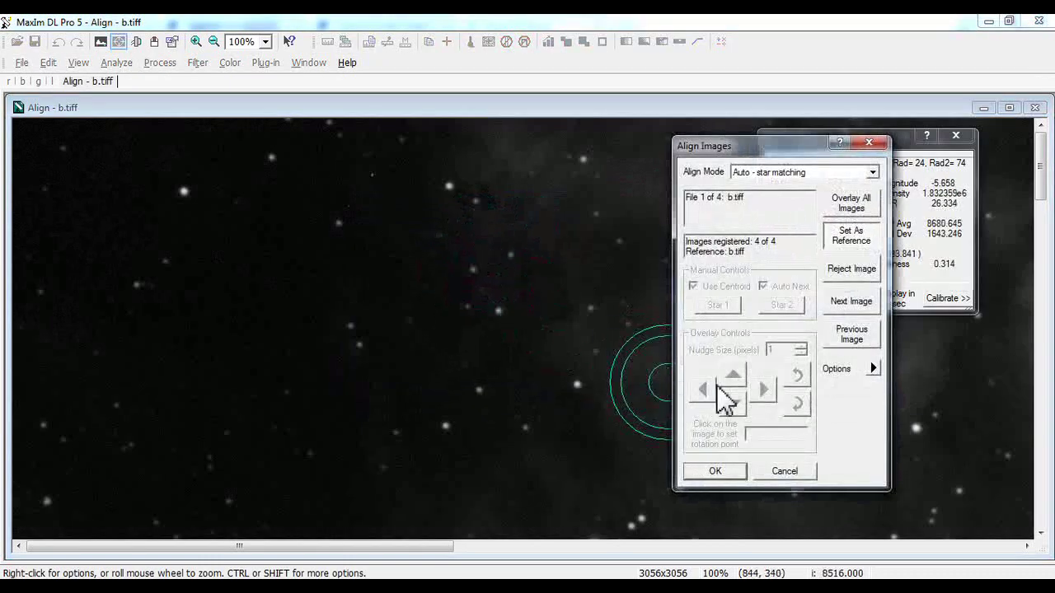
click(740, 471)
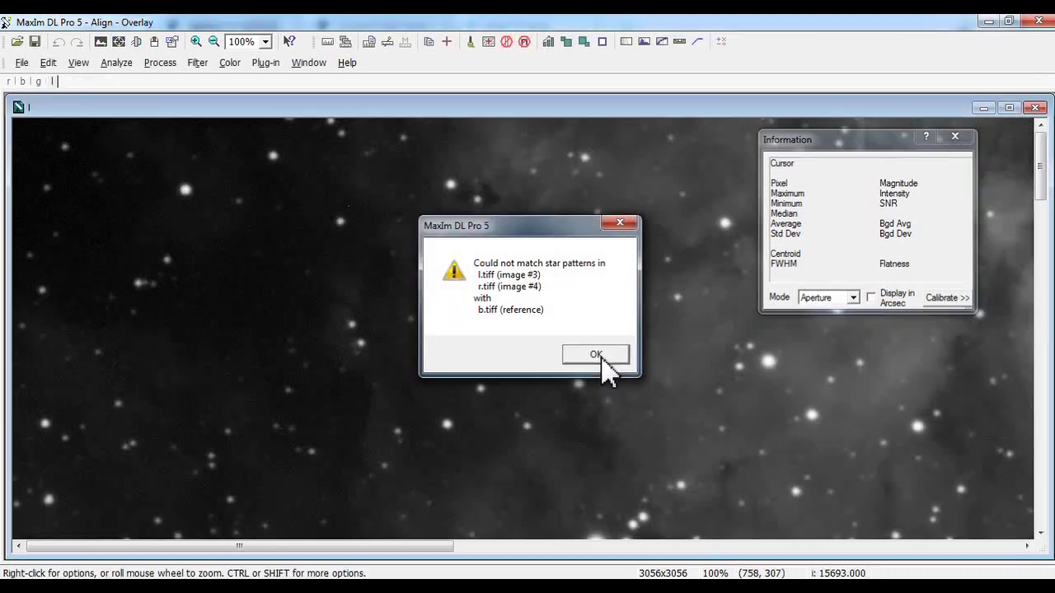
click(599, 356)
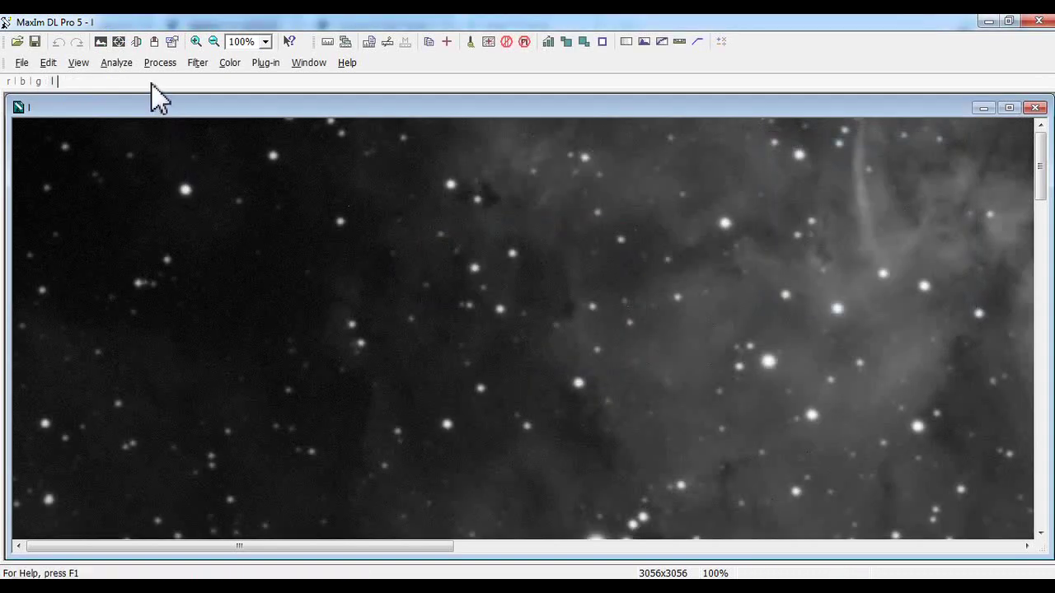
- Try to align the channel images by automatic star matching, adding l.tiff first as the reference, followed by all four files
click(163, 64)
click(191, 180)
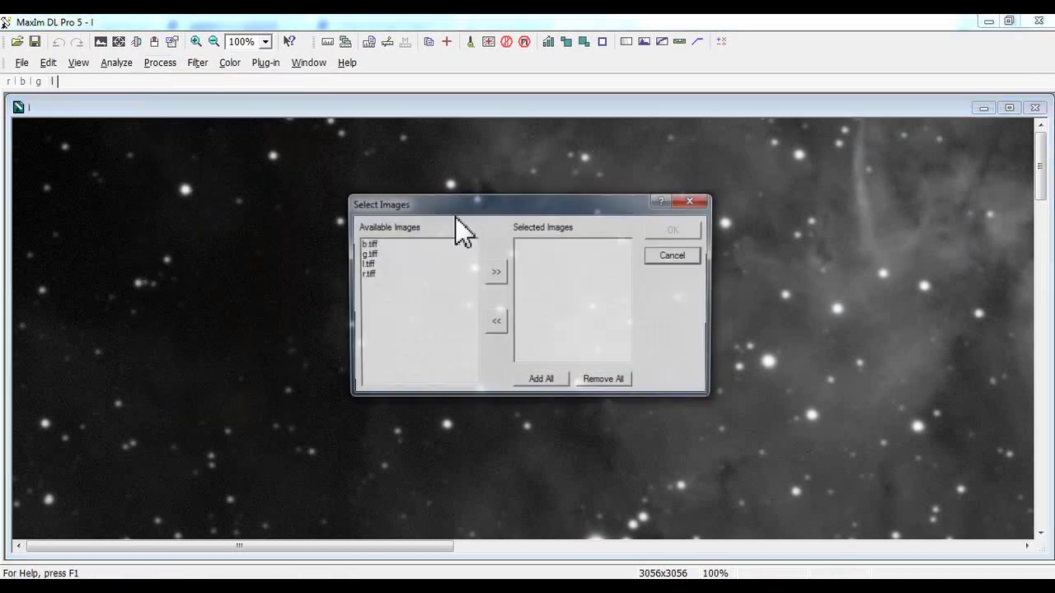
click(387, 263)
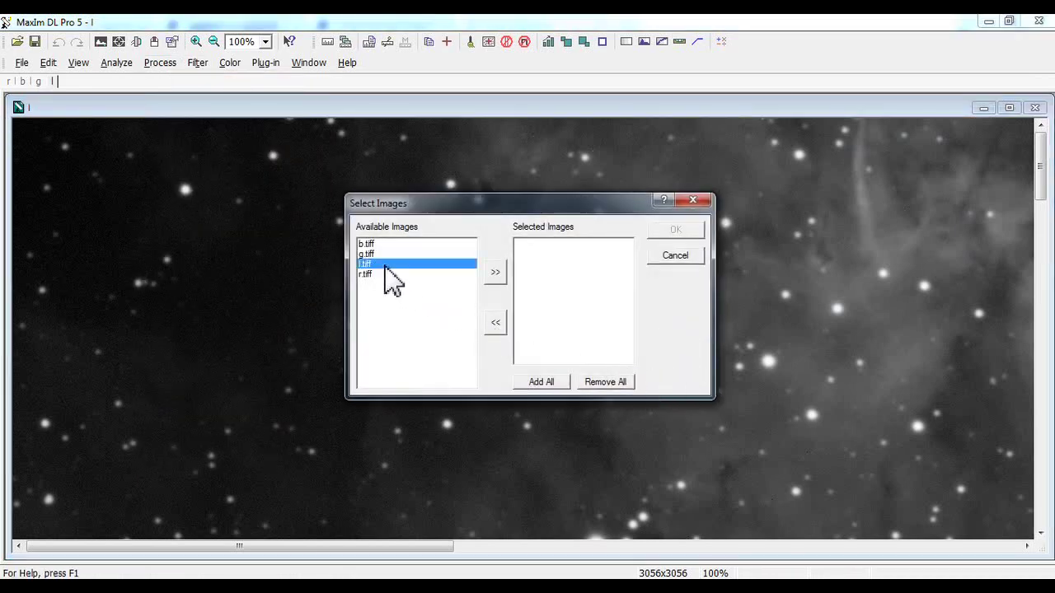
click(494, 272)
click(541, 382)
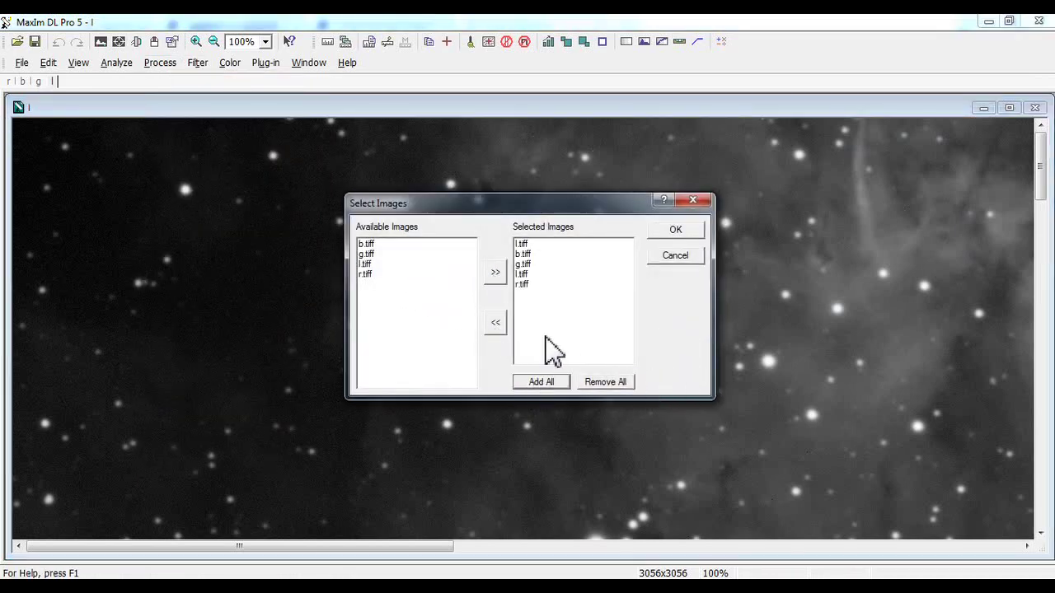
click(692, 226)
click(704, 471)
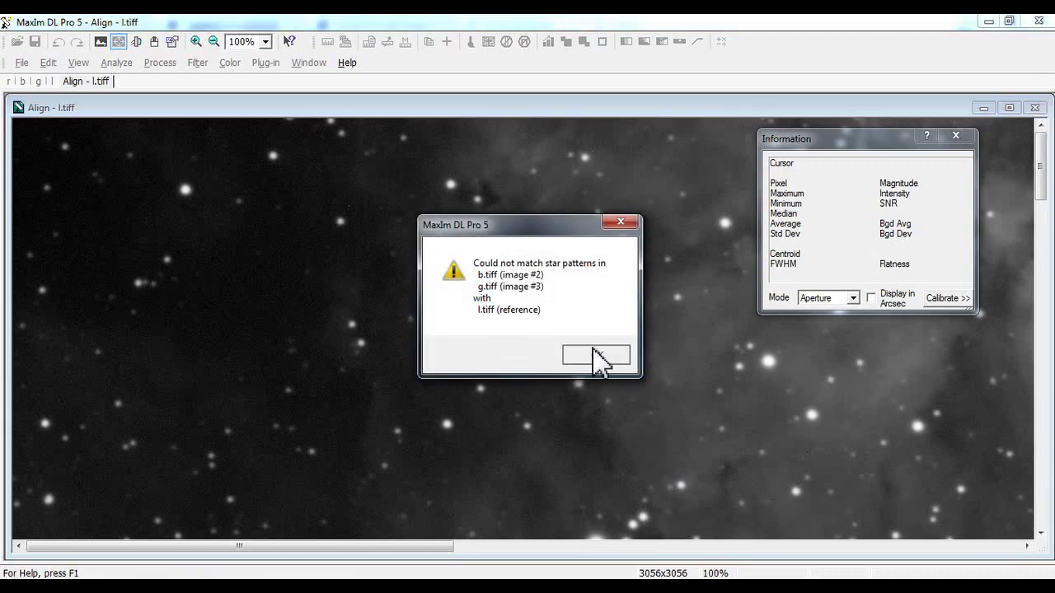
click(597, 355)
- Align all four channel images with the Auto - Correlation mode, using b.tiff as the reference
click(198, 63)
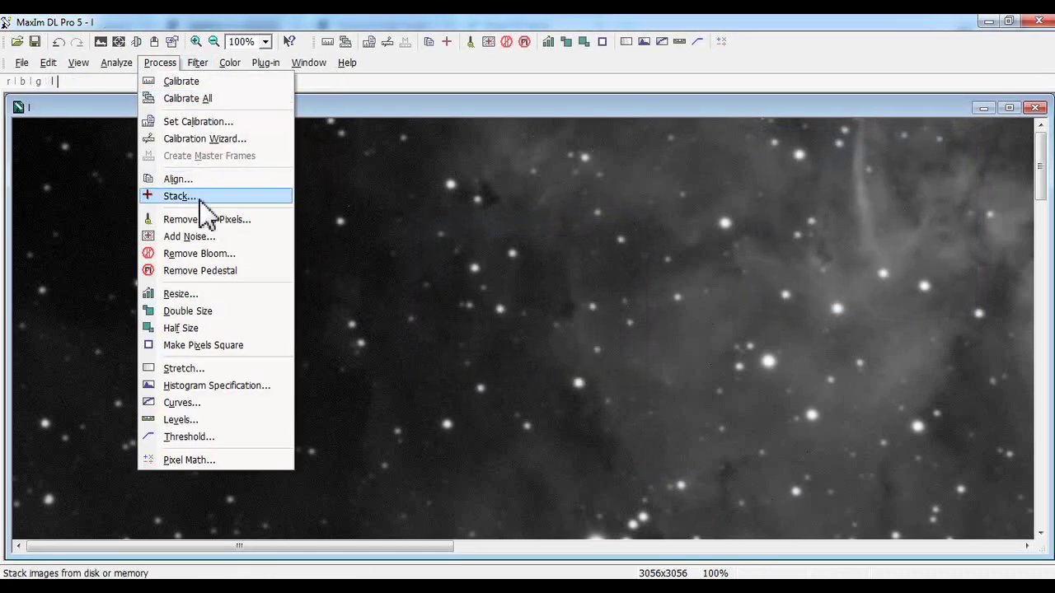
click(200, 197)
click(541, 381)
click(675, 230)
click(763, 172)
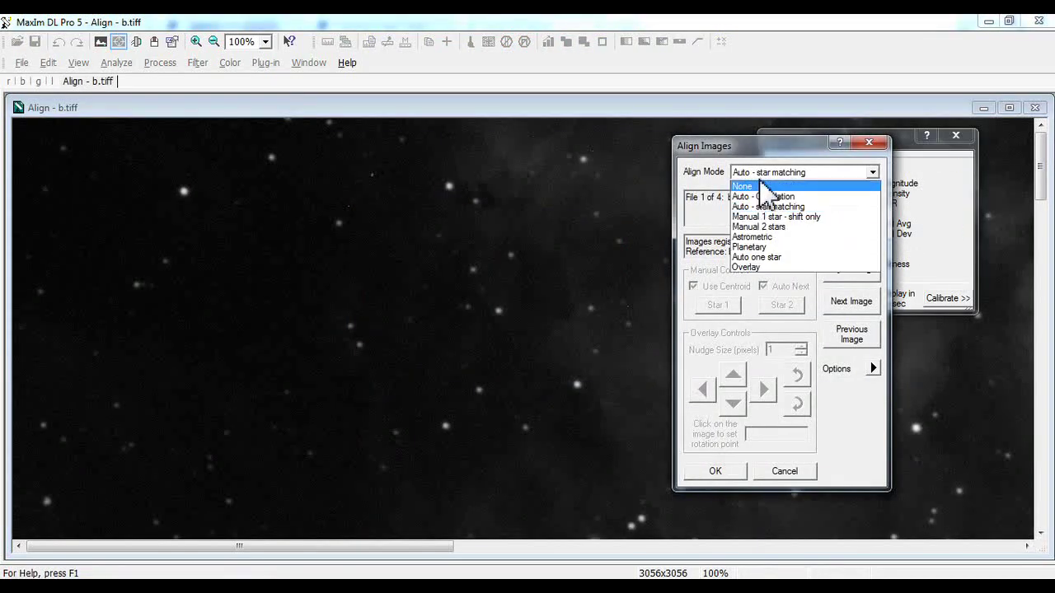
click(759, 195)
click(739, 474)
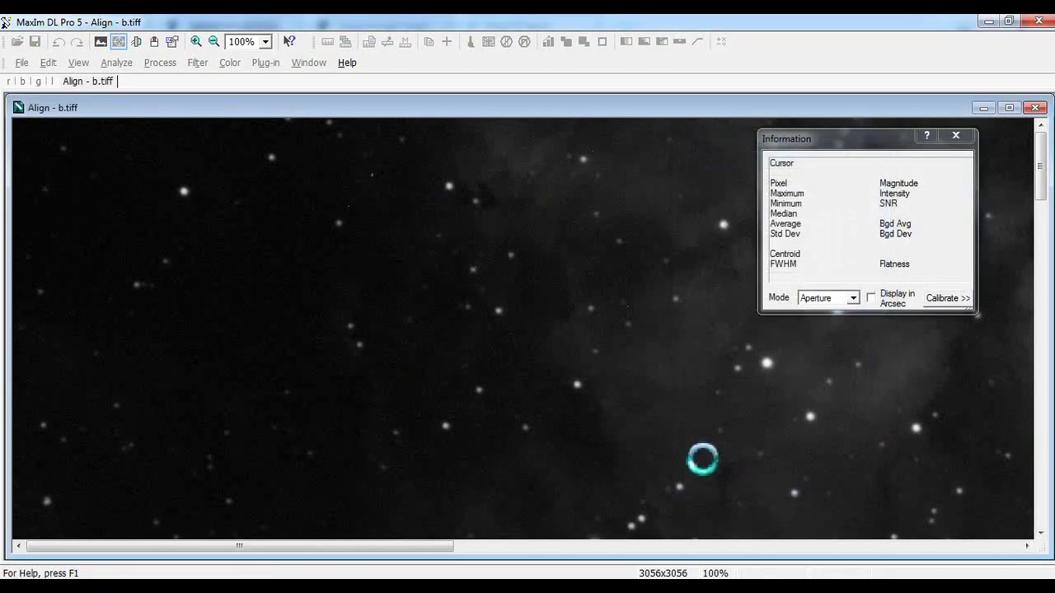
- Examine the g, l, b and r images one after another to check how well their stars line up
scroll(624, 420, down, 10)
scroll(357, 353, up, 1)
click(38, 81)
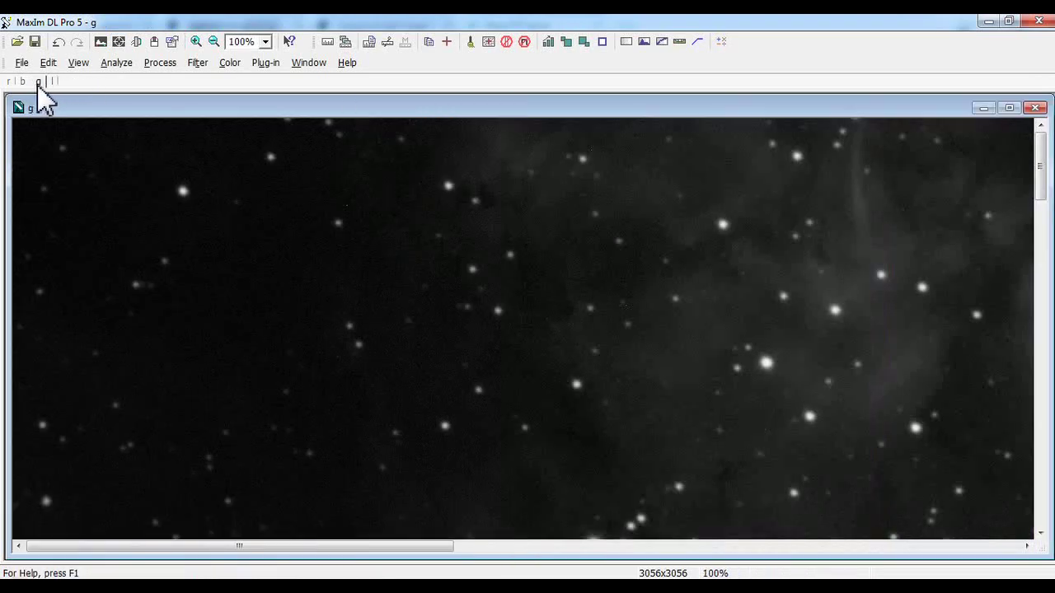
scroll(219, 322, down, 6)
scroll(217, 325, down, 2)
scroll(216, 324, up, 1)
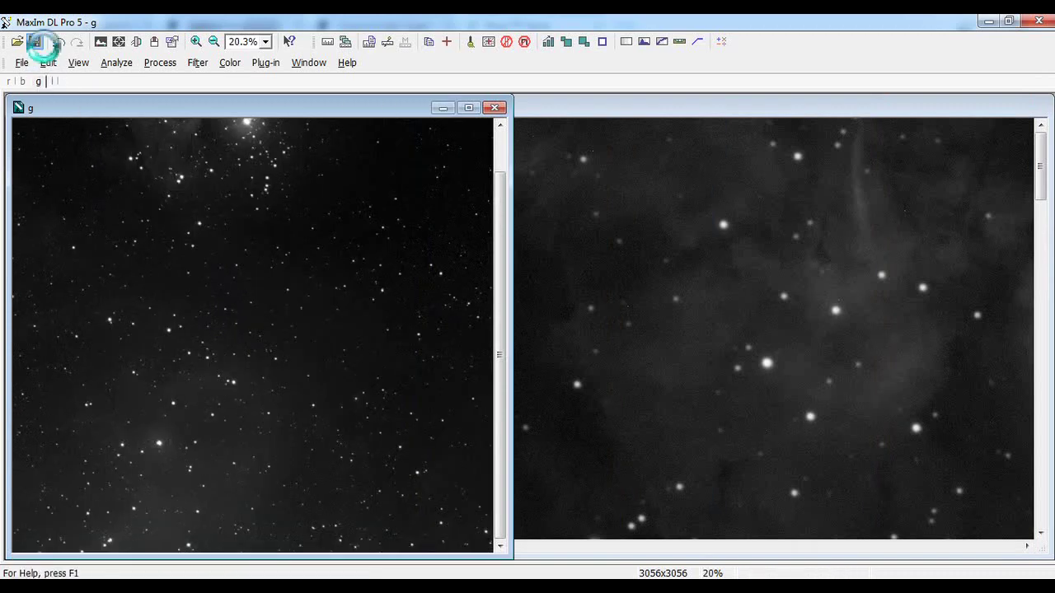
click(14, 80)
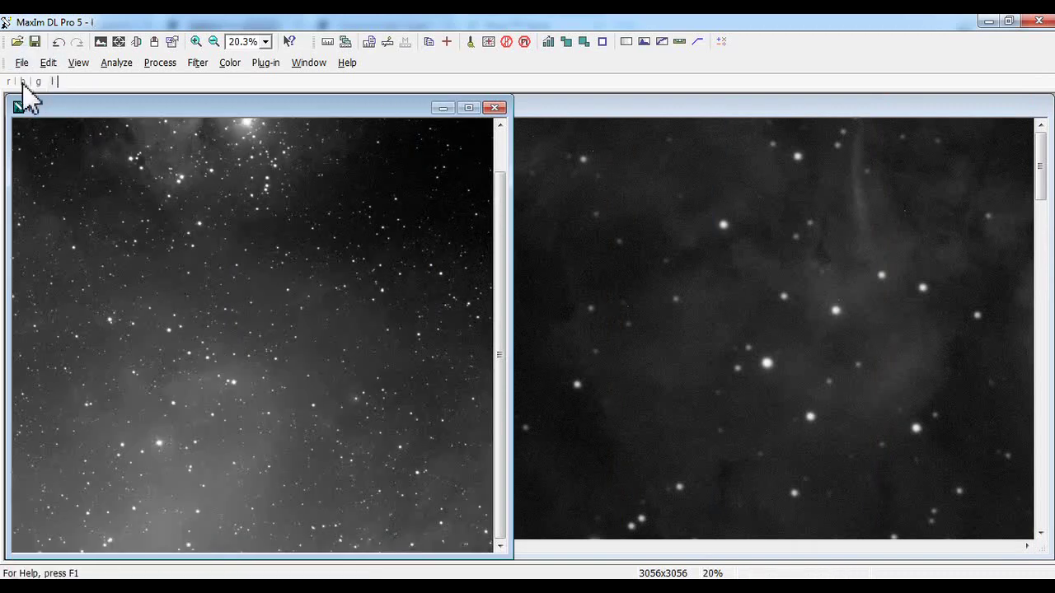
click(24, 81)
click(10, 81)
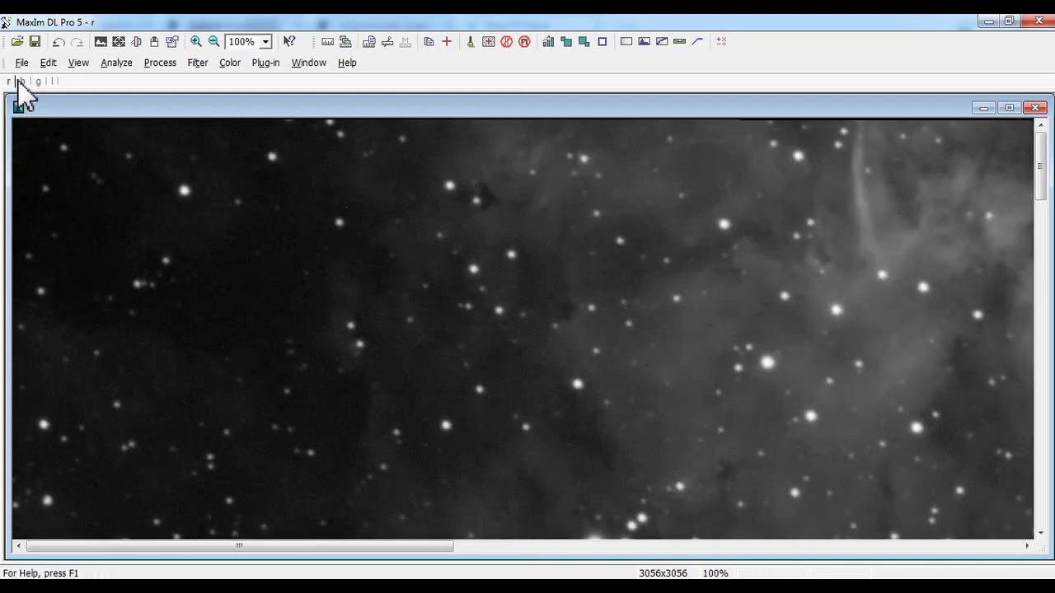
- Combine l.tiff, r.tiff, g.tiff and b.tiff into an LRGB color image, aligning the planes with Auto - Correlation
click(230, 63)
mouse_move(198, 65)
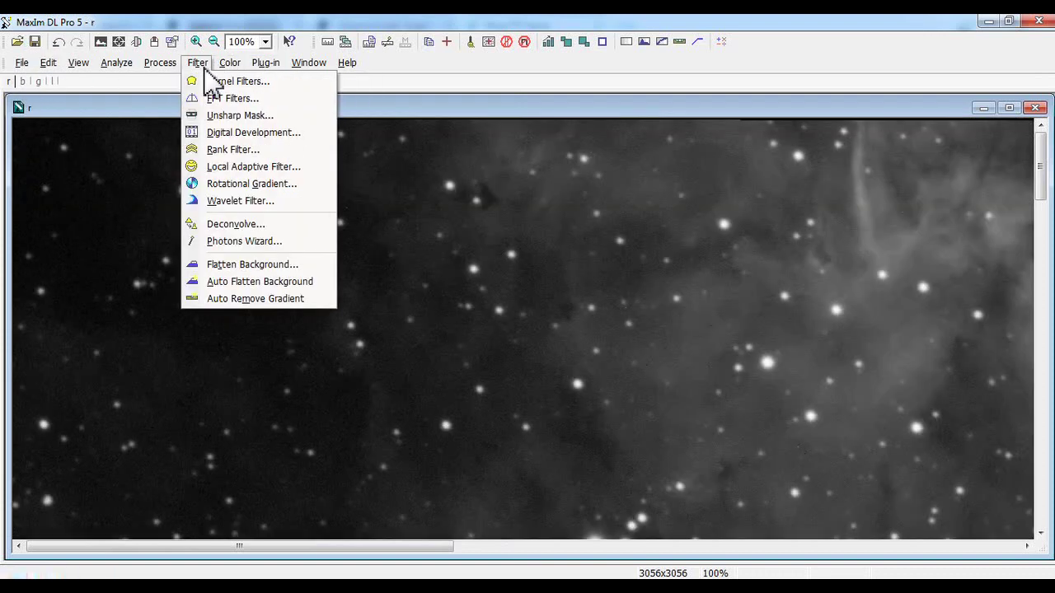
mouse_move(232, 64)
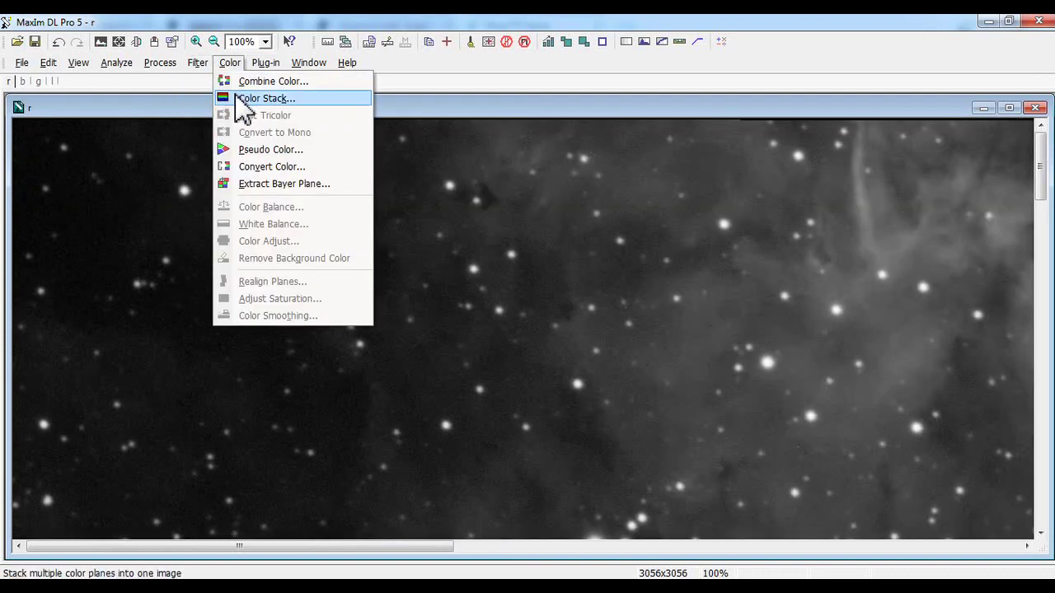
click(241, 83)
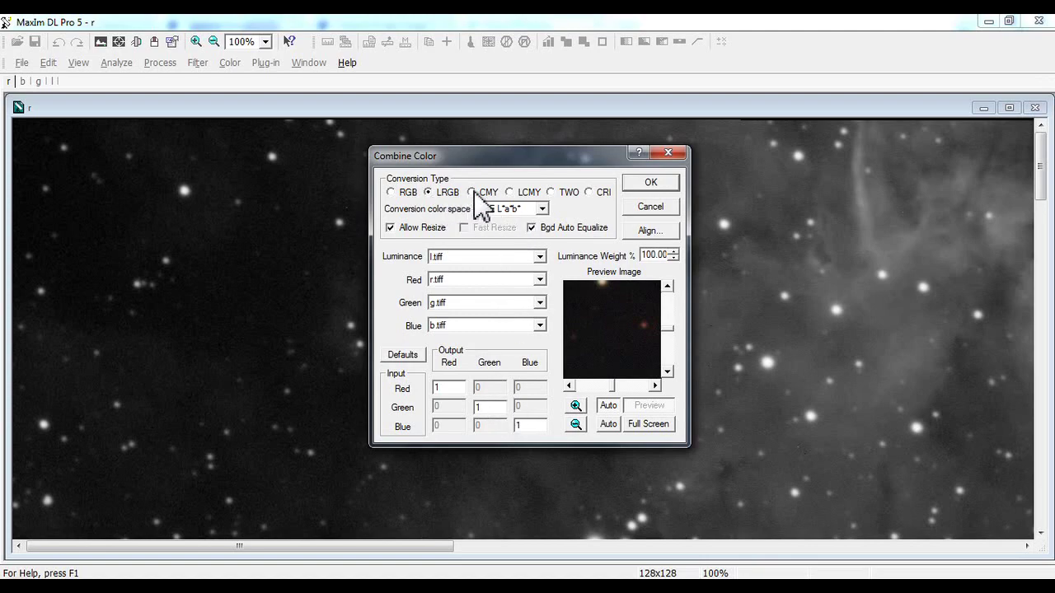
click(650, 232)
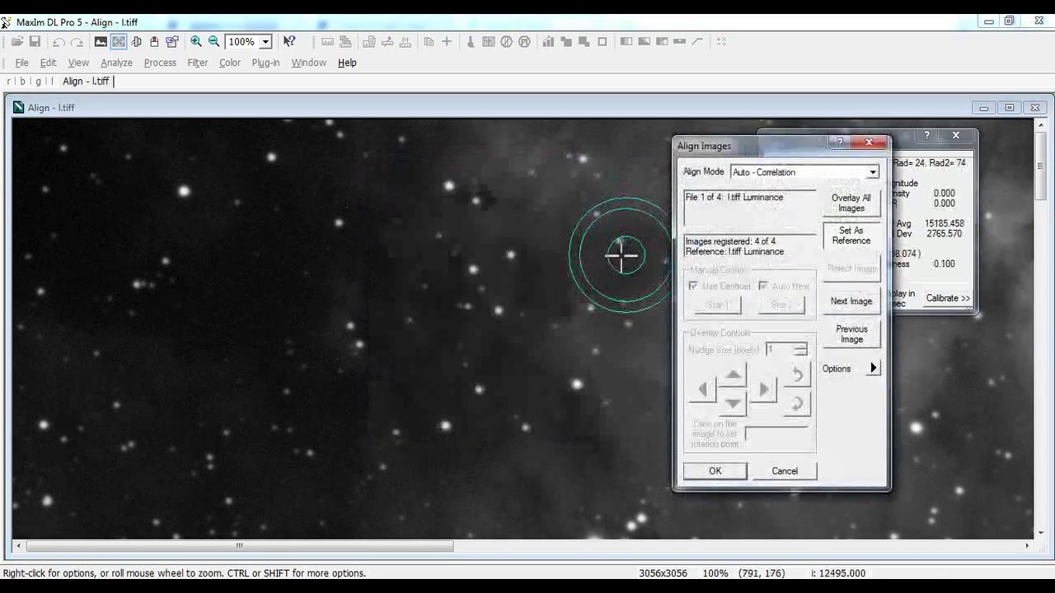
click(817, 174)
click(818, 174)
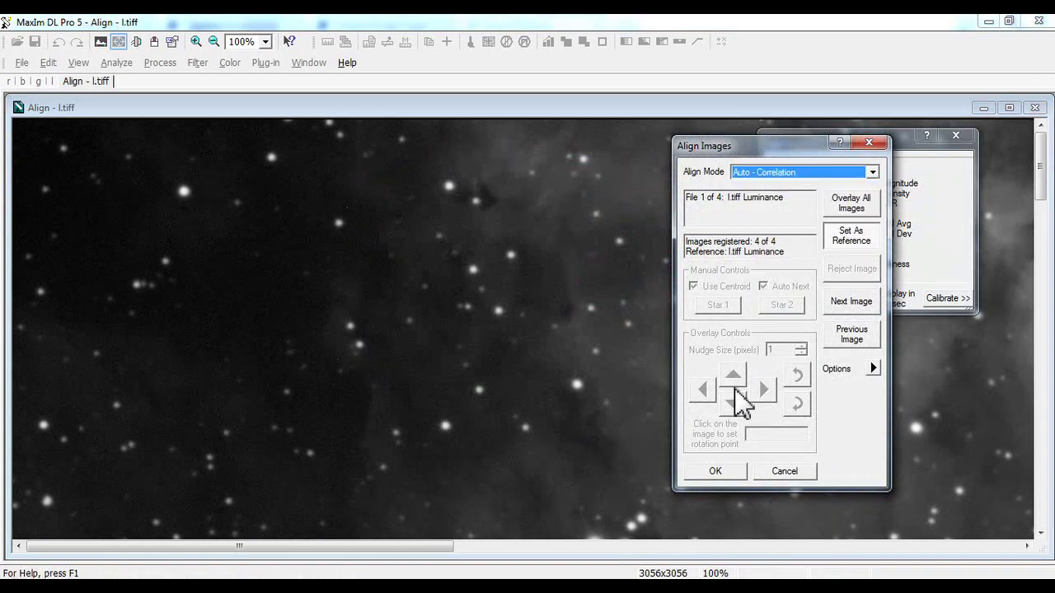
click(727, 474)
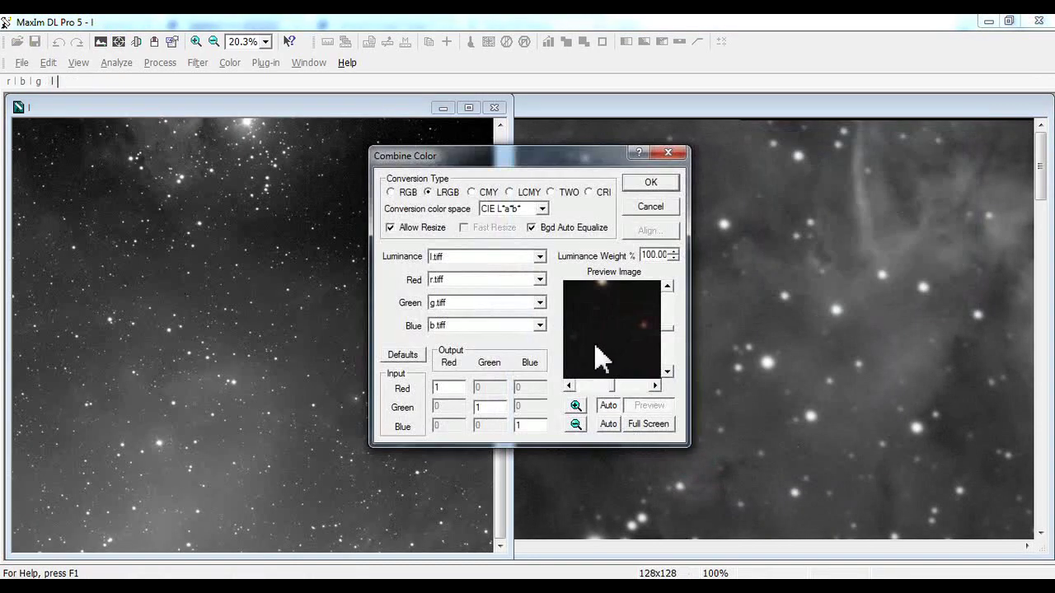
click(650, 183)
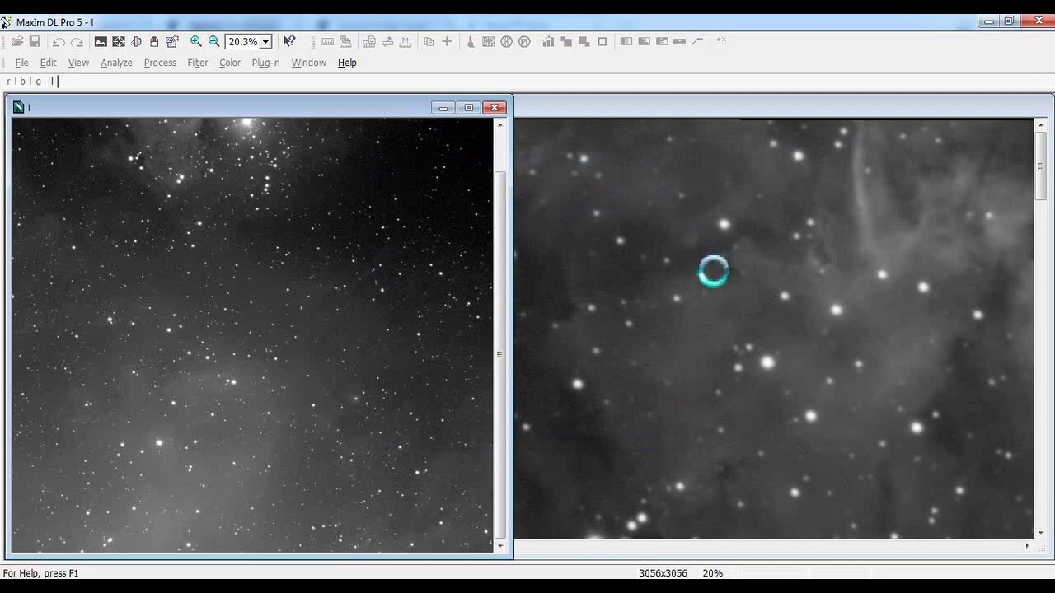
- Apply Digital Development to the combined LRGB image with the Kernel - User Filter and automatic background and mid-level
scroll(722, 286, down, 4)
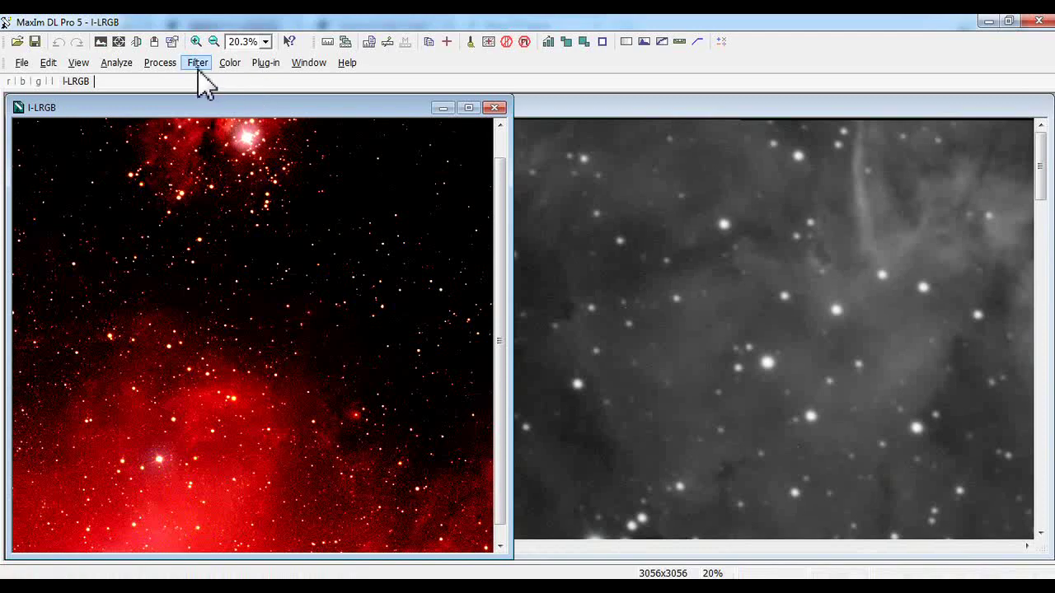
click(198, 64)
click(254, 132)
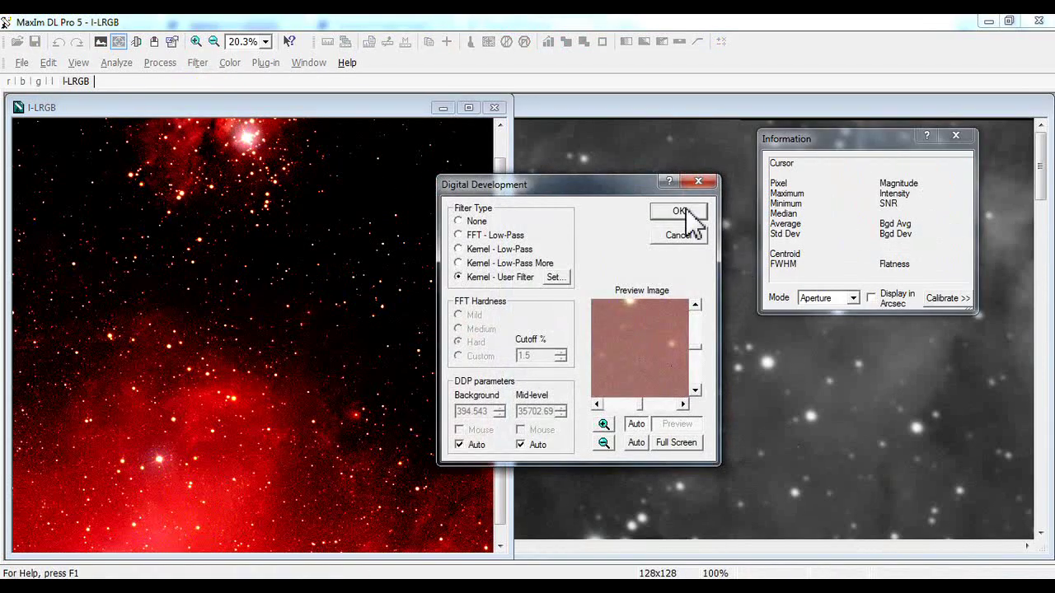
click(688, 213)
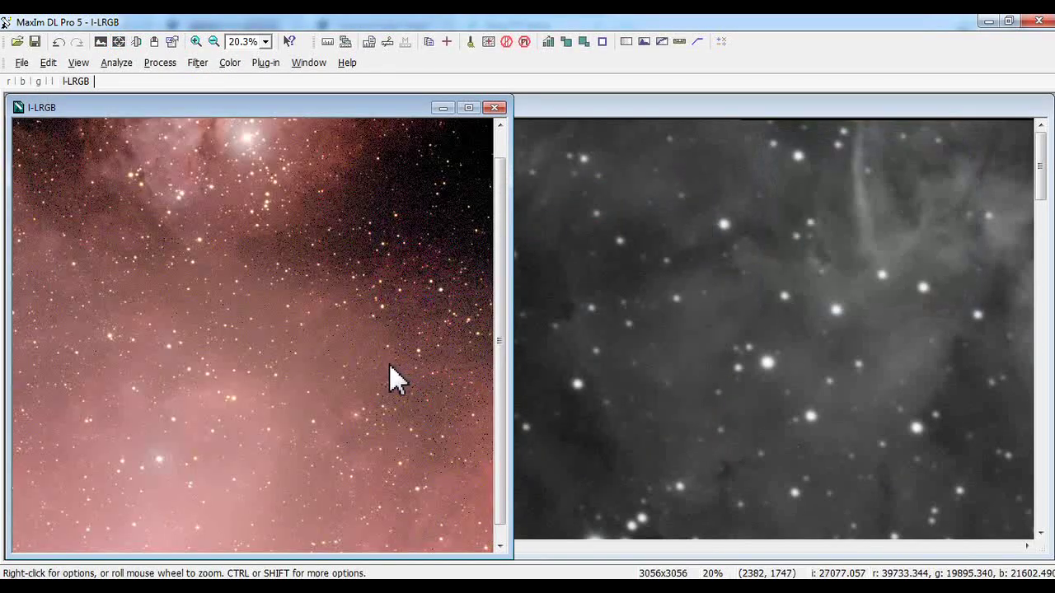
scroll(261, 332, down, 1)
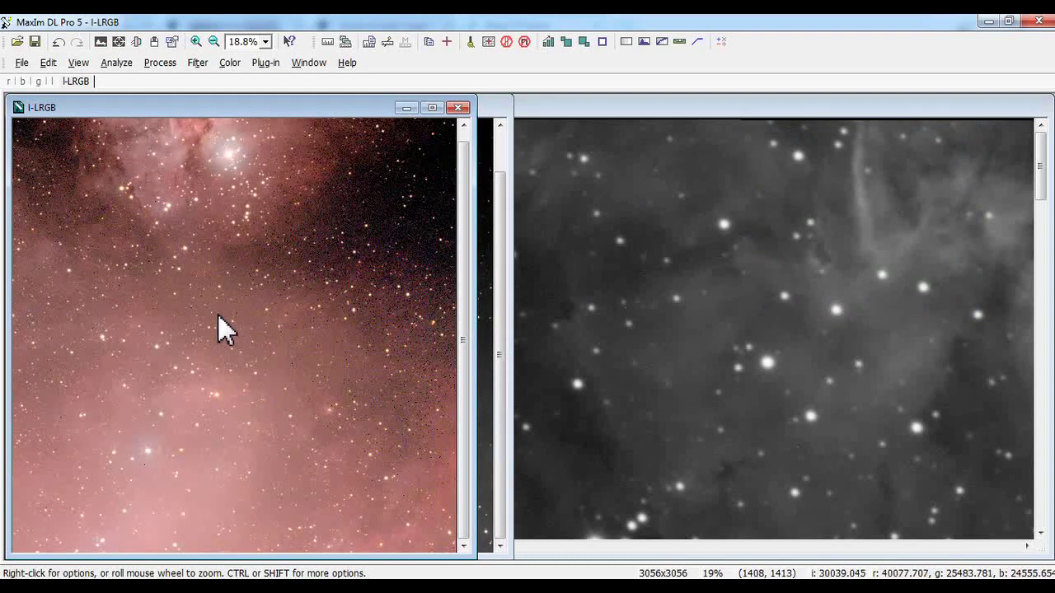
- Save the processed color image as l-LRGB in FITS format, 16-bit Int and uncompressed, with a Linear Only screen stretch and 16-bit output range
click(458, 109)
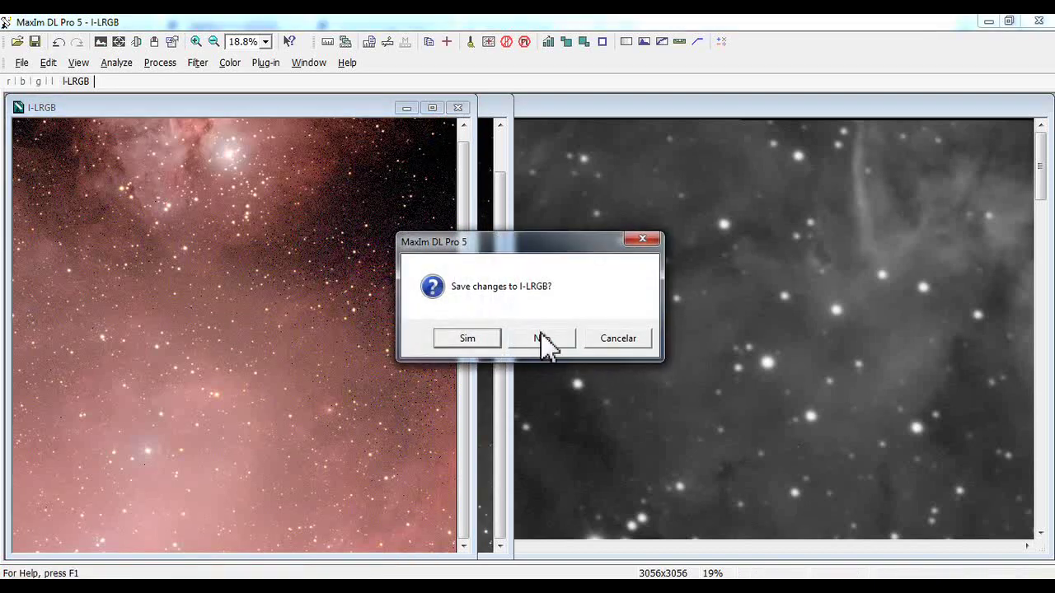
click(606, 339)
click(46, 63)
mouse_move(21, 63)
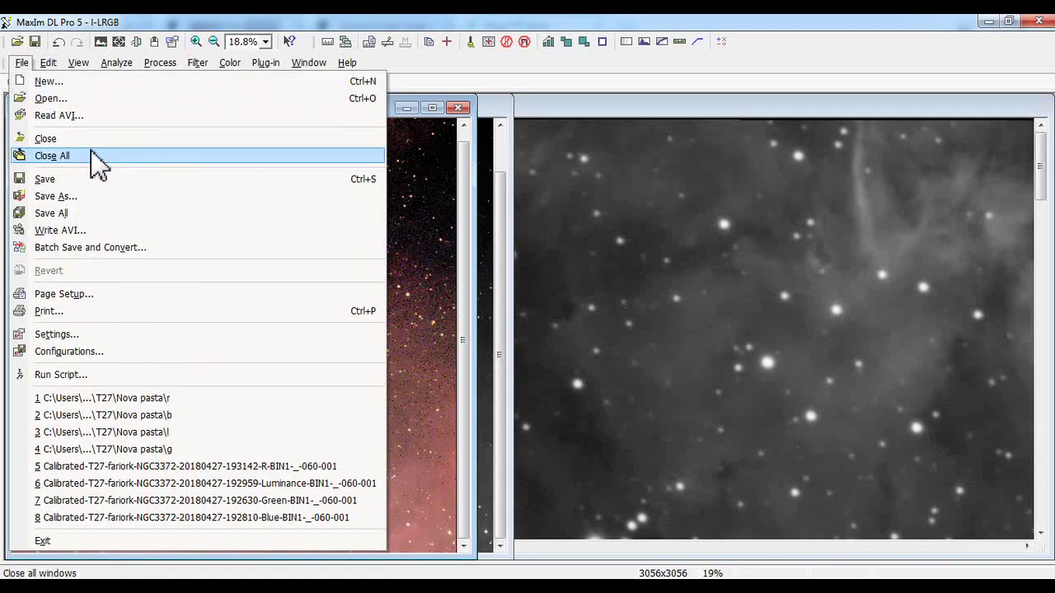
click(94, 198)
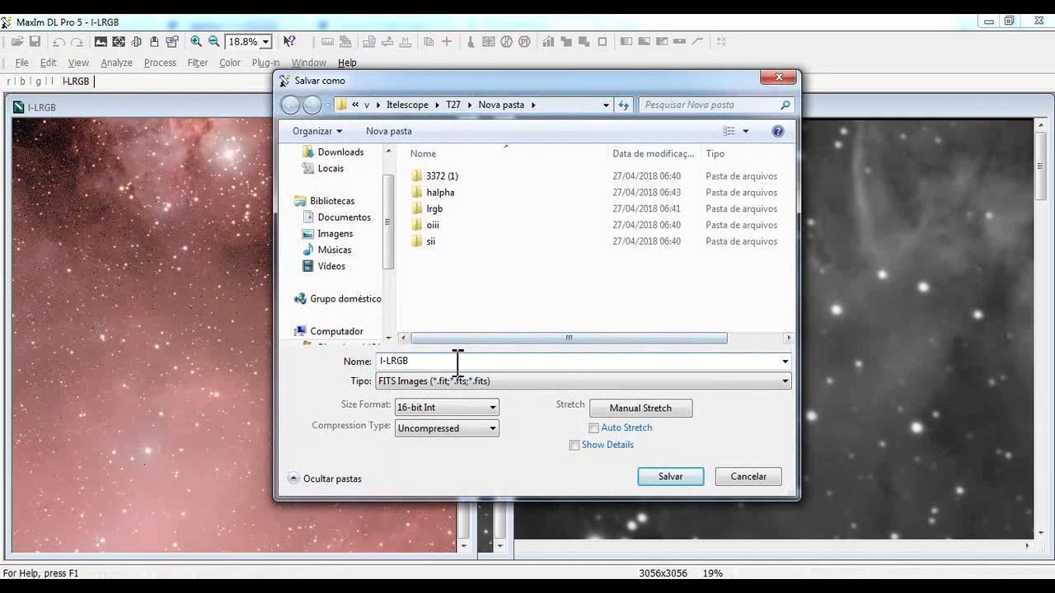
click(636, 408)
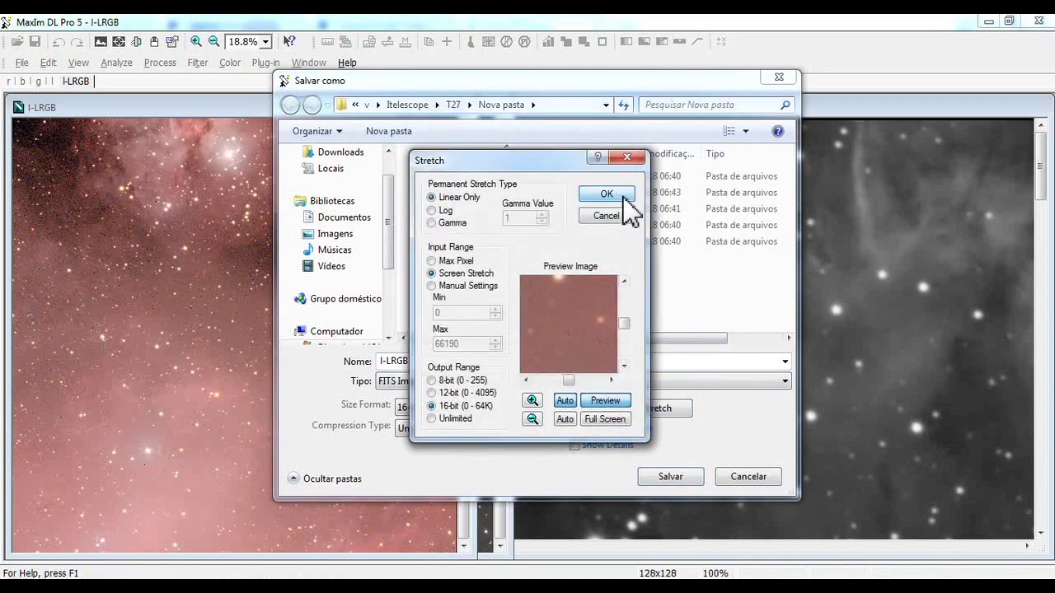
click(616, 194)
click(667, 476)
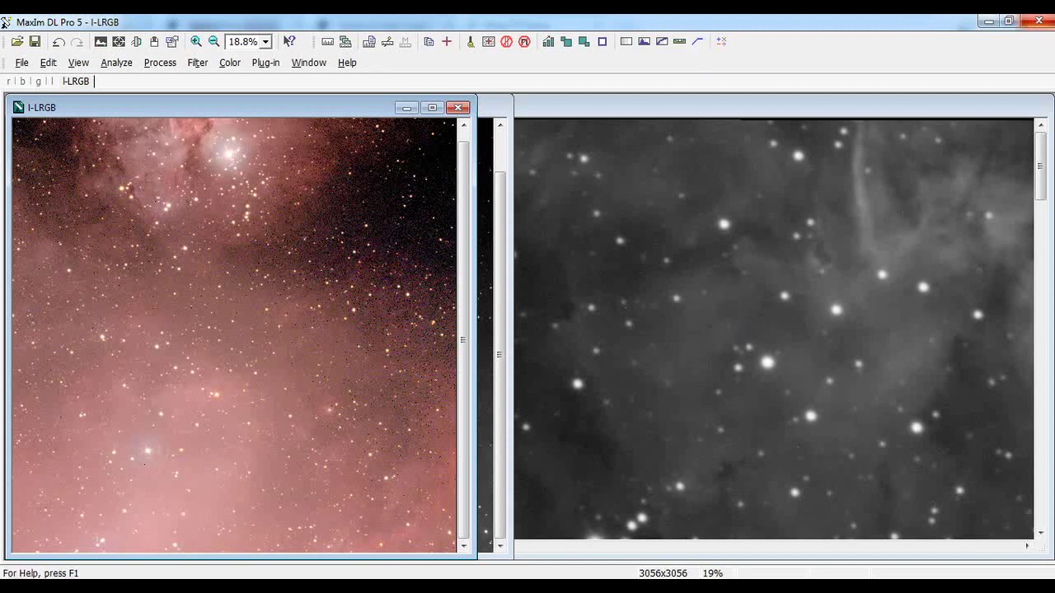
- Close MaxIm DL without saving any of the remaining image changes, and open the halpha folder in the file manager
click(1035, 20)
click(641, 328)
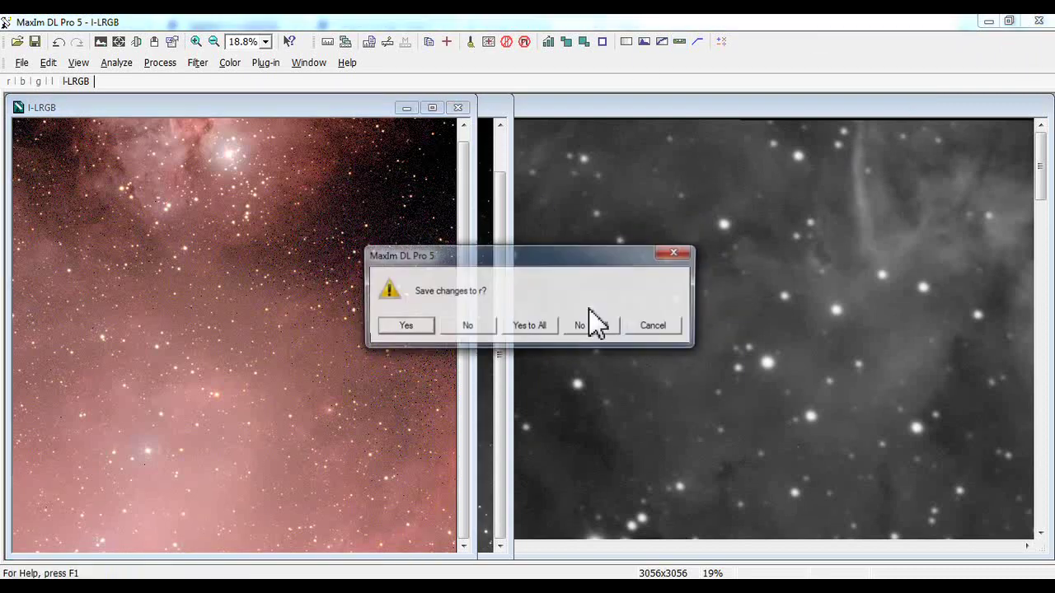
click(581, 327)
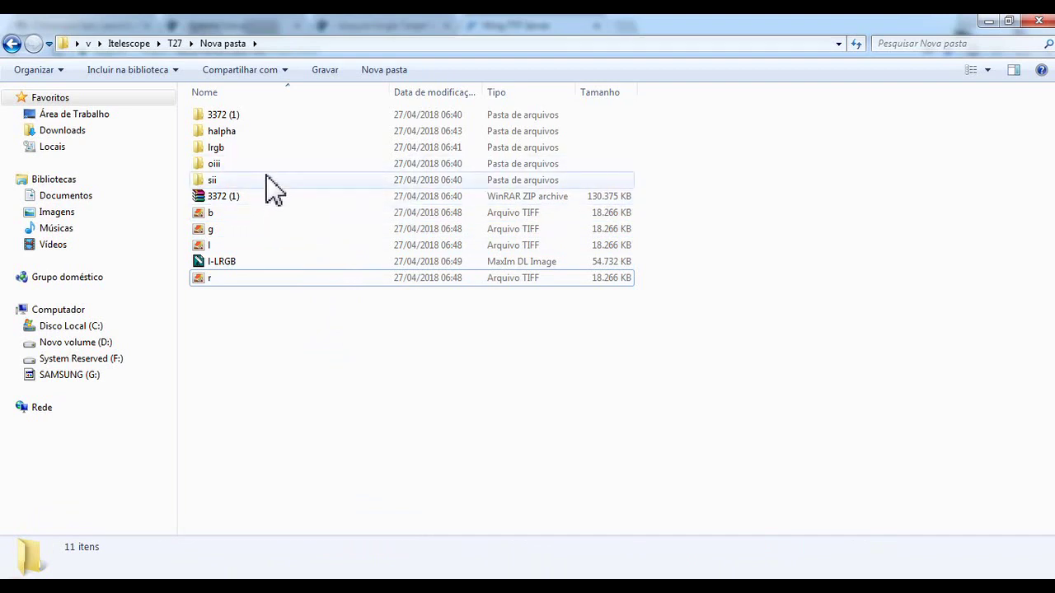
double_click(260, 133)
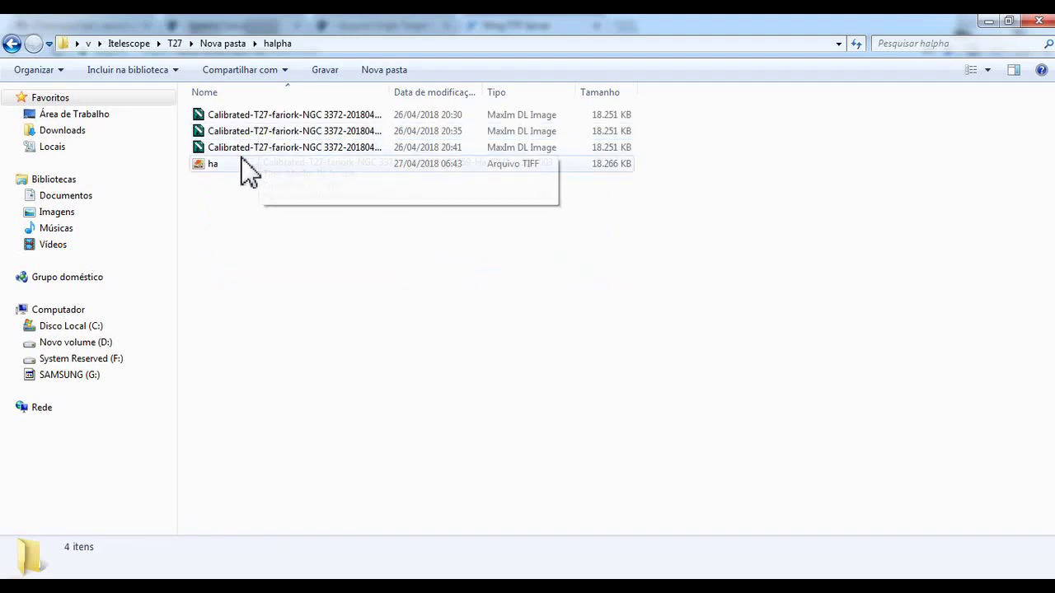
click(215, 171)
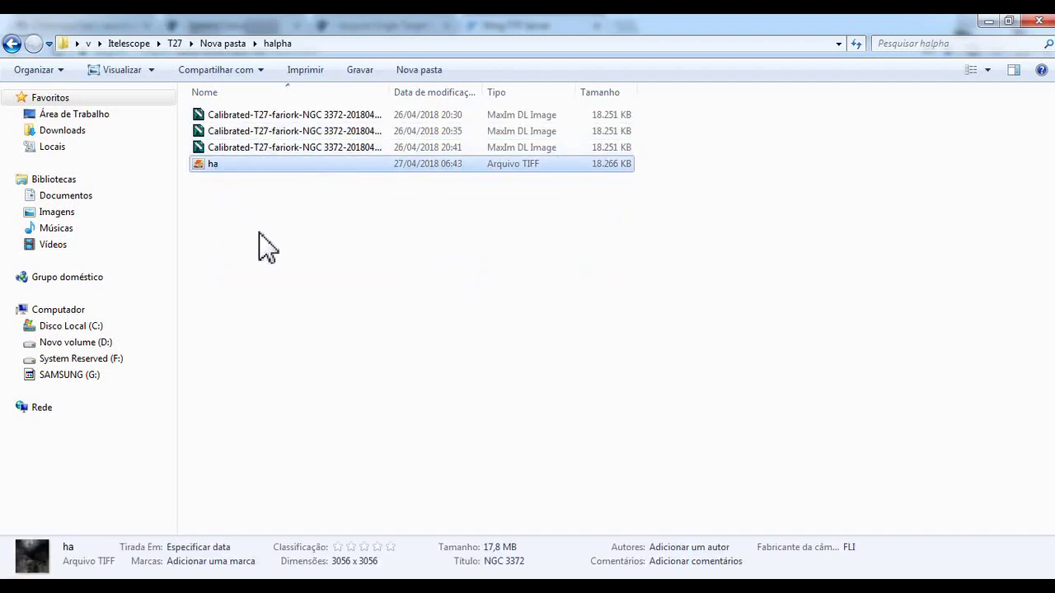
key(Delete)
key(Return)
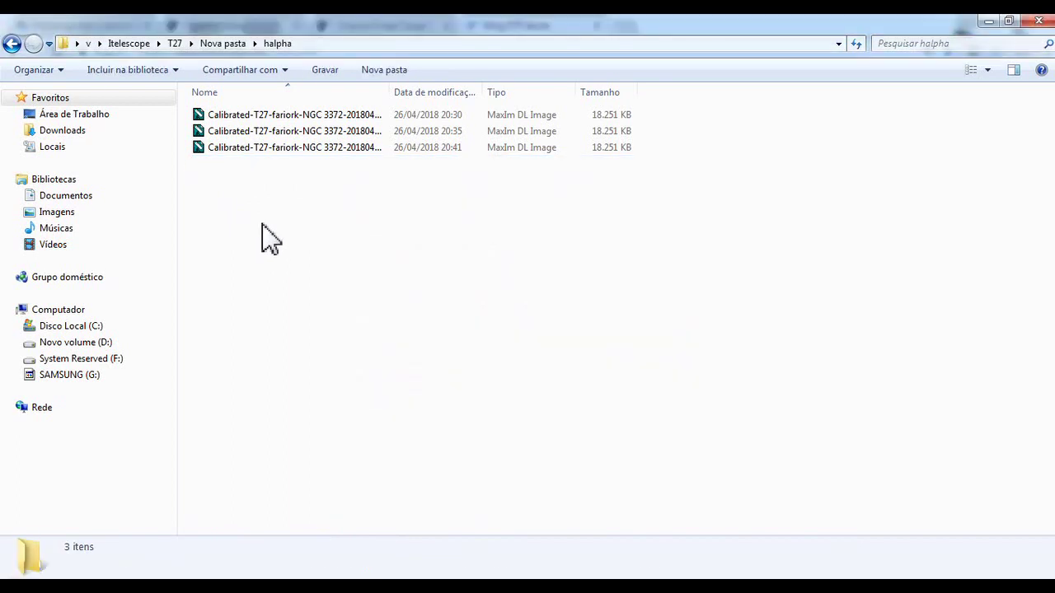
key(ctrl+z)
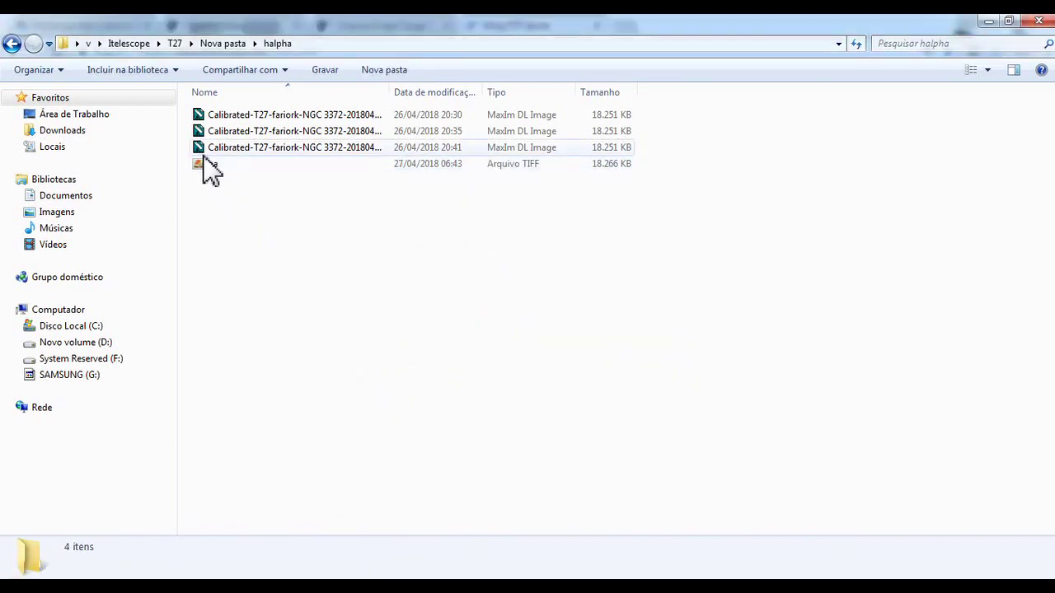
- Open the three calibrated Ha exposures from the halpha folder in MaxIm DL and add them to a new stack group
drag(189, 157, 305, 131)
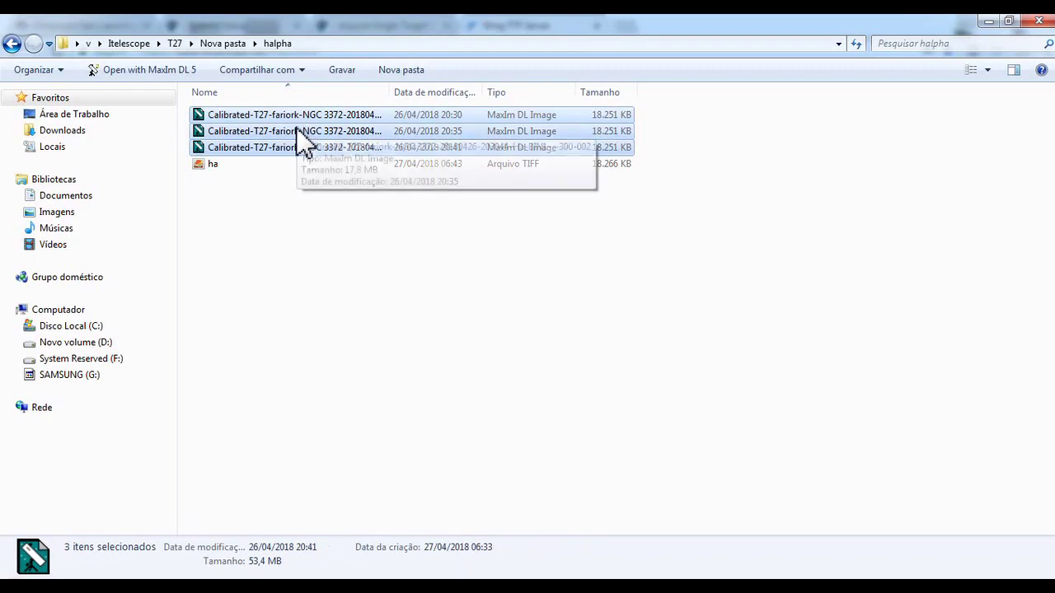
double_click(301, 141)
click(172, 64)
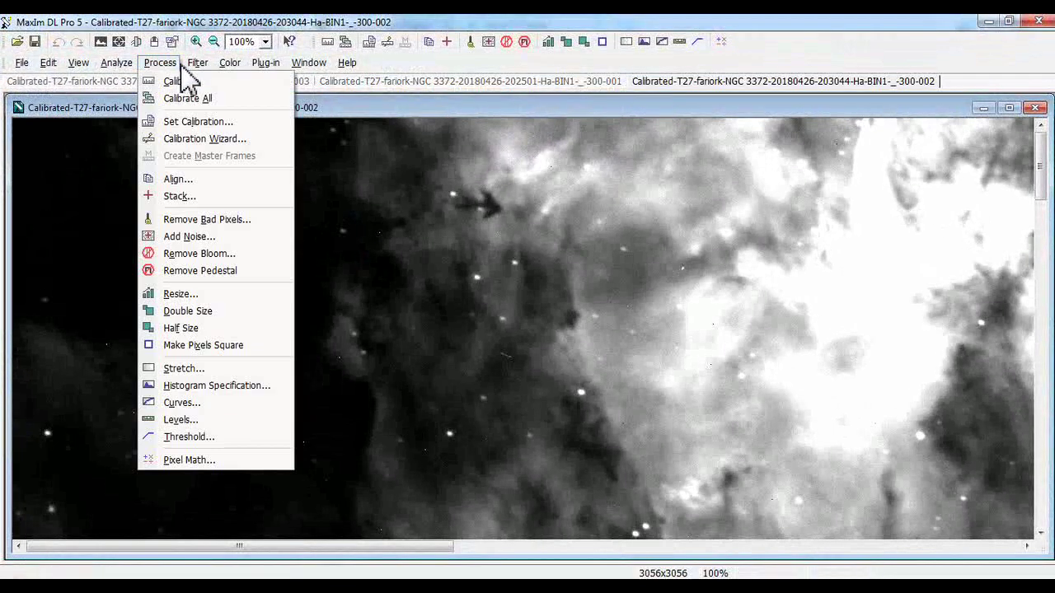
click(178, 198)
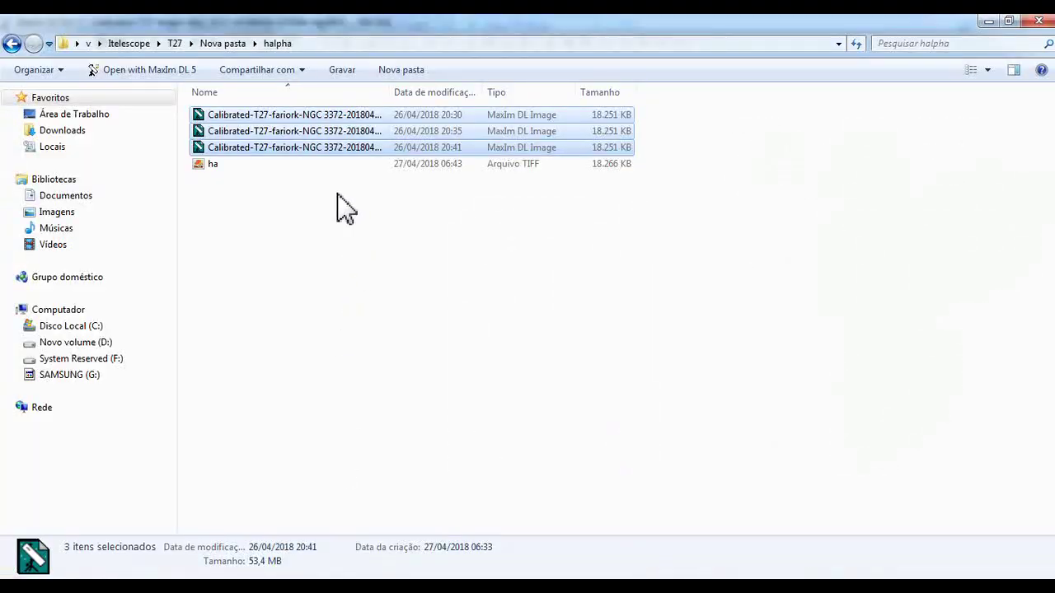
drag(334, 147, 607, 329)
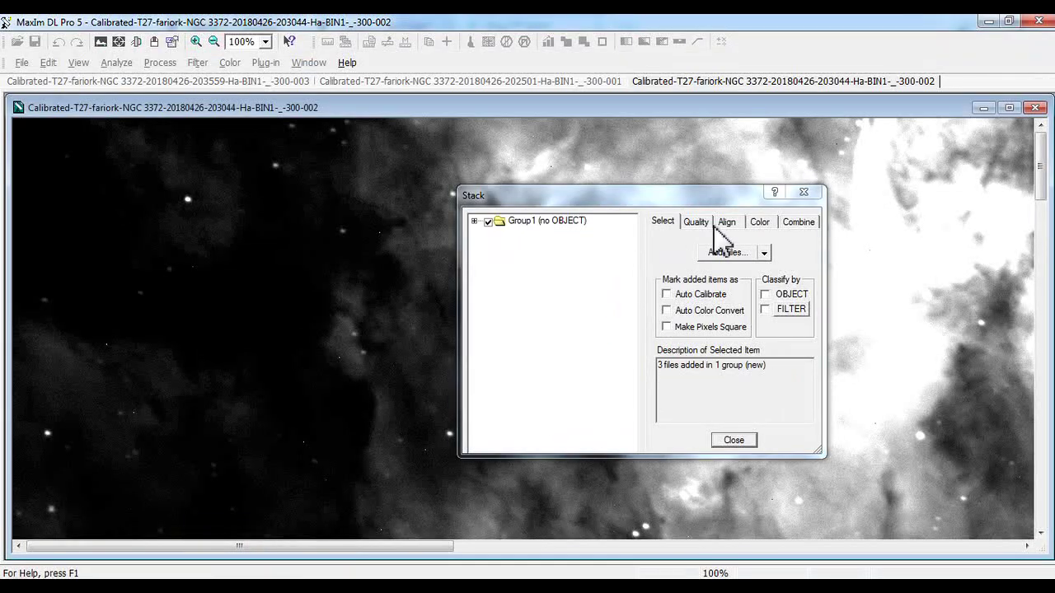
- Stack the three Ha exposures with Auto - star matching alignment, the Sigma Clip method, 16-bit Int format and Linear normalization
click(696, 222)
click(727, 222)
click(736, 381)
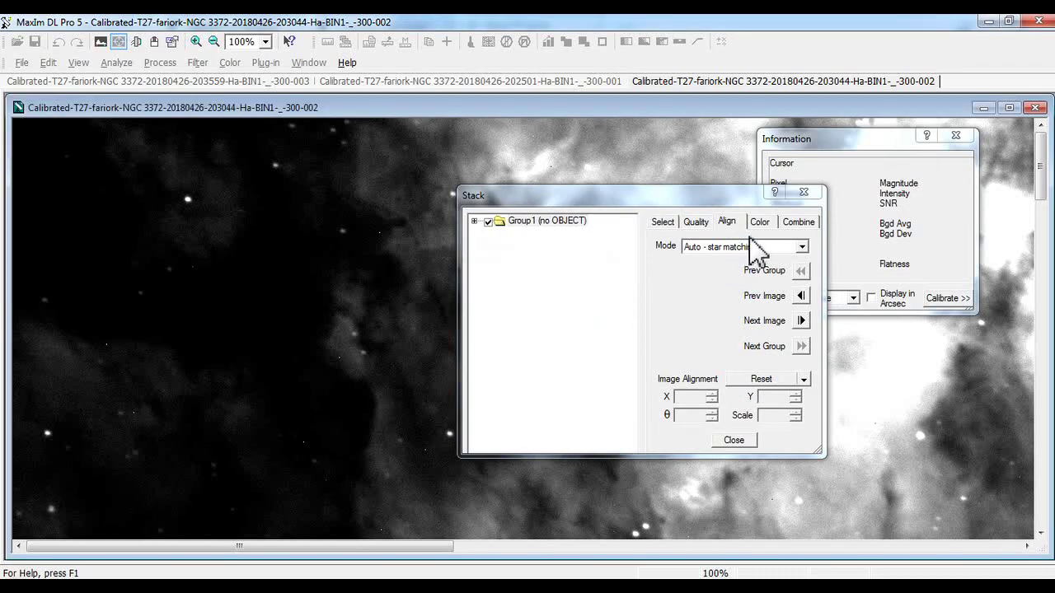
click(759, 222)
click(798, 221)
click(794, 260)
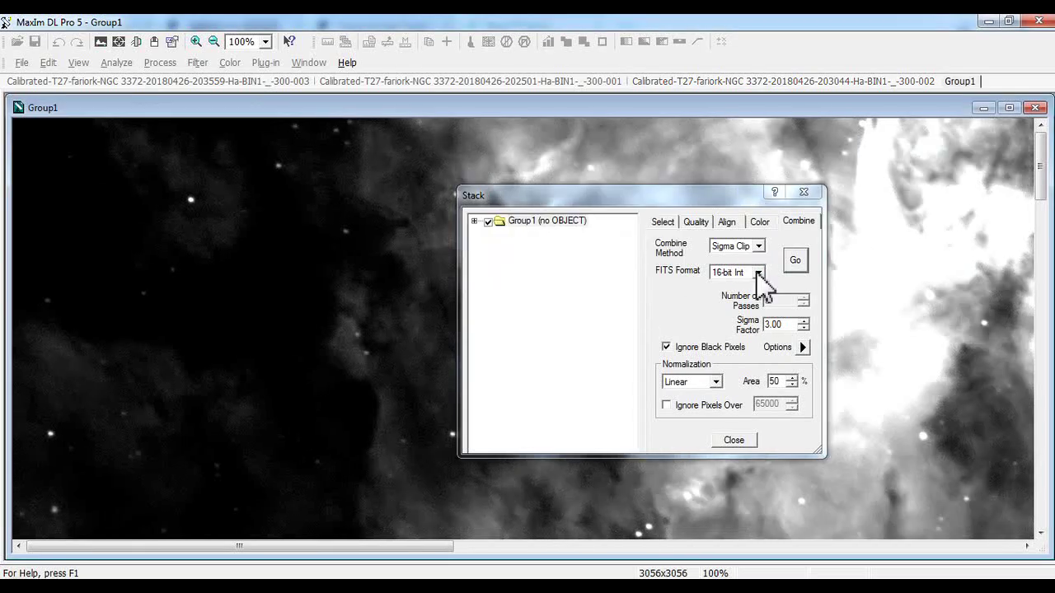
click(795, 263)
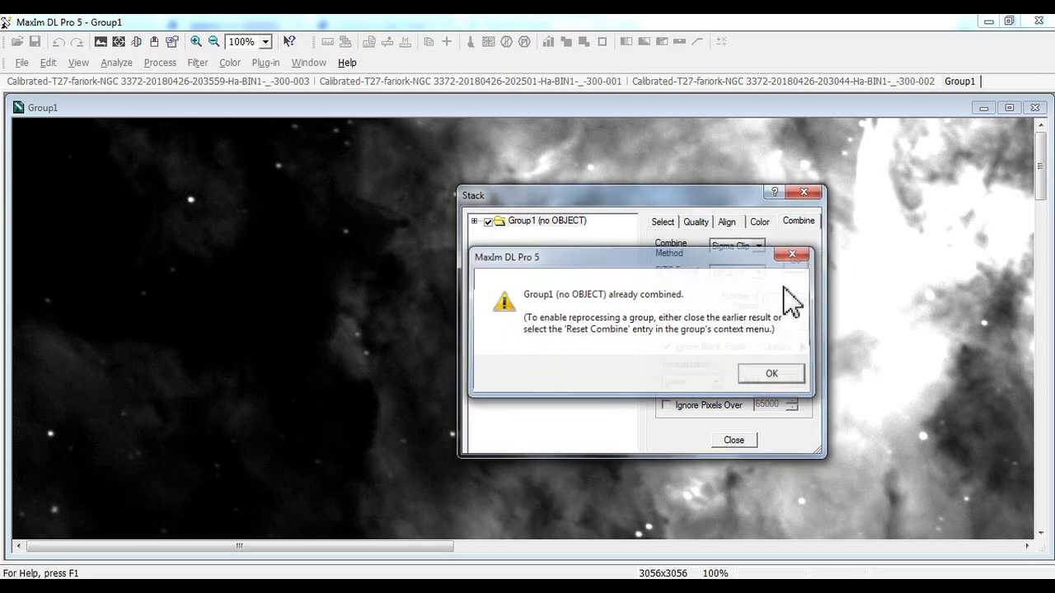
click(773, 373)
click(803, 192)
- Close the three individual Ha exposures
scroll(630, 293, down, 4)
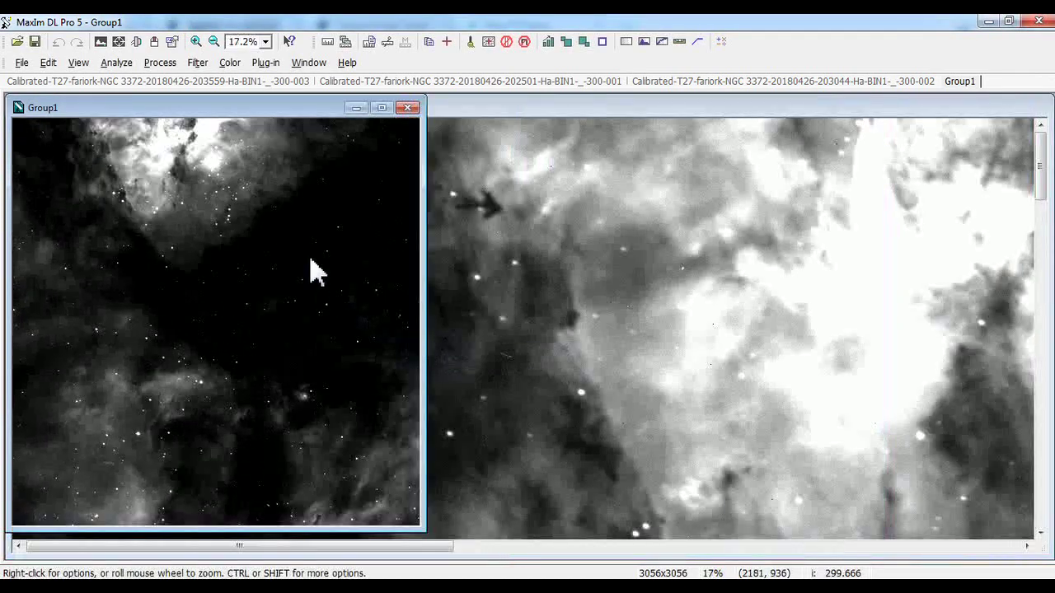
click(198, 63)
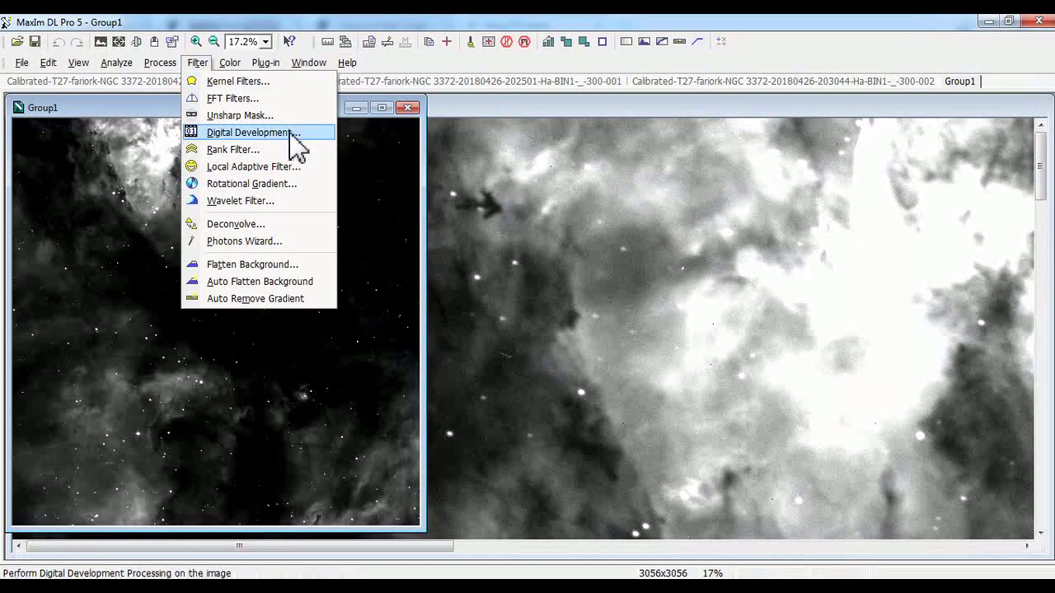
click(473, 123)
click(1035, 108)
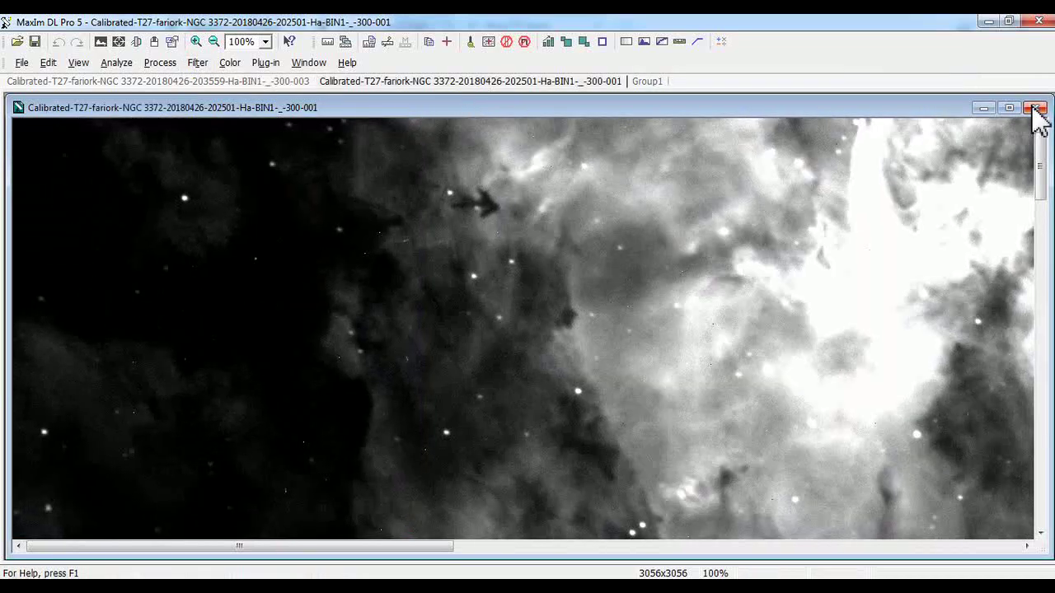
click(1035, 108)
click(1035, 108)
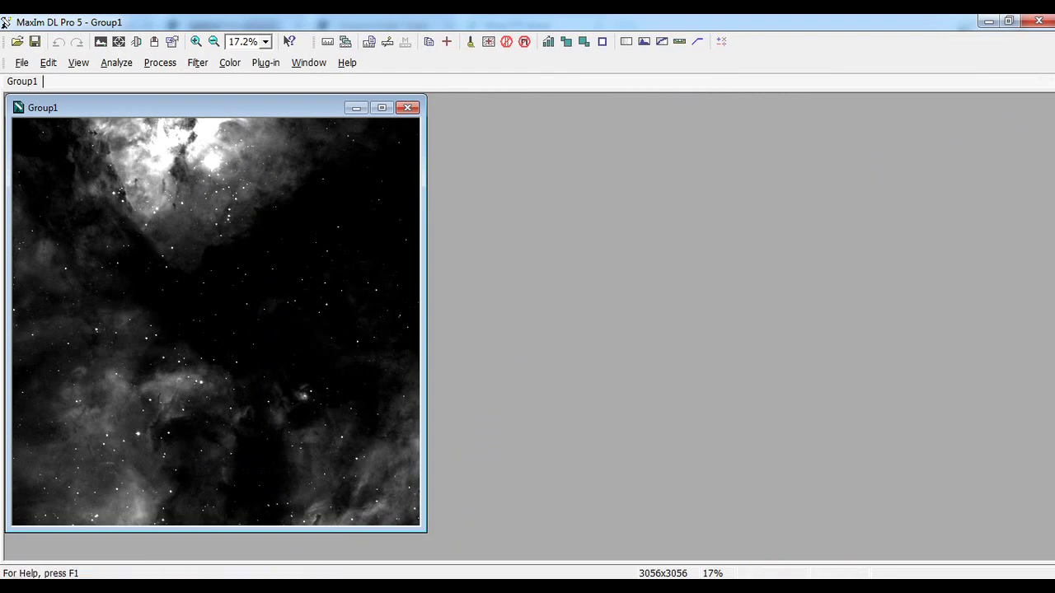
- Open the calibrated OIII exposure of NGC3372 from the oiii folder in MaxIm DL
mouse_move(309, 587)
click(343, 587)
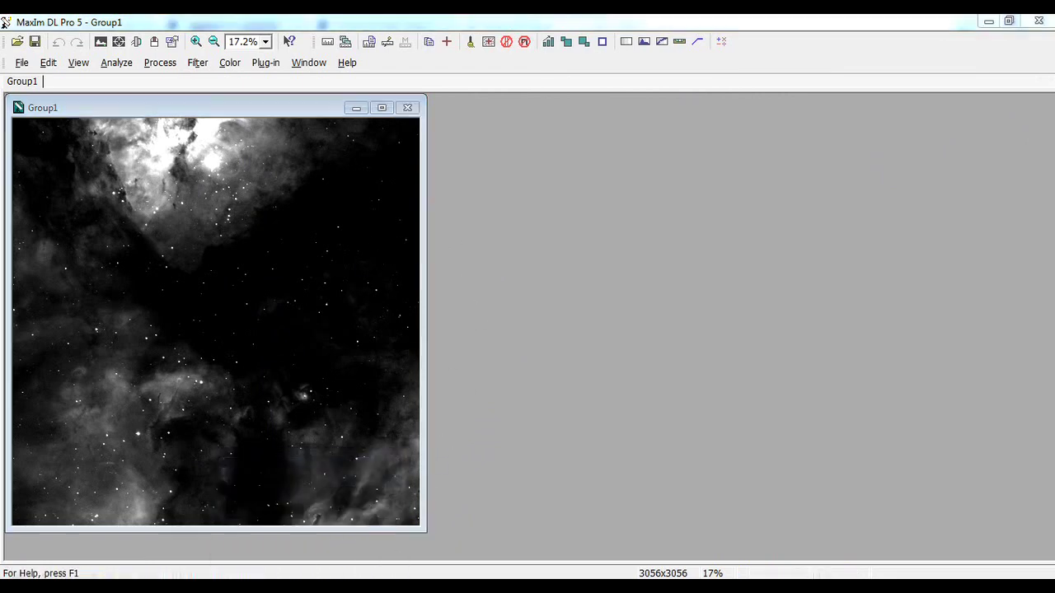
click(12, 43)
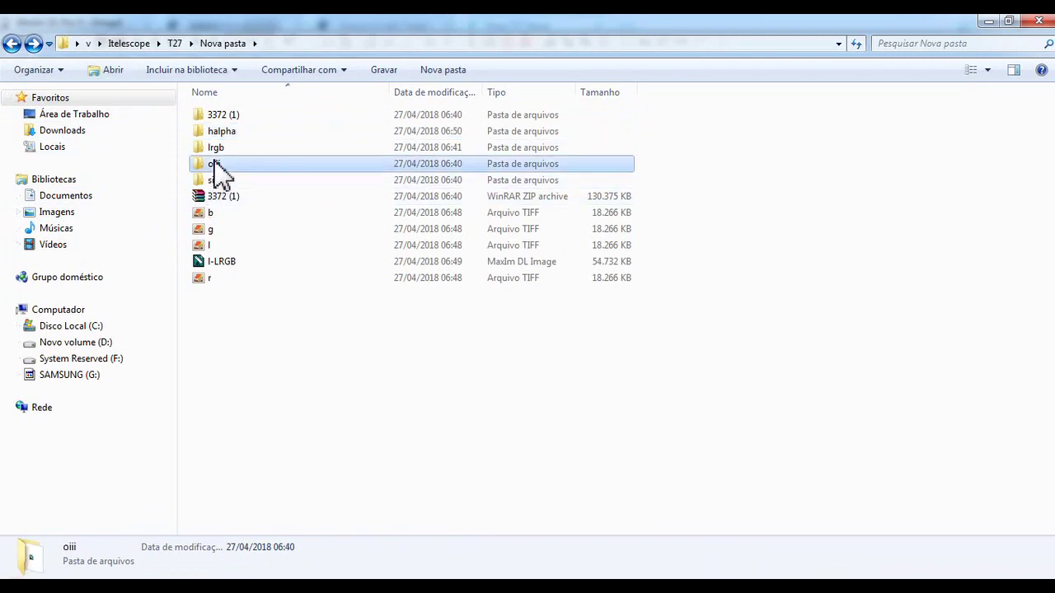
double_click(219, 165)
double_click(233, 115)
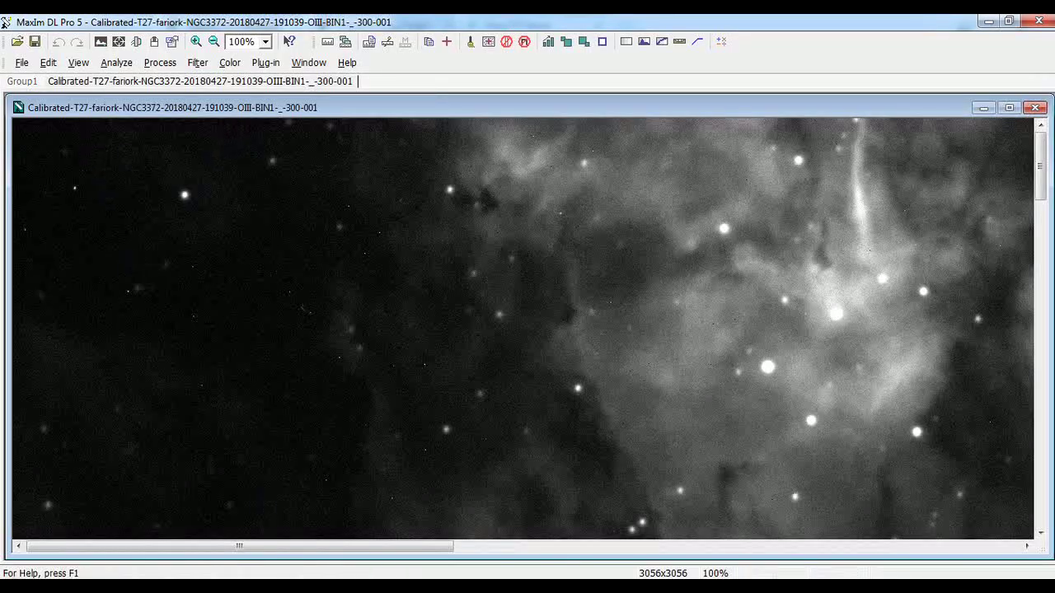
- Open the calibrated SII exposure of NGC3372 from the sii folder in MaxIm DL
click(343, 587)
click(13, 43)
double_click(217, 178)
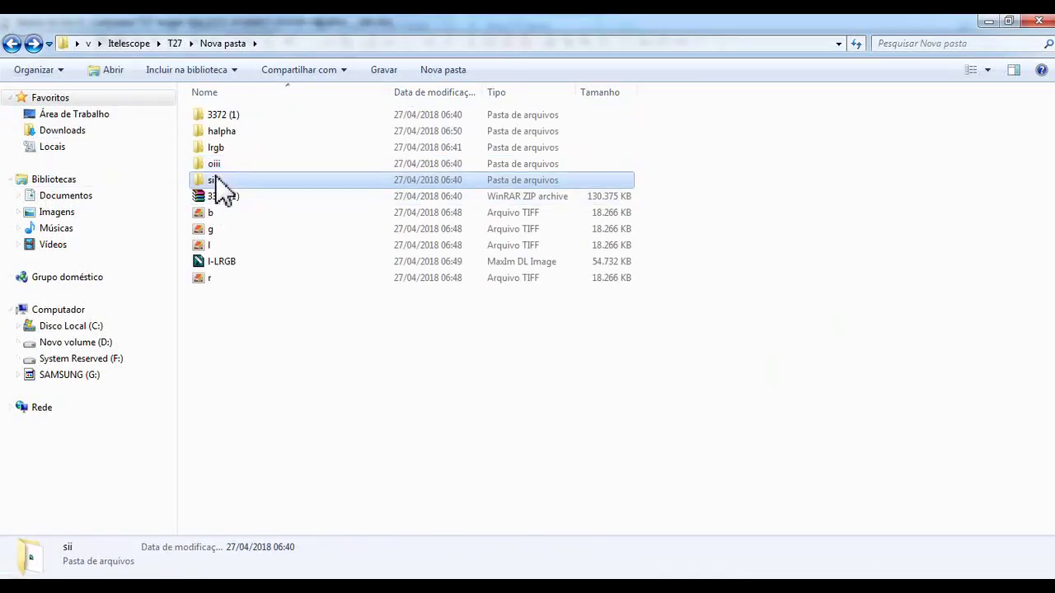
double_click(241, 115)
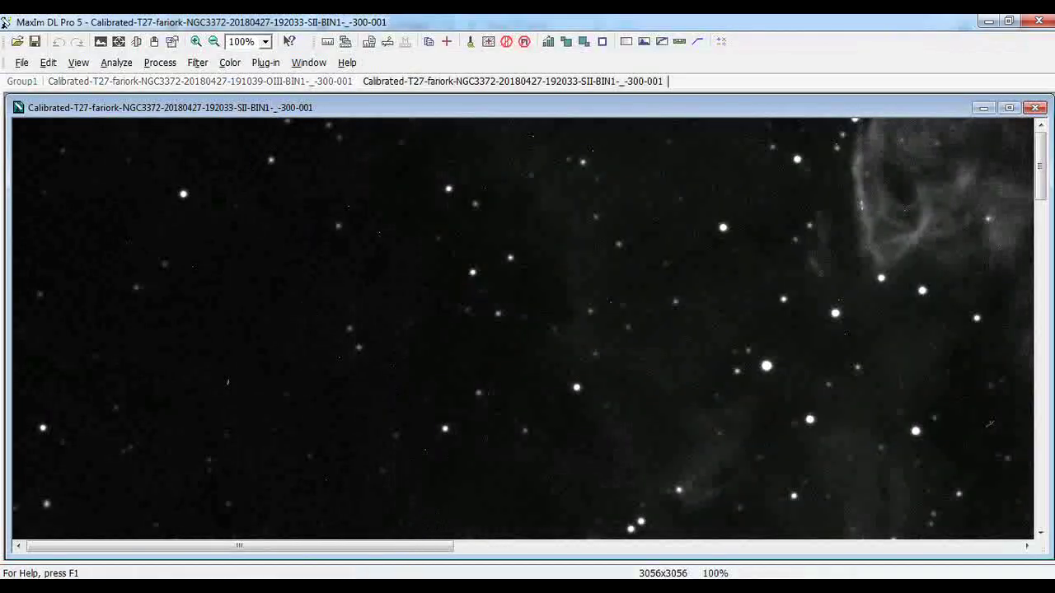
- Compare the stacked Ha, OIII and SII images, viewing each one whole to check their nebulosity and star positions
click(210, 81)
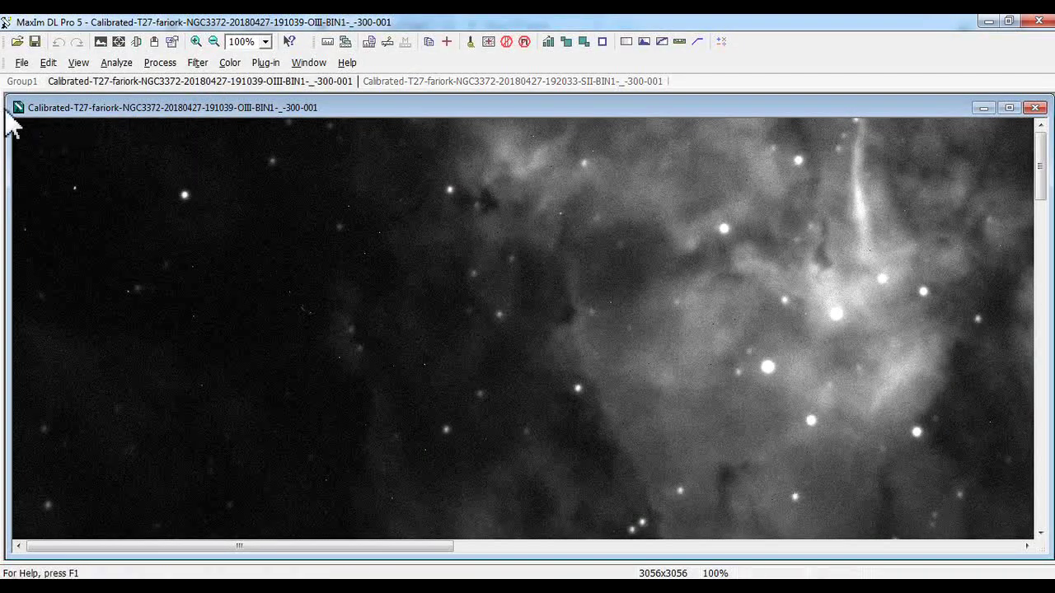
click(21, 81)
click(198, 81)
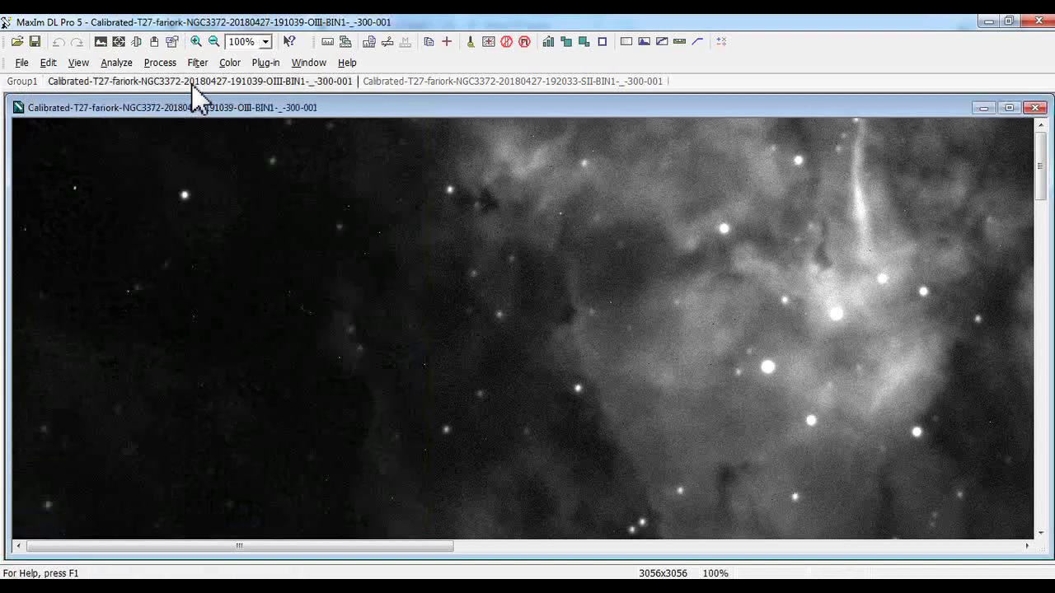
click(22, 80)
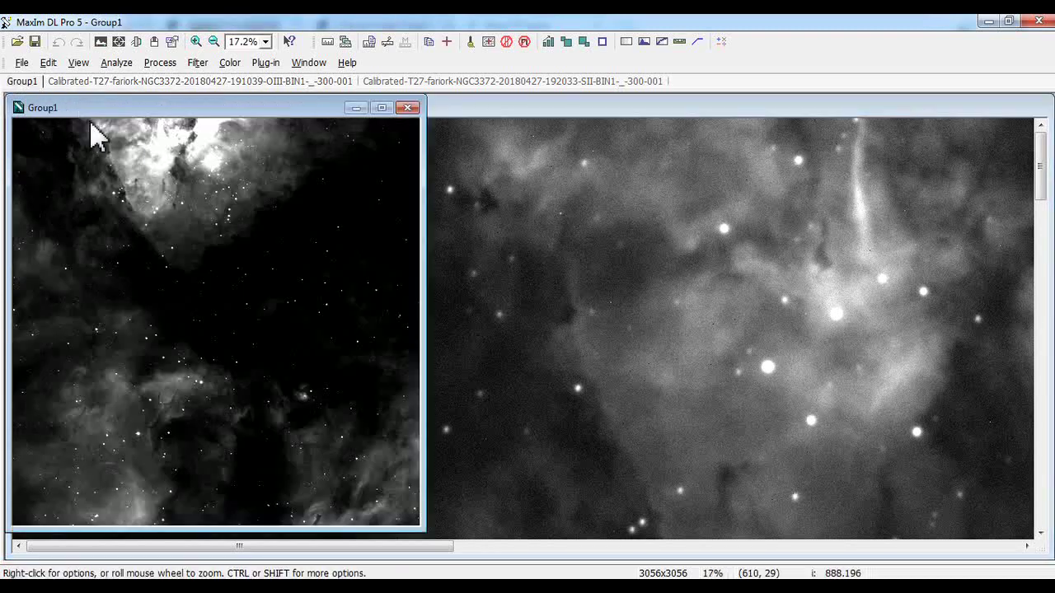
click(206, 81)
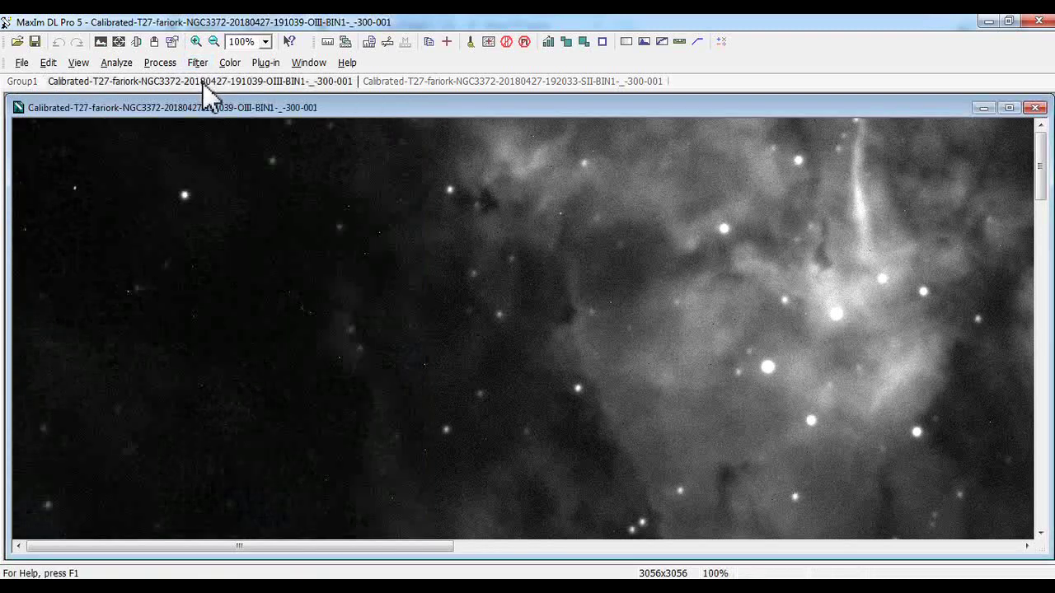
click(395, 82)
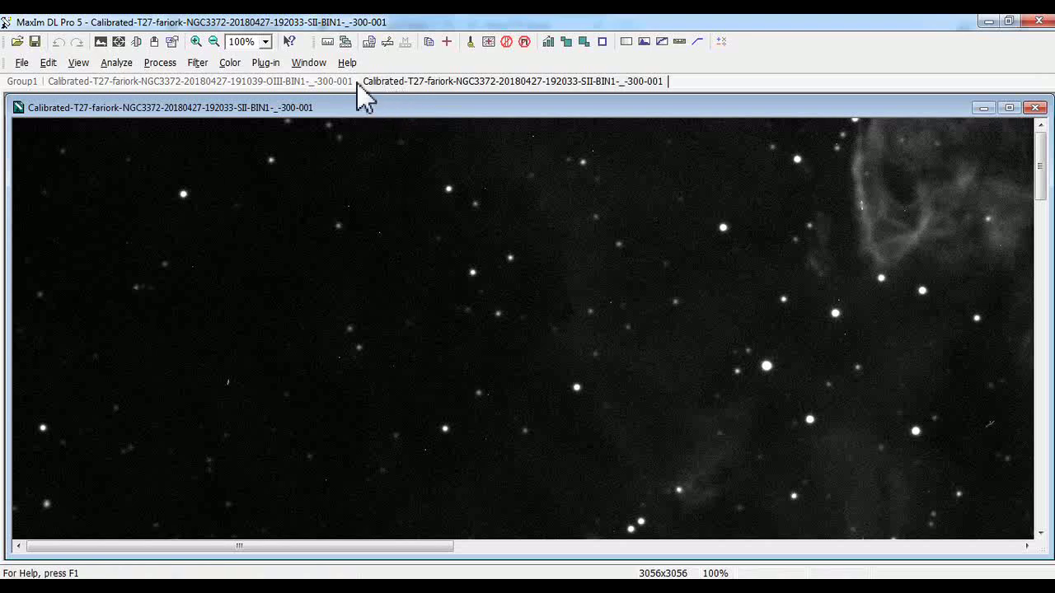
scroll(294, 367, down, 2)
scroll(245, 239, down, 1)
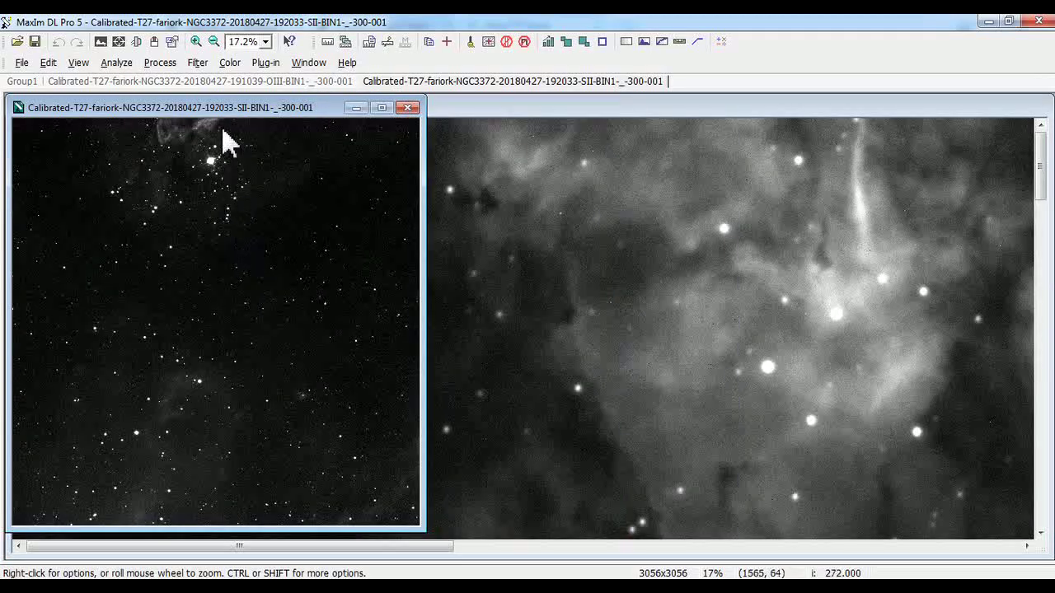
click(191, 81)
scroll(217, 243, down, 4)
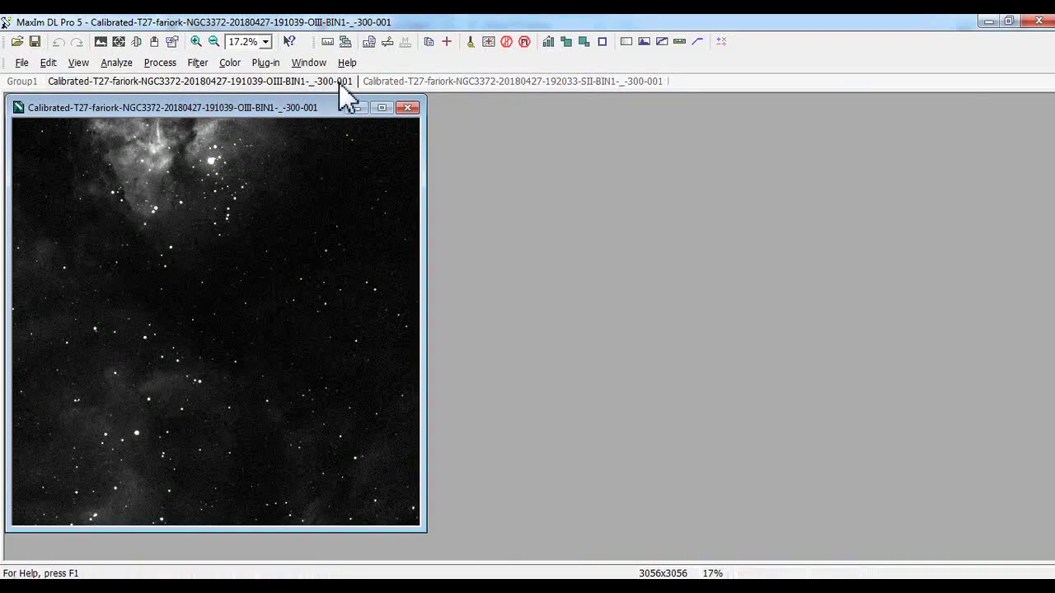
click(368, 83)
click(57, 82)
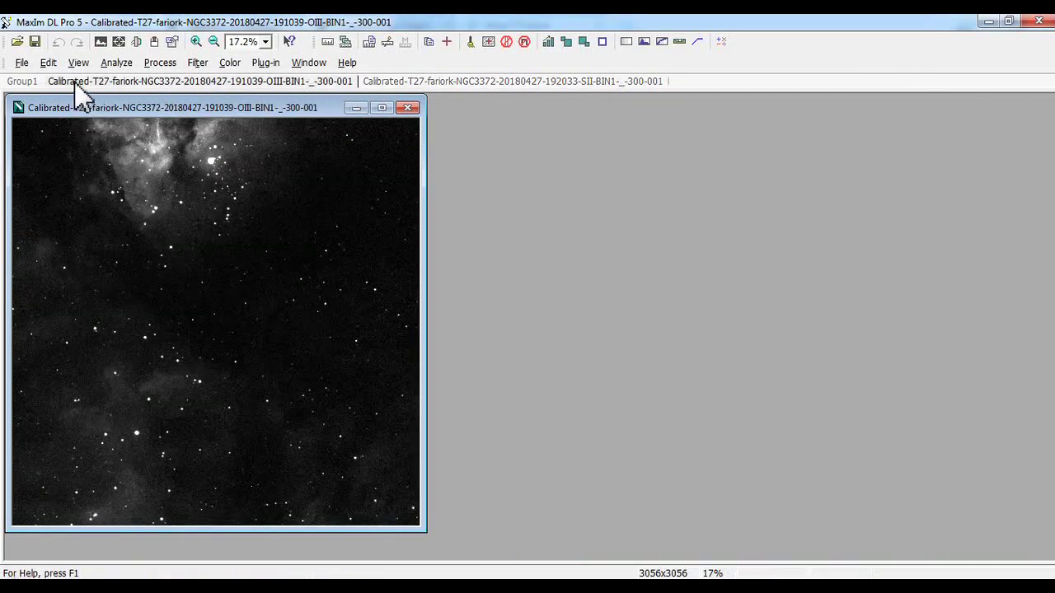
- Align the stacked Ha, OIII and SII images with one another using the Auto - star matching mode
click(22, 82)
click(122, 79)
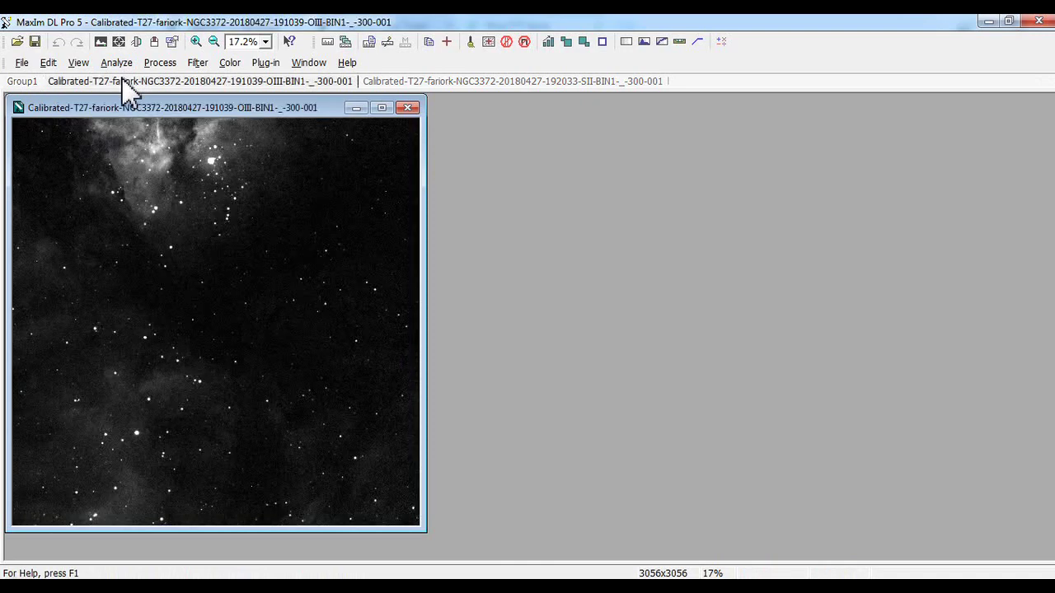
click(225, 66)
mouse_move(154, 66)
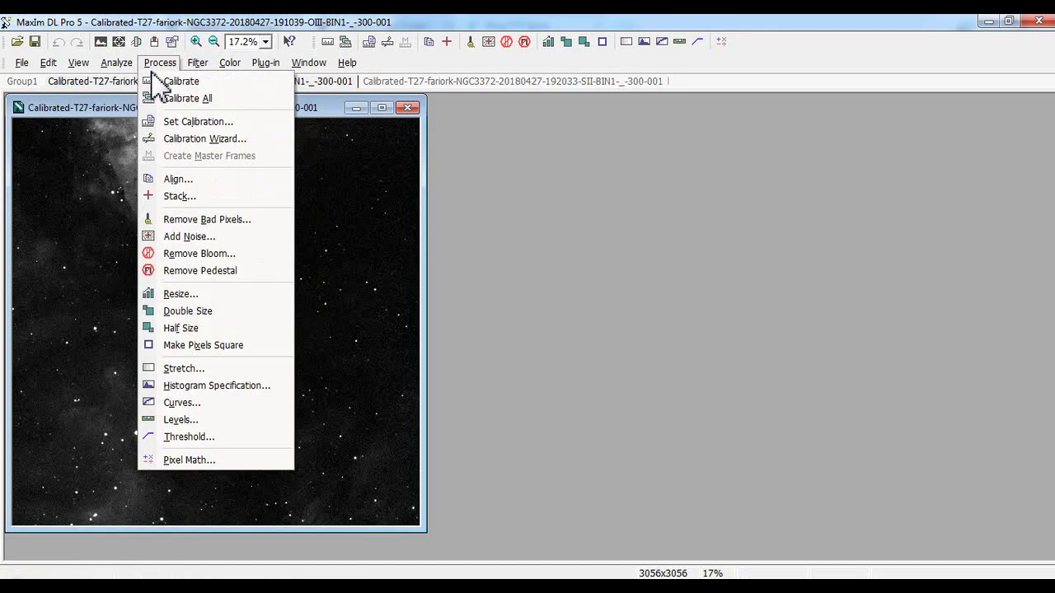
click(178, 179)
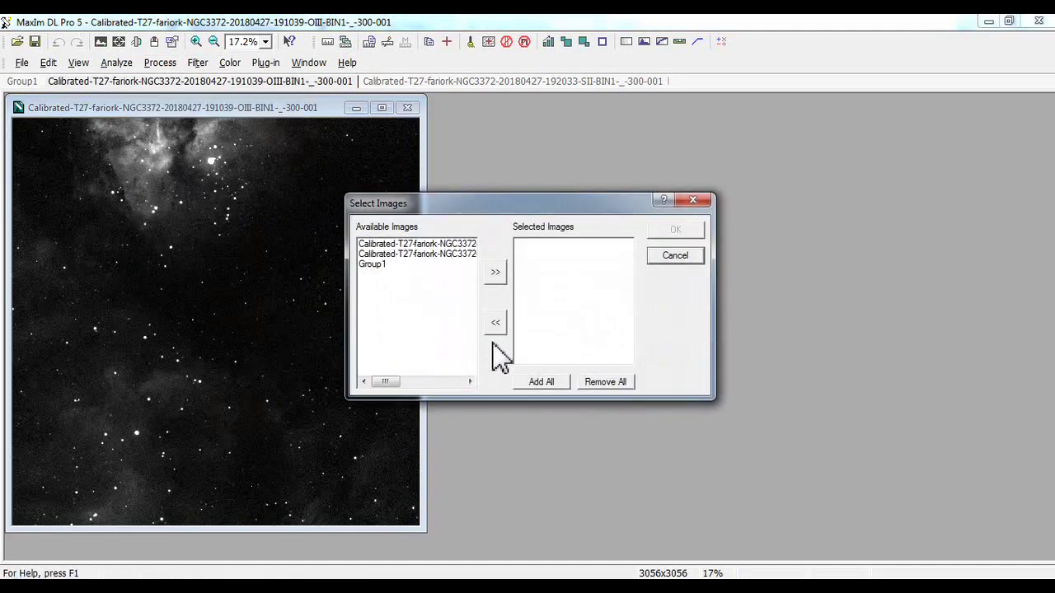
click(537, 383)
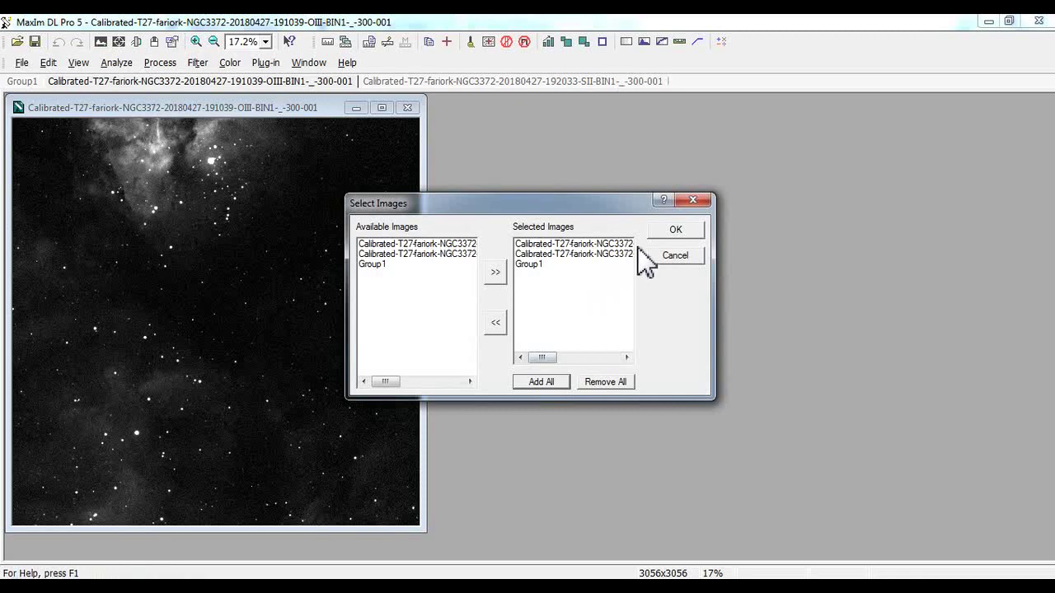
click(669, 232)
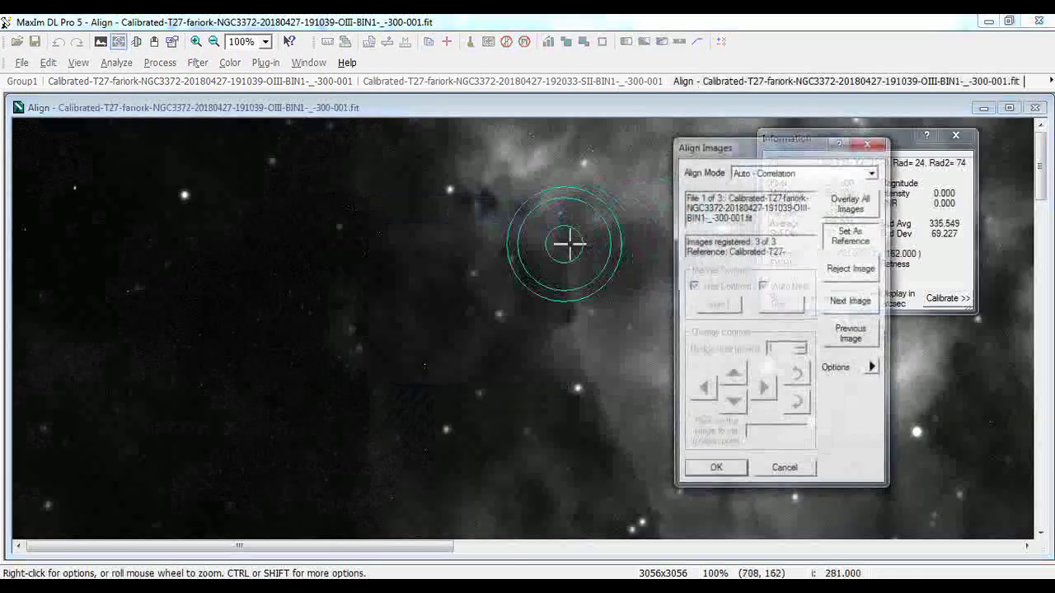
click(828, 171)
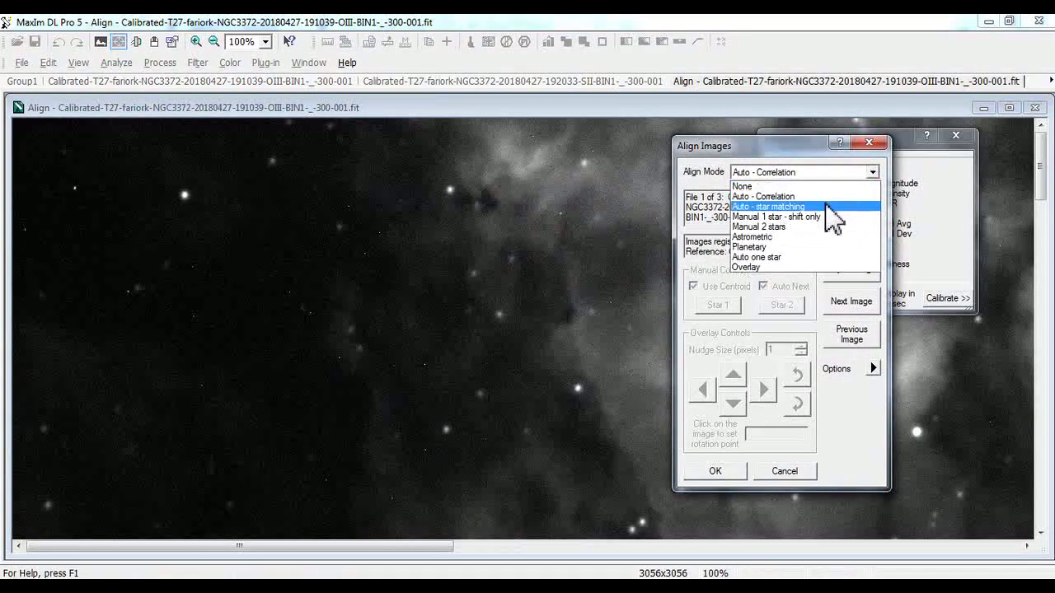
click(831, 210)
click(704, 478)
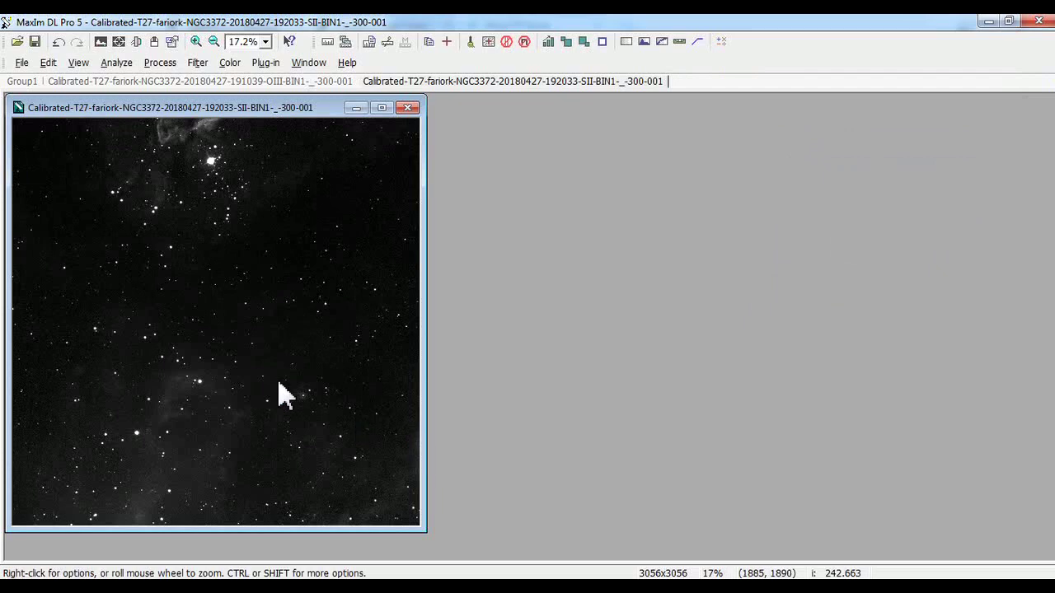
- Start a Combine Color operation and set its conversion type to RGB
click(283, 66)
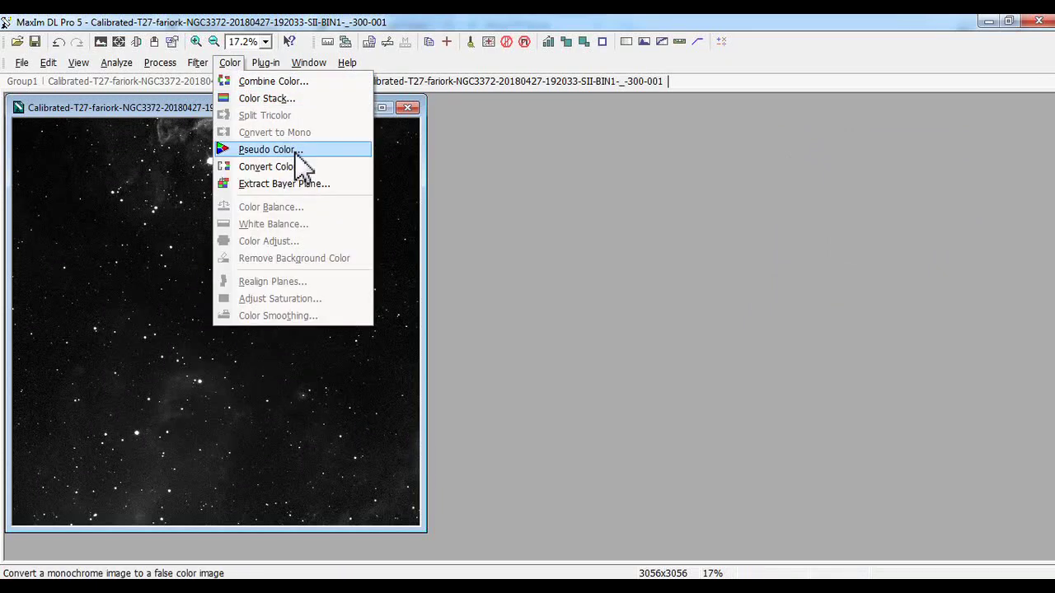
click(299, 83)
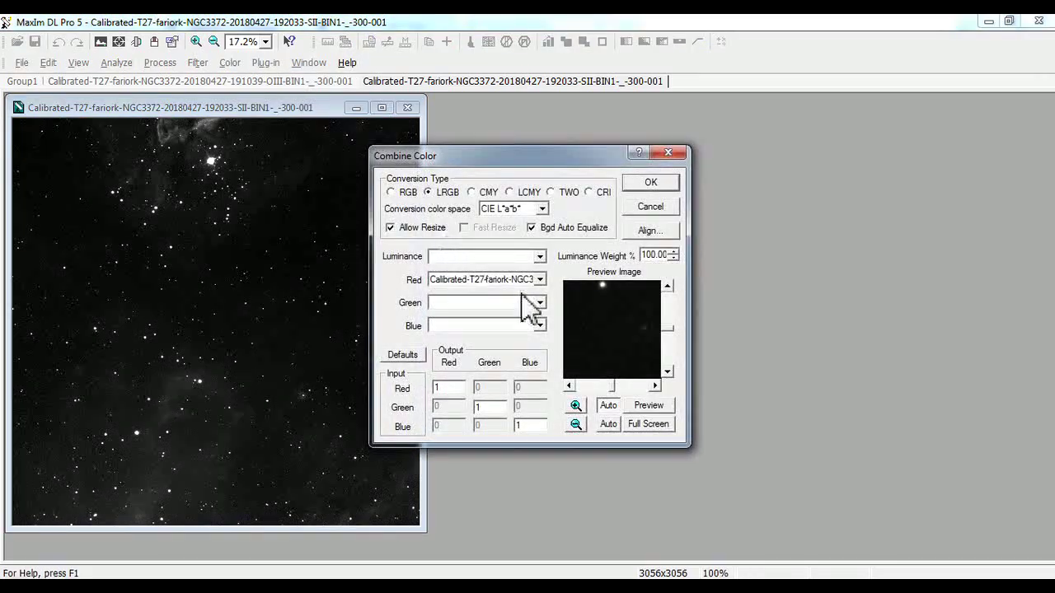
click(528, 256)
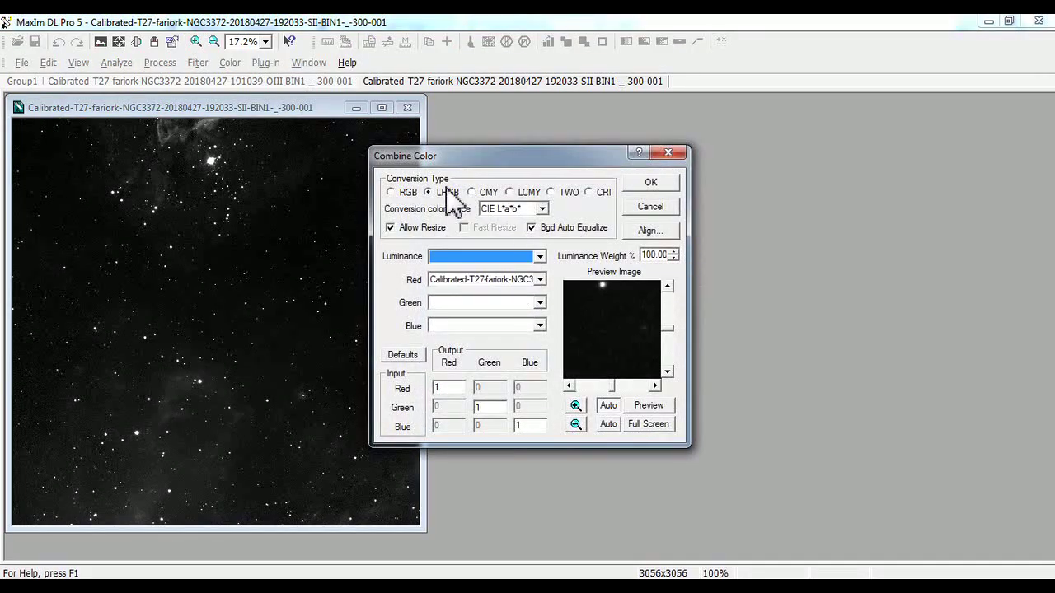
click(409, 194)
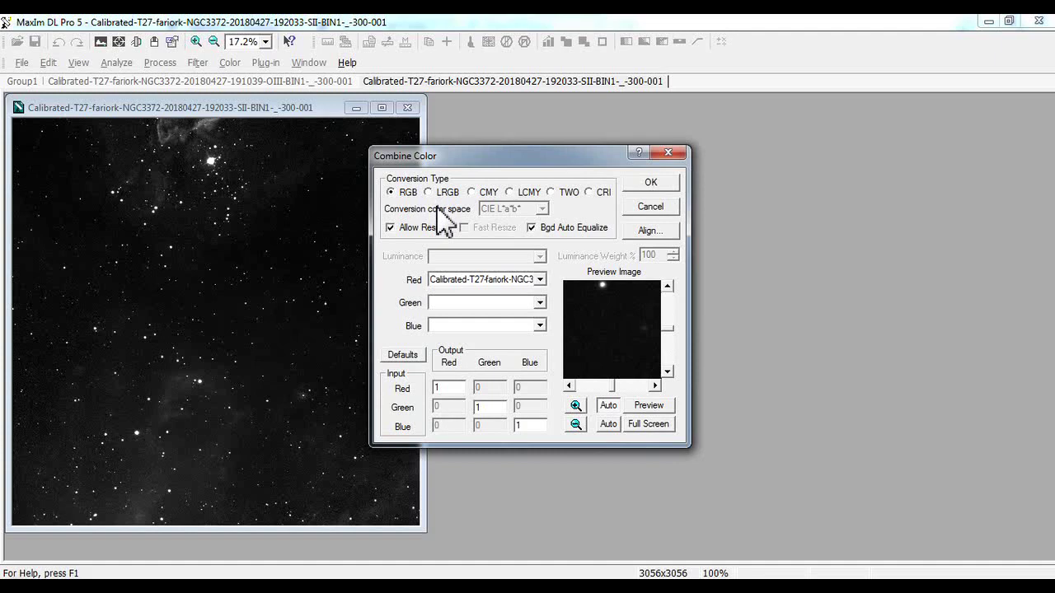
- Assign the SII image to red, Group1 to green and the OIII image to blue, and create the combined color image
click(469, 280)
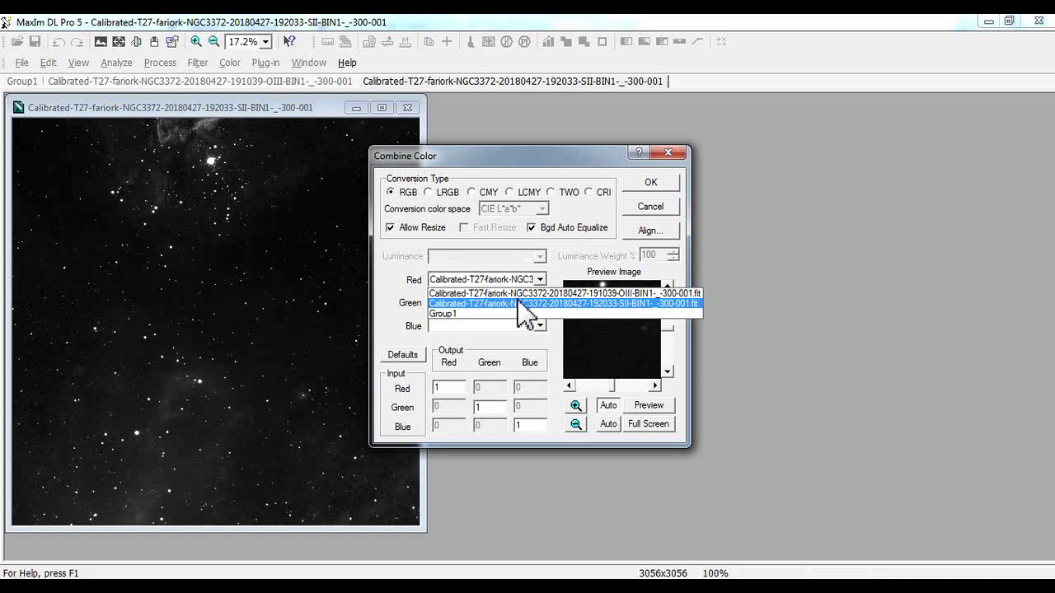
click(521, 304)
click(515, 280)
click(520, 304)
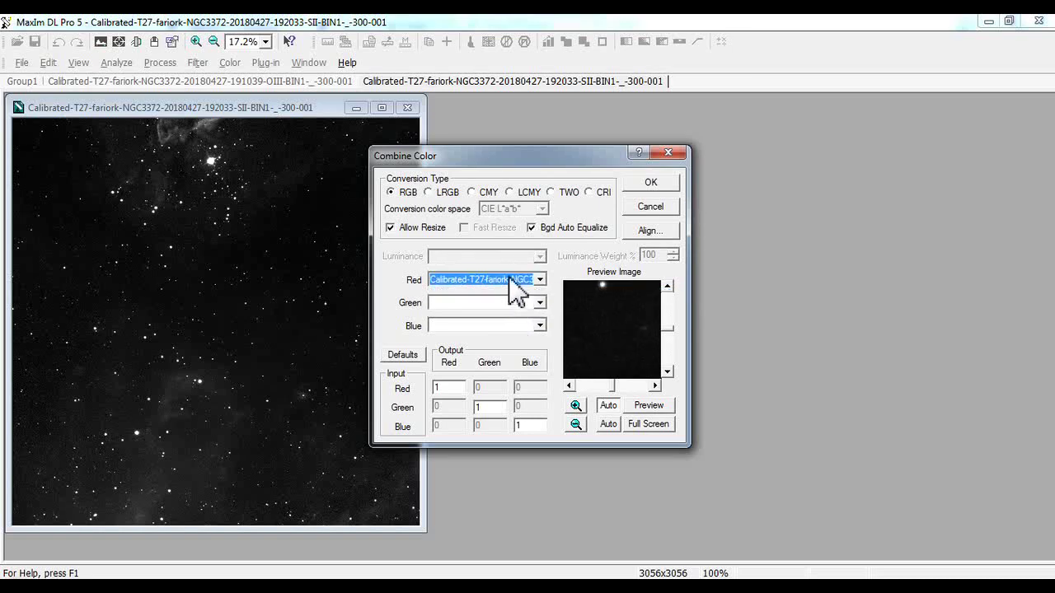
click(506, 302)
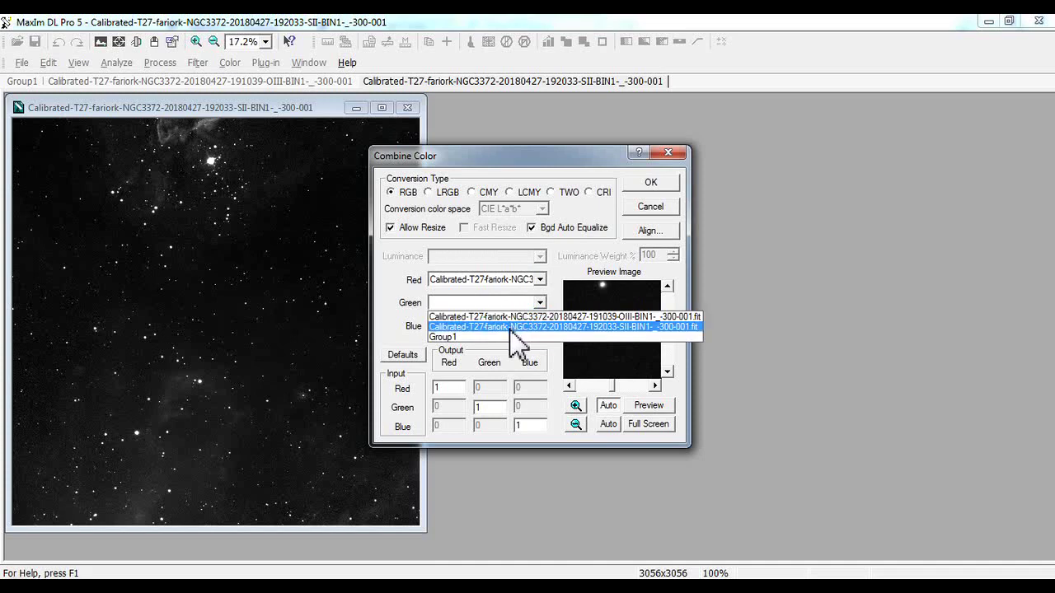
click(511, 338)
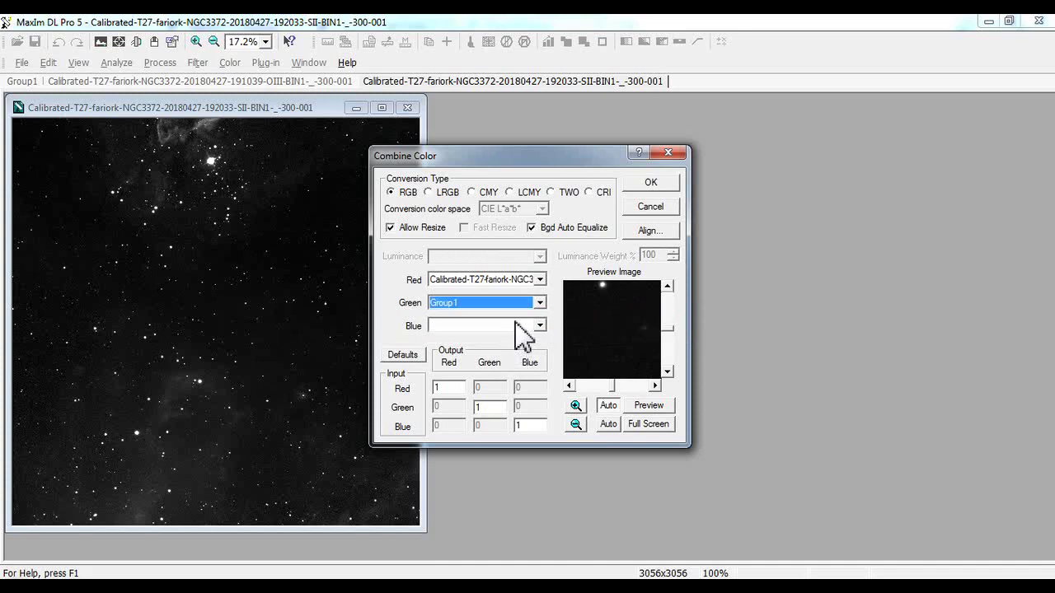
click(519, 327)
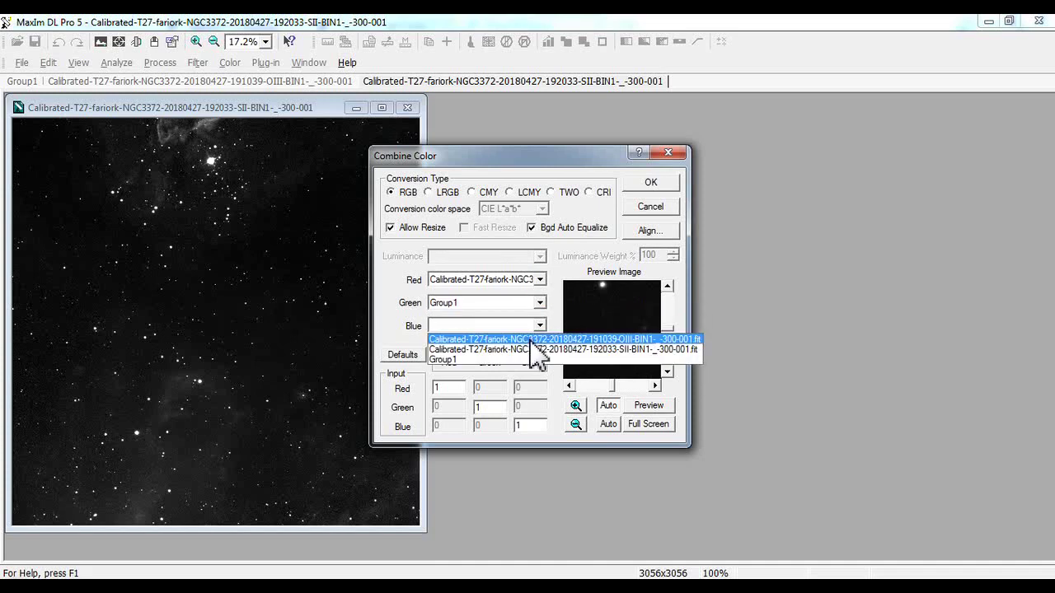
click(536, 355)
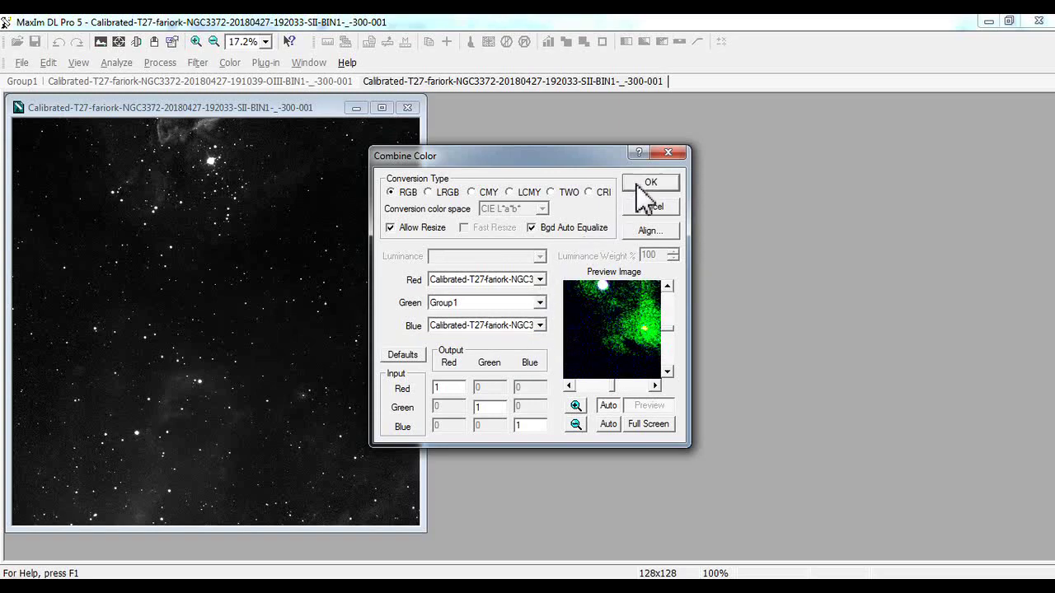
click(649, 182)
scroll(447, 449, down, 5)
scroll(445, 452, down, 2)
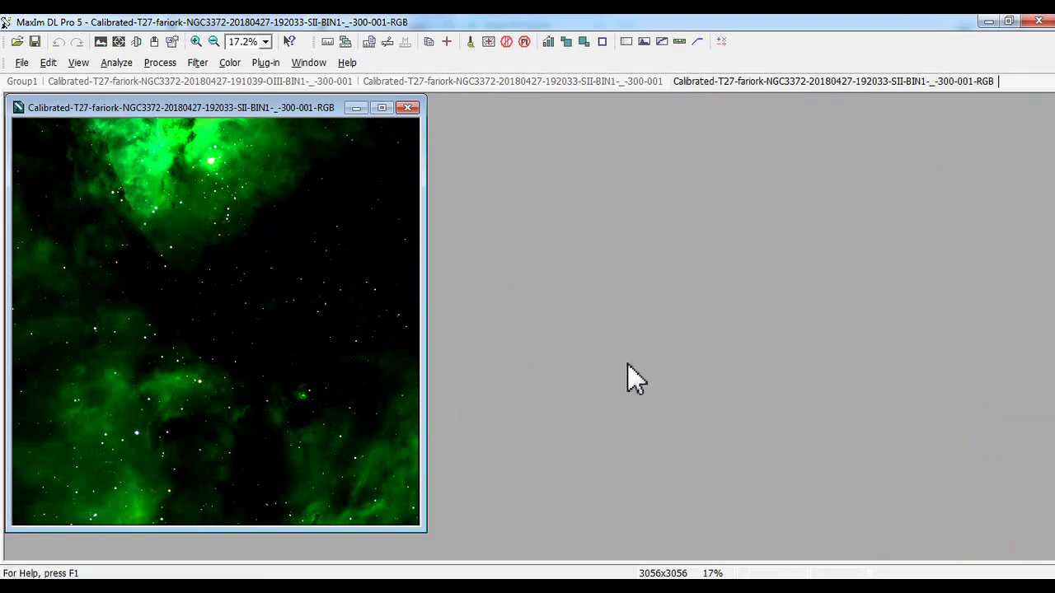
- Apply the Digital Development filter to the combined narrowband image
click(205, 64)
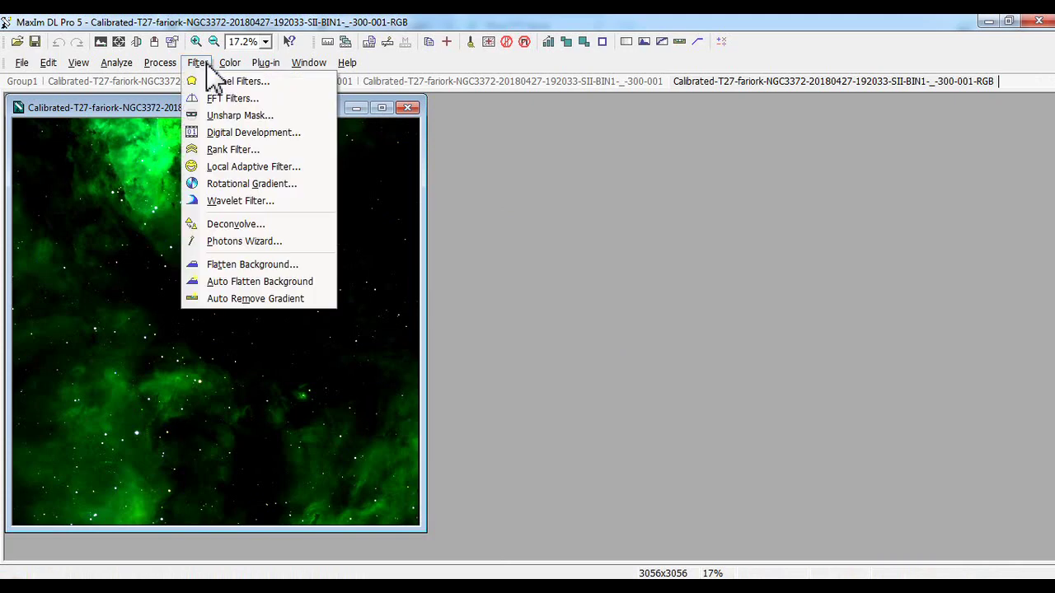
click(280, 133)
click(678, 211)
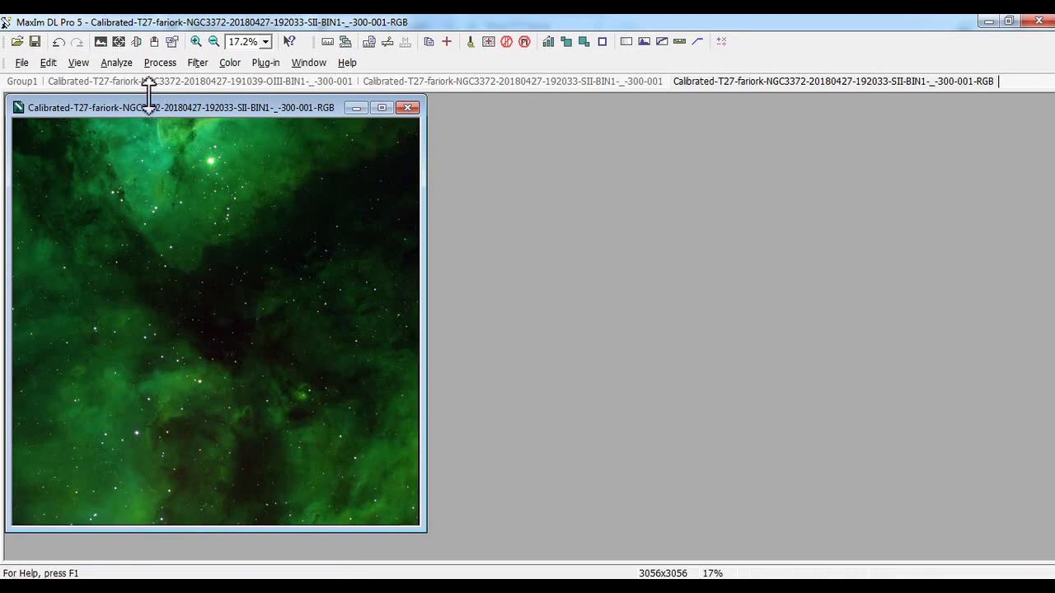
- Save the filtered narrowband image as a 16-bit FITS file named fim in the T27 folder, with a linear manual stretch from the screen stretch
click(22, 63)
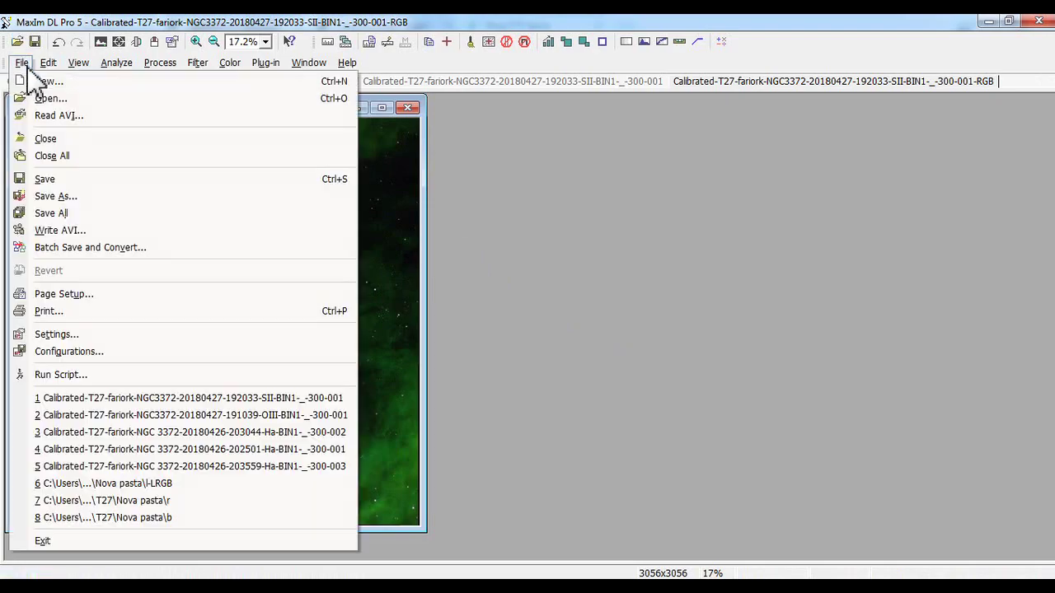
click(125, 195)
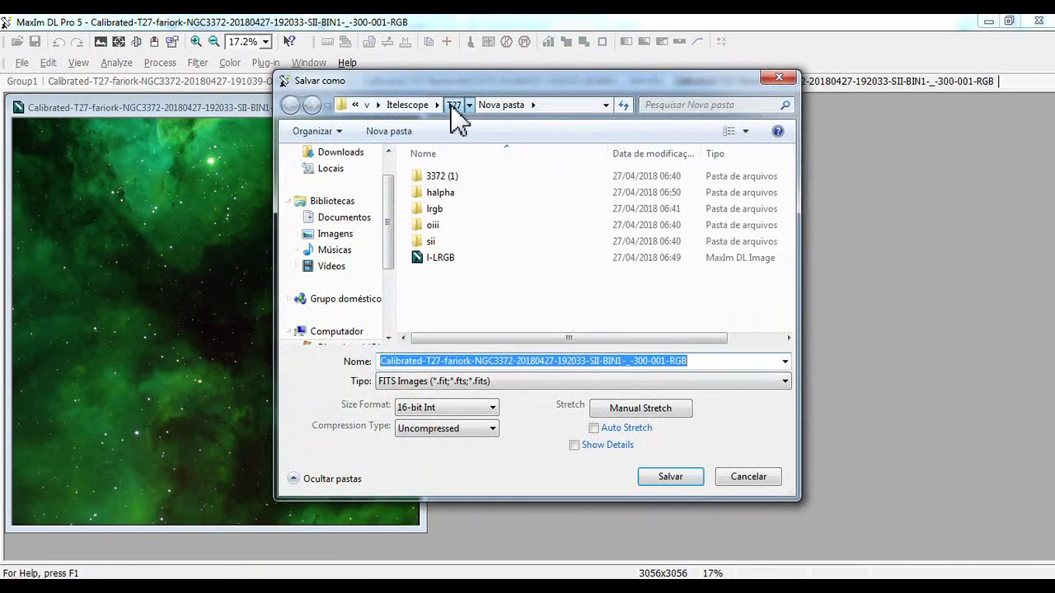
click(453, 107)
double_click(472, 361)
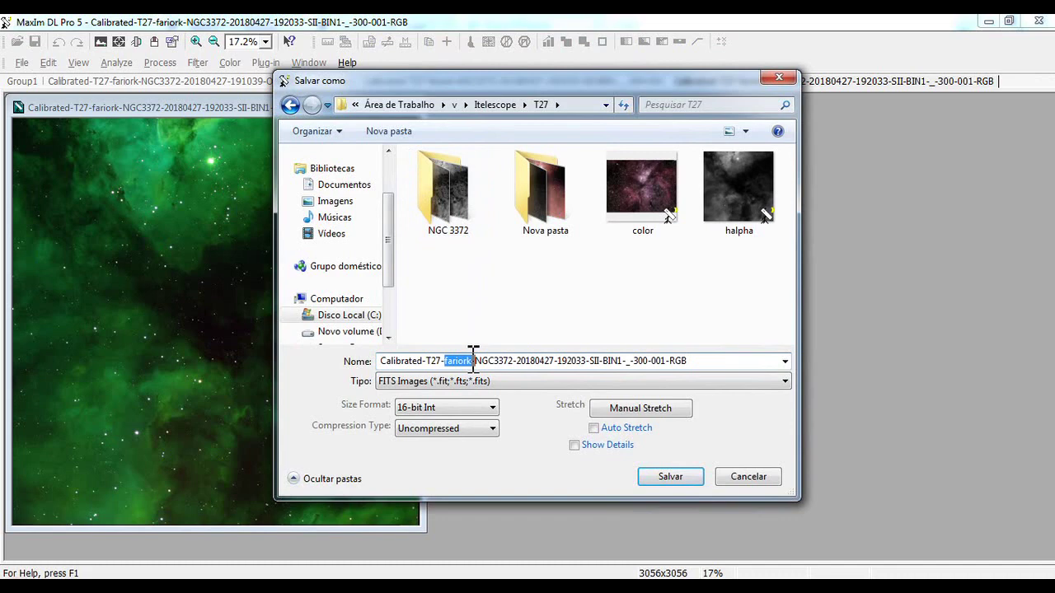
drag(692, 361, 301, 336)
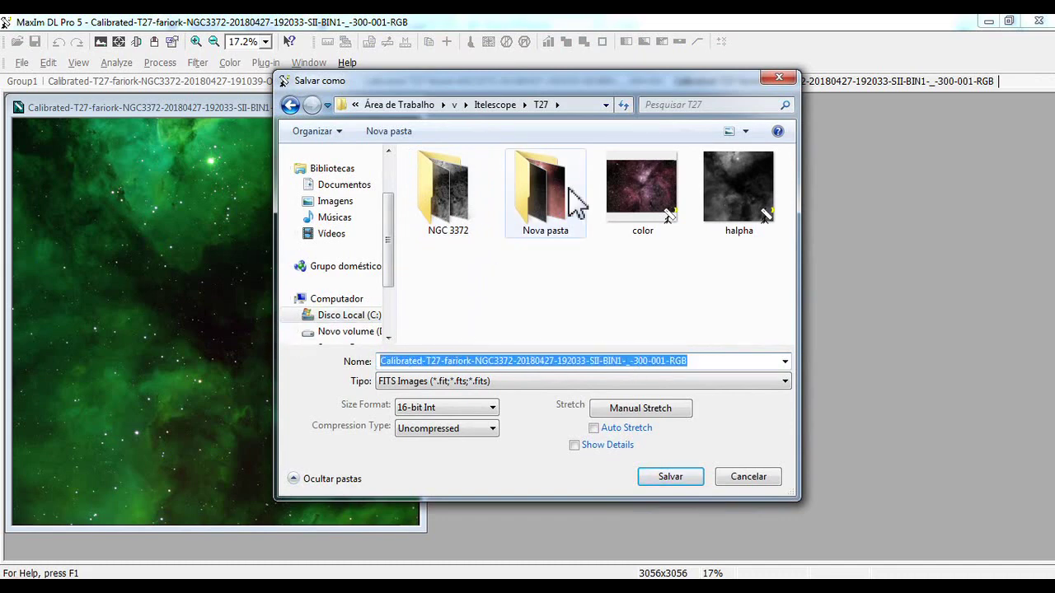
text(fim)
click(522, 360)
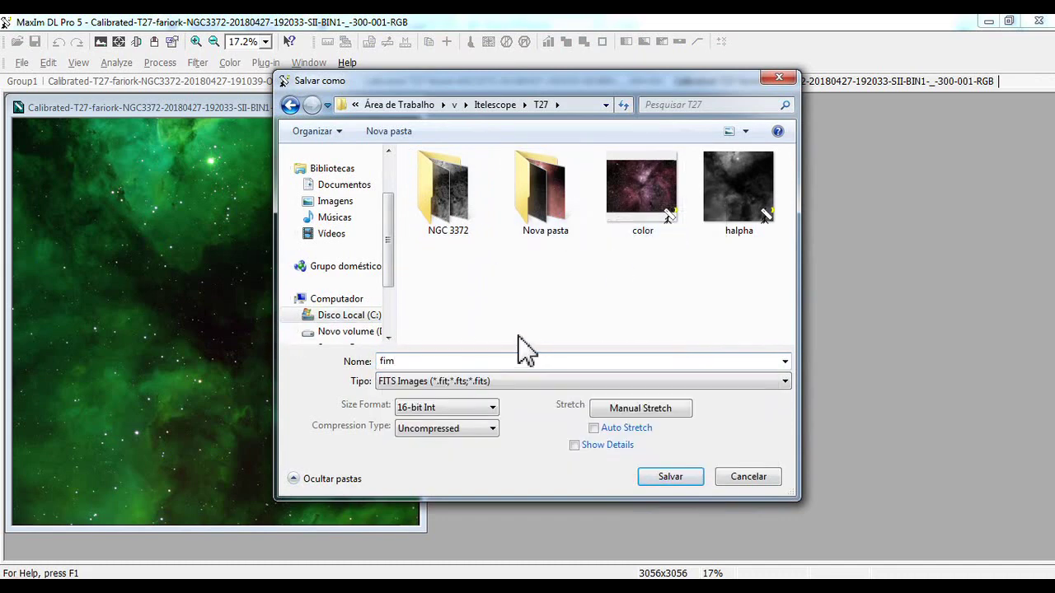
click(603, 407)
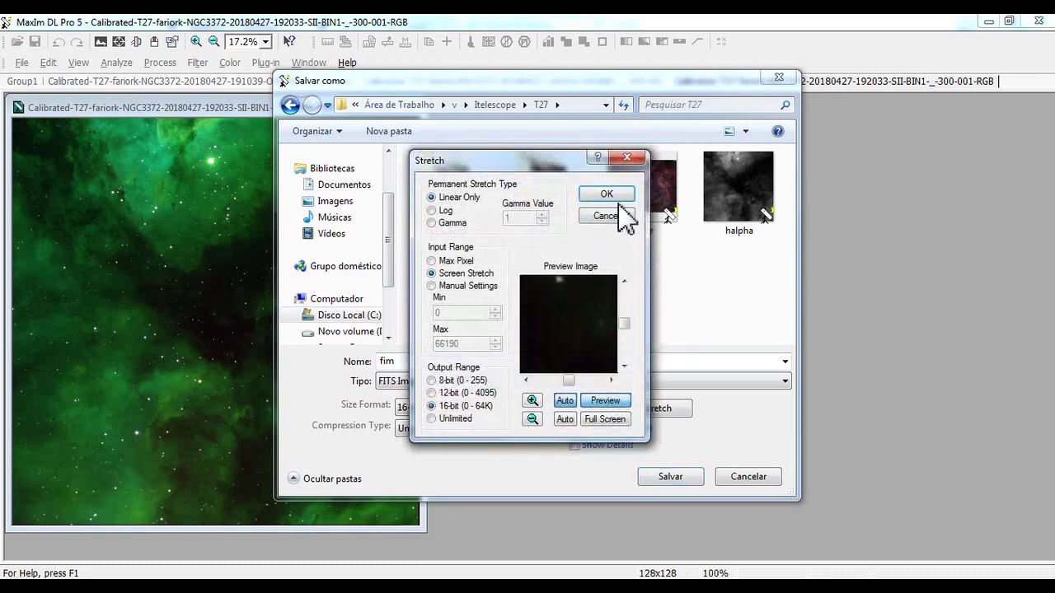
click(614, 196)
click(669, 476)
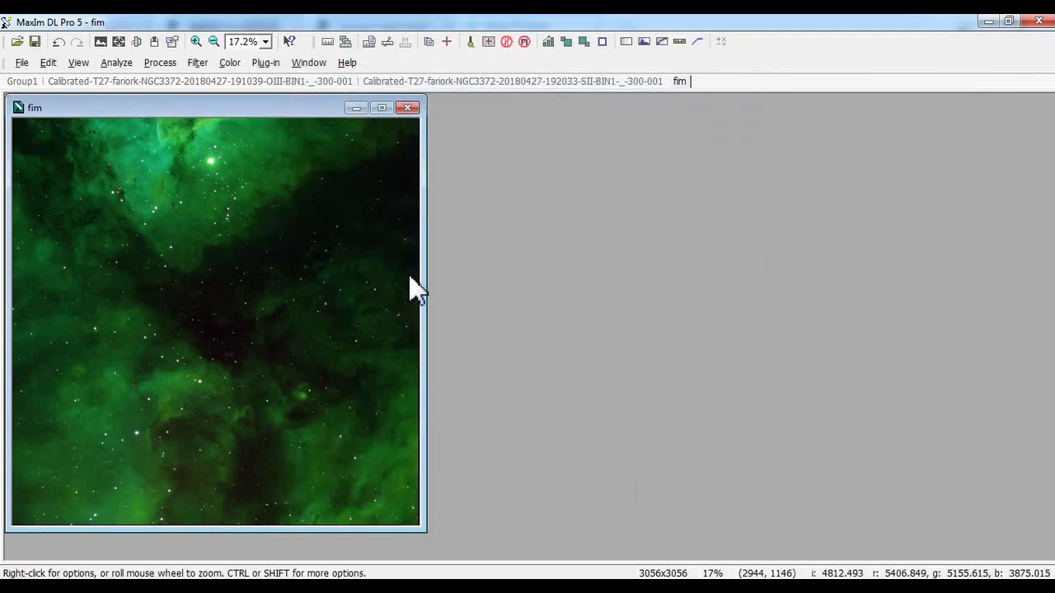
- Save a 16-bit TIFF copy of the image as "tiff hub palette" in the T27 folder, with a manual stretch applied
click(21, 62)
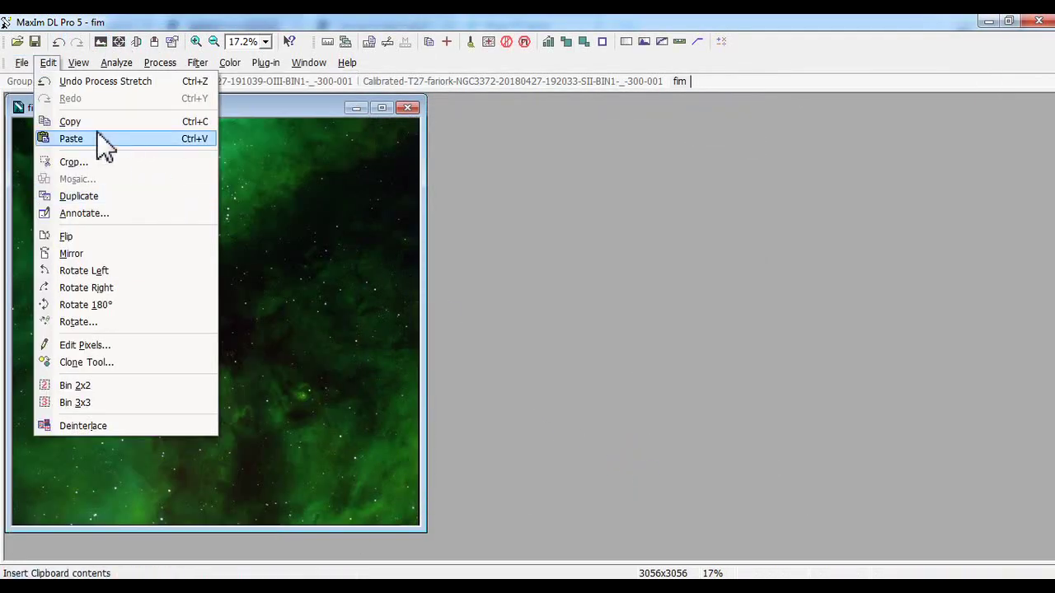
click(79, 198)
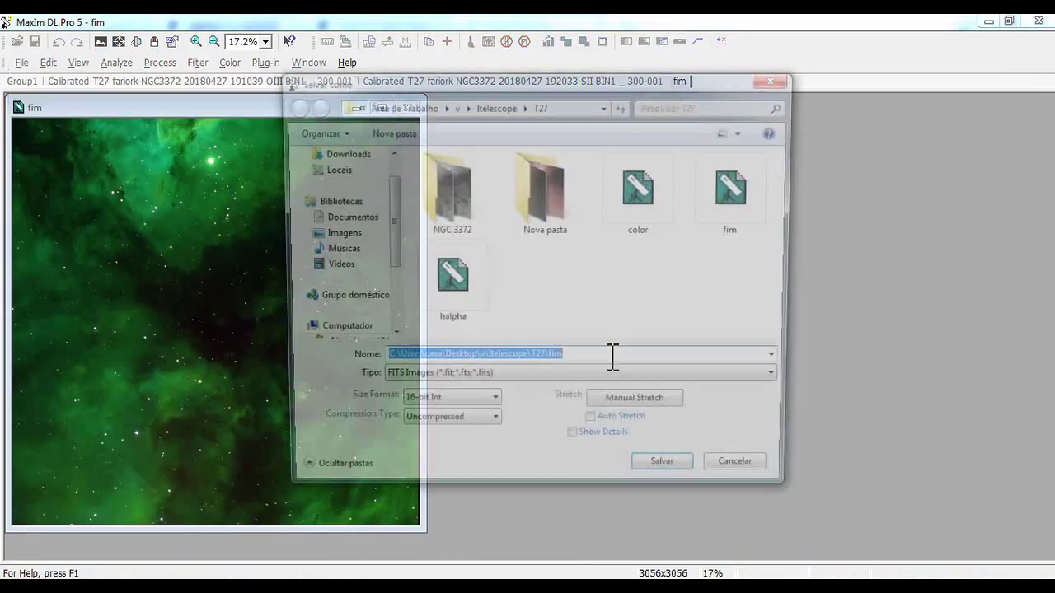
click(577, 381)
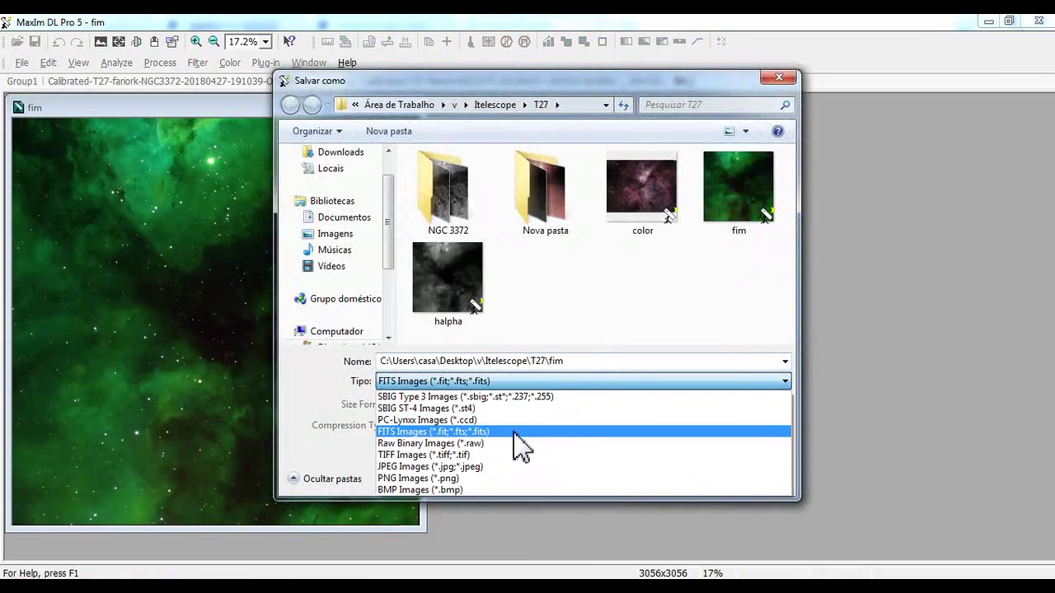
click(507, 455)
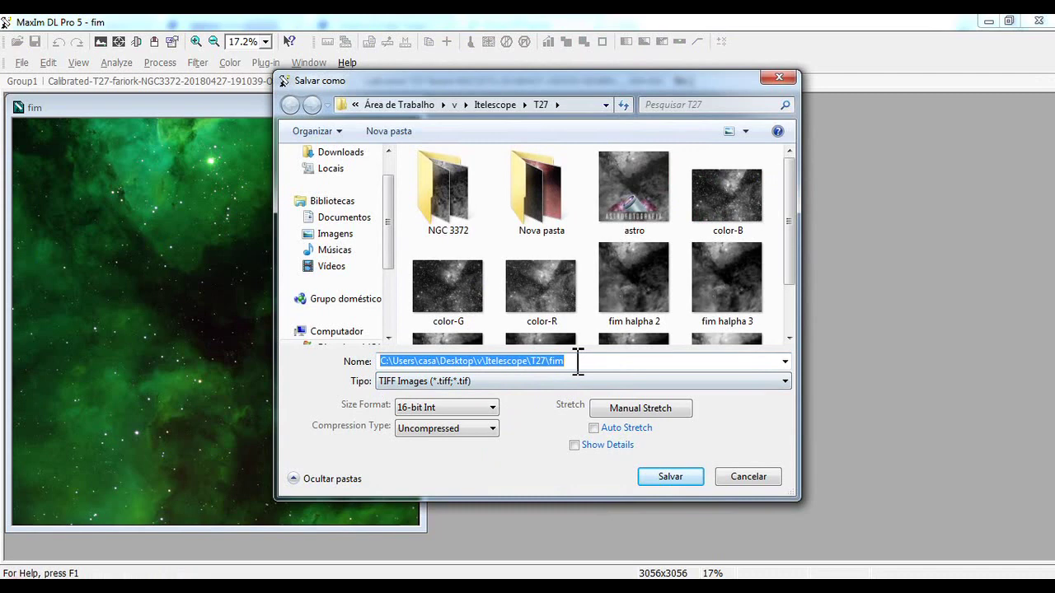
click(581, 361)
drag(520, 362, 306, 329)
text(t)
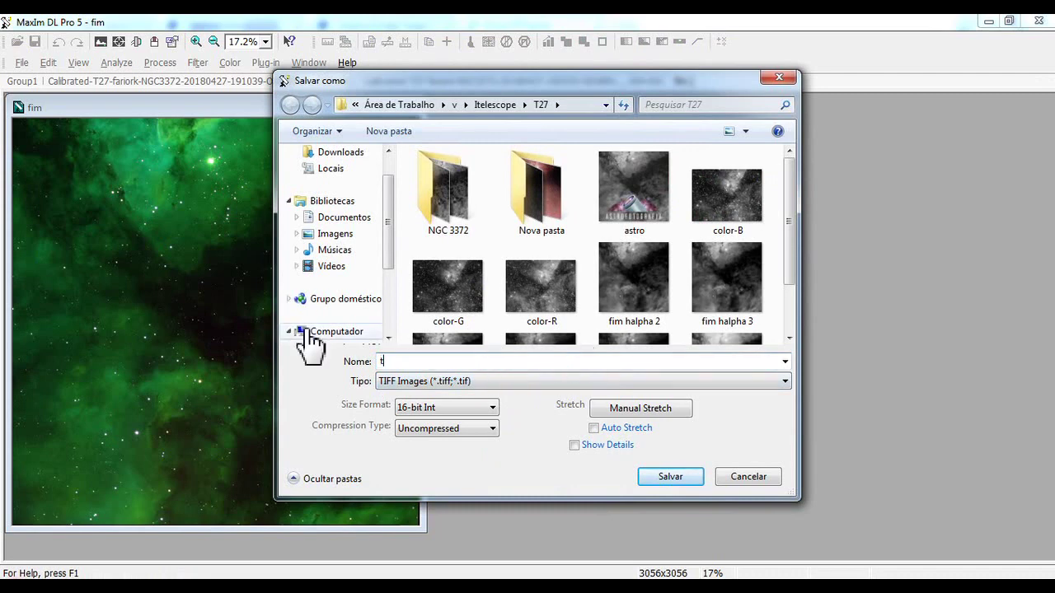
text(iff hub pale)
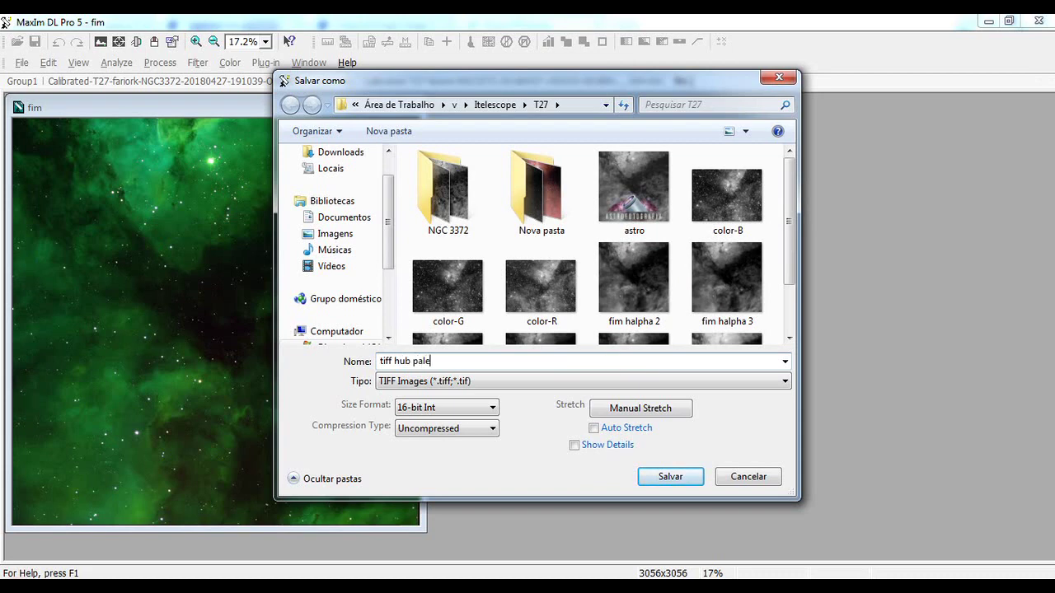
click(657, 407)
click(608, 196)
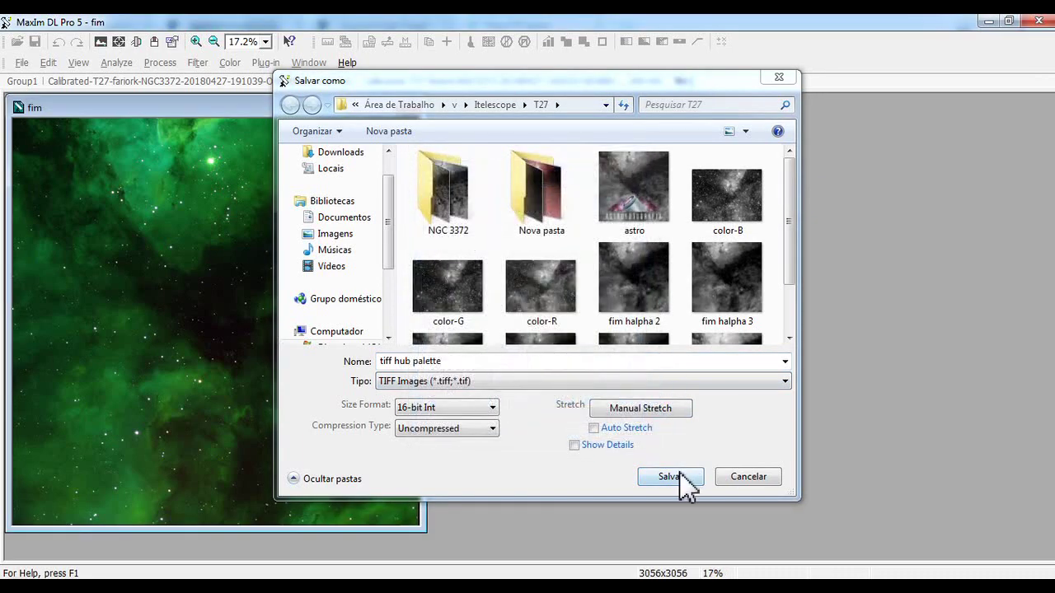
click(669, 477)
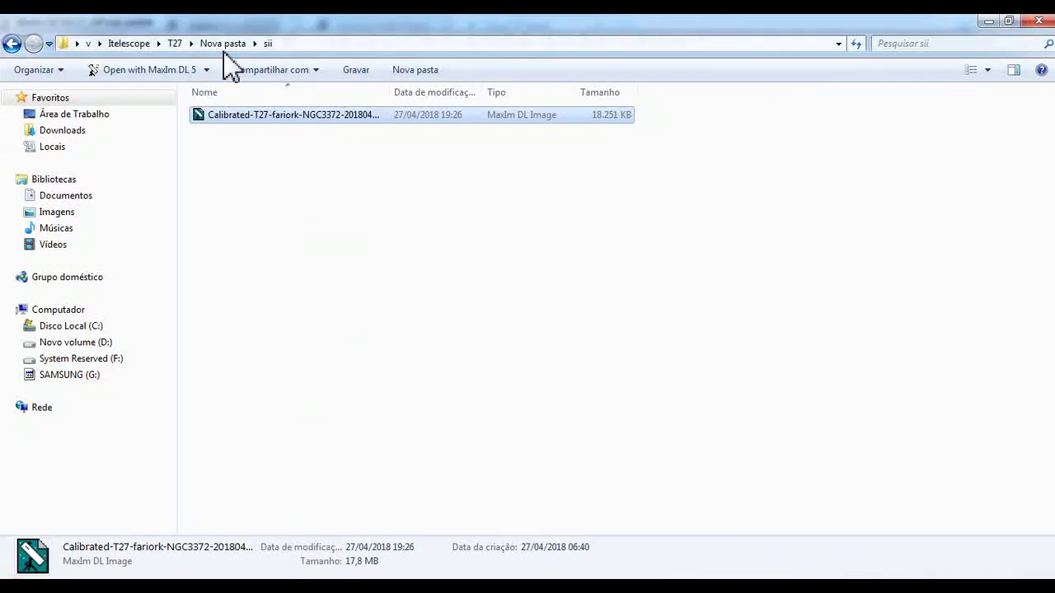
- View the saved "tiff hub palette" image from the T27 folder in the photo viewer and close it
click(175, 43)
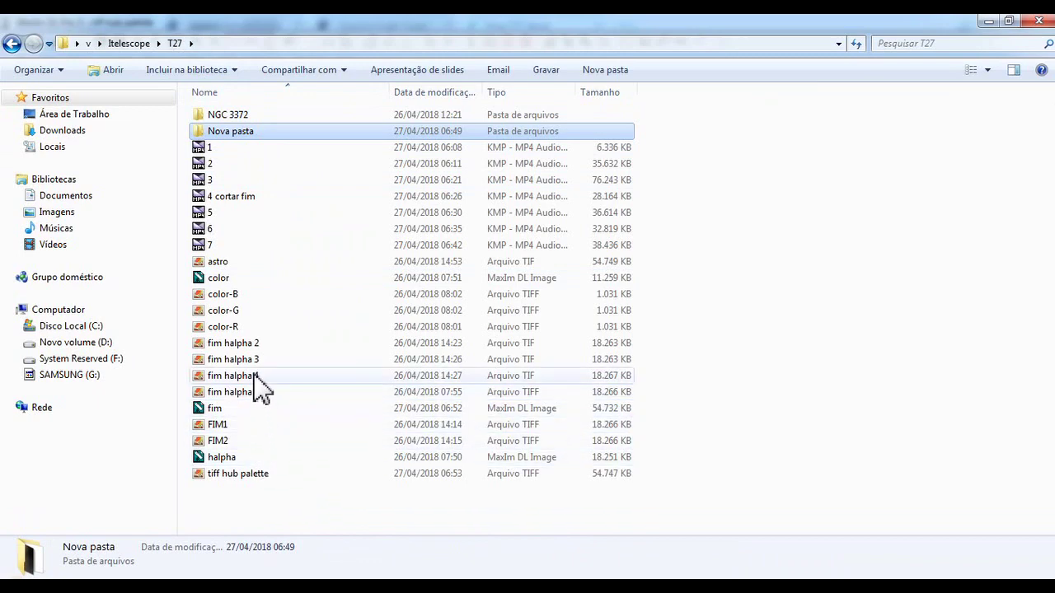
double_click(242, 474)
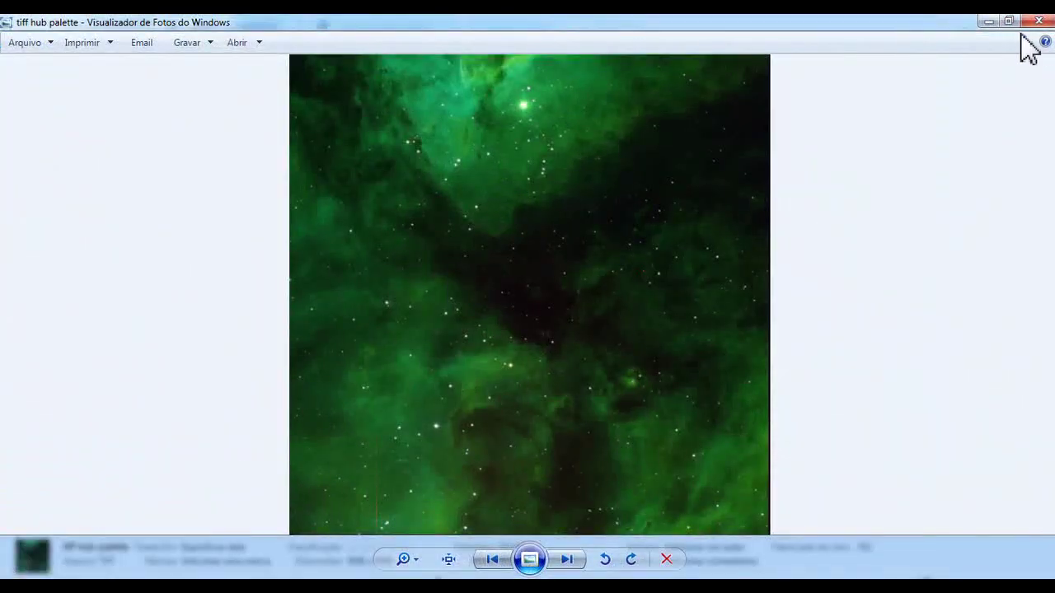
click(1038, 22)
- Open the "tiff hub palette" file from the T27 folder in Adobe Photoshop CS6
right_click(262, 475)
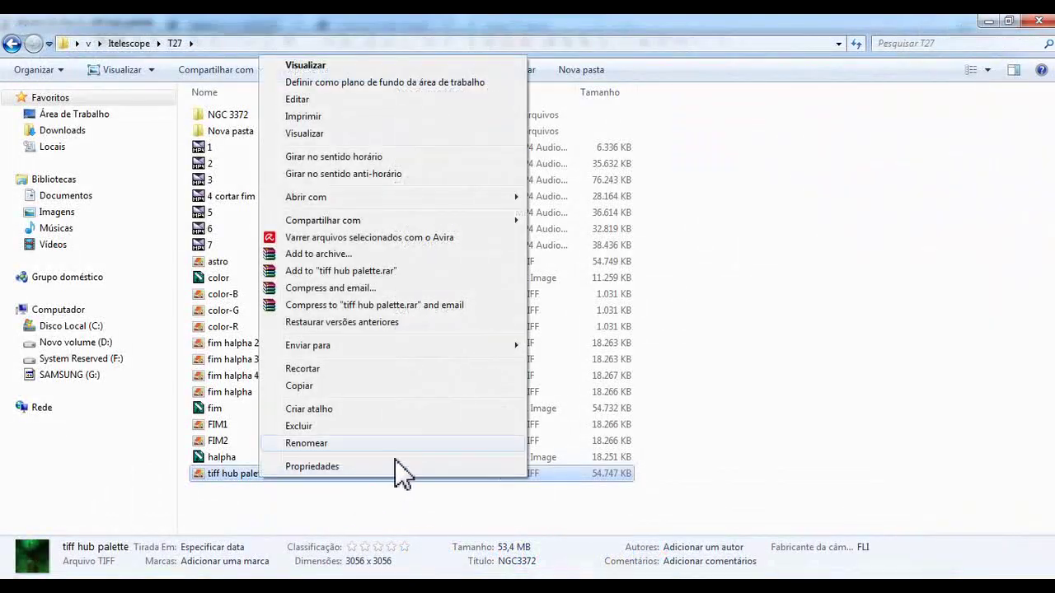
mouse_move(517, 204)
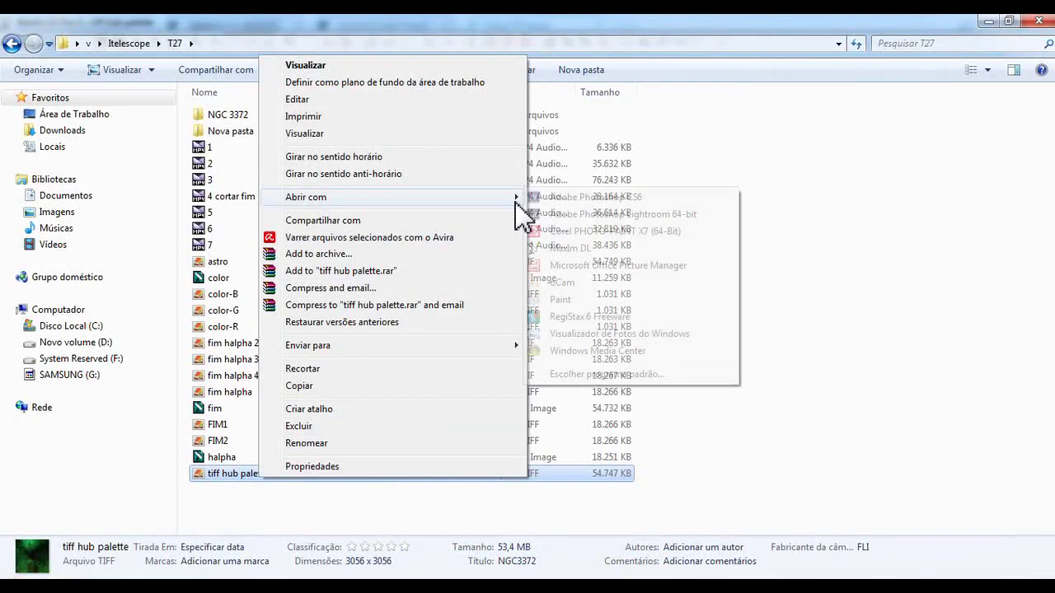
click(580, 200)
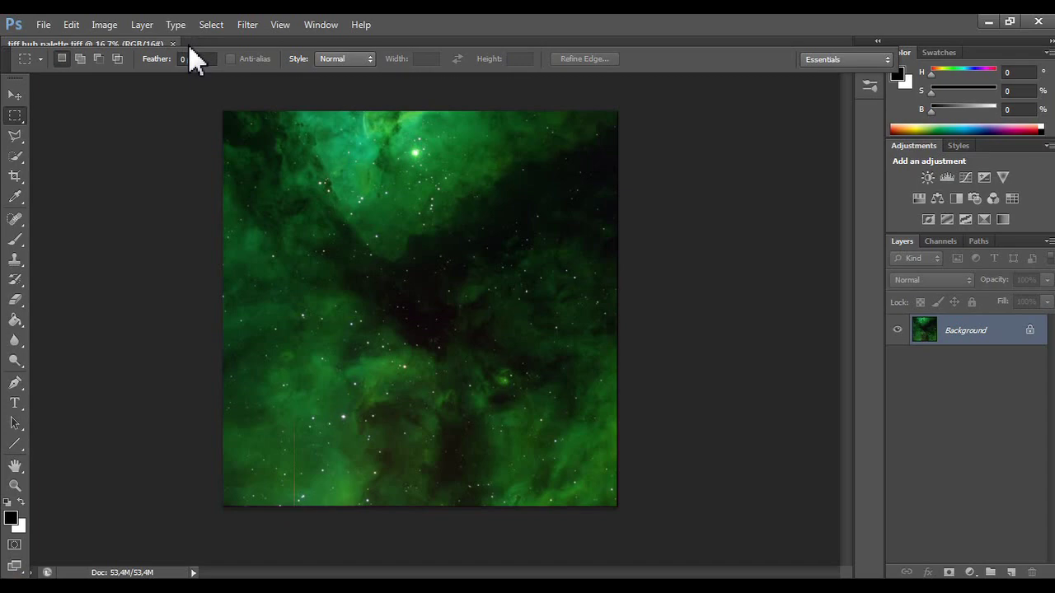
- Try the DeepSkyColors HLVG filter at Strong on the image, and close Photoshop without saving the changes
click(248, 24)
mouse_move(280, 24)
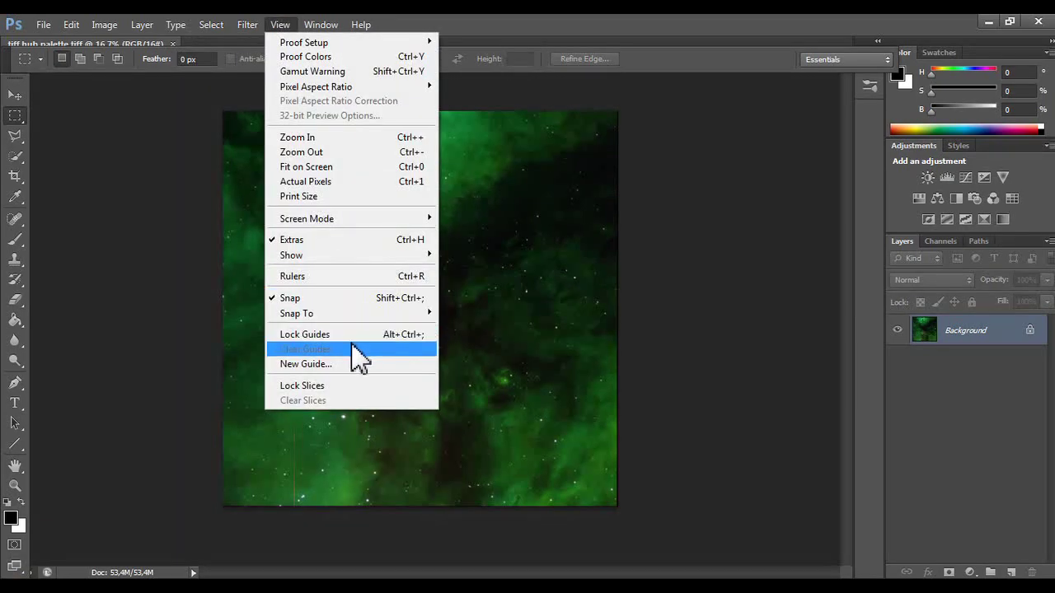
mouse_move(247, 23)
mouse_move(363, 321)
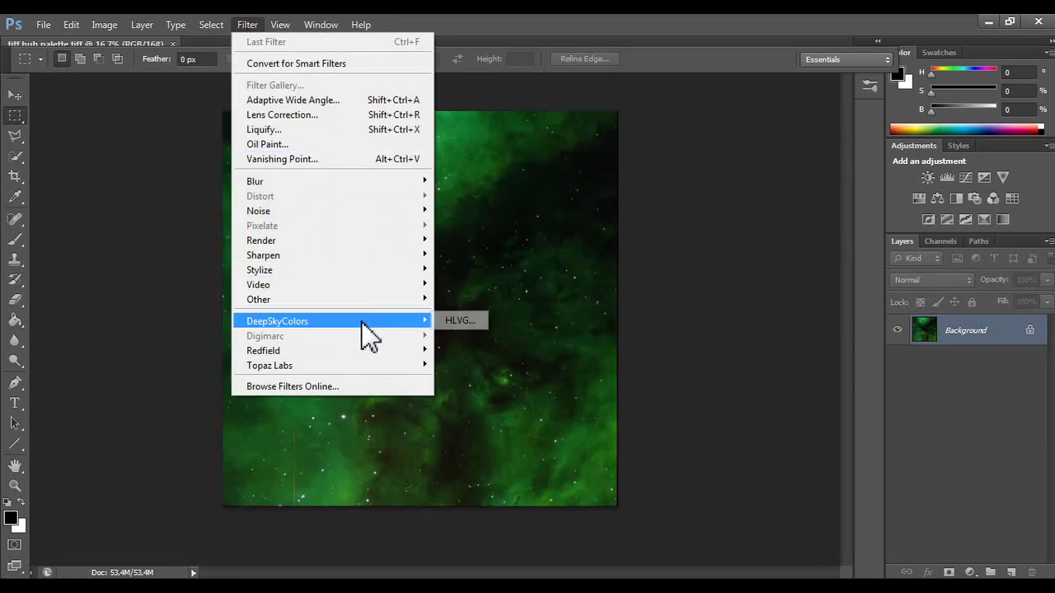
click(458, 323)
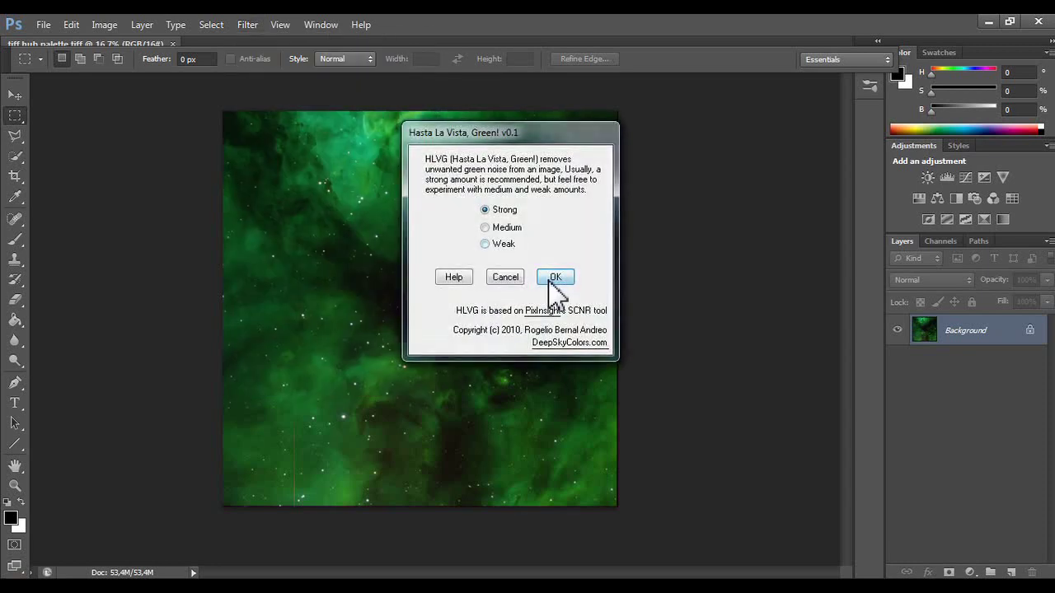
click(554, 278)
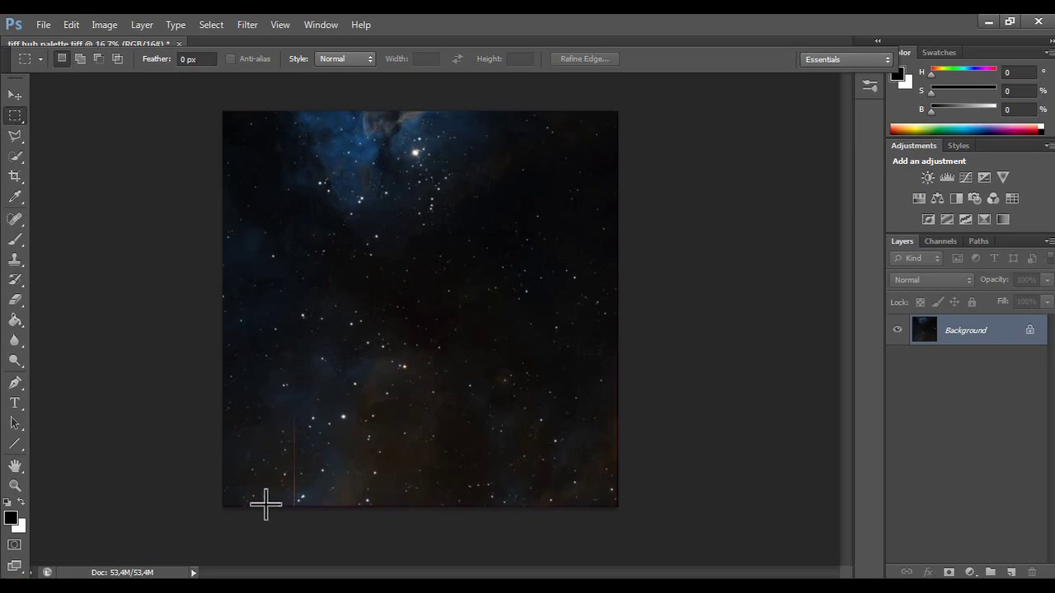
click(1038, 21)
click(532, 243)
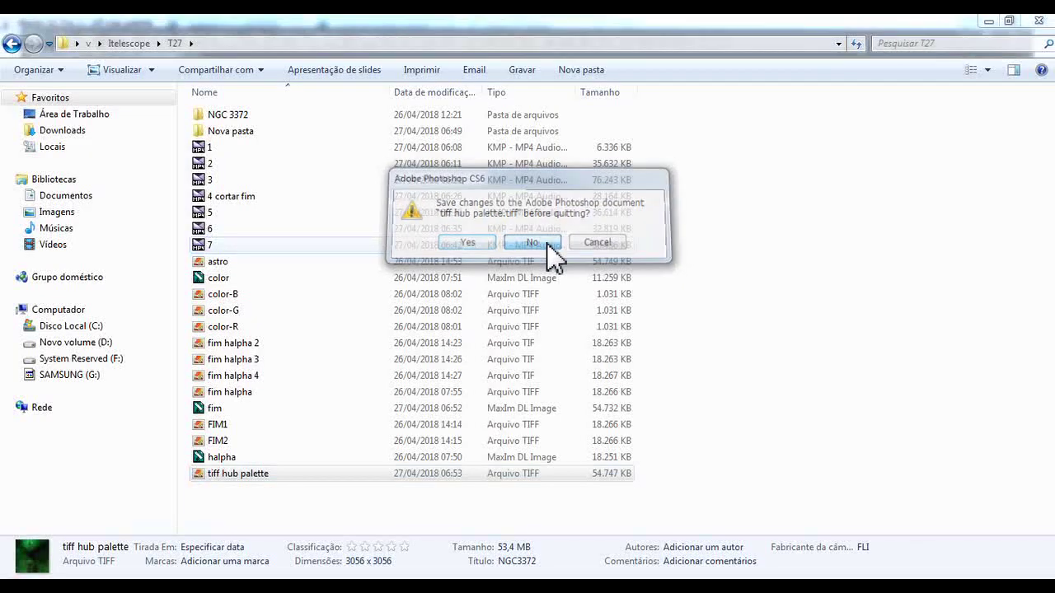
- Switch to MaxIm DL and close the halpha image to return to "tiff hub palette"
double_click(255, 474)
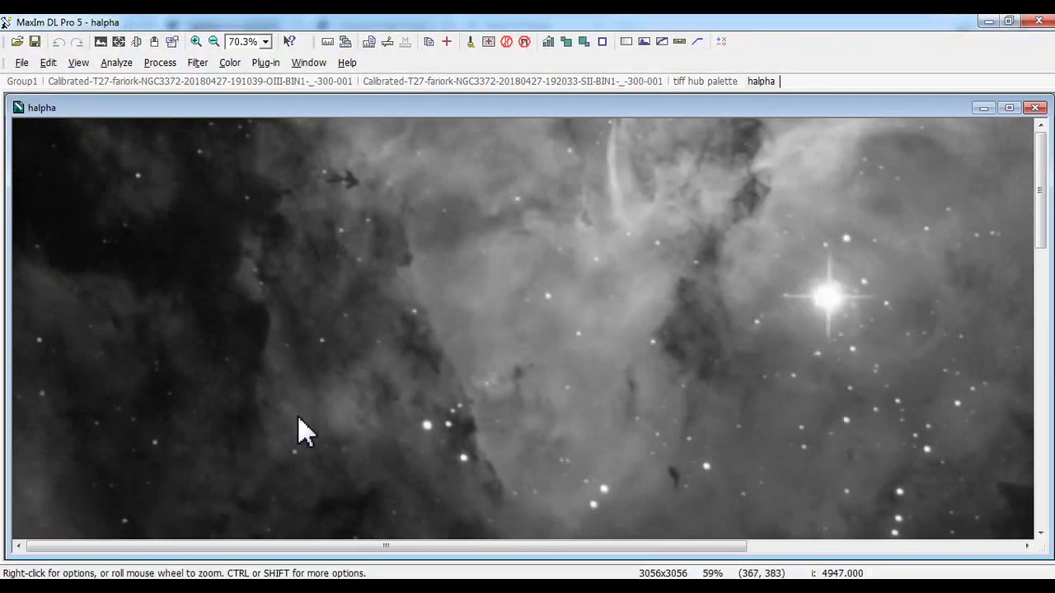
scroll(404, 320, down, 3)
click(1013, 106)
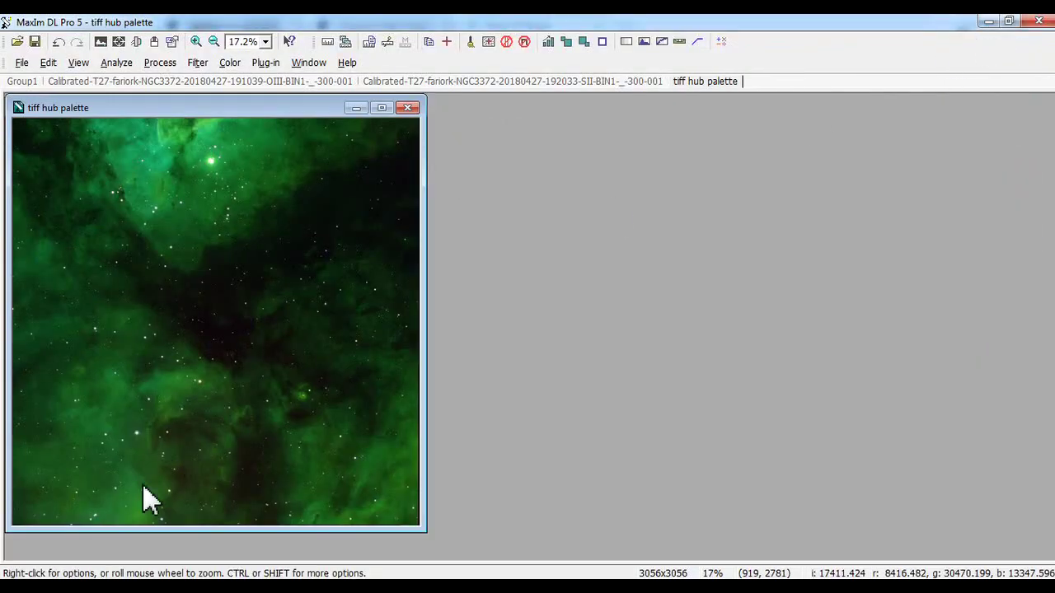
- Replace all bad pixel entries in Map2 with columns 552, 555 and 551 along the vertical defect line and process the image
scroll(109, 522, up, 5)
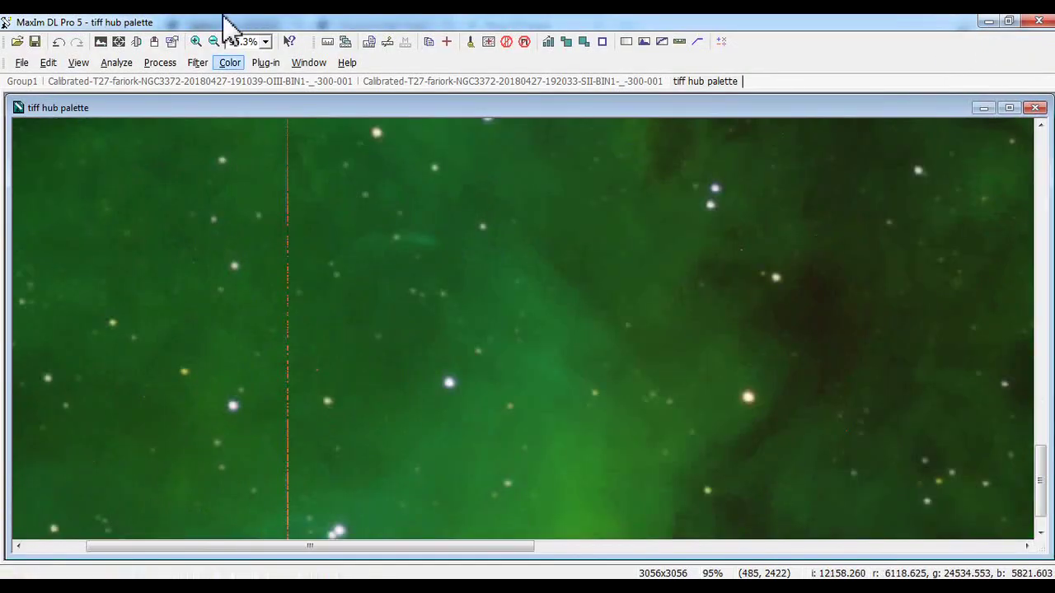
click(229, 64)
mouse_move(166, 71)
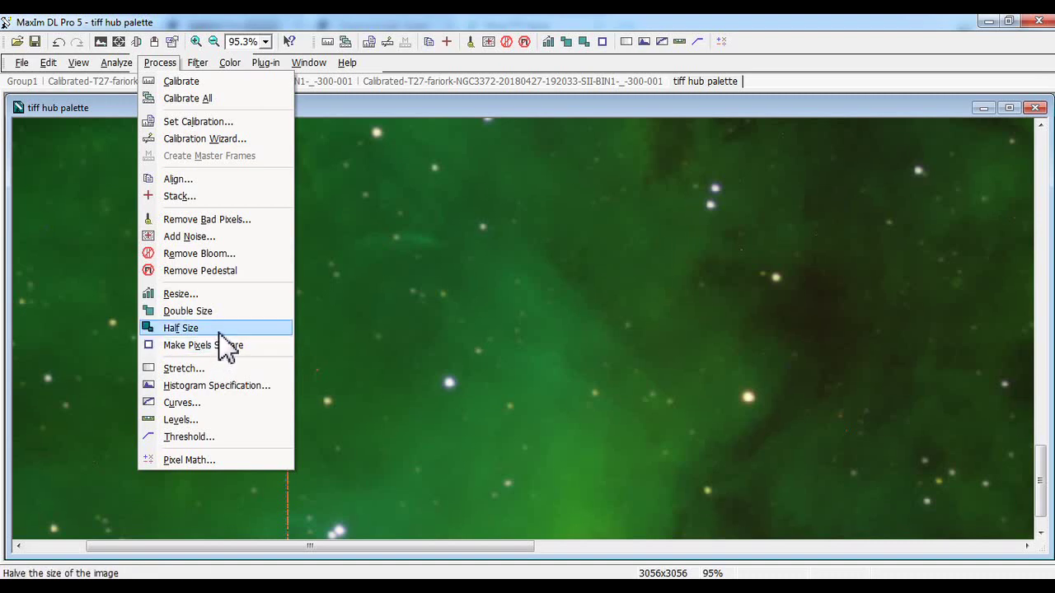
click(238, 221)
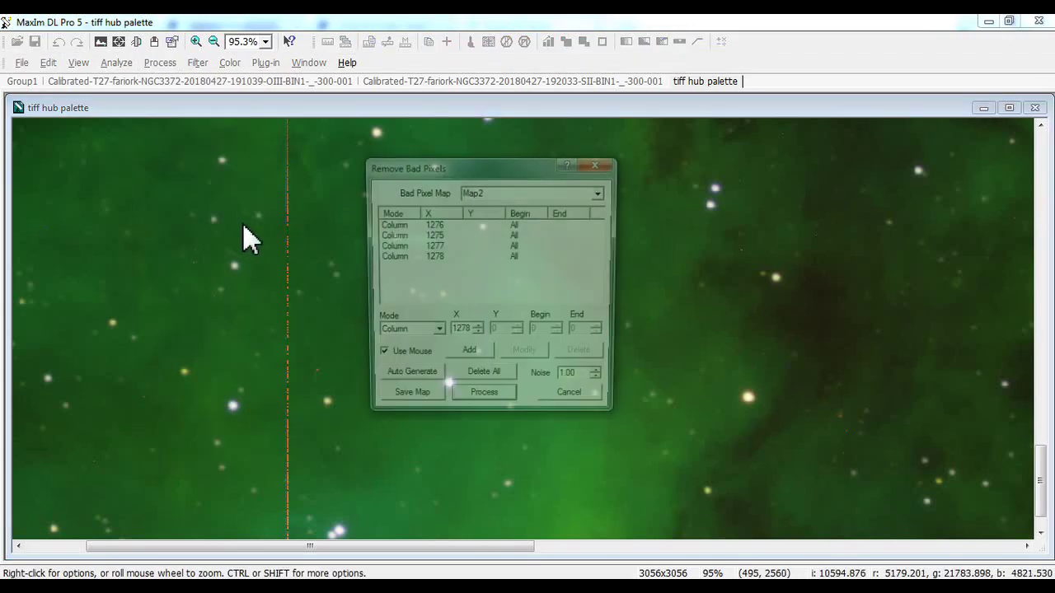
click(471, 383)
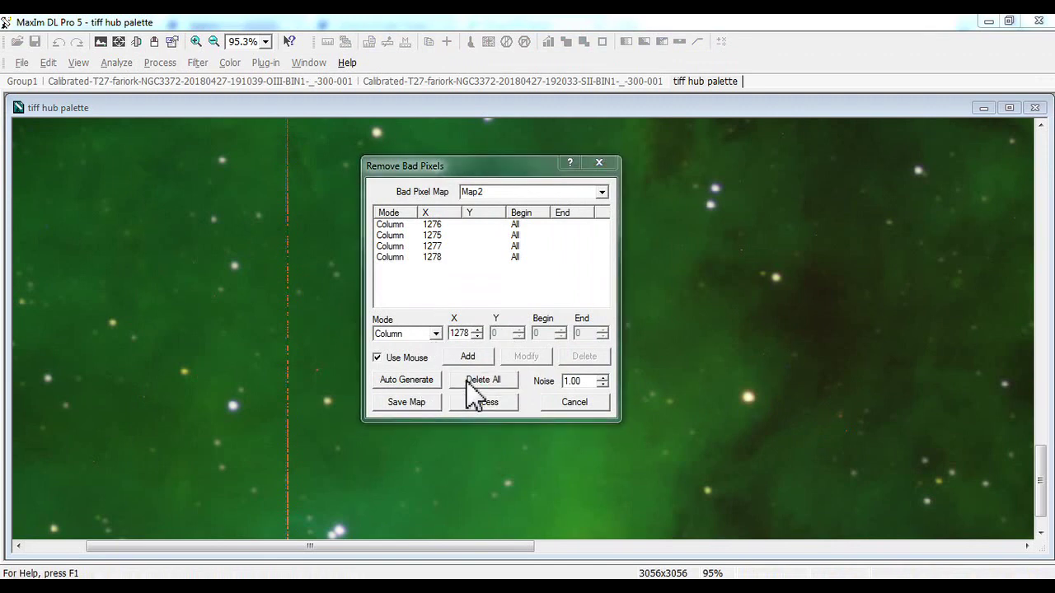
click(468, 322)
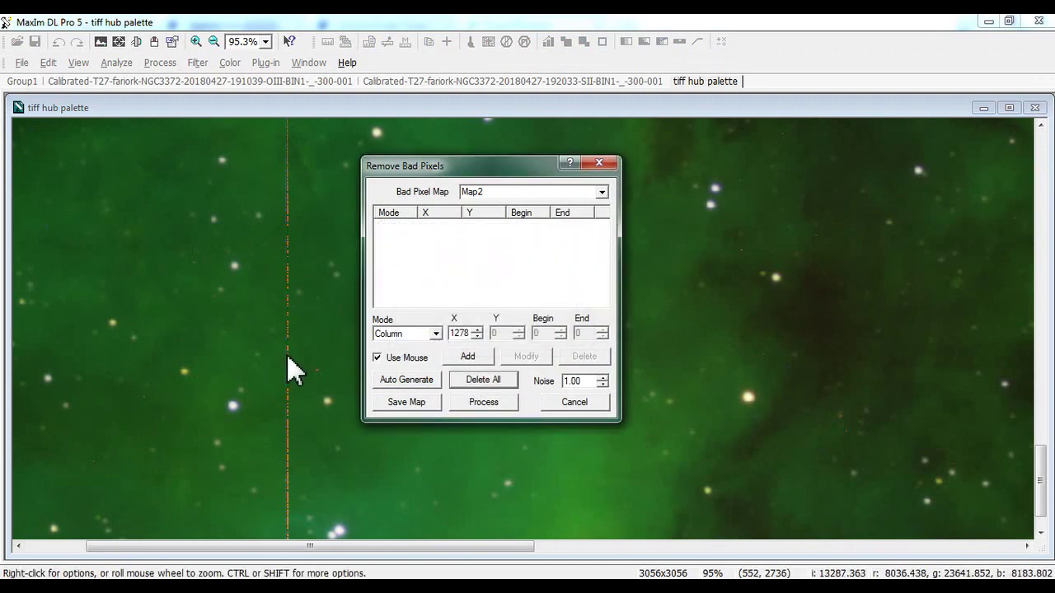
click(287, 366)
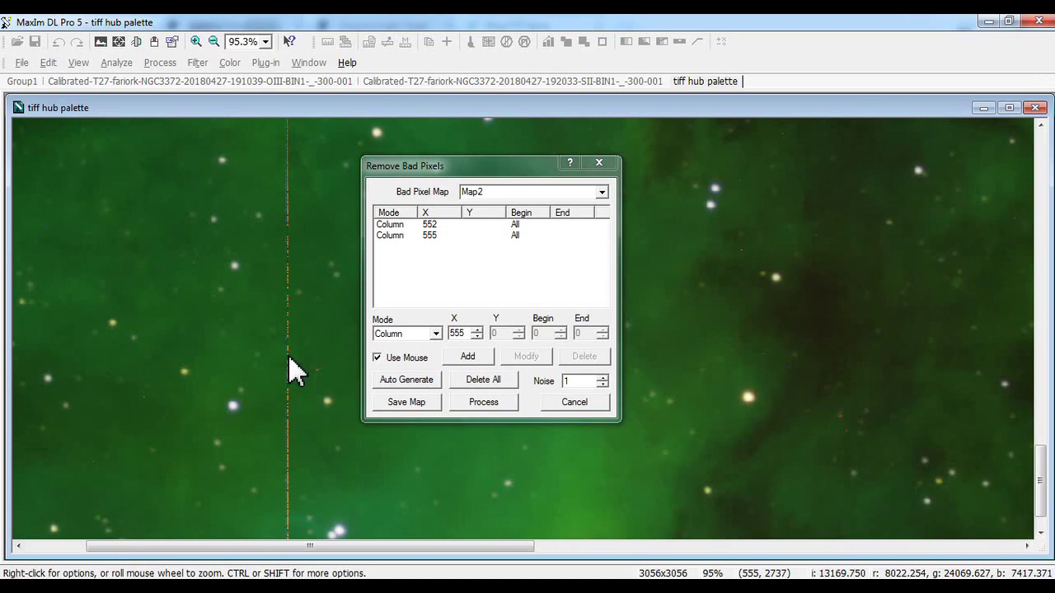
click(289, 361)
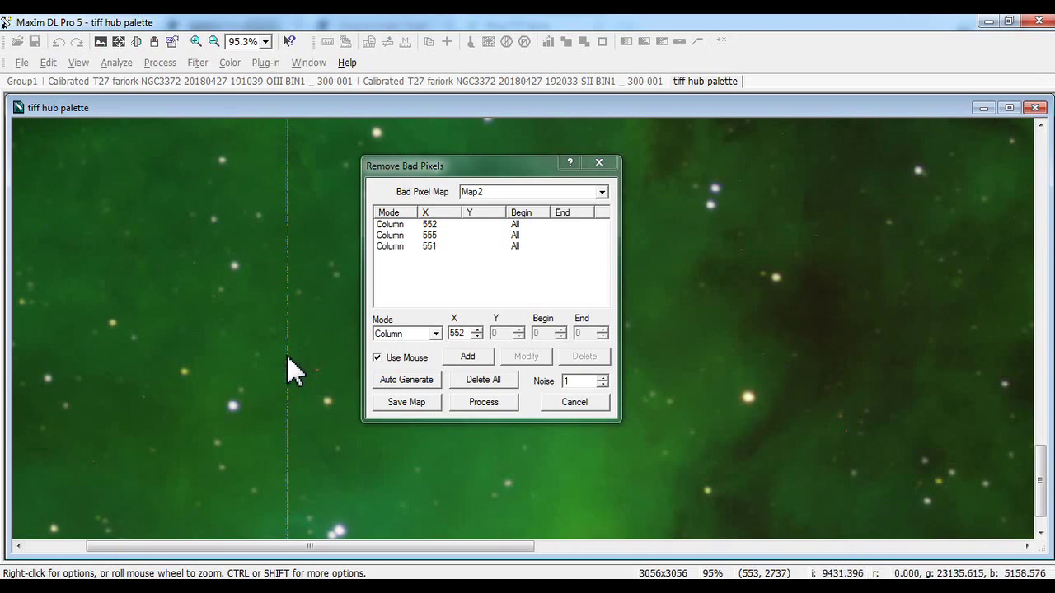
click(479, 403)
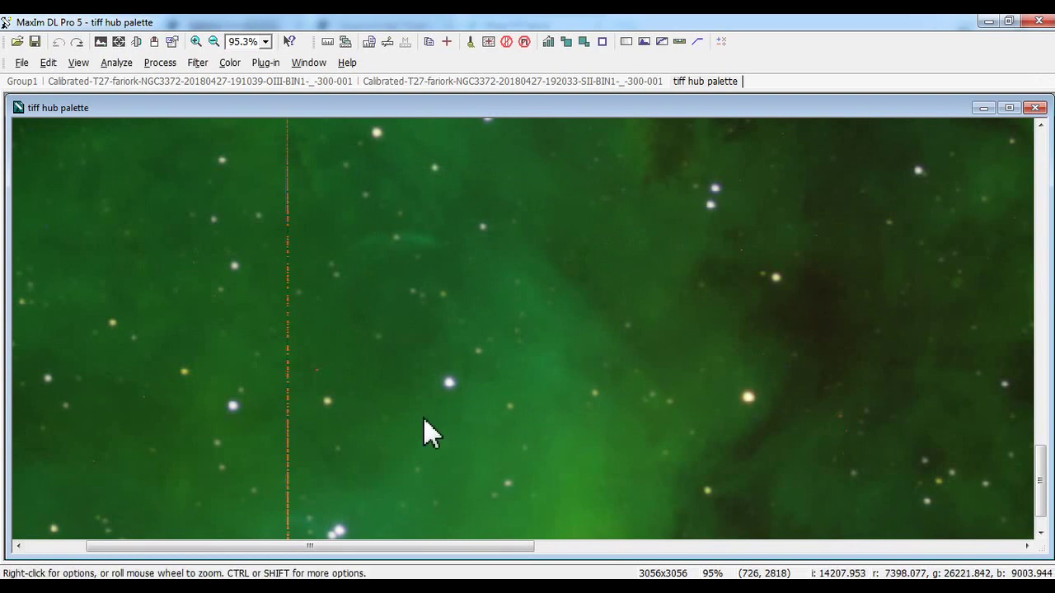
- Clear Map2 again, mark columns 555, 554 and 552 on the orange and blue line, and run the bad pixel removal
click(229, 62)
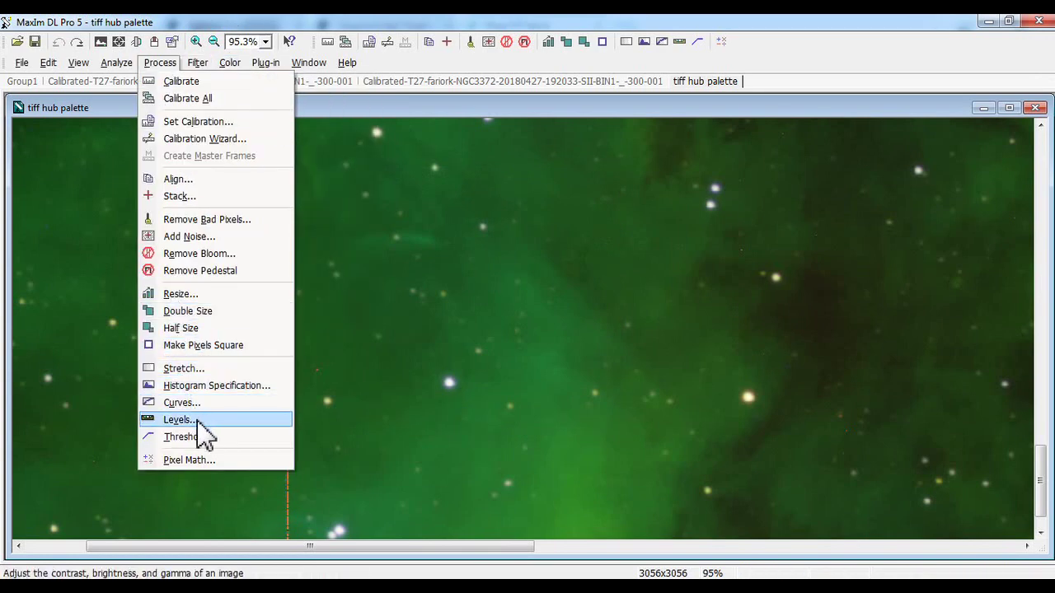
click(212, 221)
drag(1040, 455, 1040, 464)
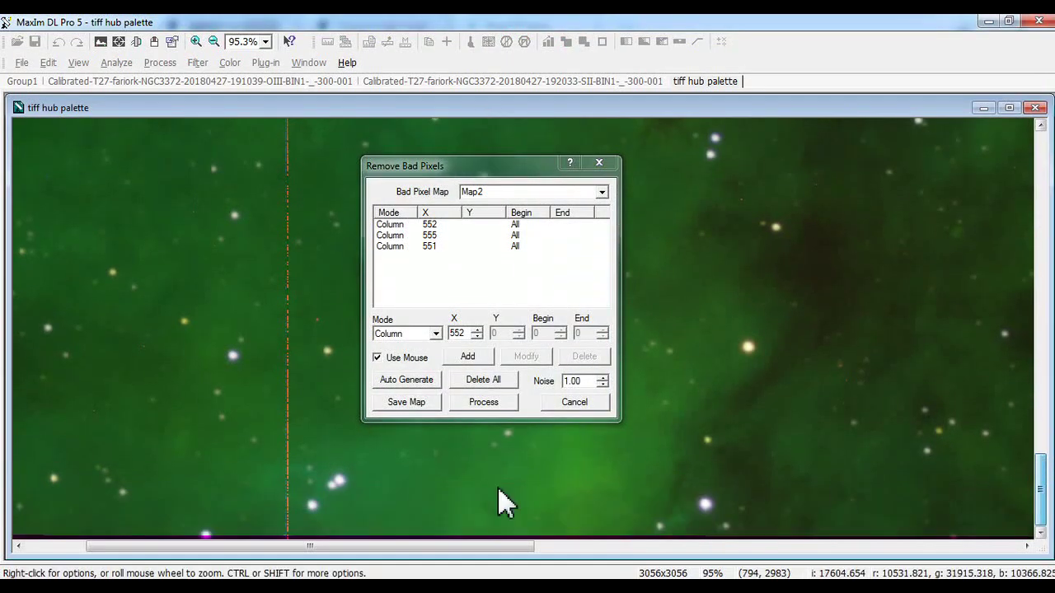
scroll(226, 433, up, 4)
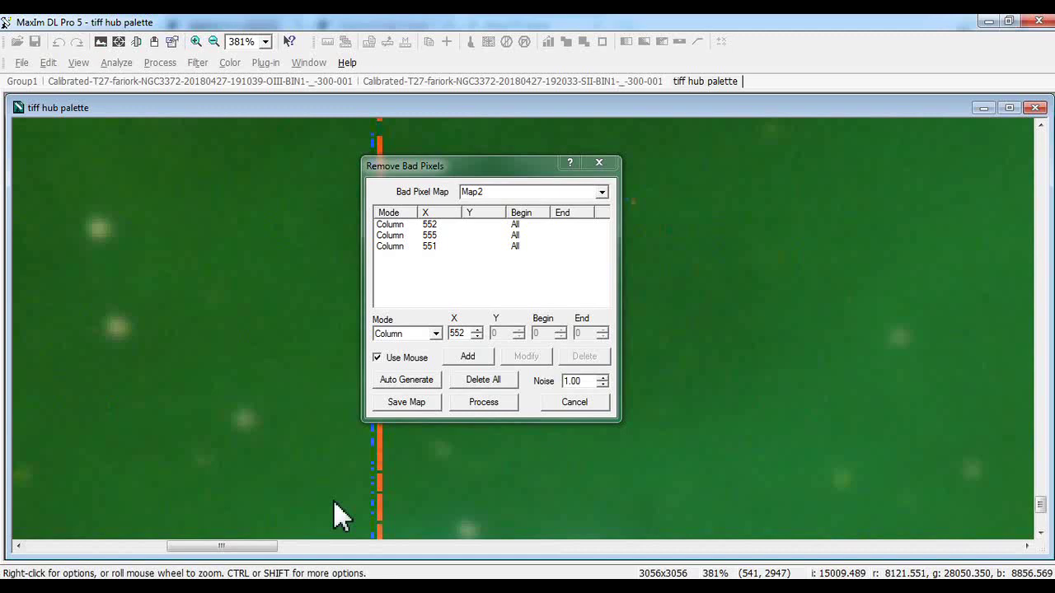
scroll(407, 496, up, 1)
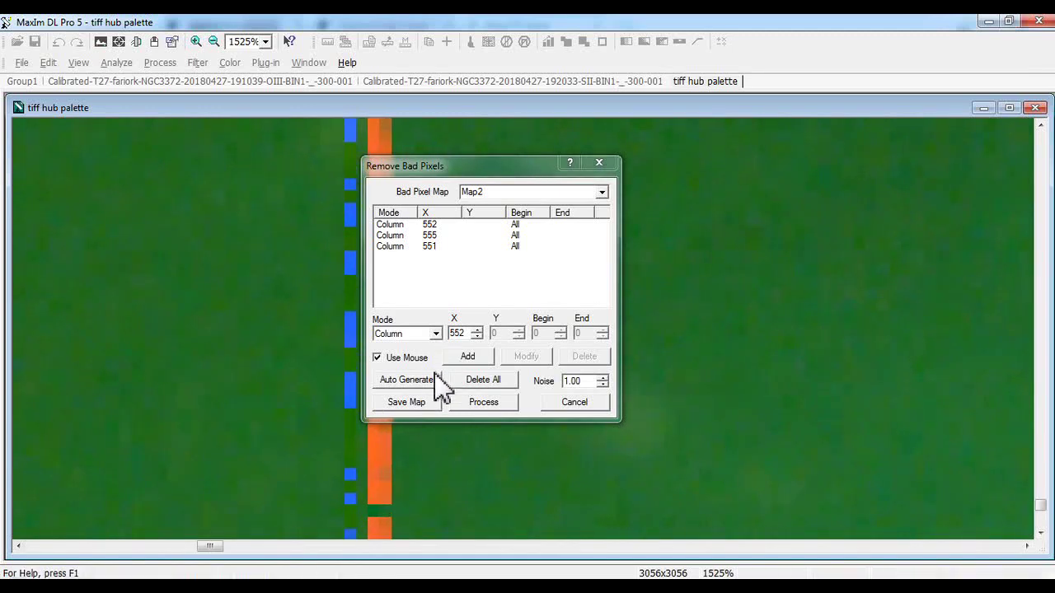
click(475, 381)
click(478, 324)
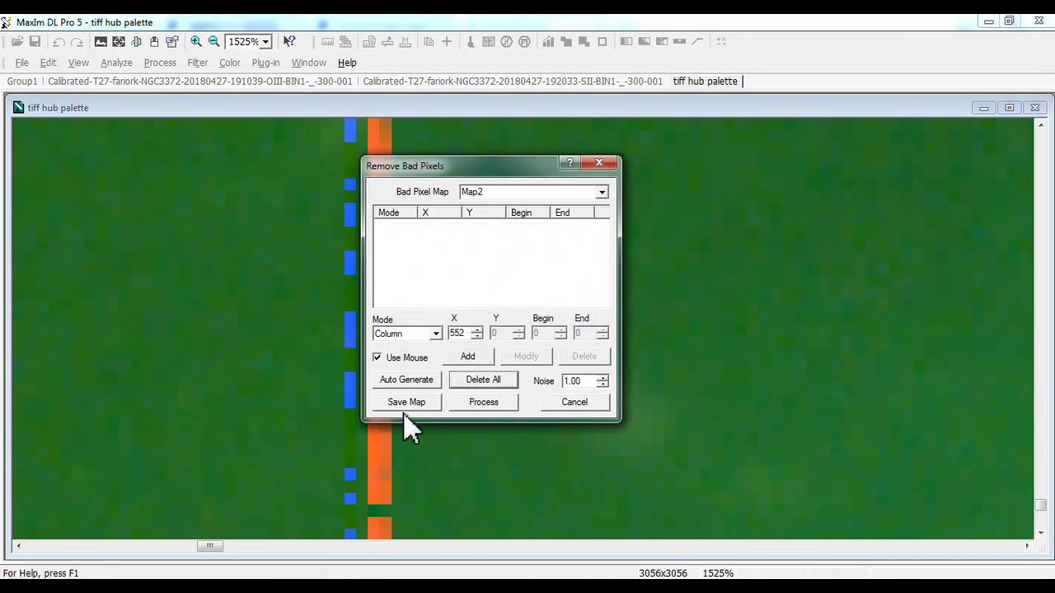
click(385, 463)
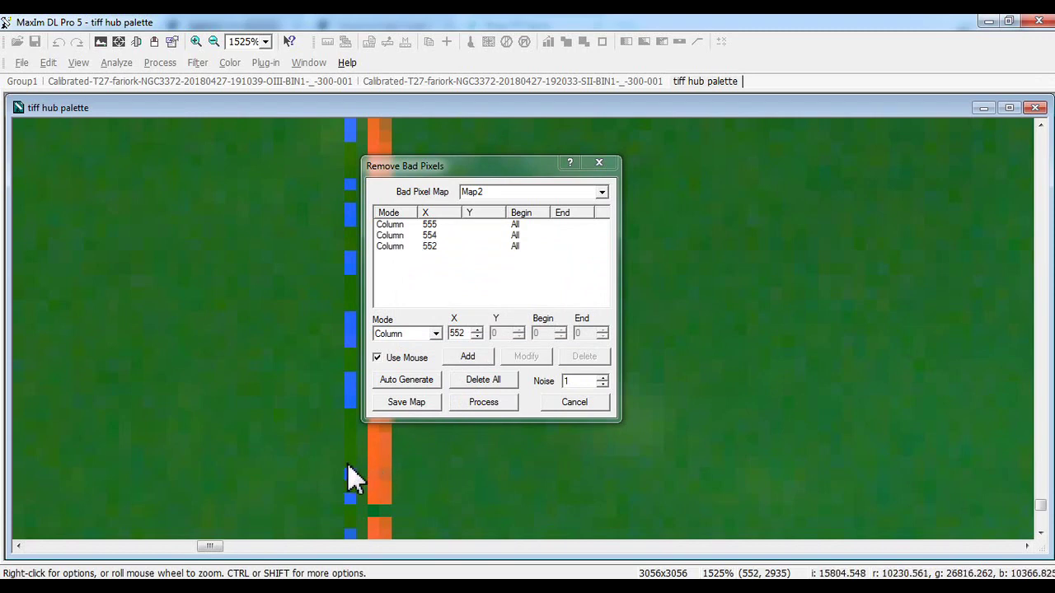
click(459, 403)
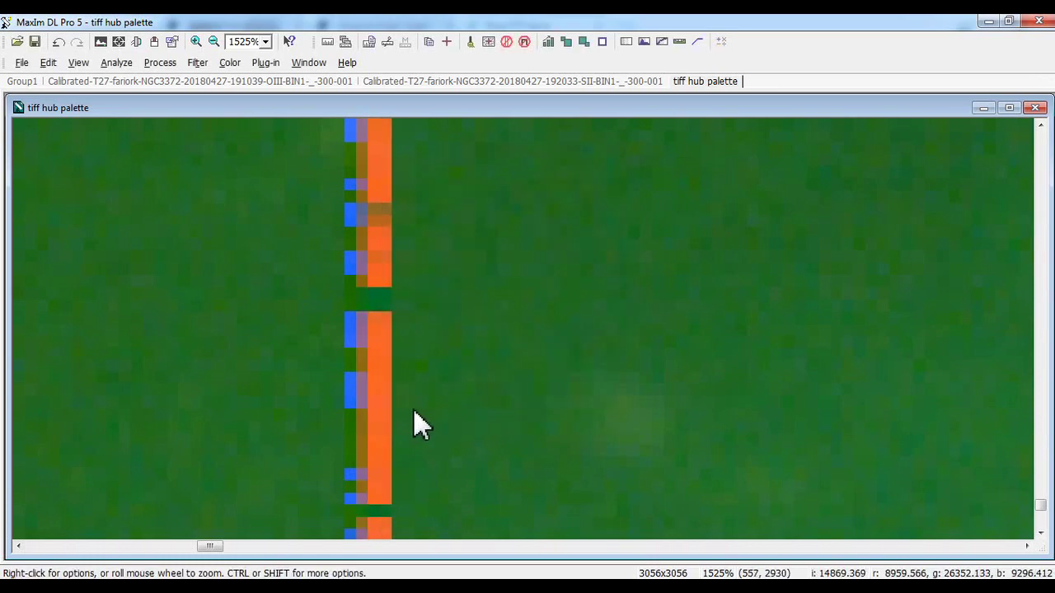
- Mark the remaining defective columns of the orange and blue line in Map2 and remove them from the image
click(198, 62)
mouse_move(160, 62)
click(206, 219)
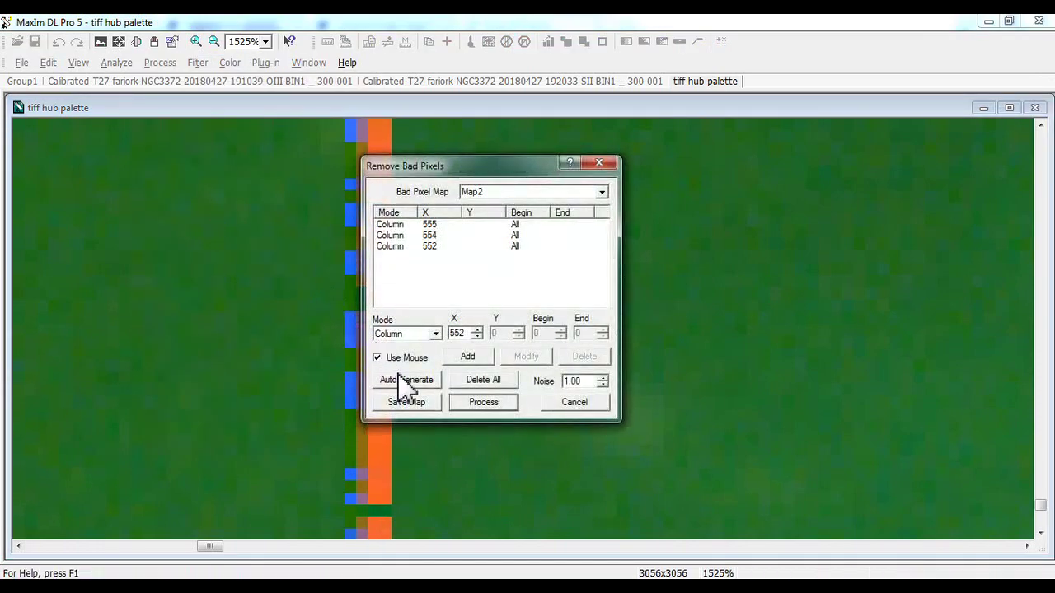
click(387, 458)
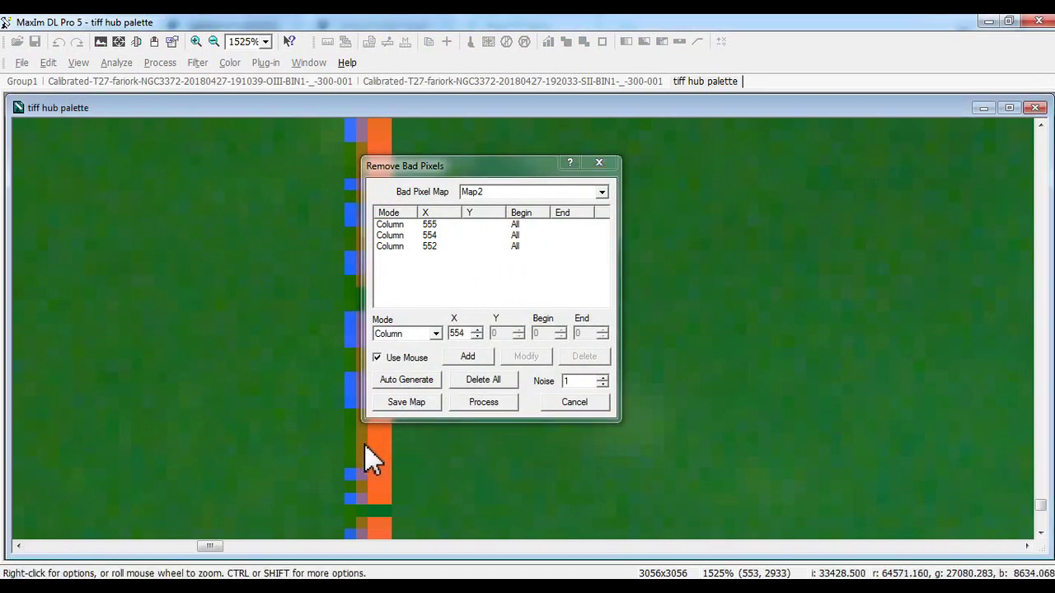
click(342, 447)
click(363, 463)
click(501, 401)
scroll(464, 396, down, 6)
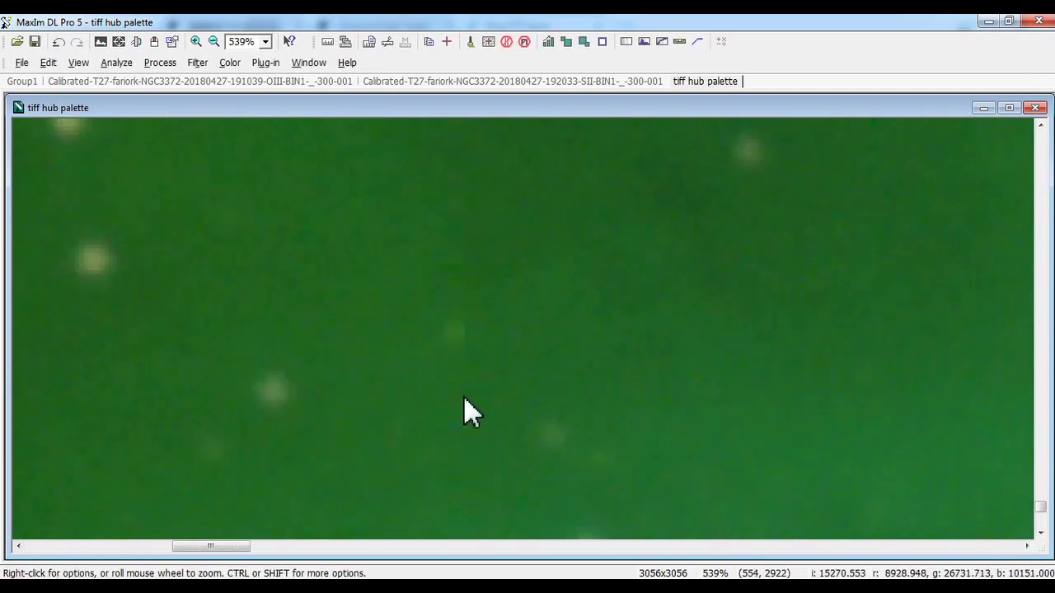
scroll(302, 353, down, 2)
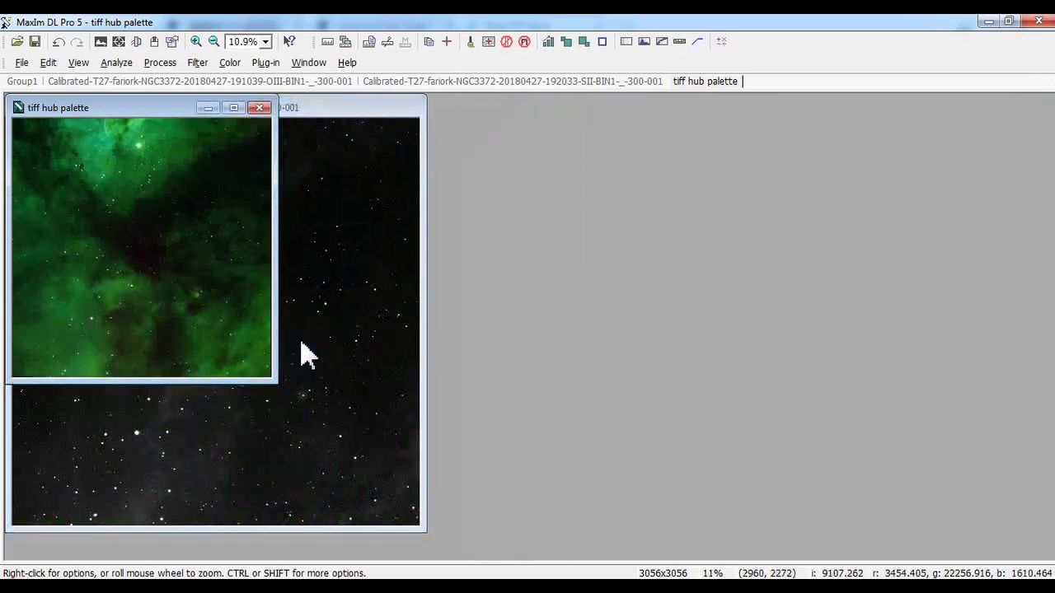
scroll(148, 318, up, 1)
- Save the image over the existing "tiff hub palette" TIFF as 16-bit Int, uncompressed, and close MaxIm DL
click(21, 63)
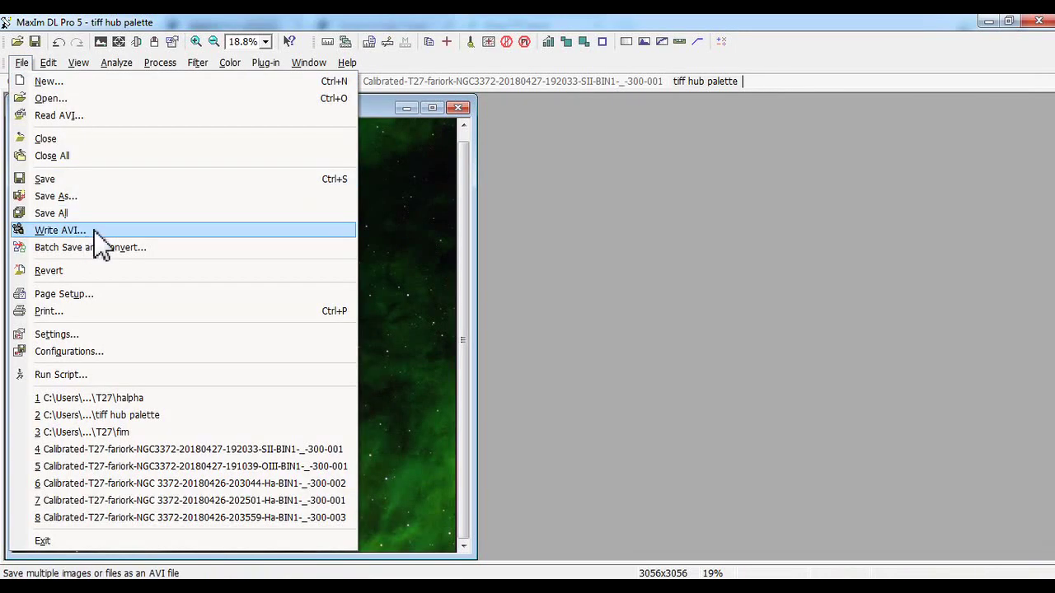
click(99, 197)
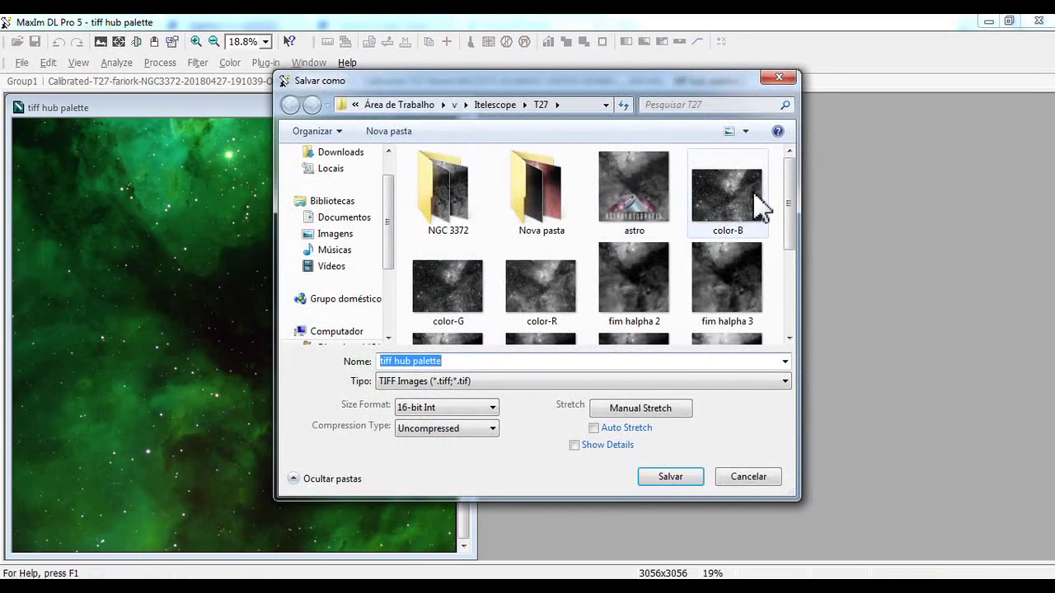
drag(785, 210, 784, 294)
click(483, 323)
click(647, 409)
click(606, 195)
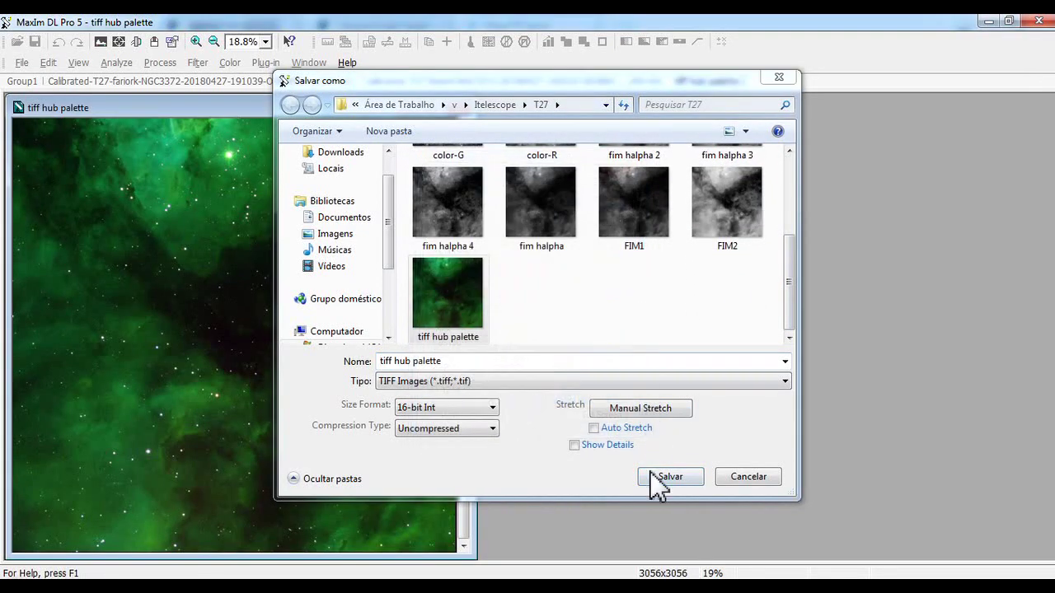
click(667, 478)
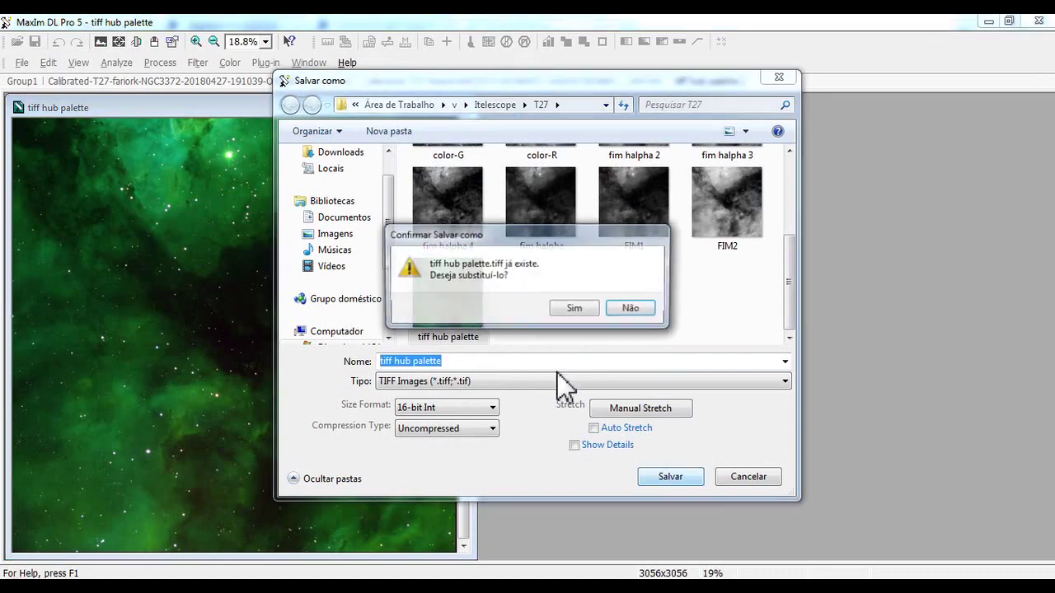
click(569, 306)
click(1038, 22)
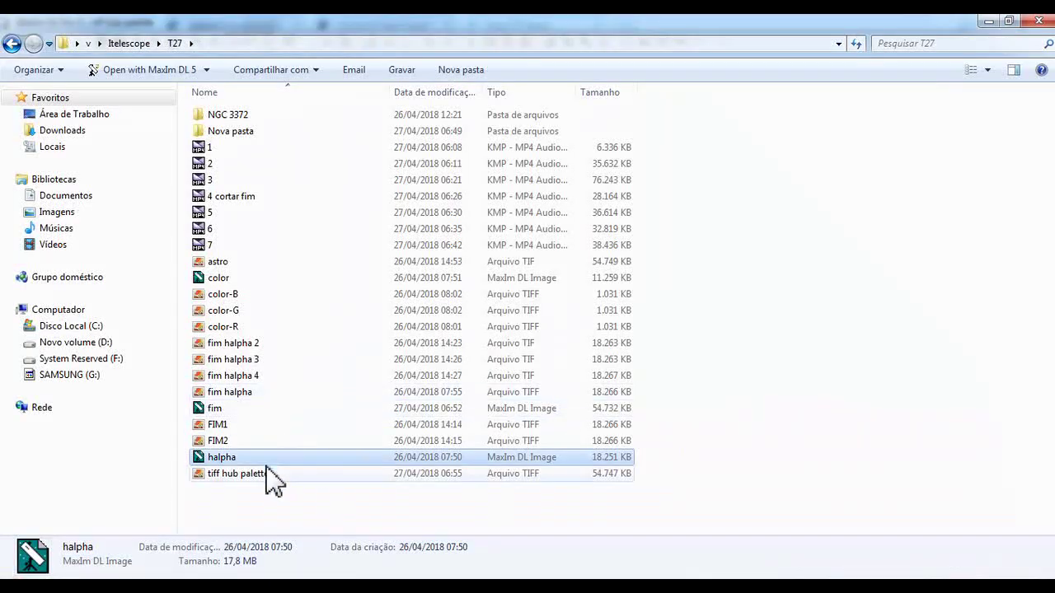
- Preview the saved "tiff hub palette" file from the T27 folder and open it in Adobe Photoshop CS6
double_click(267, 485)
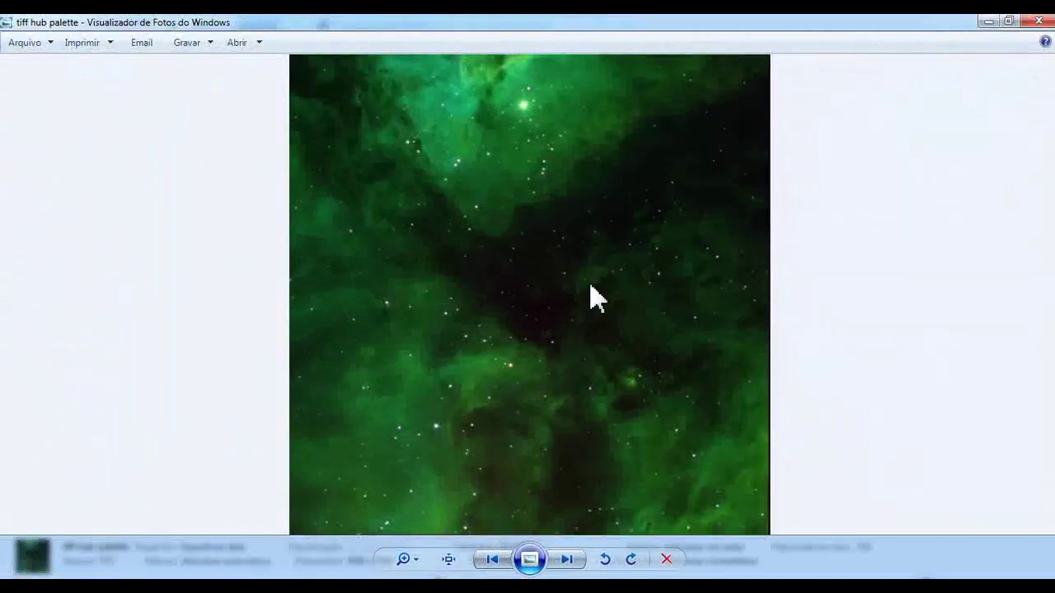
click(1036, 21)
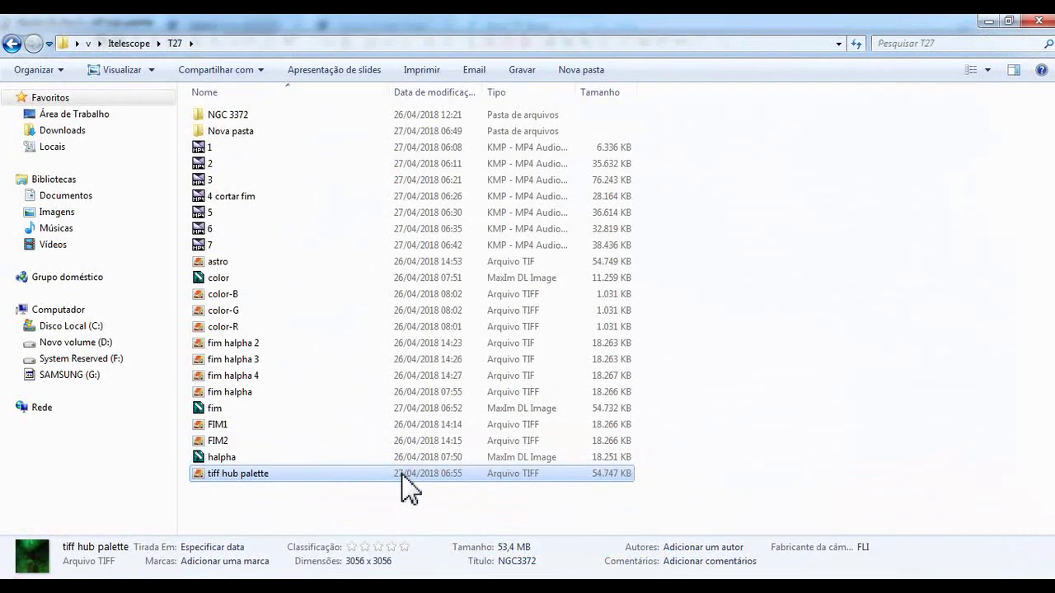
right_click(401, 473)
mouse_move(618, 342)
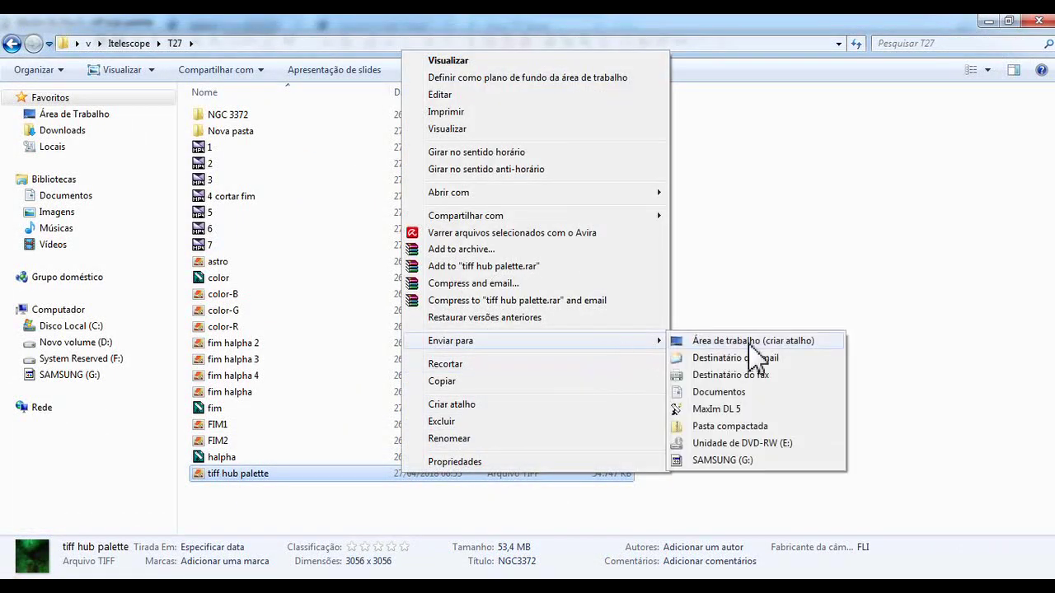
mouse_move(604, 198)
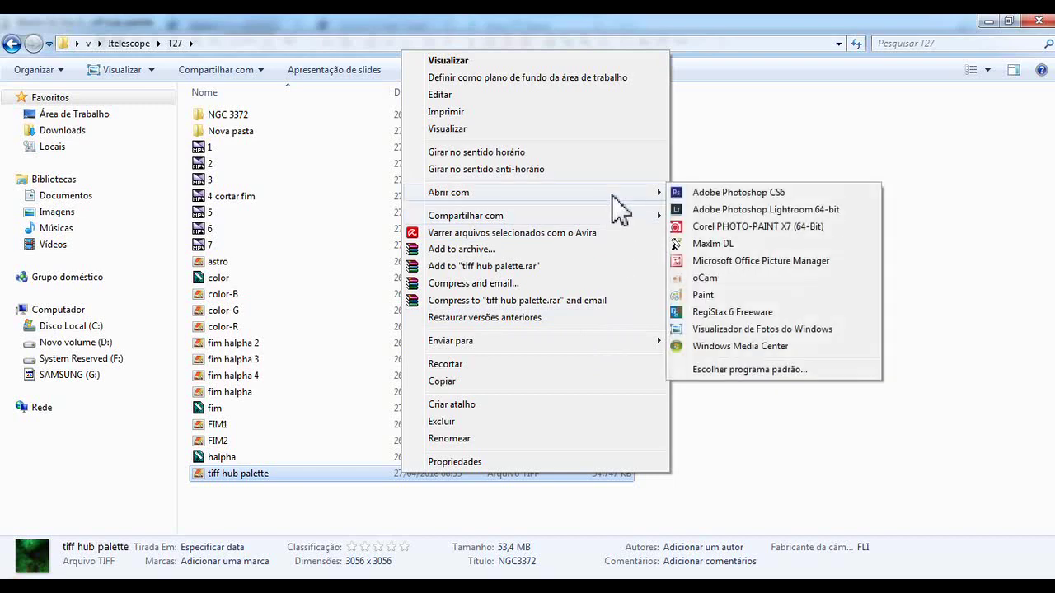
click(710, 195)
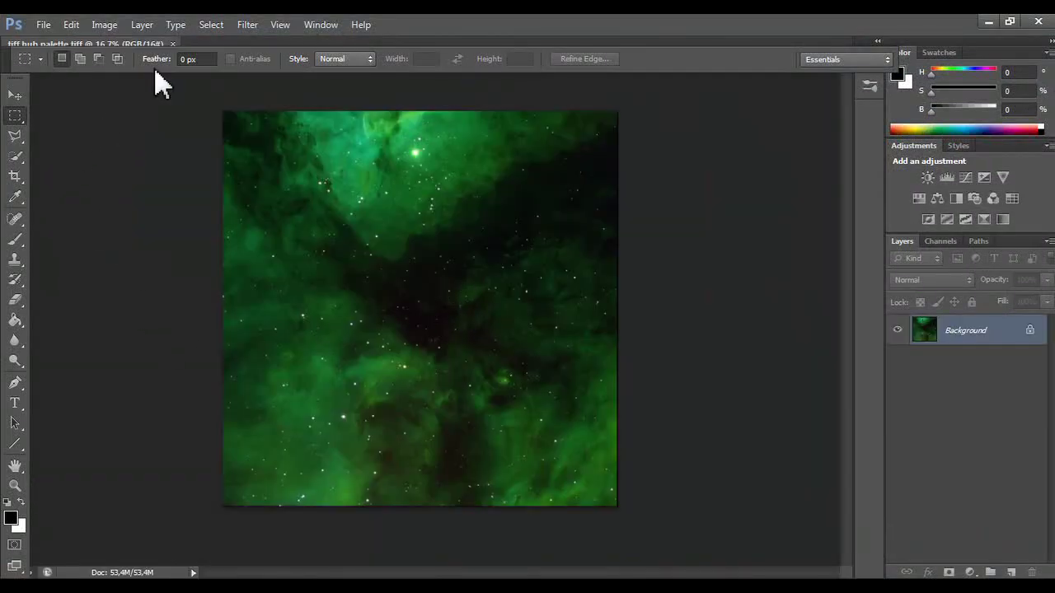
- Apply the DeepSkyColors HLVG filter to the image to reduce the green cast
click(246, 25)
mouse_move(416, 321)
click(477, 321)
click(496, 244)
click(558, 279)
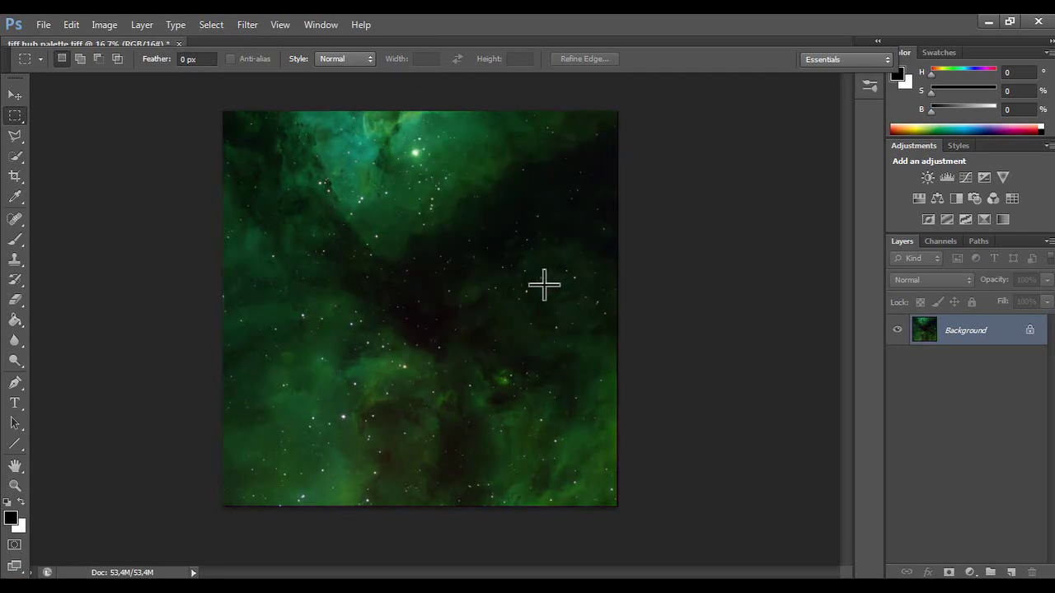
- Run the DeepSkyColors HLVG filter a second time on the Background to remove more green
click(248, 25)
mouse_move(346, 358)
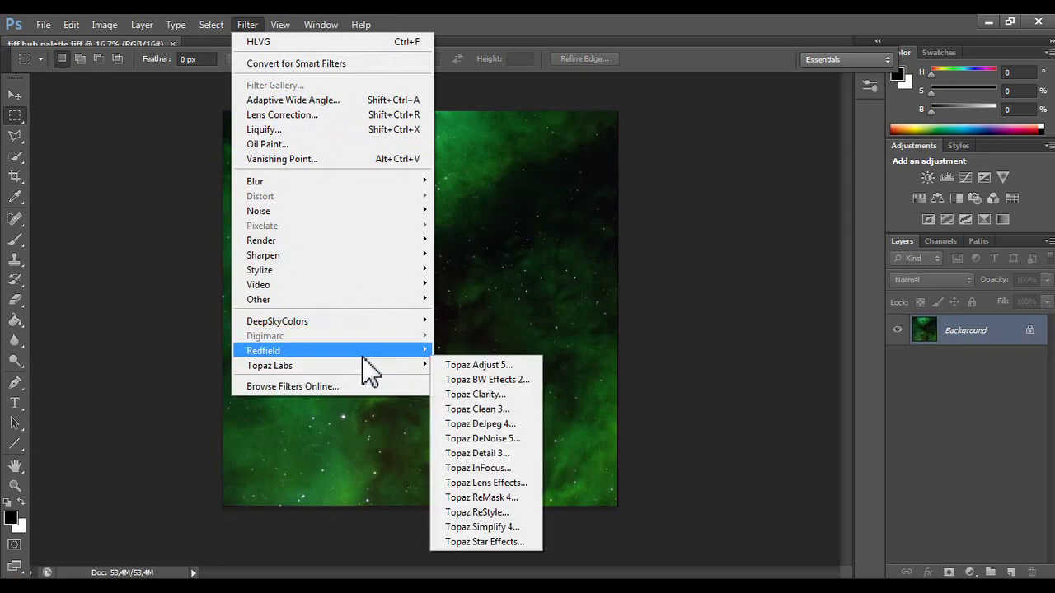
mouse_move(348, 321)
click(495, 323)
click(506, 228)
click(555, 278)
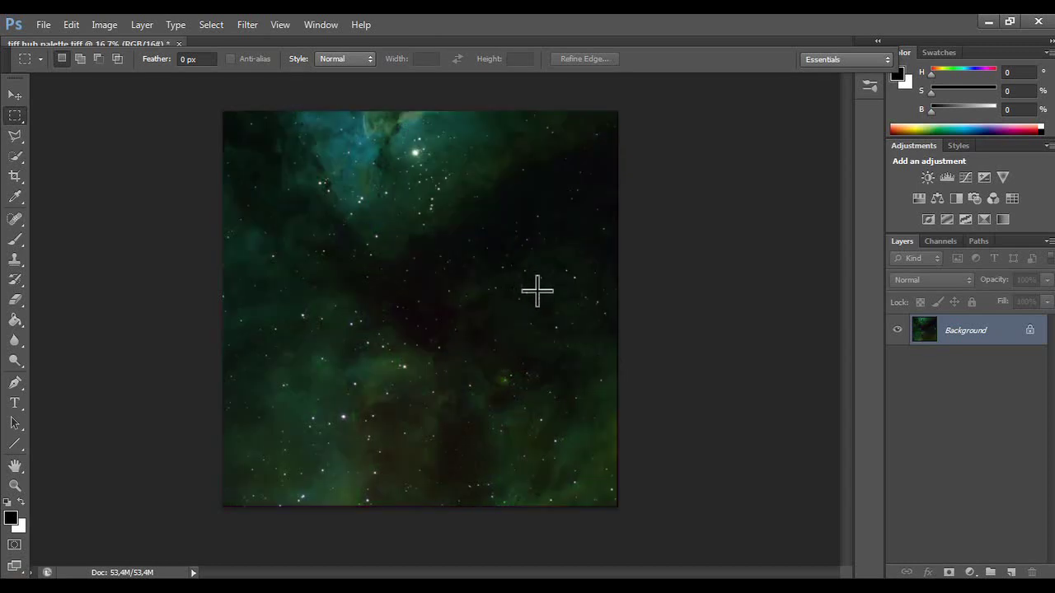
- Duplicate the Background layer and add a Levels adjustment, sampling the black point in the dark central nebula and setting the black input to 19
drag(949, 334, 1011, 571)
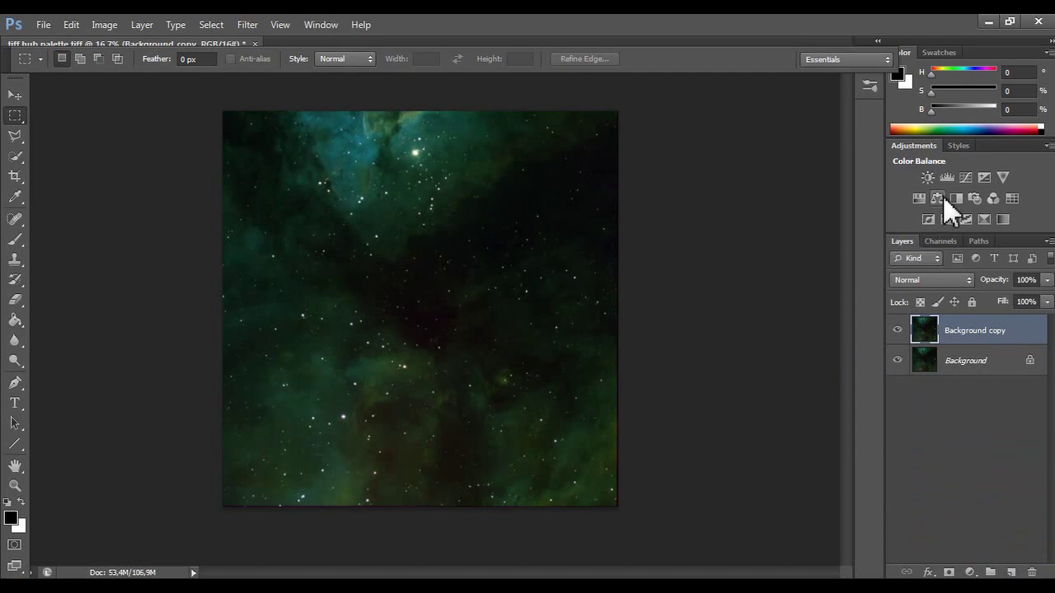
click(947, 178)
click(642, 281)
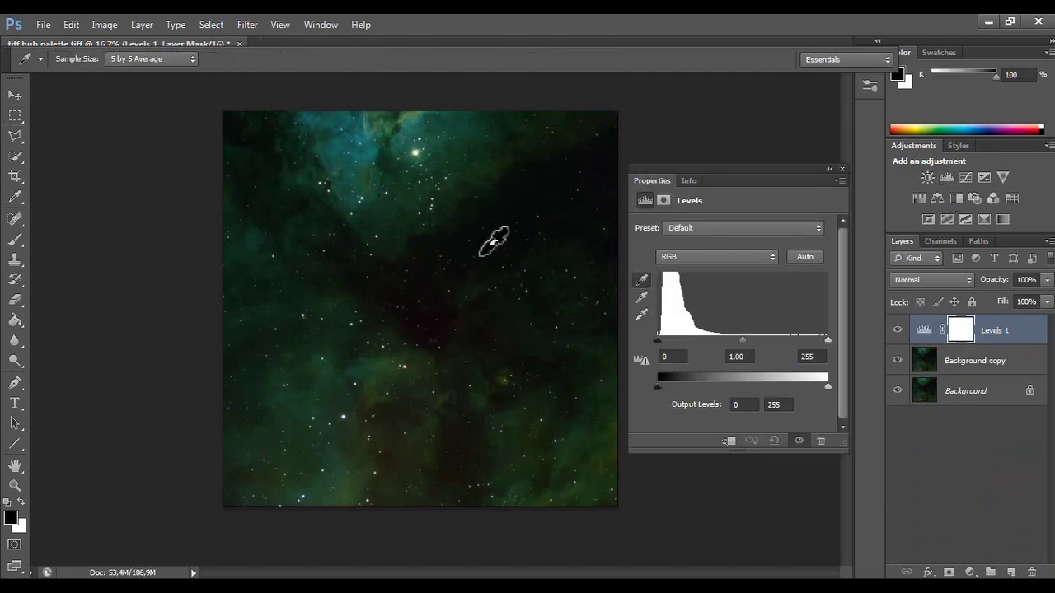
click(485, 233)
click(427, 307)
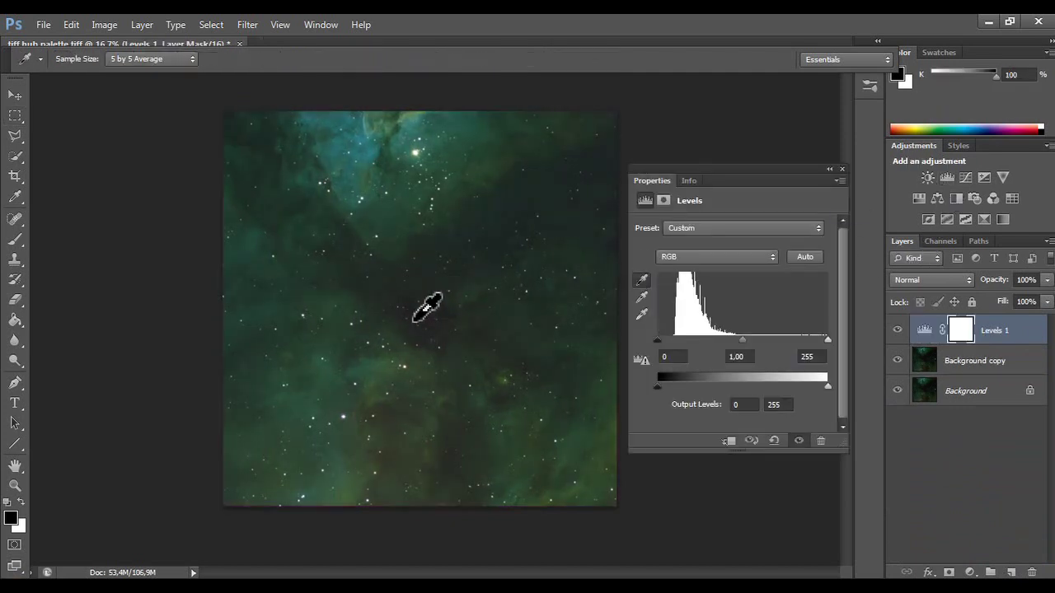
click(427, 317)
click(413, 329)
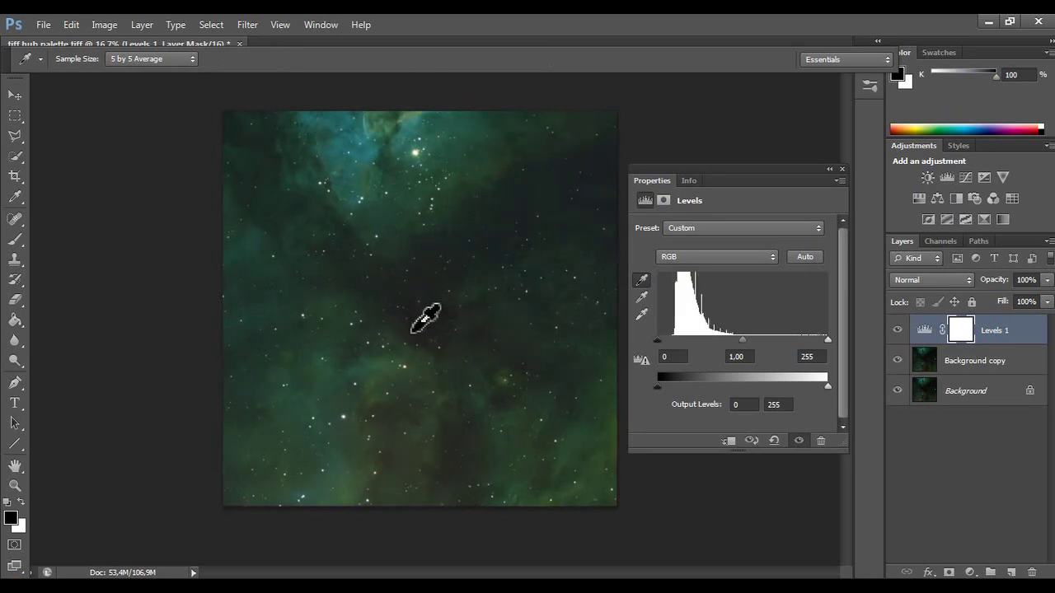
click(421, 321)
click(418, 325)
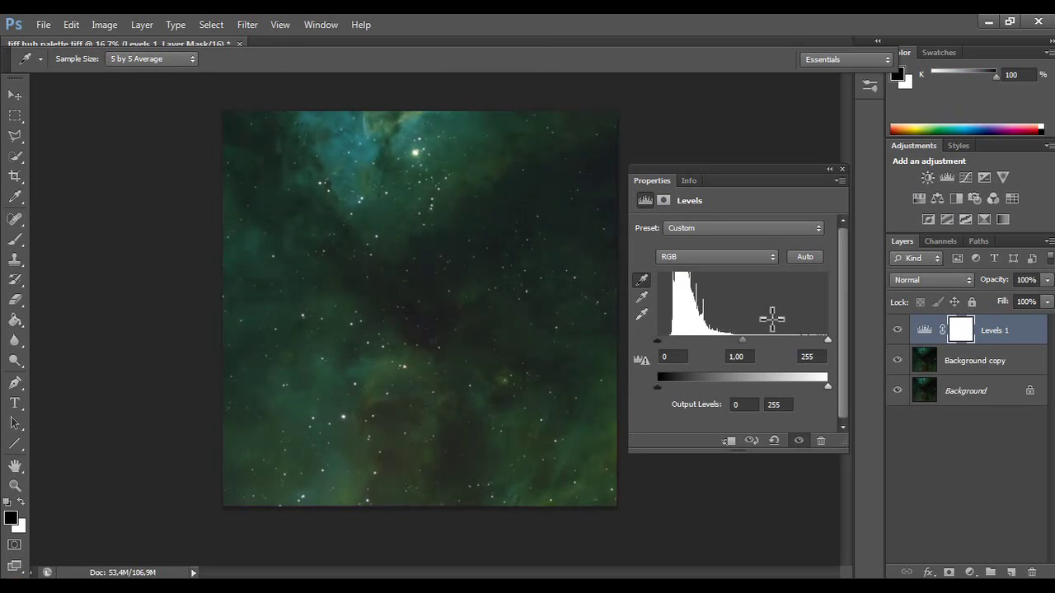
drag(658, 340, 670, 346)
- Sample the Levels white point on the brightest star, raise the black input slightly, and merge the adjustment into Background copy
click(641, 314)
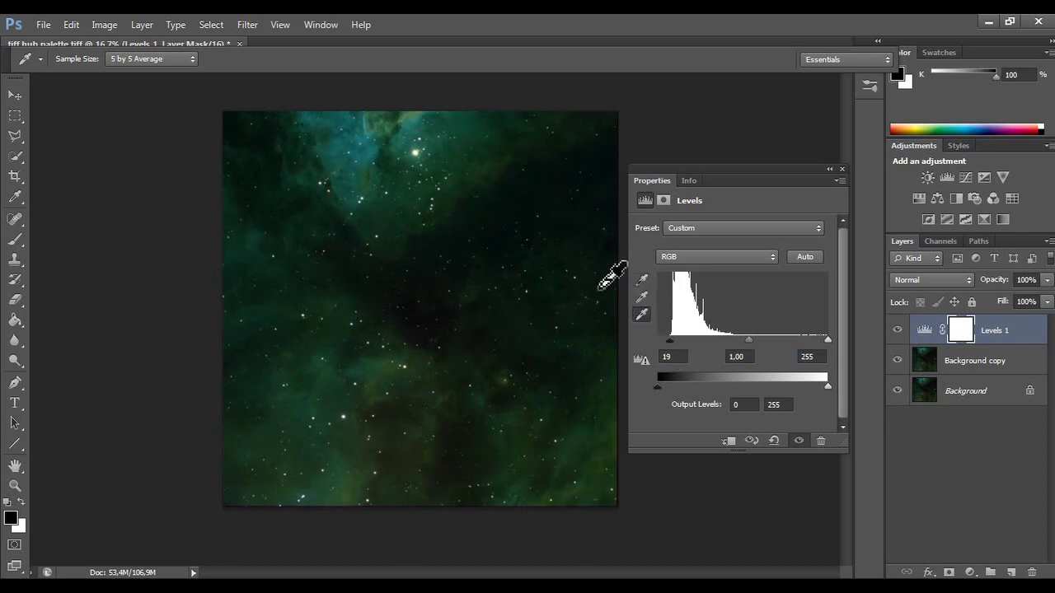
click(415, 153)
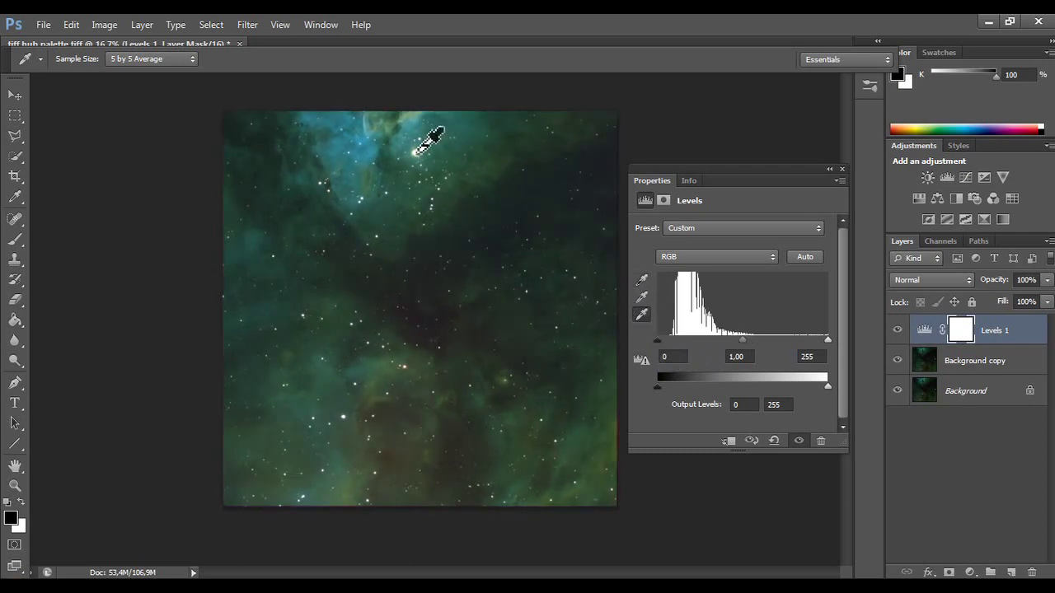
click(415, 152)
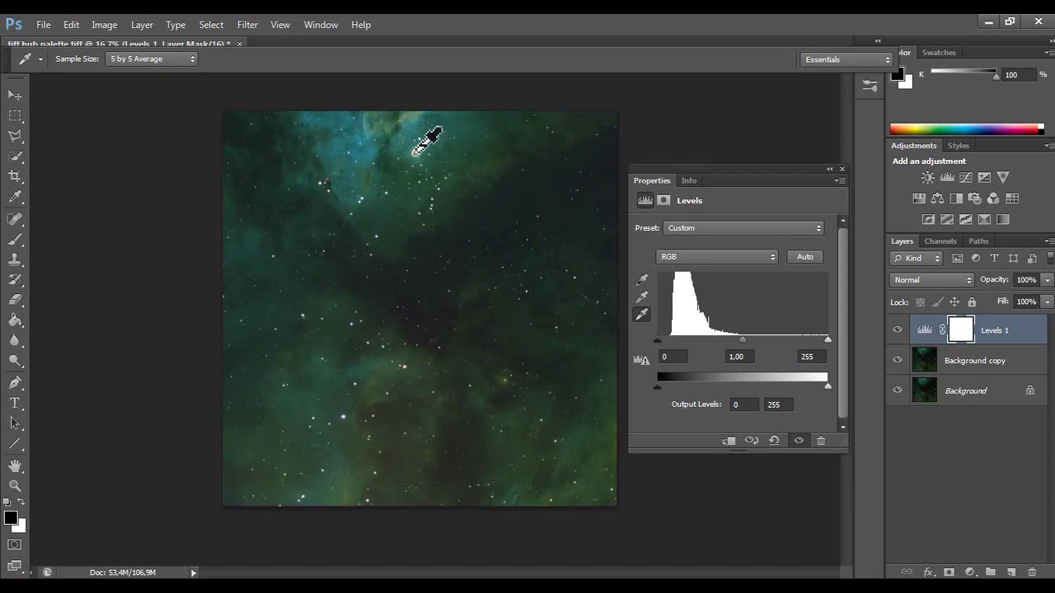
drag(657, 340, 669, 341)
click(841, 169)
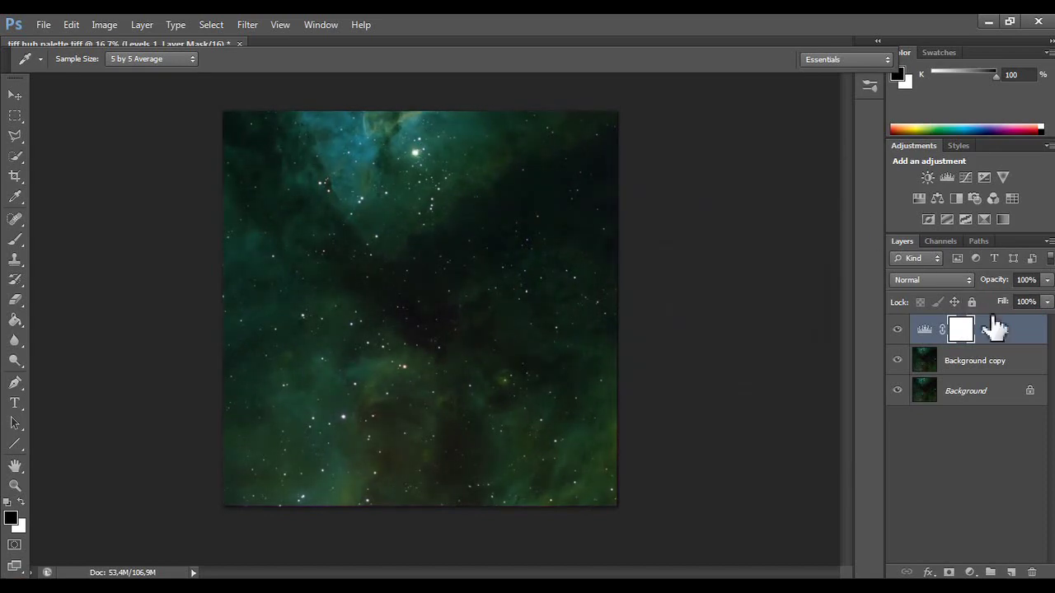
right_click(993, 329)
click(886, 391)
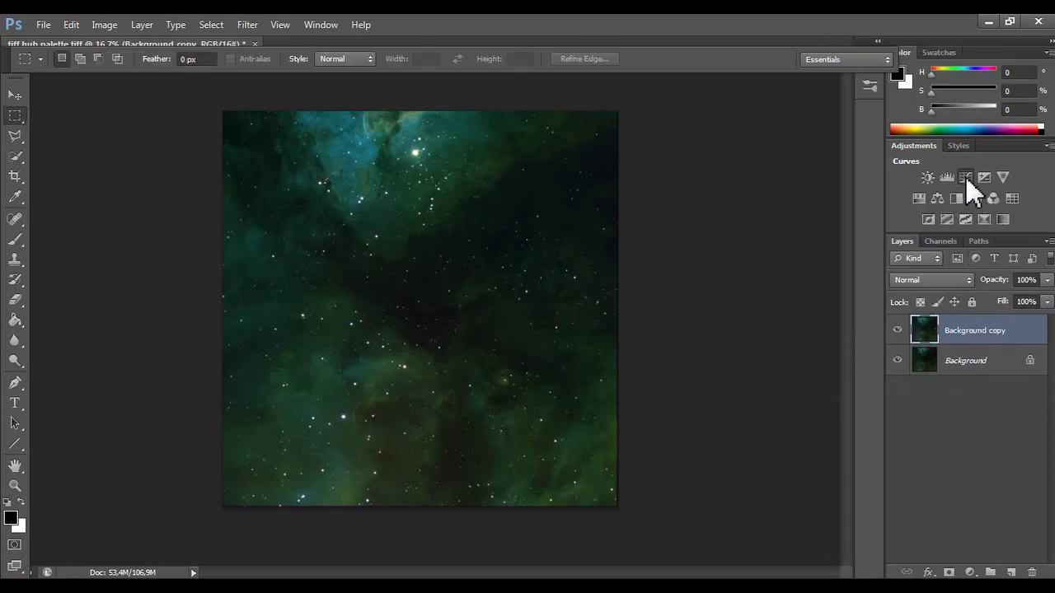
- Brighten the midtones with a Curves adjustment raised in the RGB channel and merge it into Background copy
click(965, 177)
drag(744, 342, 729, 328)
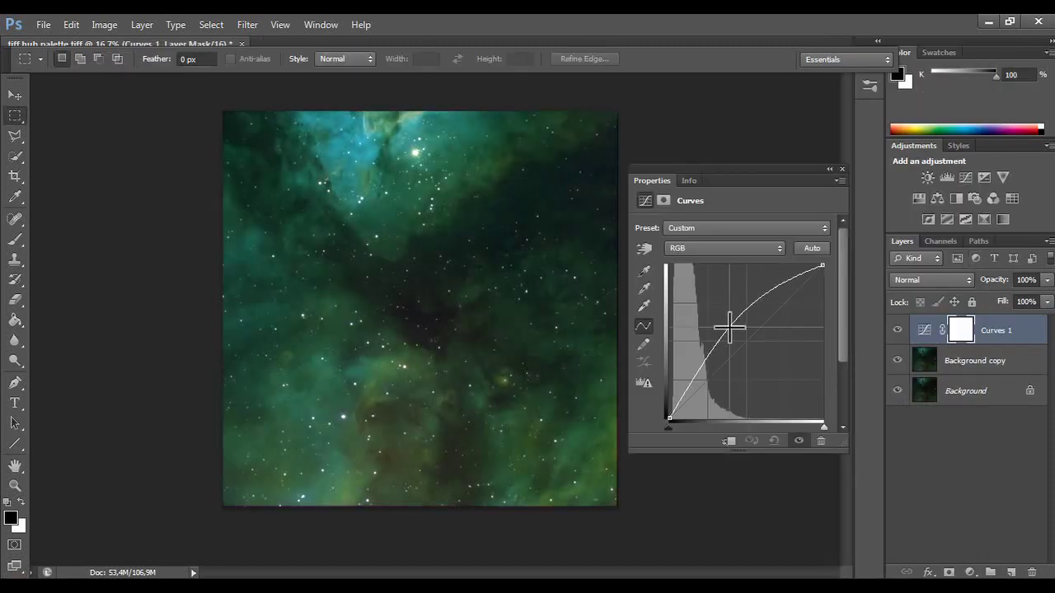
click(841, 169)
right_click(1009, 331)
click(937, 401)
- Duplicate the Background copy layer and run the Enhance DSO and Reduce Stars action on the duplicate
drag(1000, 344, 1010, 572)
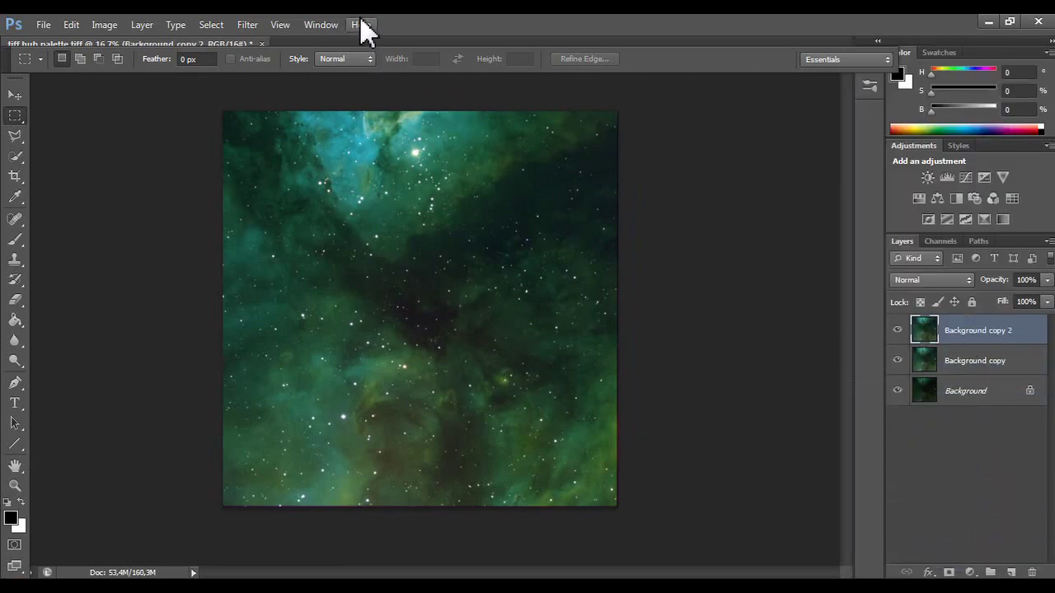
click(320, 24)
click(339, 101)
scroll(697, 405, down, 5)
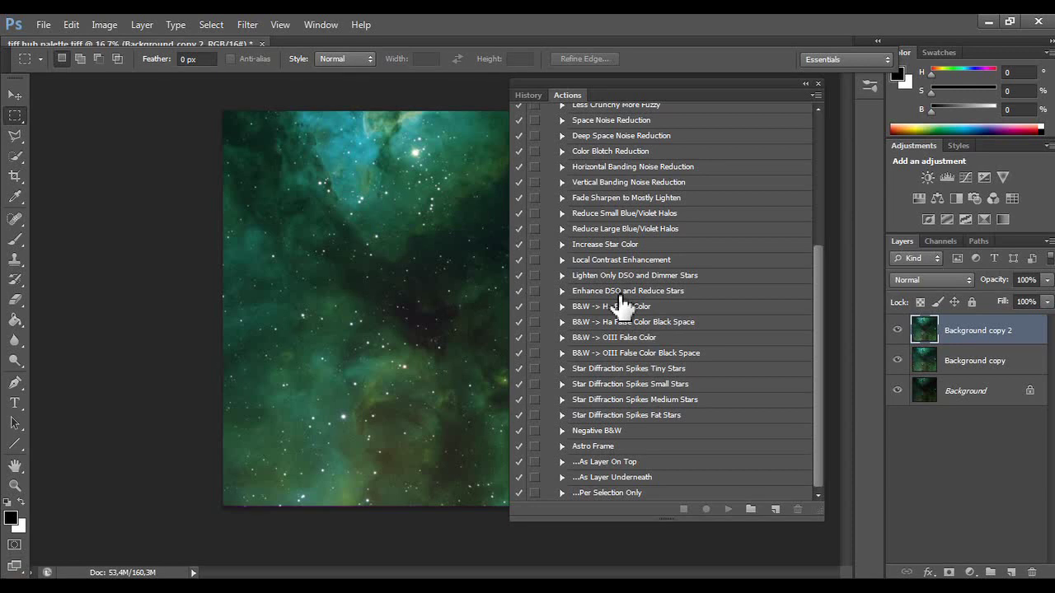
click(625, 290)
click(726, 510)
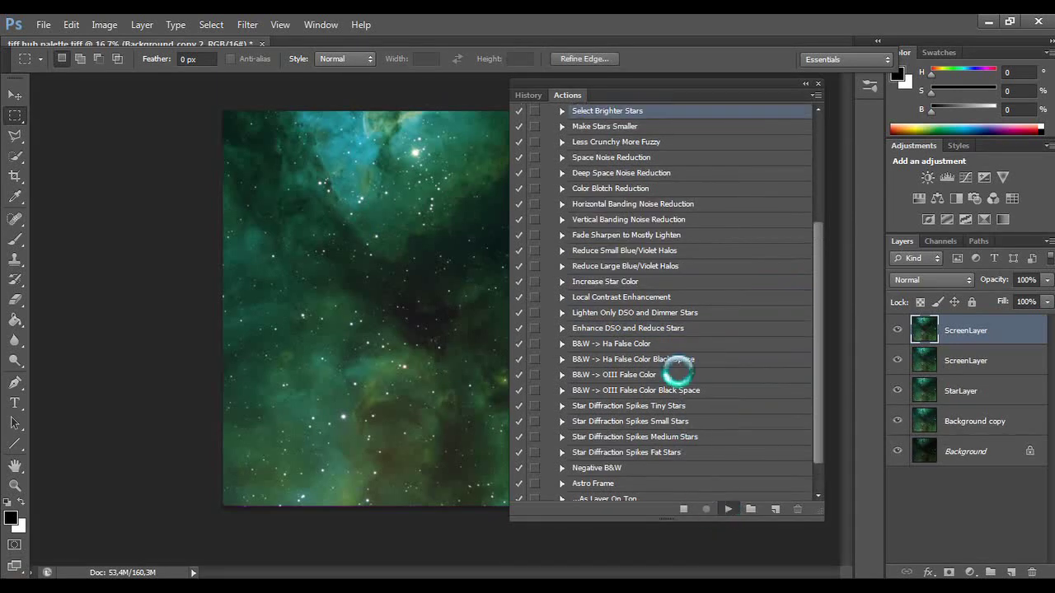
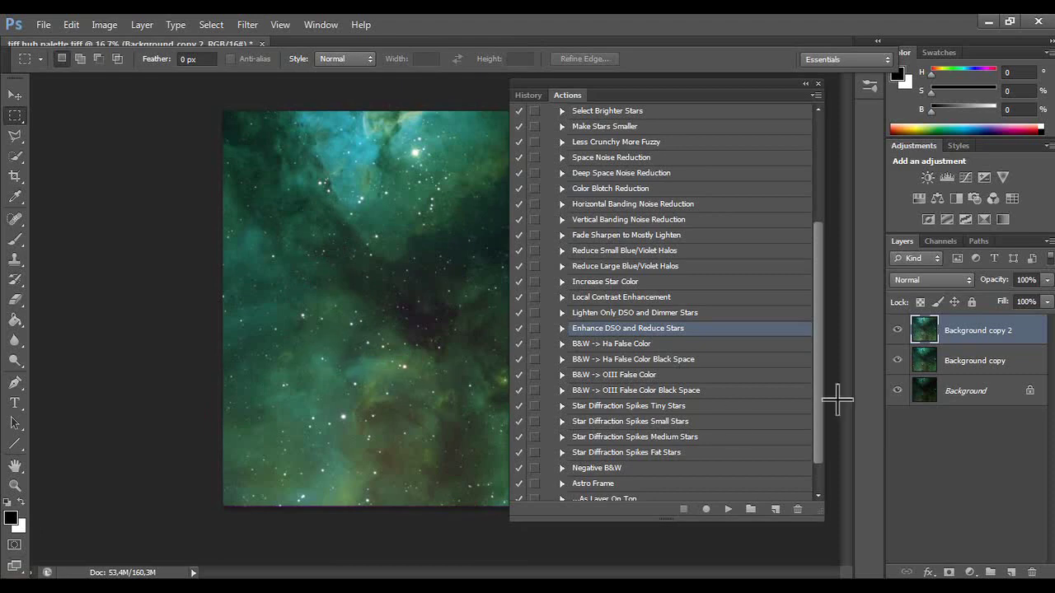
- Run the Local Contrast Enhancement action on Background copy 2 and close the actions list
drag(681, 85, 782, 104)
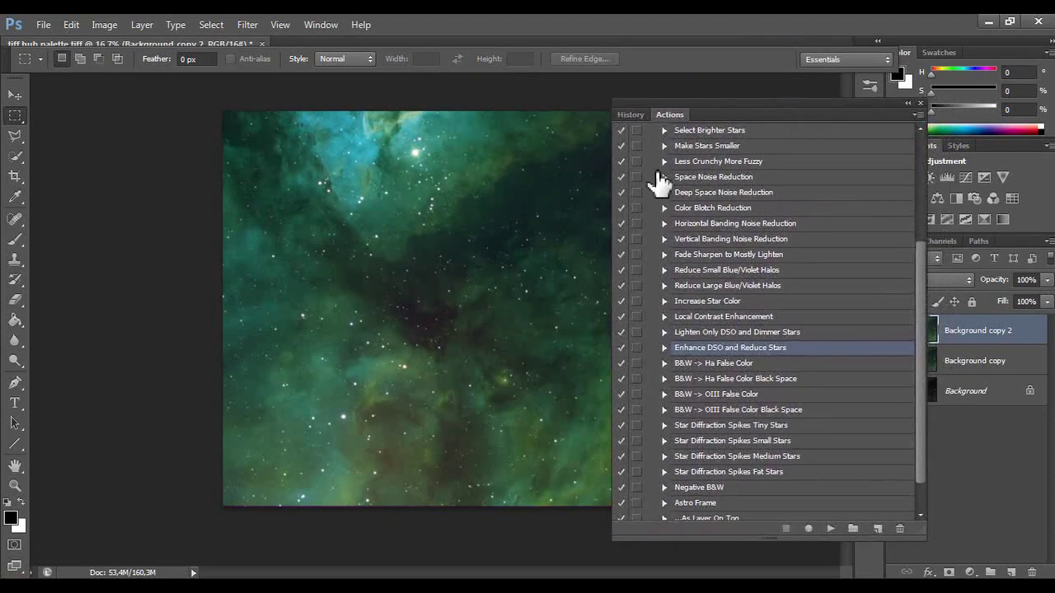
click(736, 319)
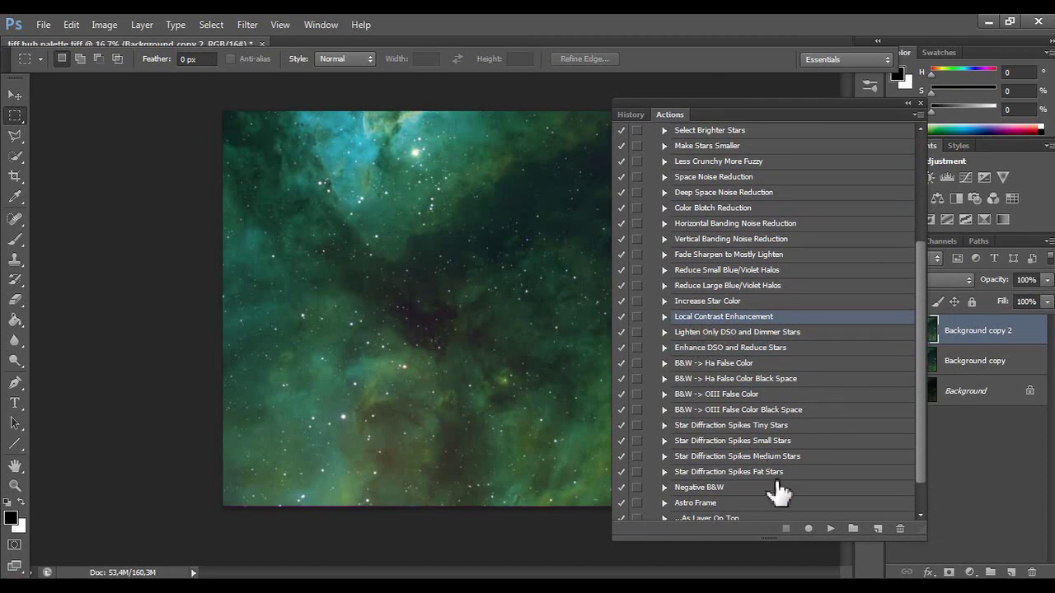
click(829, 530)
click(831, 529)
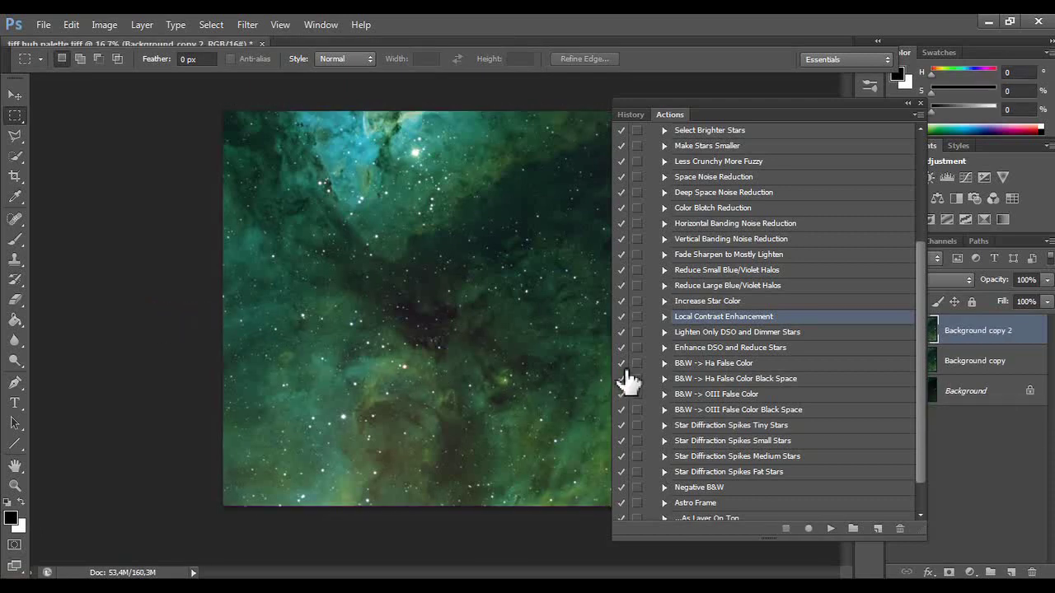
click(920, 104)
- Duplicate the Background copy 2 layer as a new working layer at the top of the stack
click(244, 24)
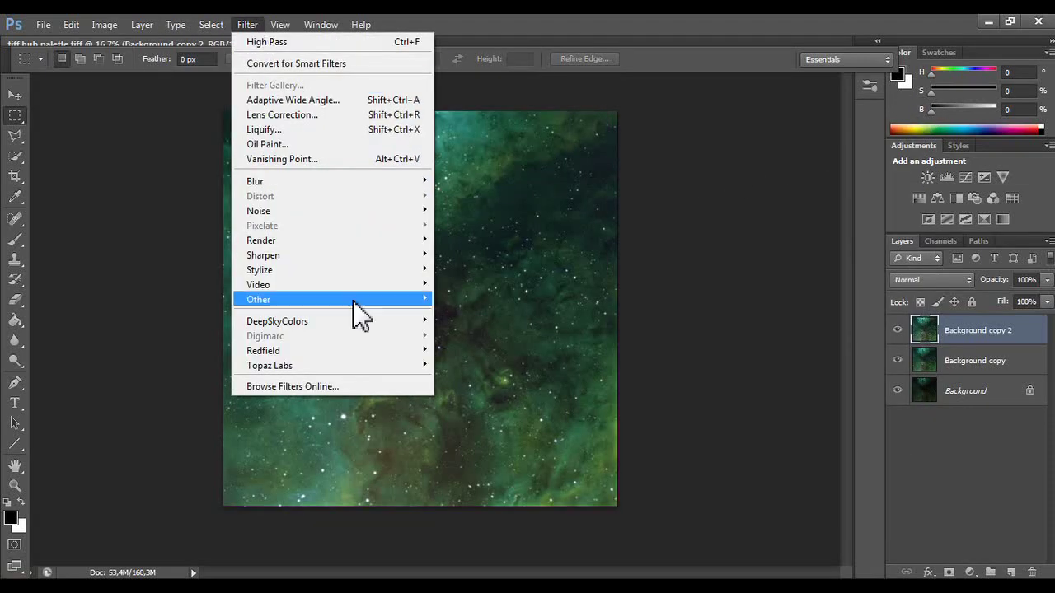
click(1003, 333)
drag(1003, 334, 1010, 572)
- Try Topaz ReStyle presets from the Mundo collection on the new layer, including NGC 7000 RE-NEW, and cancel the filter
click(248, 24)
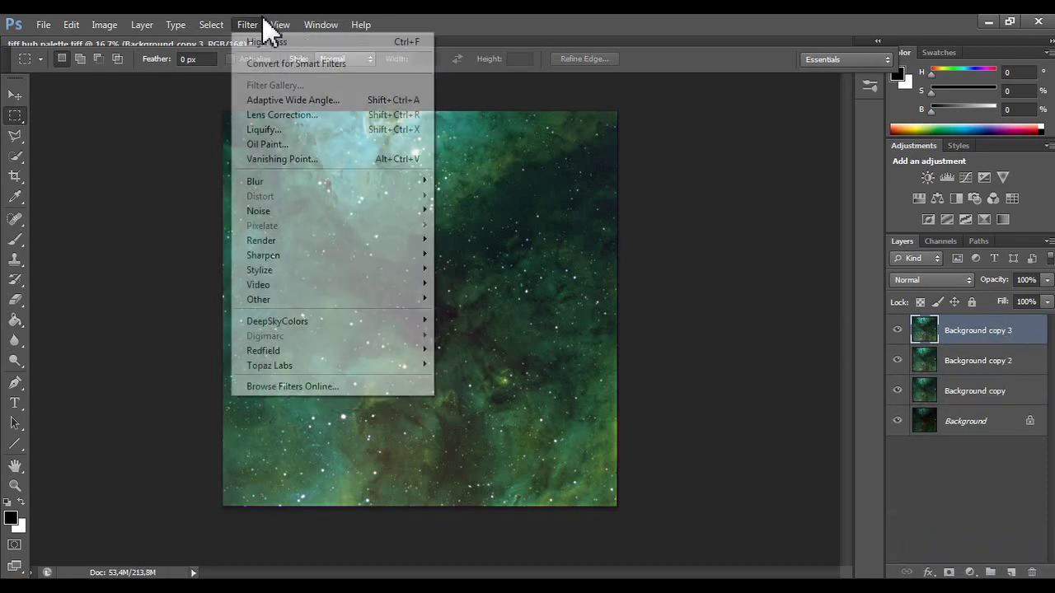
mouse_move(346, 365)
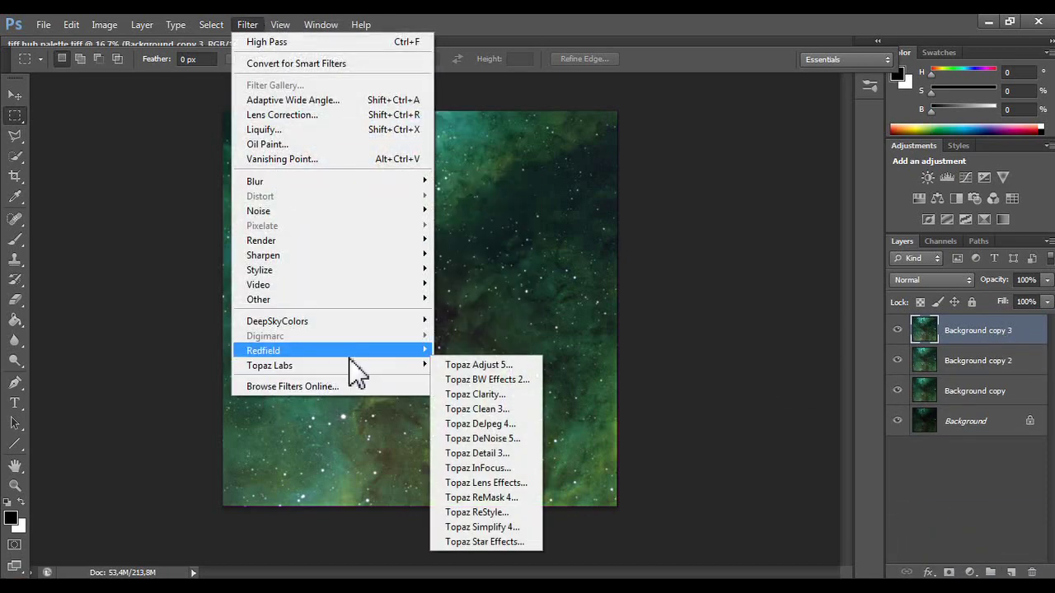
click(494, 529)
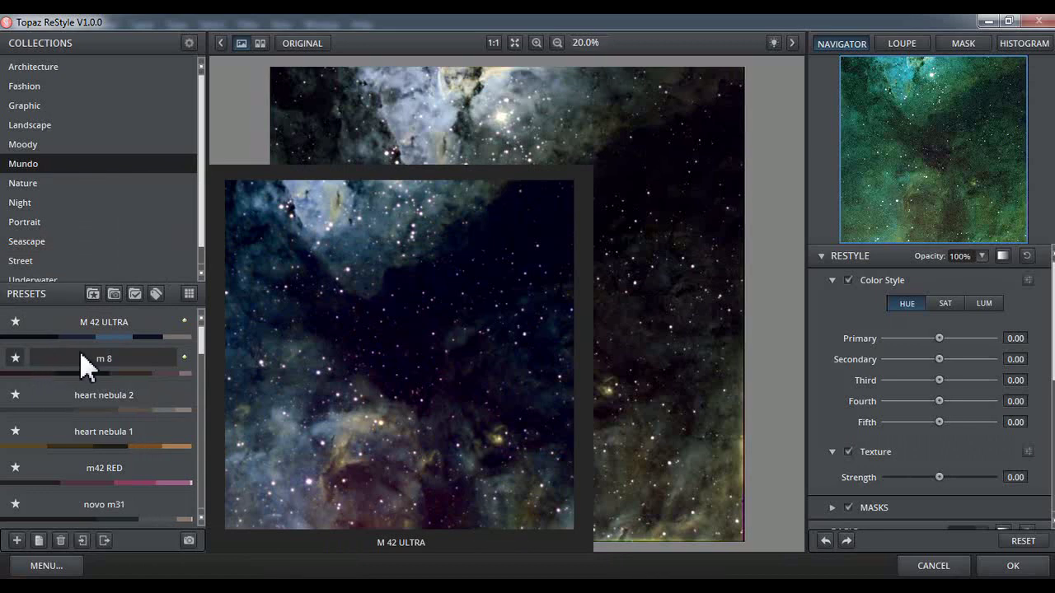
mouse_move(102, 361)
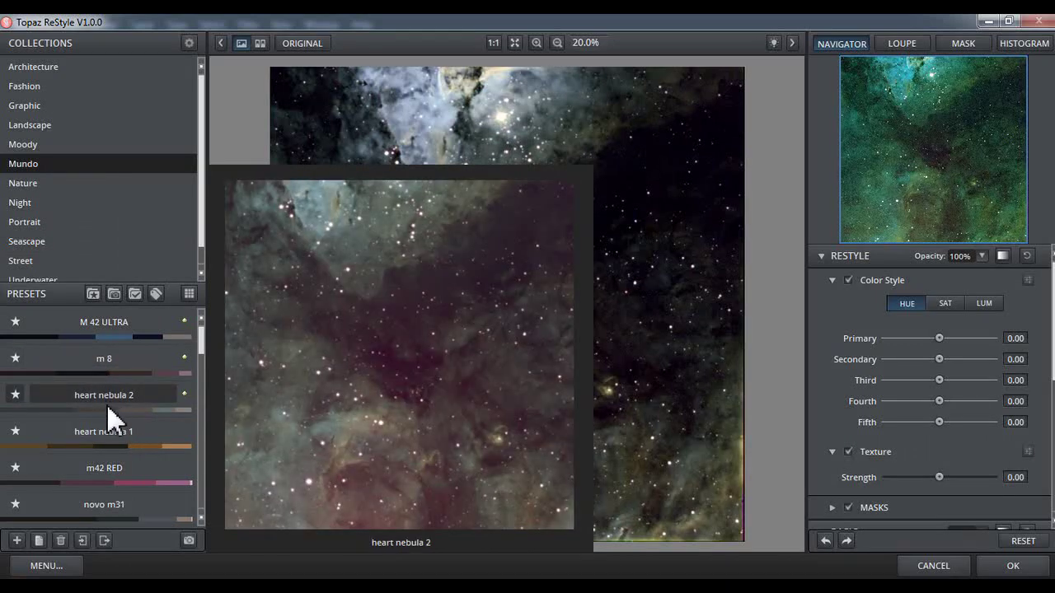
mouse_move(104, 427)
mouse_move(100, 468)
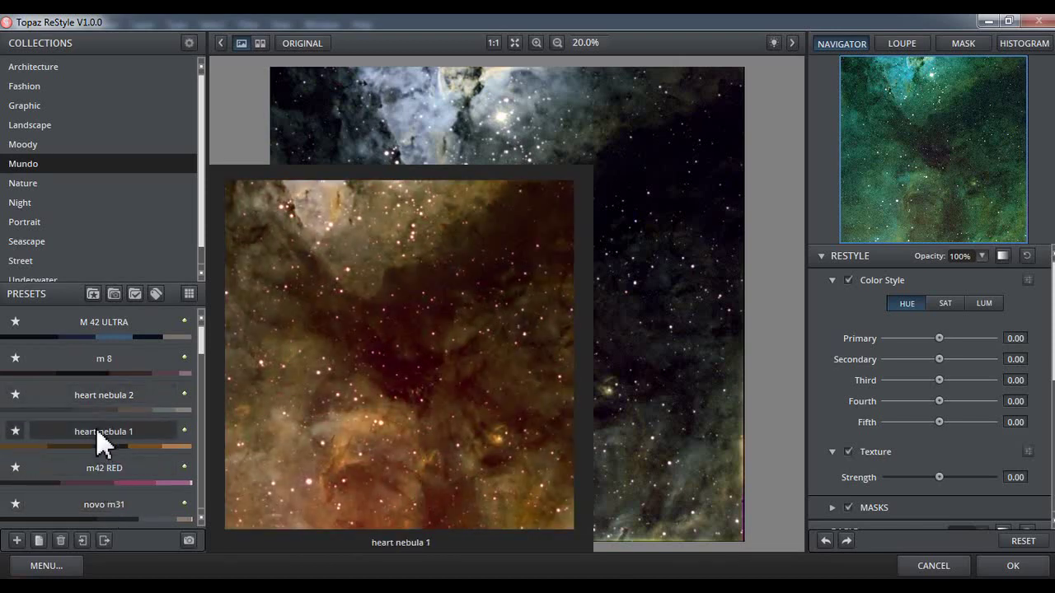
scroll(203, 351, down, 5)
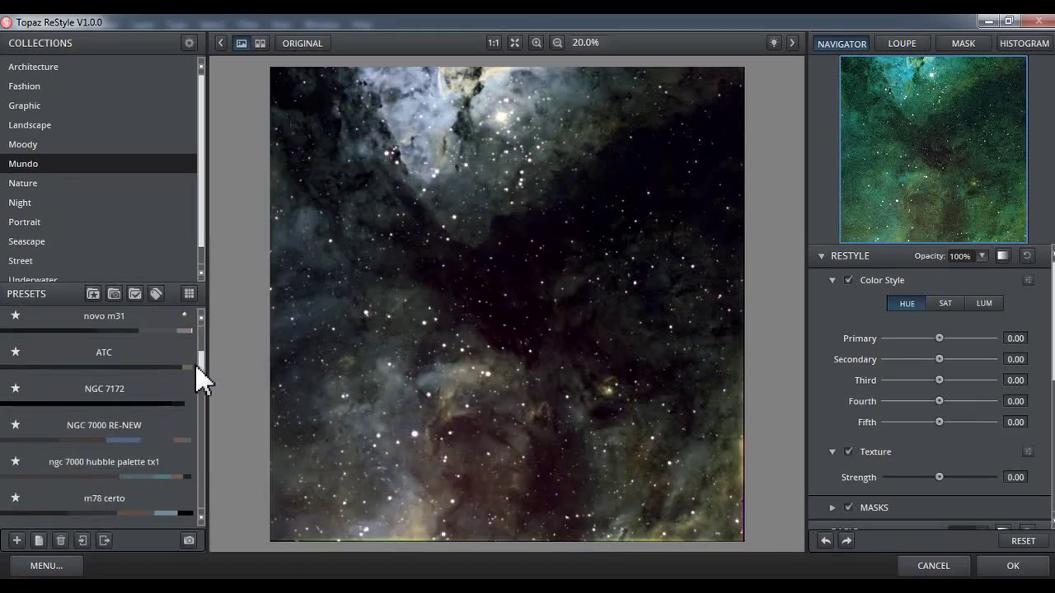
click(134, 415)
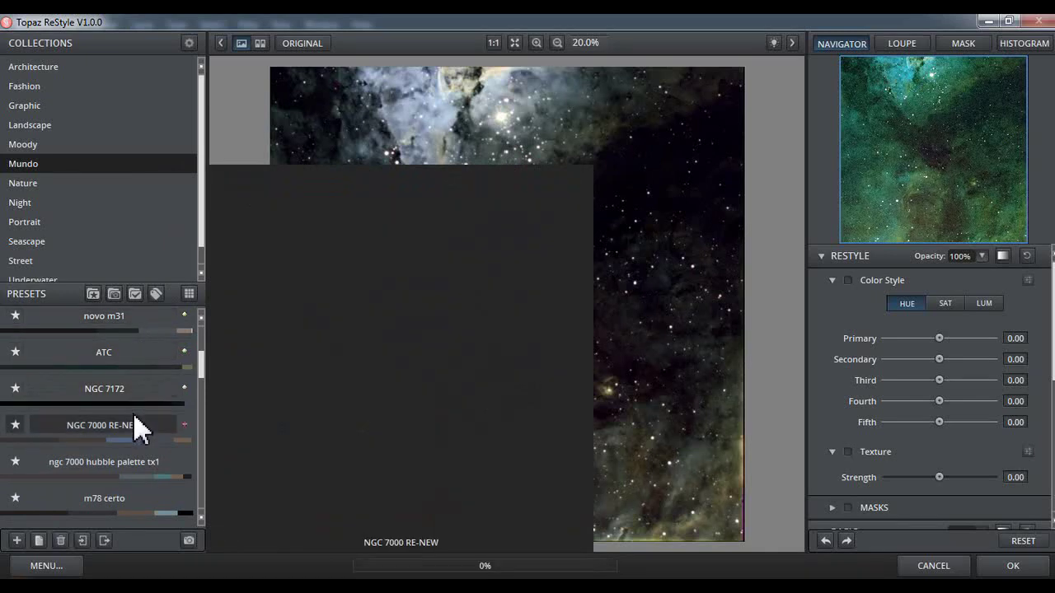
mouse_move(147, 360)
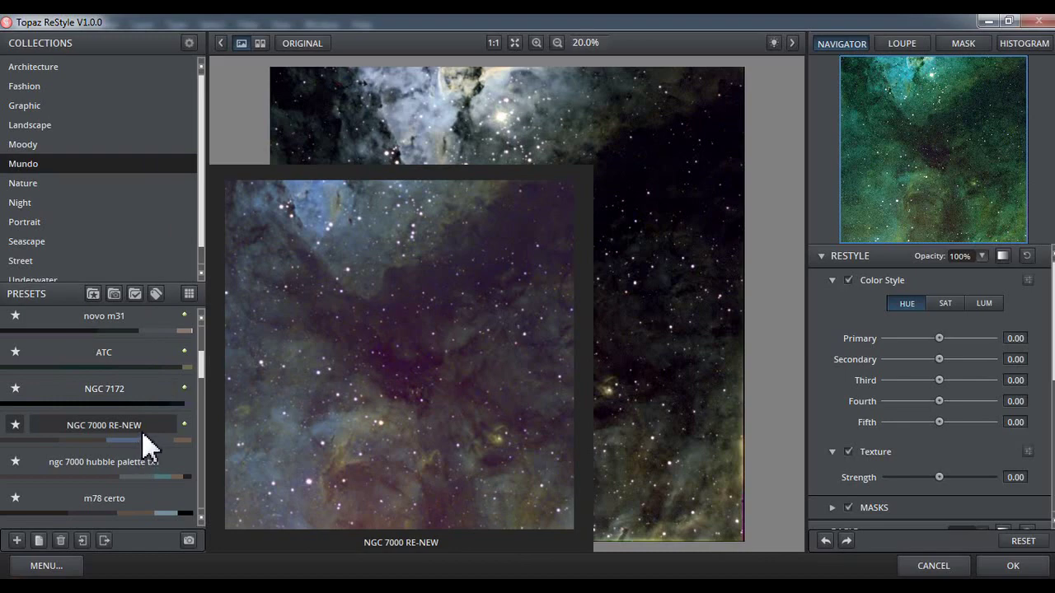
click(146, 443)
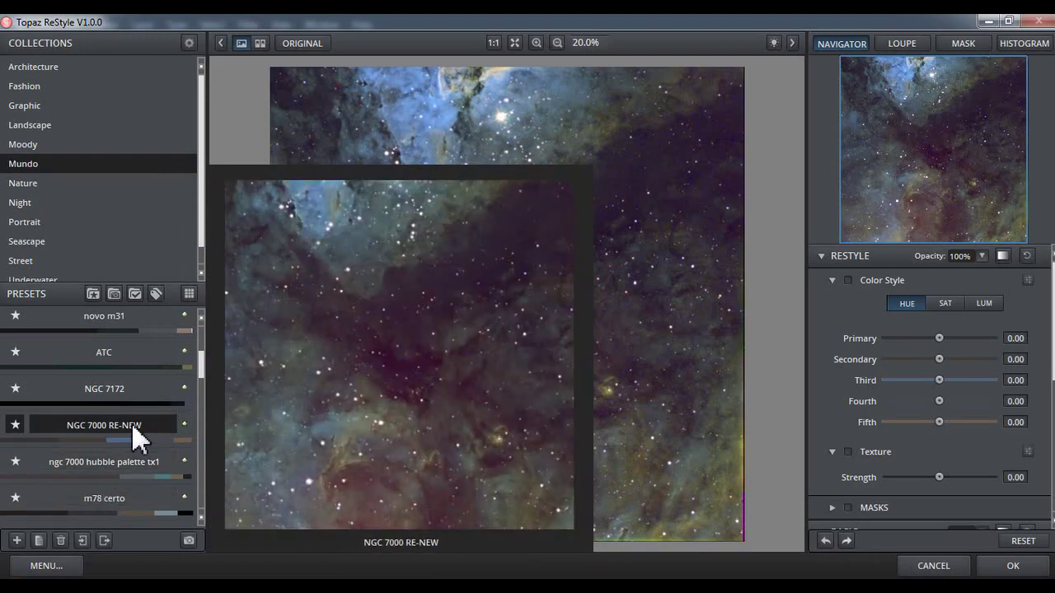
drag(205, 370, 188, 441)
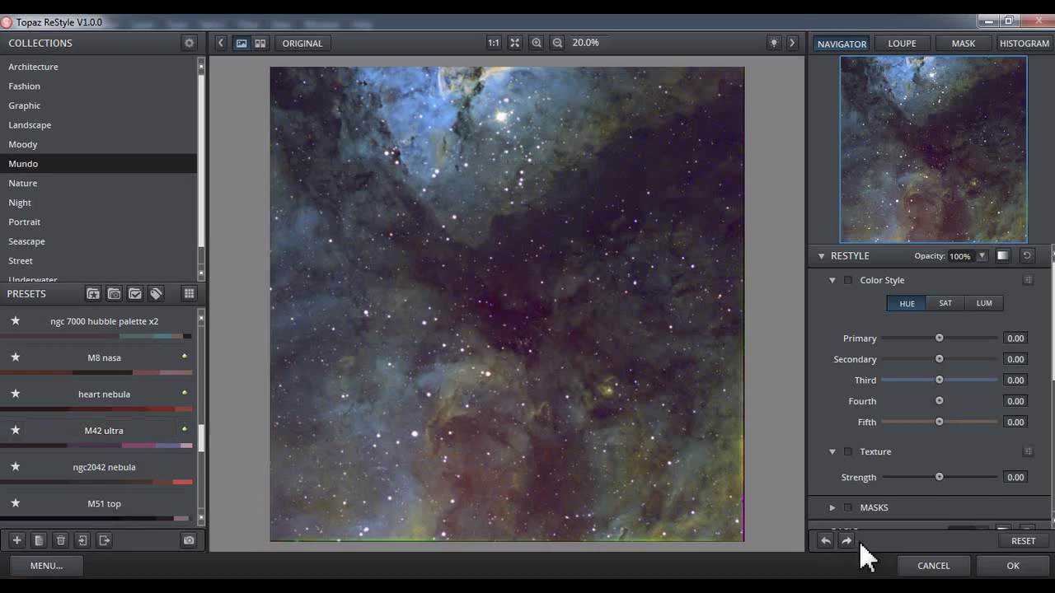
click(931, 566)
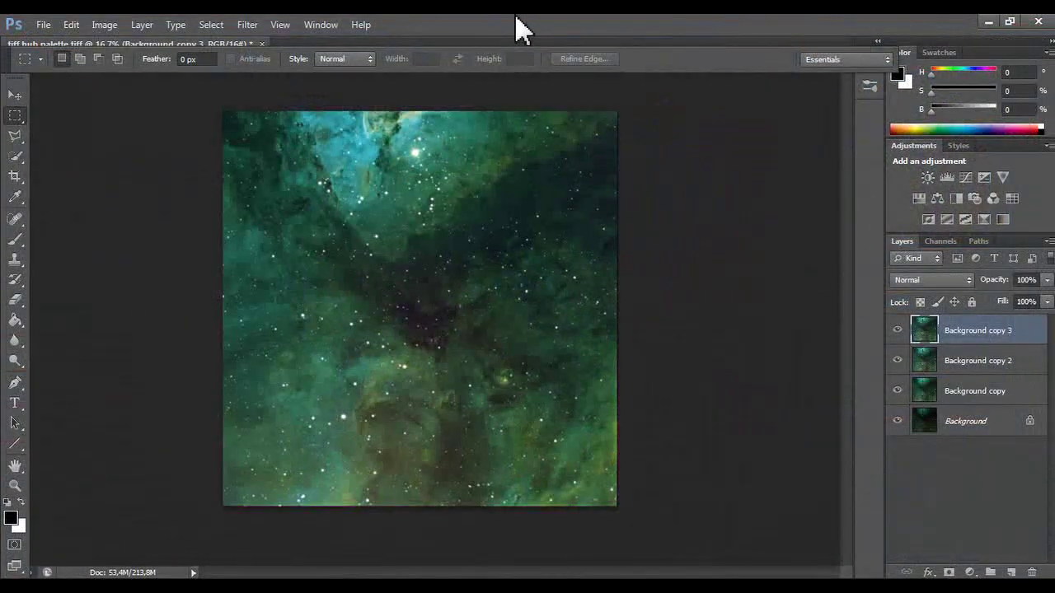
- Run the Increase Star Color action from Astronomy Tools v1_6 on Background copy 3 and close the actions list
click(310, 24)
click(347, 98)
scroll(745, 347, up, 2)
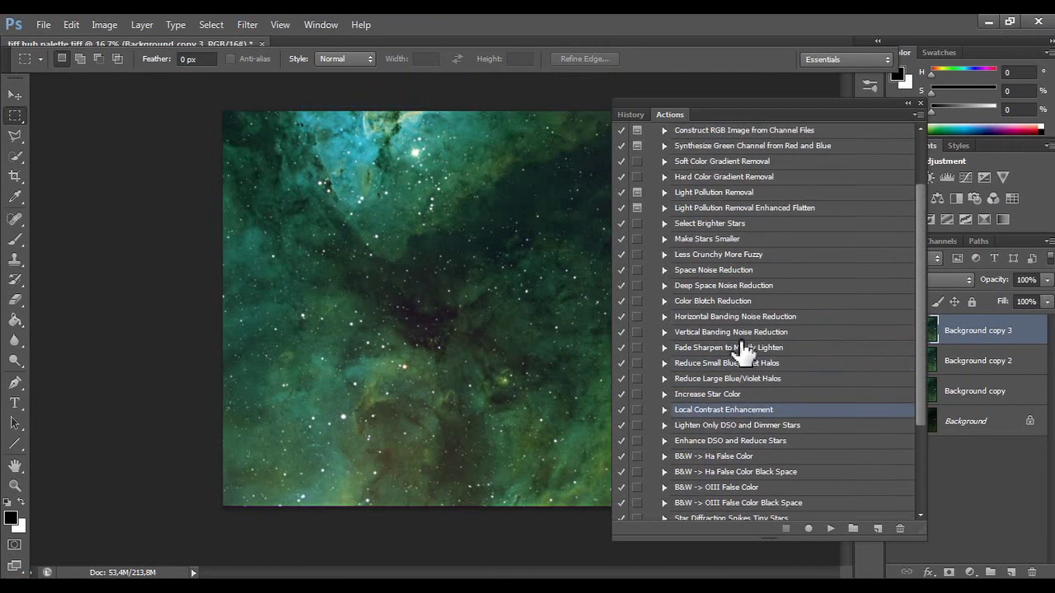
scroll(729, 300, up, 1)
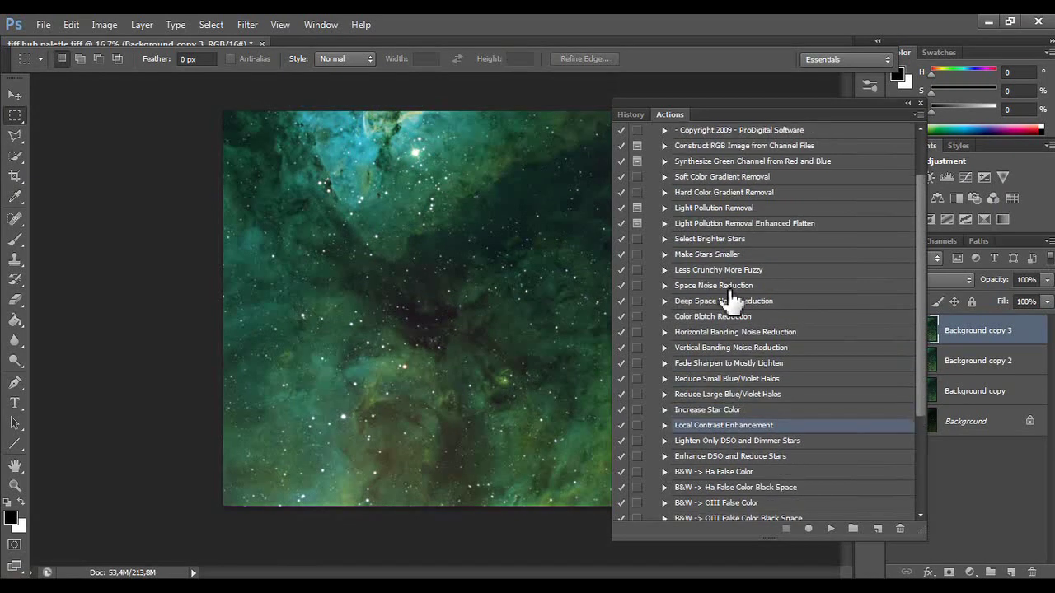
scroll(729, 301, up, 1)
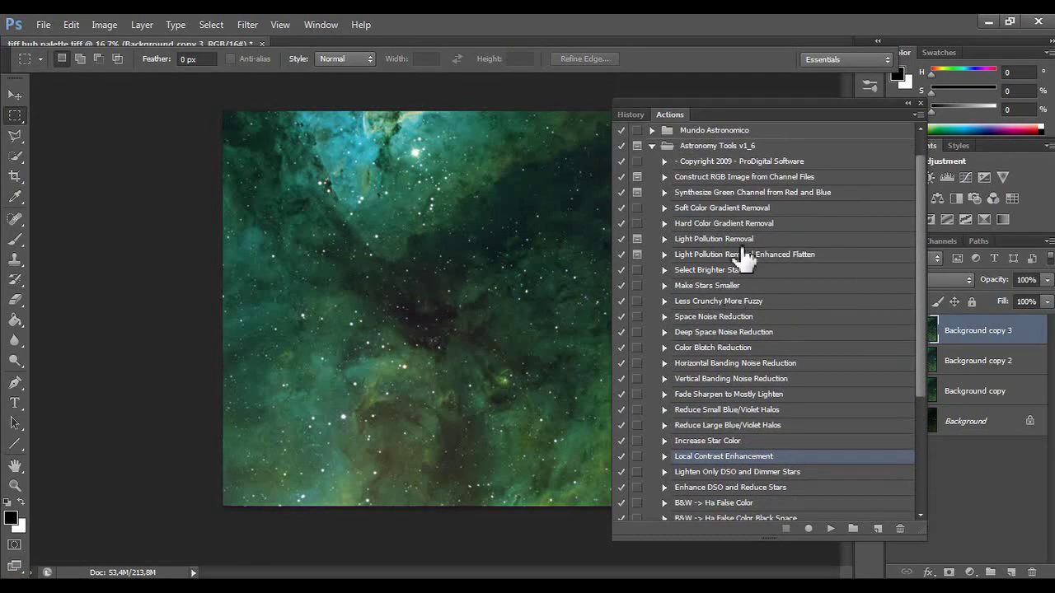
scroll(731, 264, up, 2)
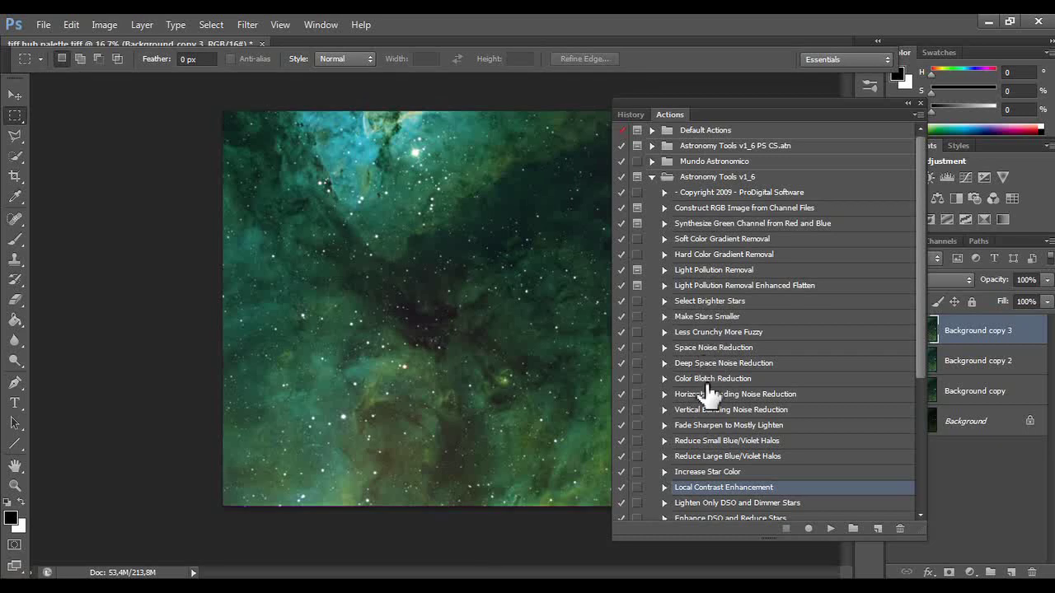
click(709, 472)
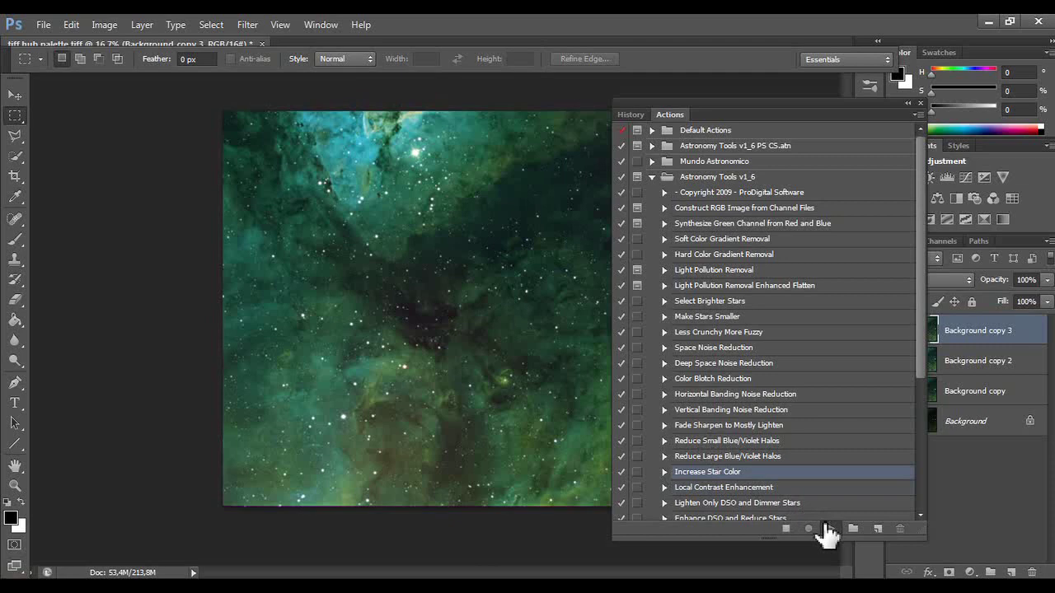
click(828, 528)
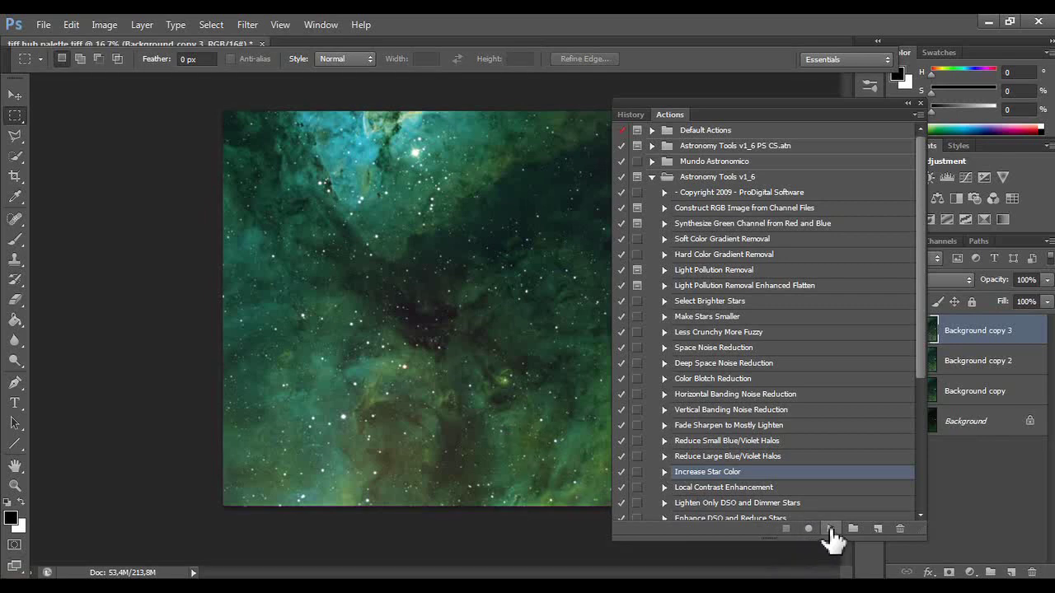
click(921, 104)
- Duplicate the Background copy 3 layer and toggle the duplicate's visibility off and on to compare
drag(930, 329, 1011, 572)
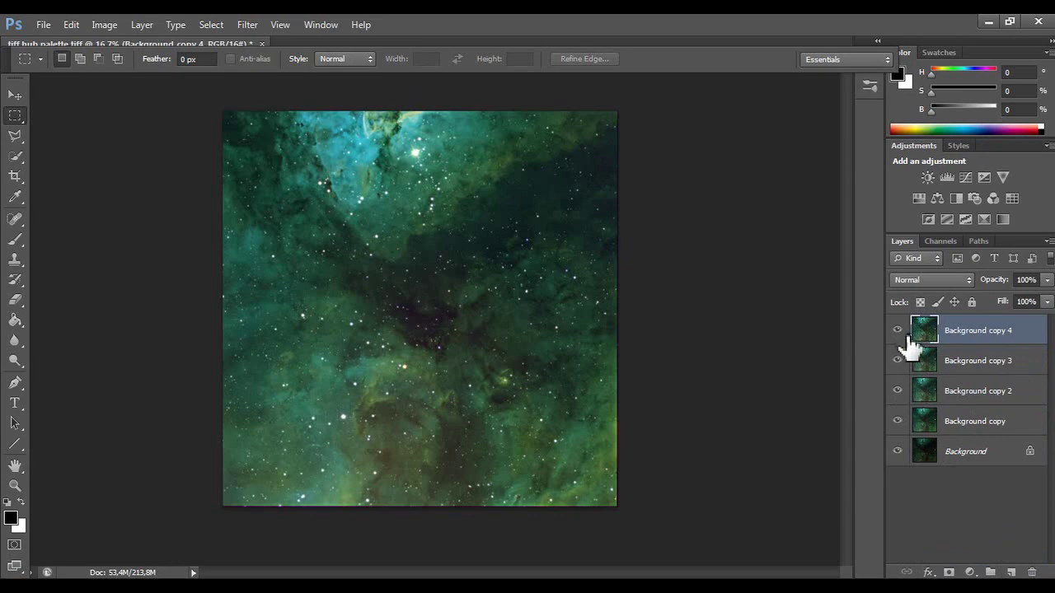
click(898, 330)
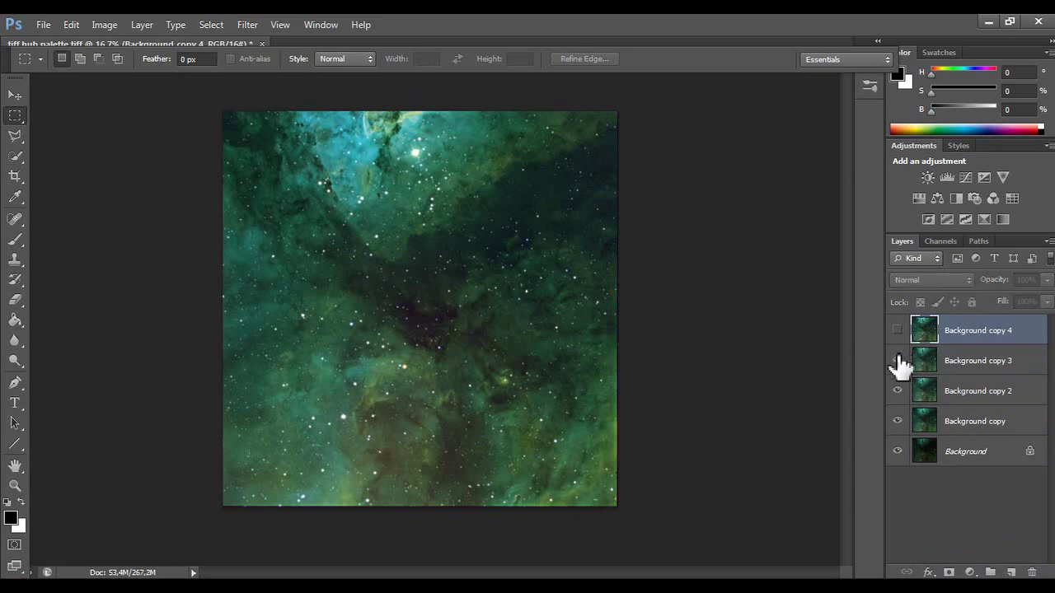
click(898, 329)
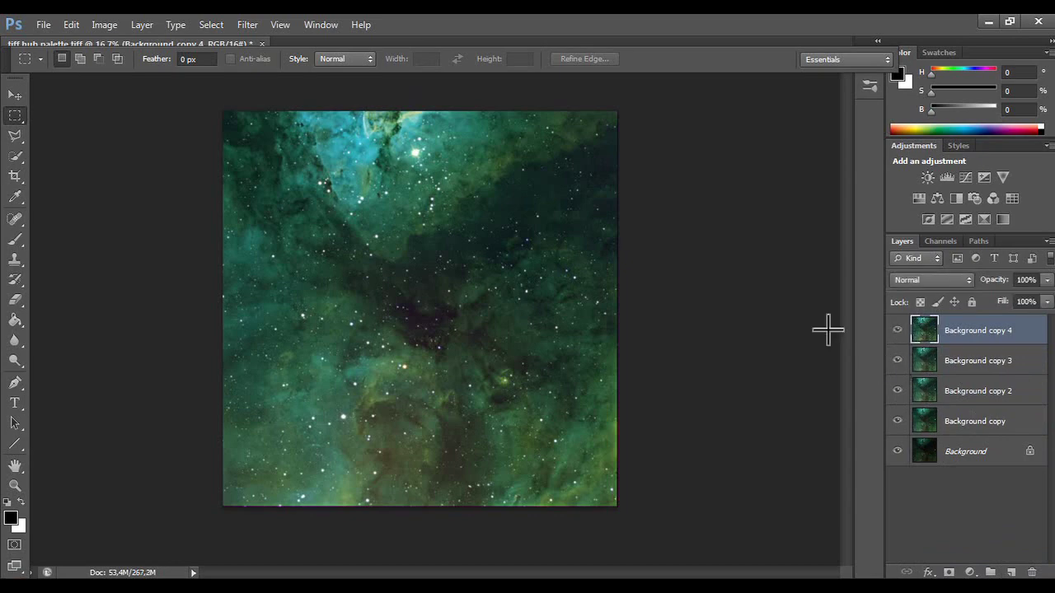
- Apply the Topaz ReStyle preset heart nebula 1 from the Mundo collection to Background copy 4
click(247, 24)
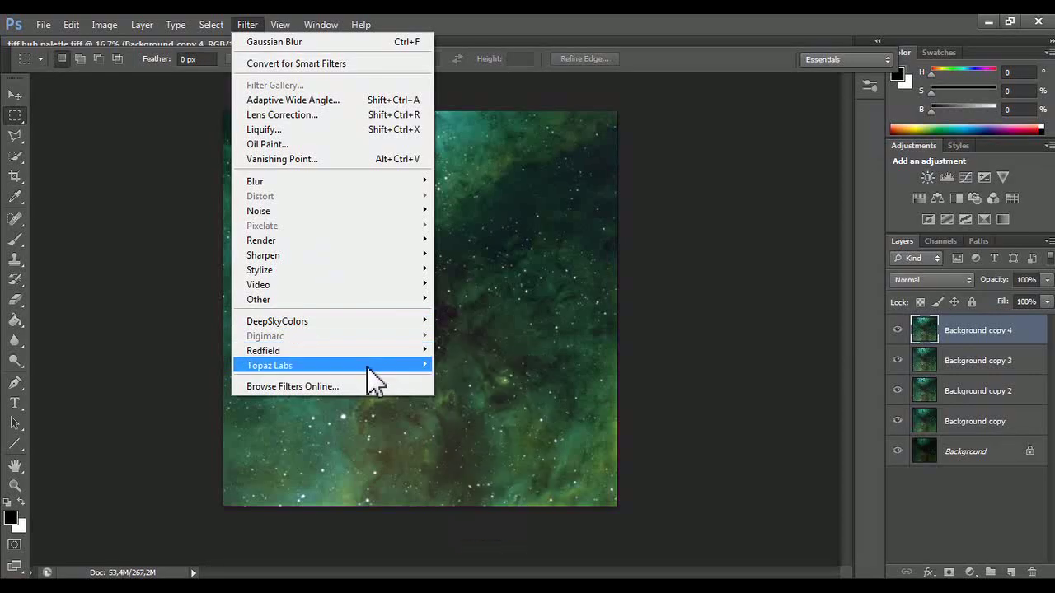
mouse_move(431, 365)
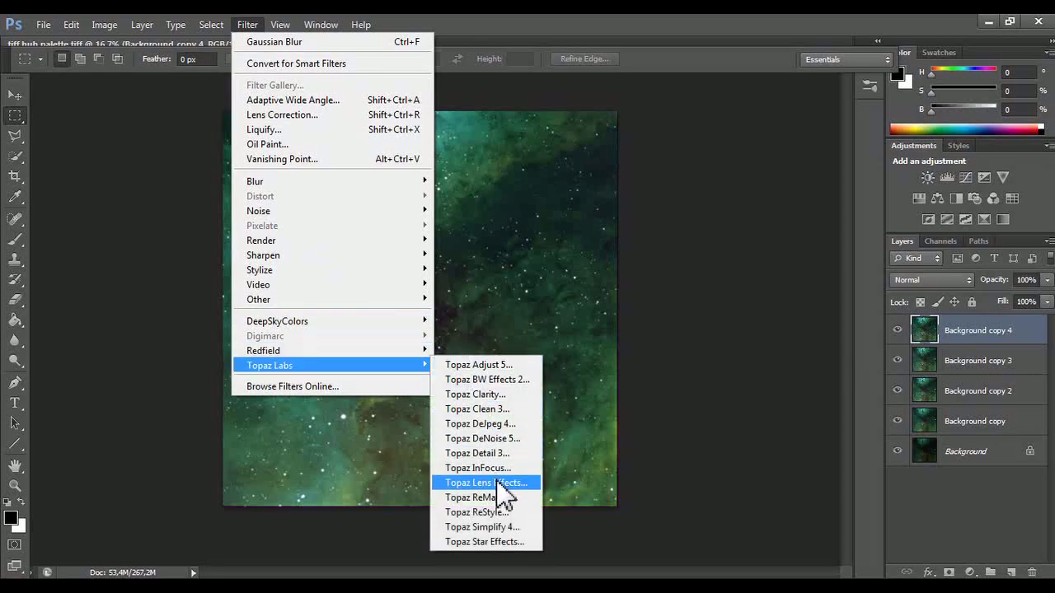
click(478, 513)
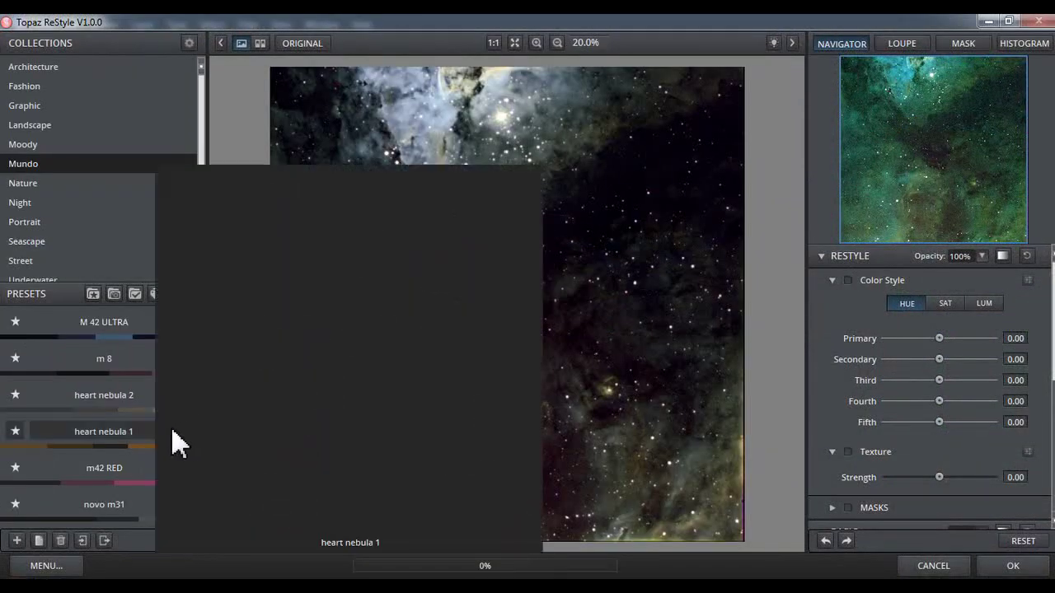
mouse_move(151, 401)
click(145, 423)
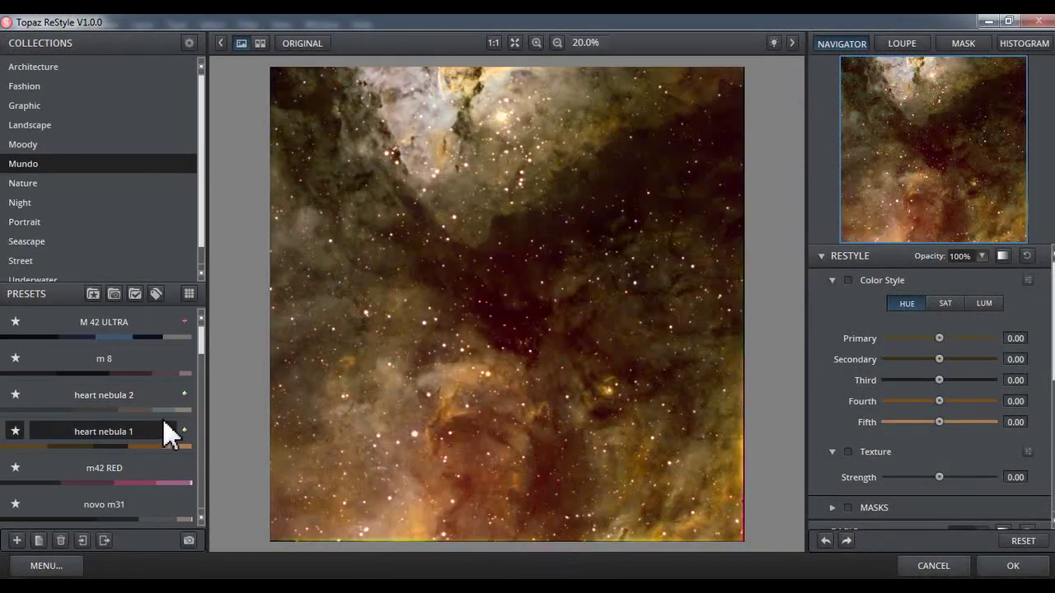
click(419, 395)
click(993, 567)
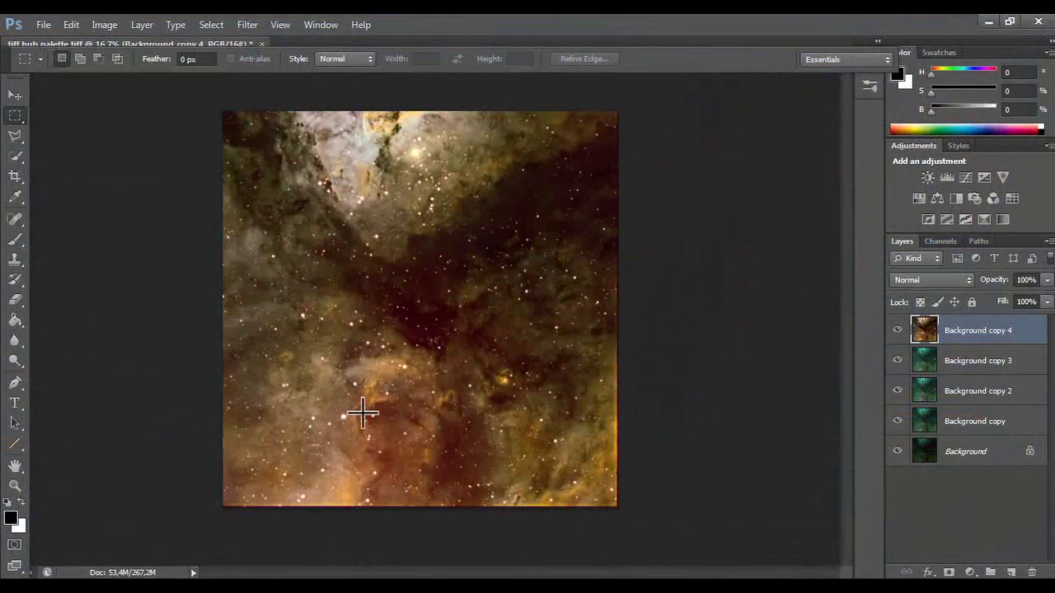
- Try Topaz Clarity with HSL saturation of Red, Purple and Magenta at -1.00 and Orange at -0.42, and cancel the filter
click(255, 25)
mouse_move(341, 368)
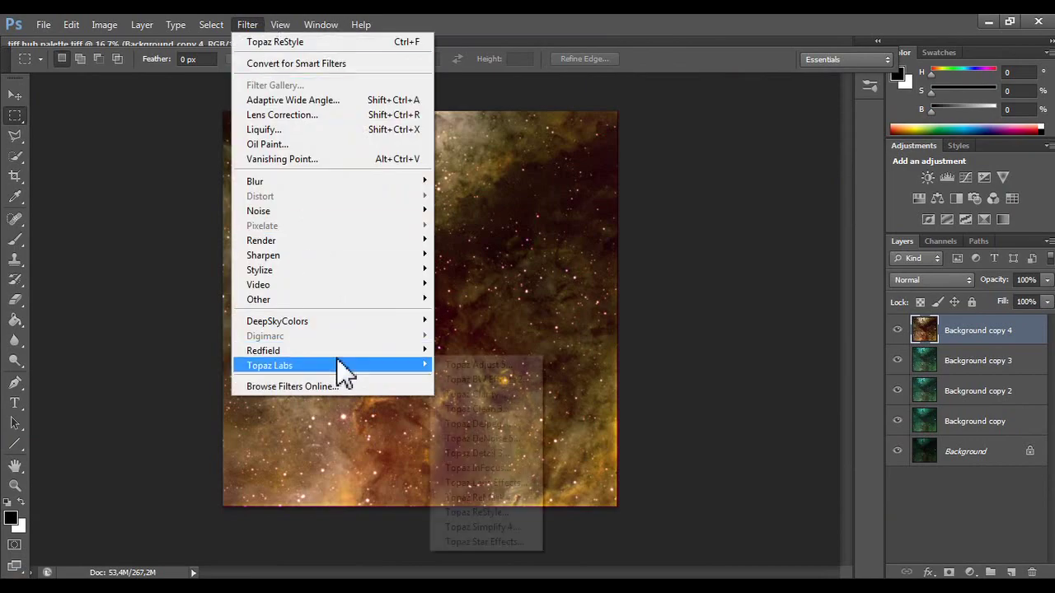
click(494, 395)
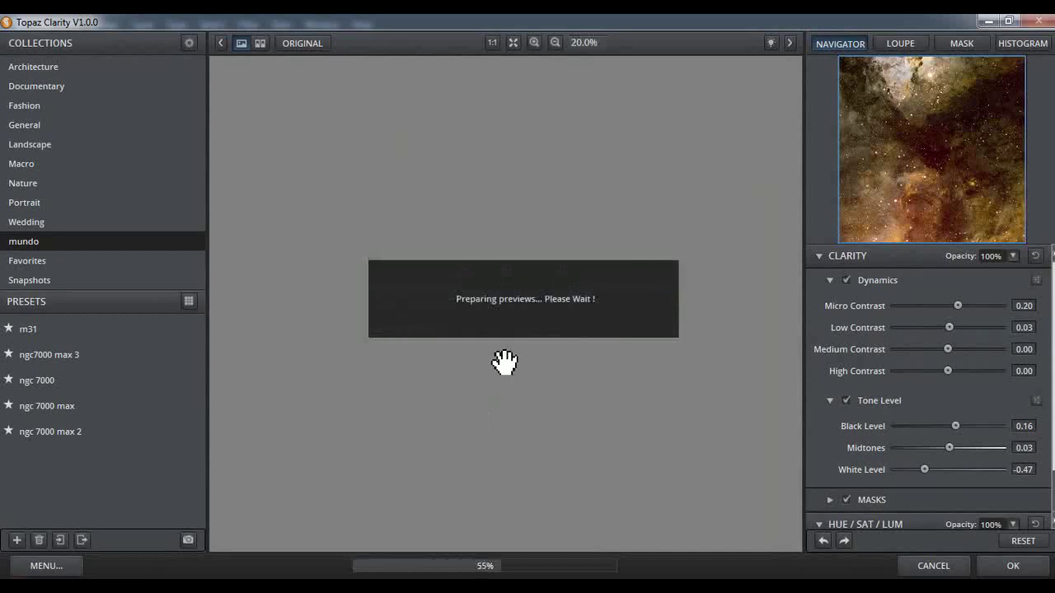
scroll(888, 431, down, 1)
click(830, 492)
scroll(923, 404, down, 3)
click(944, 332)
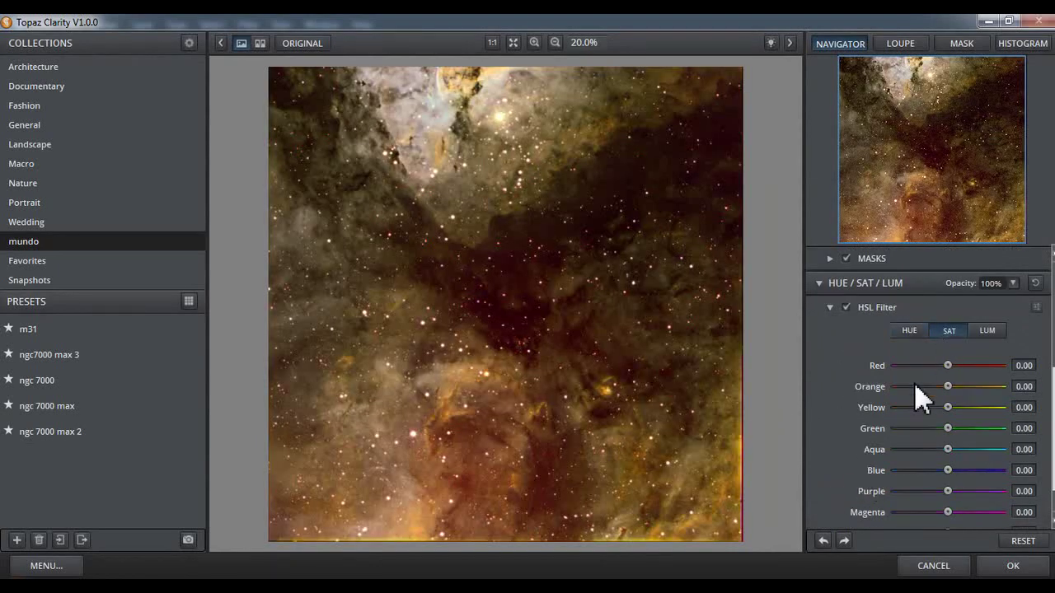
scroll(927, 404, down, 1)
drag(948, 467, 821, 483)
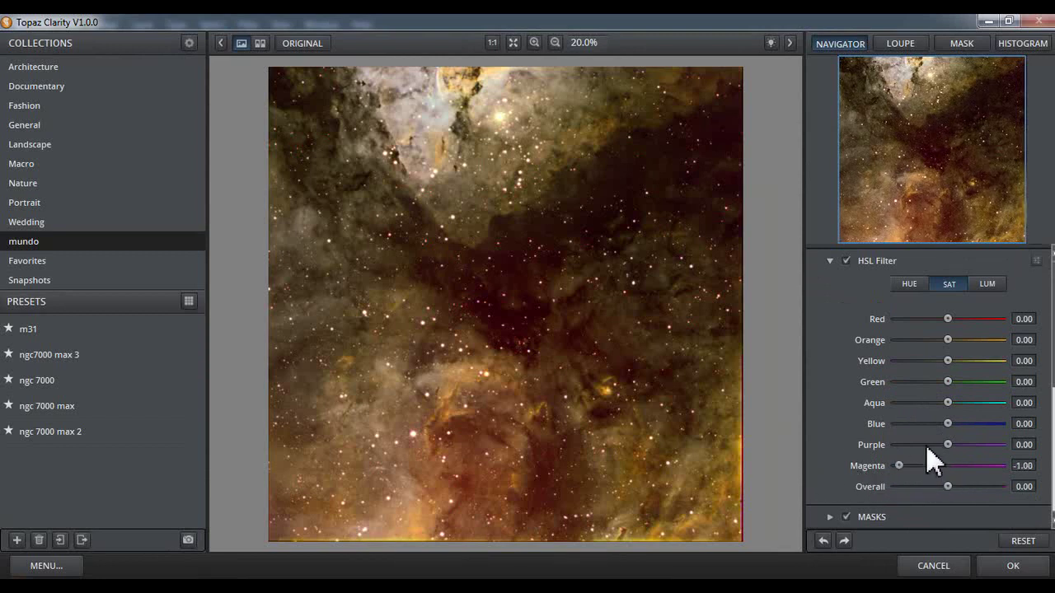
drag(946, 320, 825, 328)
drag(931, 447, 850, 444)
mouse_move(946, 340)
mouse_down()
mouse_move(913, 342)
mouse_move(926, 345)
mouse_up()
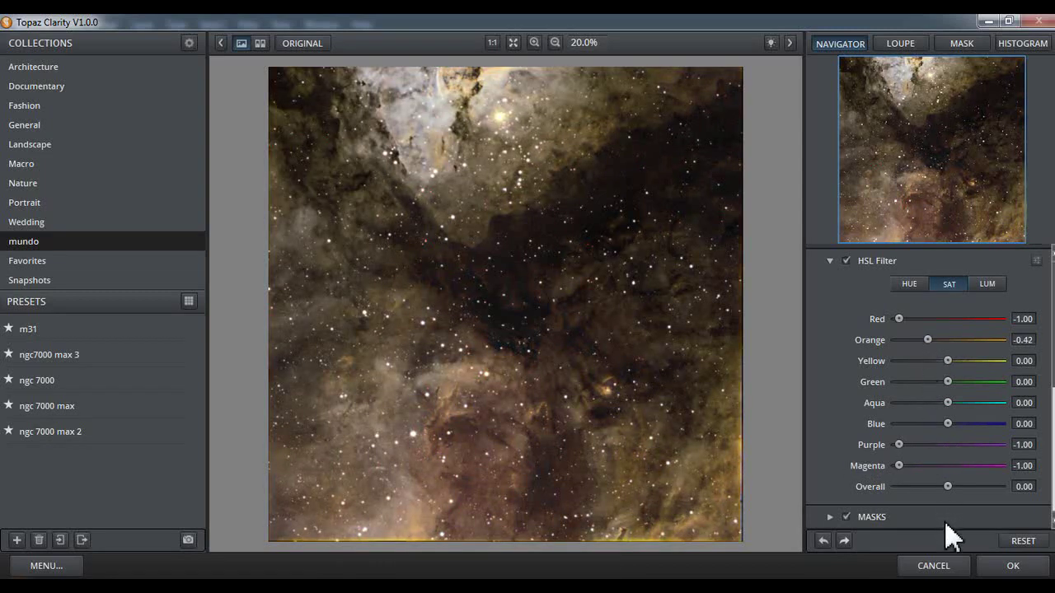
click(947, 567)
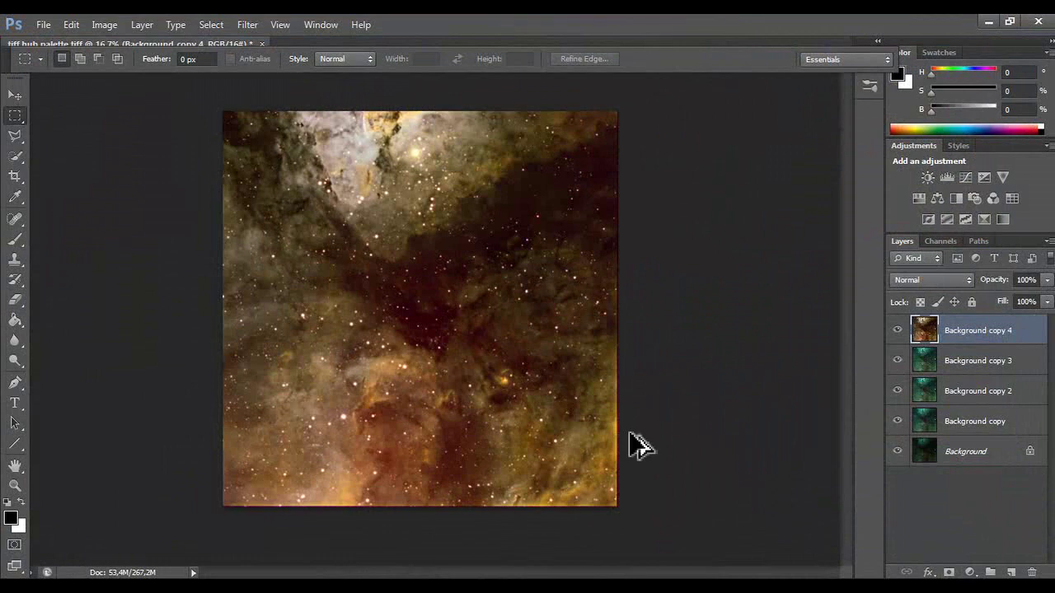
- Try the Topaz ReStyle preset heart nebula 2 and apply M42 ultra from the Mundo collection to Background copy 4
click(280, 24)
mouse_move(251, 23)
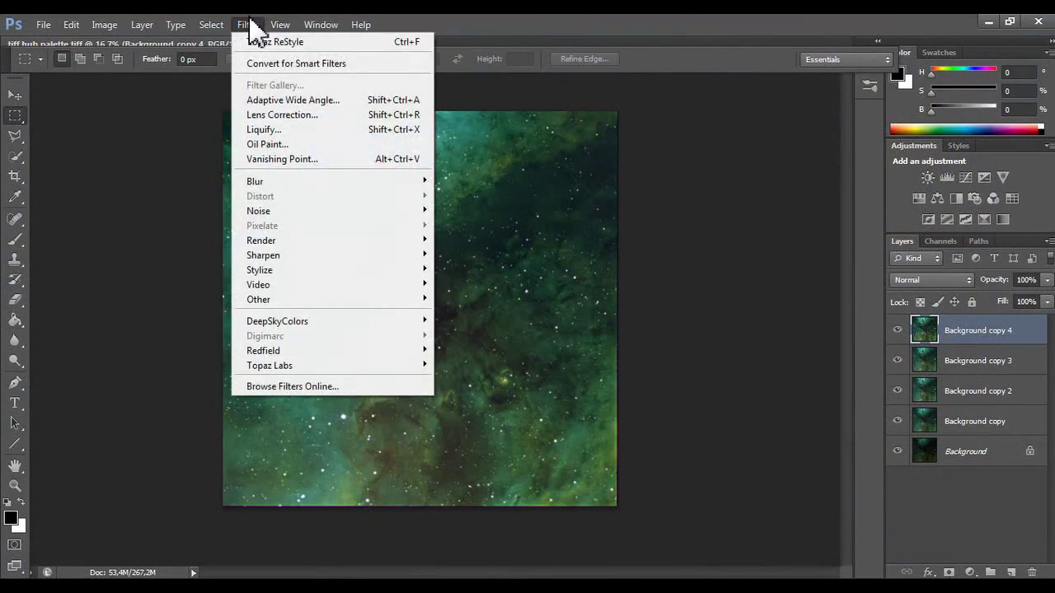
mouse_move(382, 367)
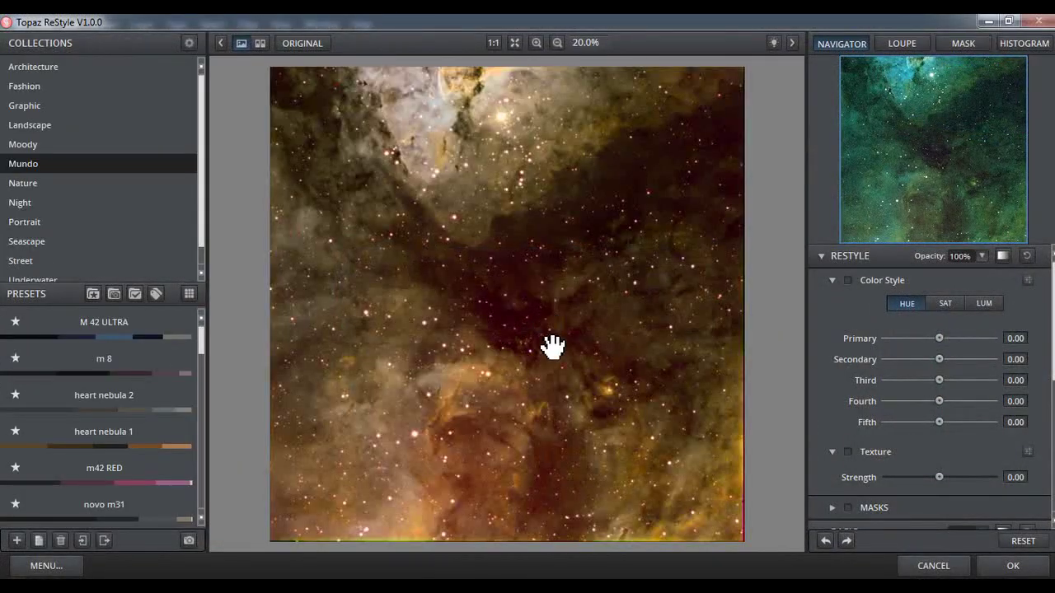
mouse_move(122, 442)
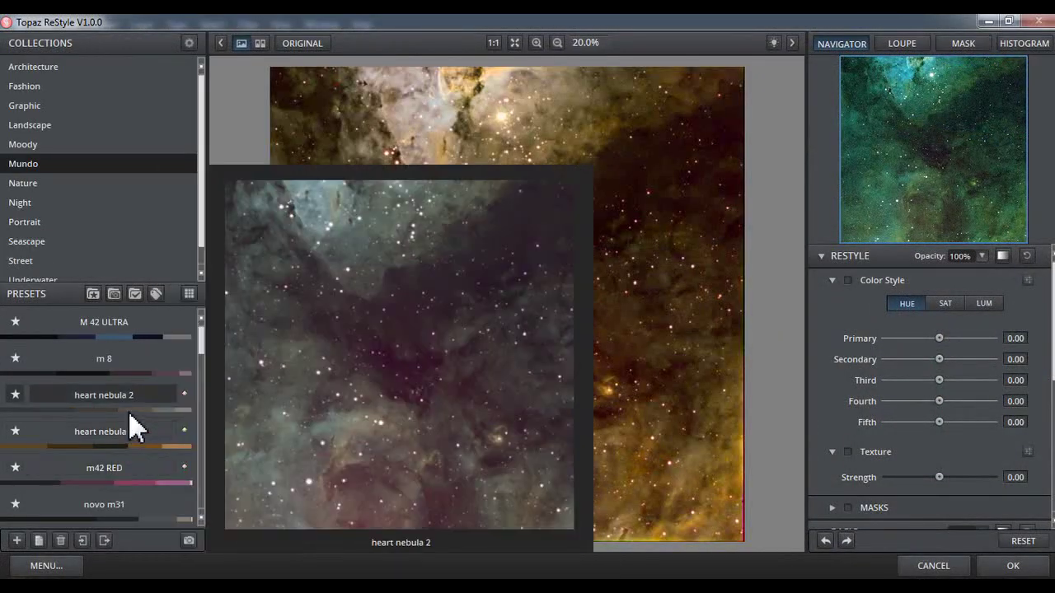
click(129, 415)
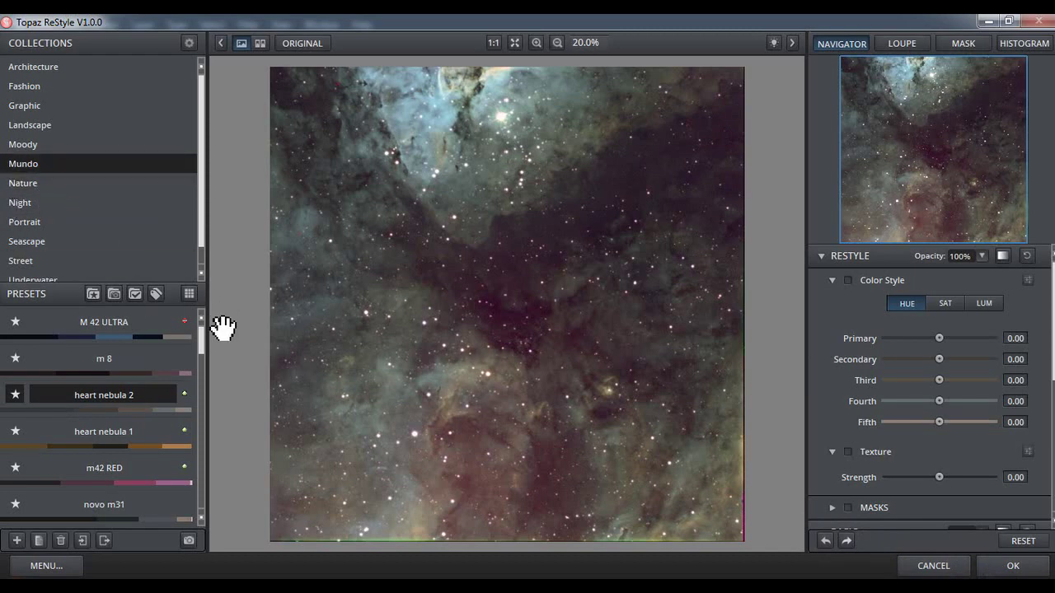
drag(202, 339, 188, 454)
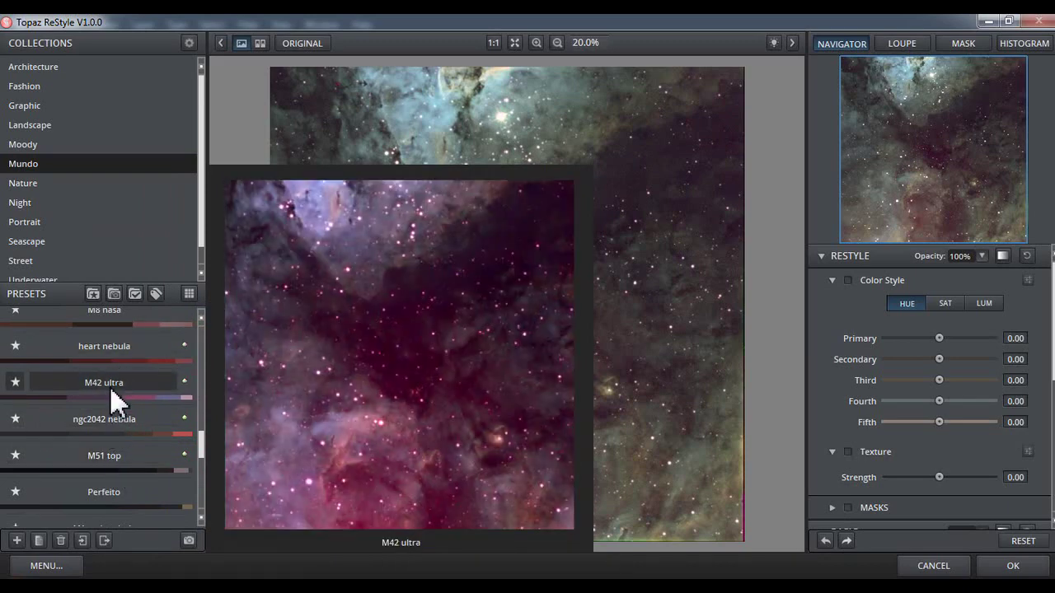
click(110, 387)
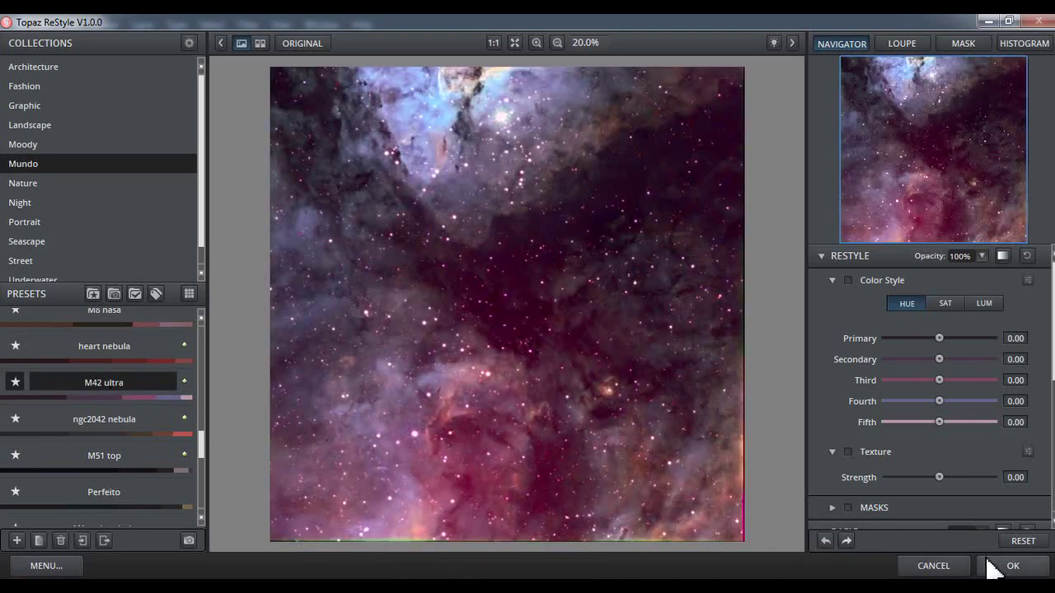
scroll(1045, 486, down, 5)
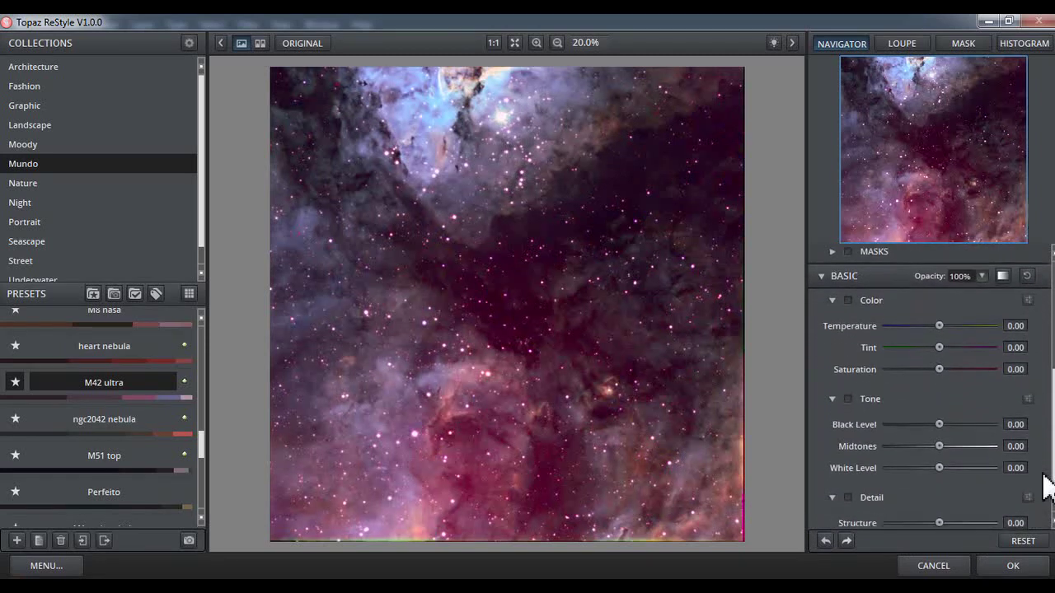
scroll(1043, 486, down, 2)
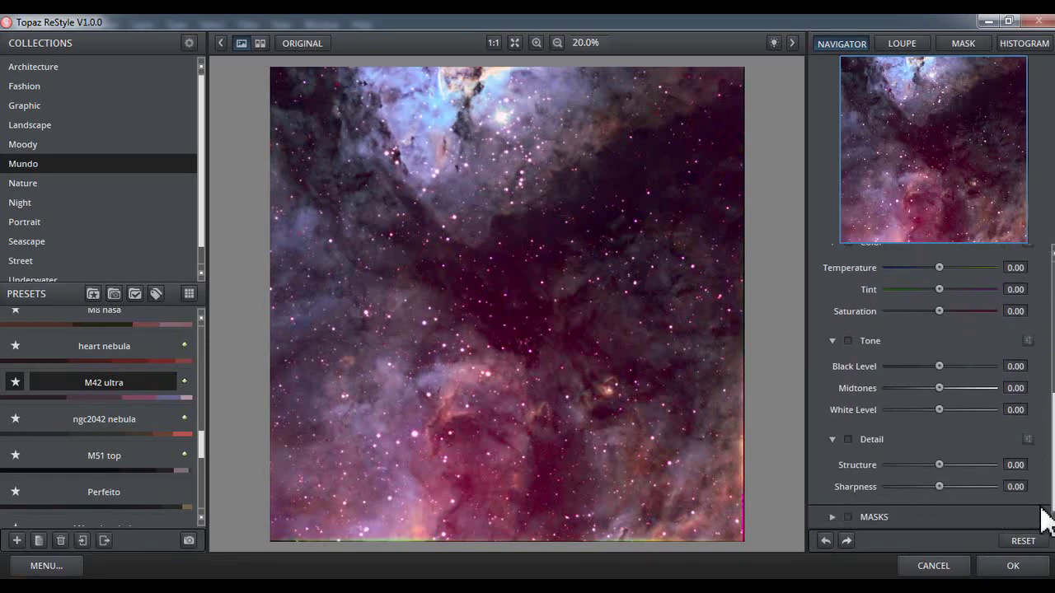
click(832, 516)
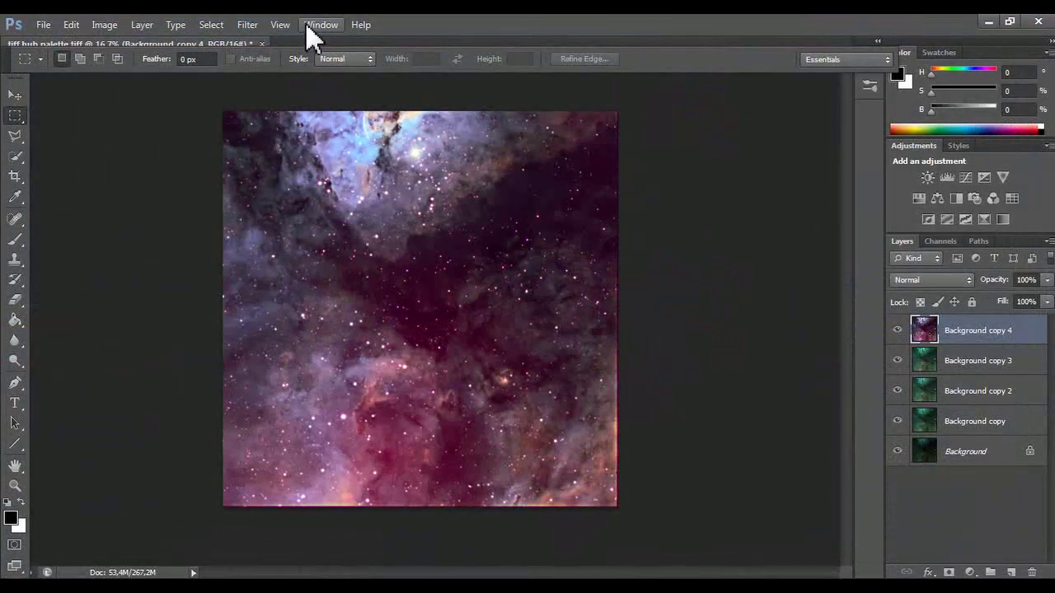
- Brighten Background copy 4 by raising the midtones with a merged Curves adjustment, and duplicate the resulting layer
click(279, 26)
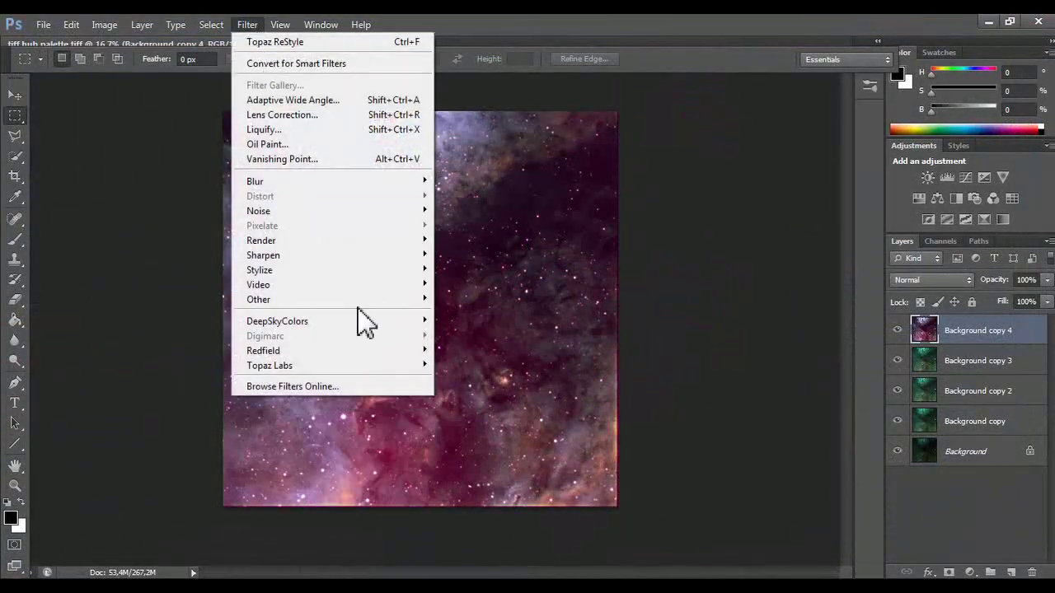
click(795, 124)
click(965, 178)
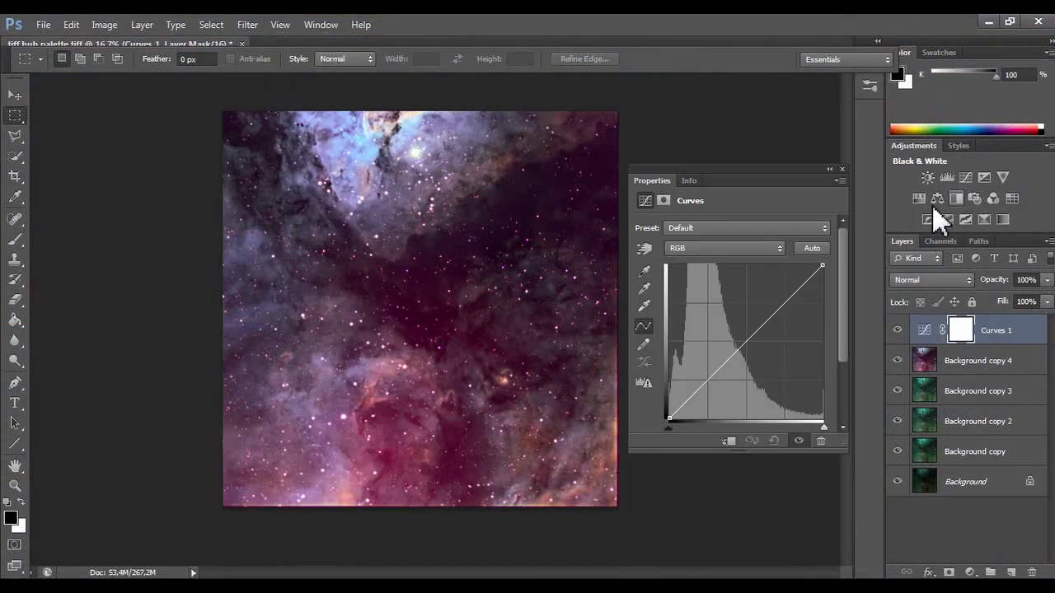
drag(777, 312, 738, 299)
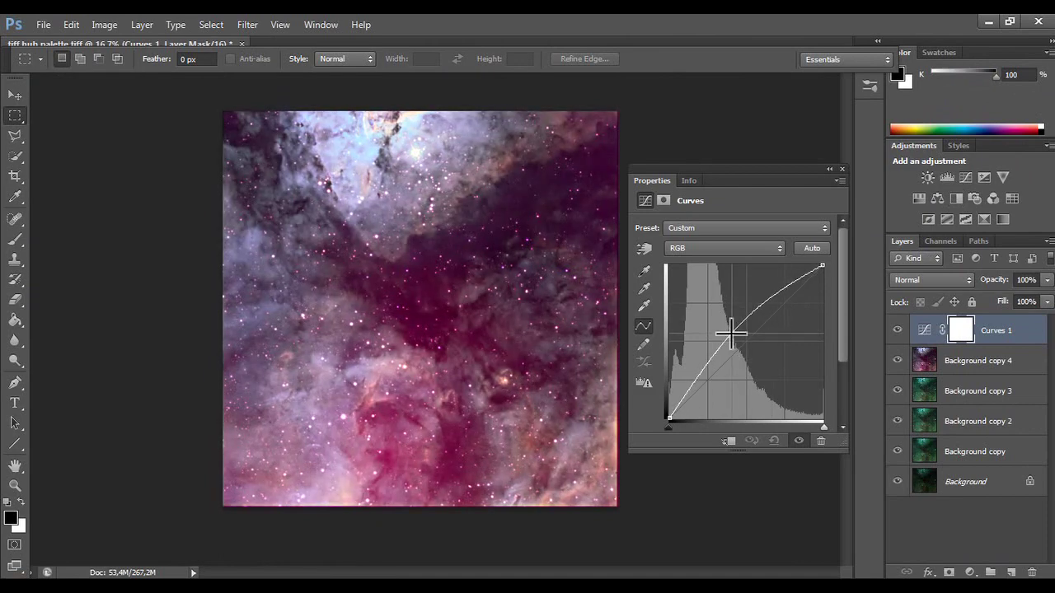
drag(729, 334, 727, 334)
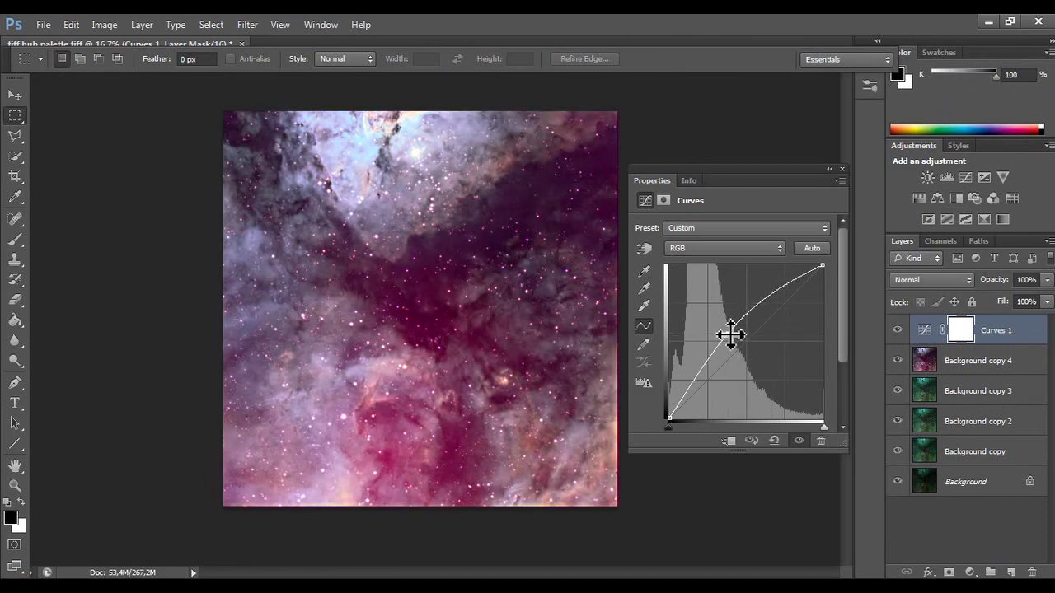
click(841, 169)
right_click(981, 330)
click(911, 381)
drag(952, 350, 1012, 571)
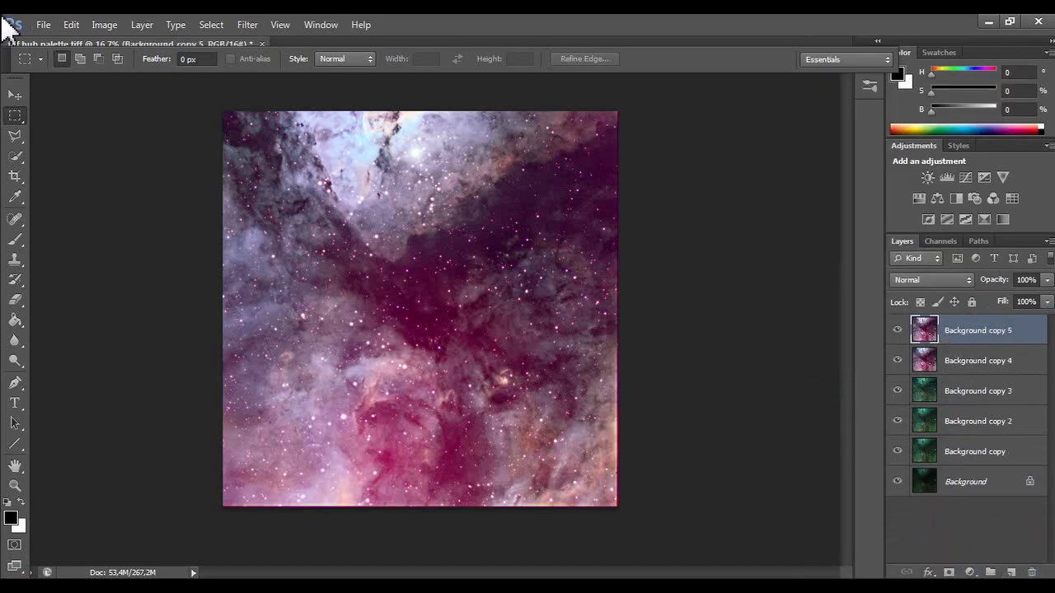
- Try Topaz Clarity on Background copy 5 with HSL saturation of Purple and Magenta at -1.00 and Red at 1.00
click(216, 24)
mouse_move(243, 25)
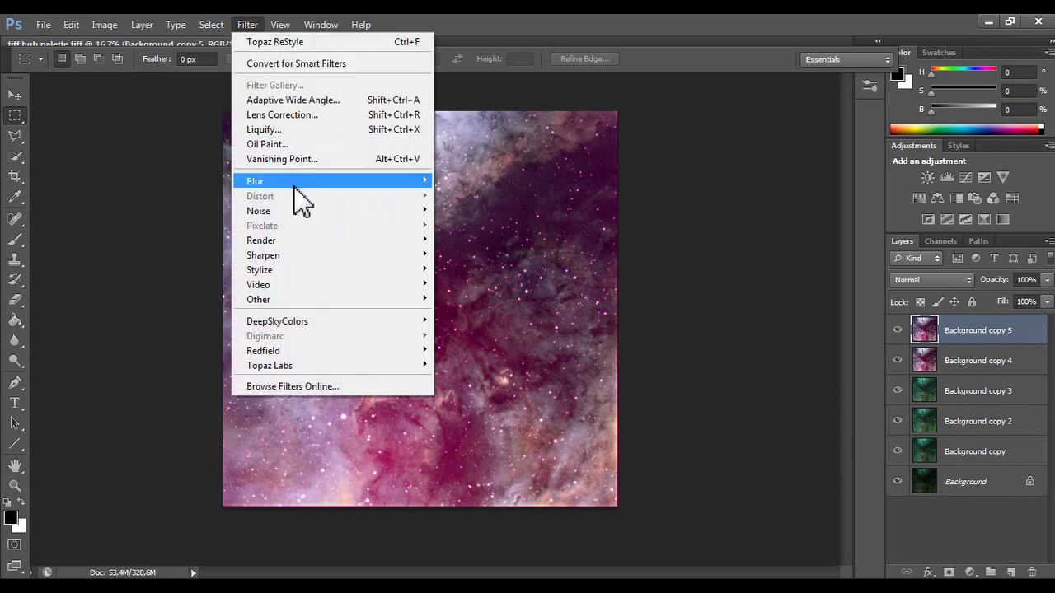
mouse_move(341, 338)
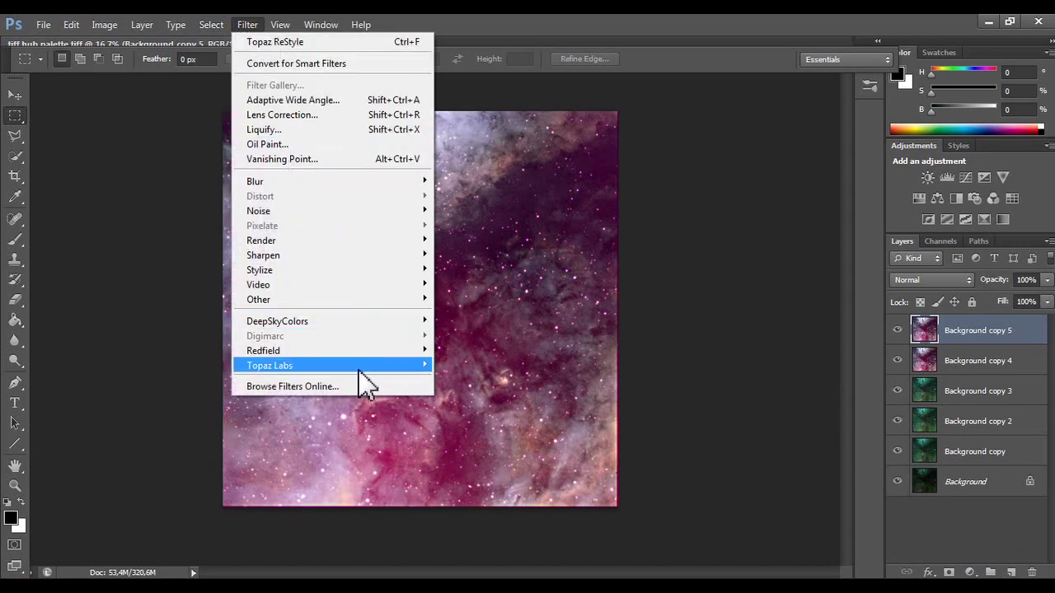
mouse_move(359, 367)
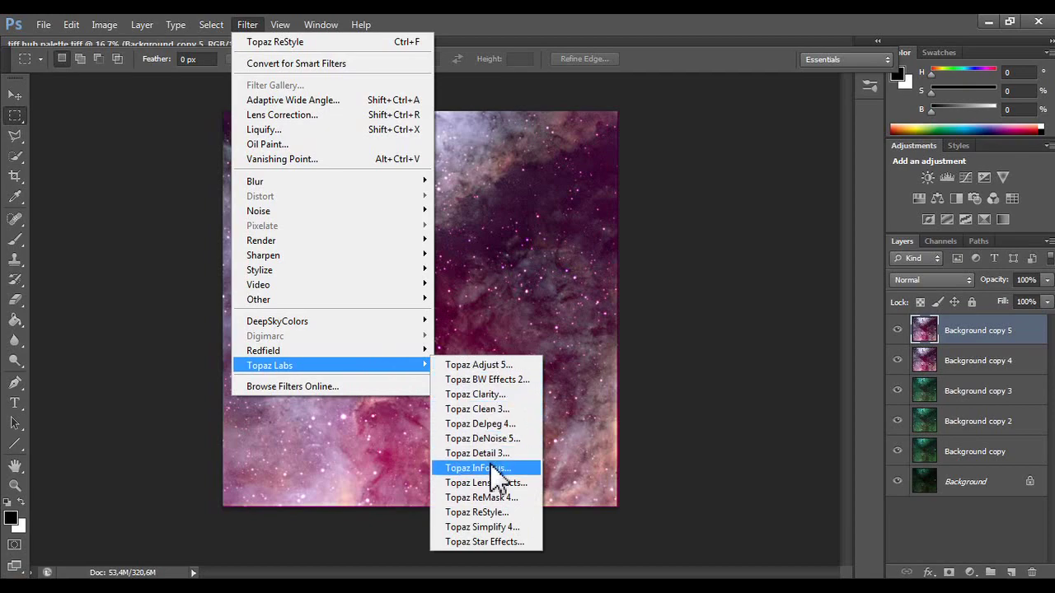
click(504, 394)
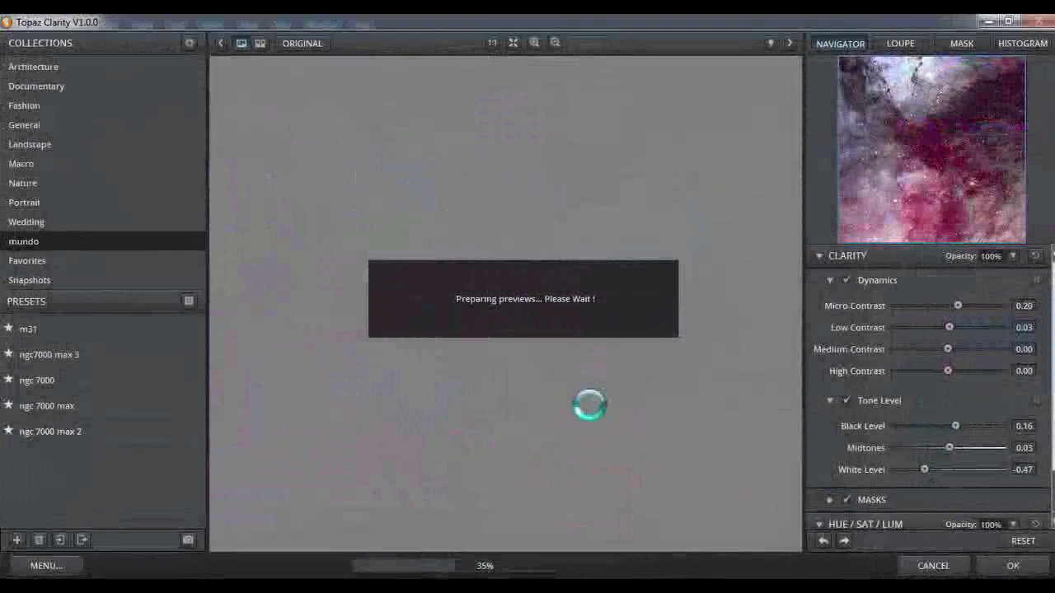
scroll(867, 459, down, 2)
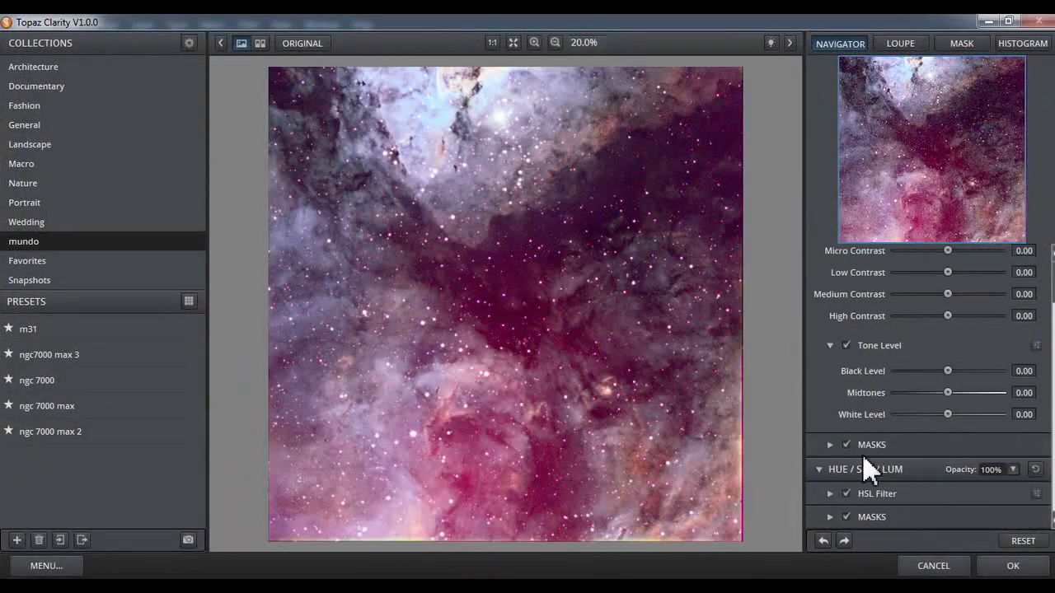
click(830, 494)
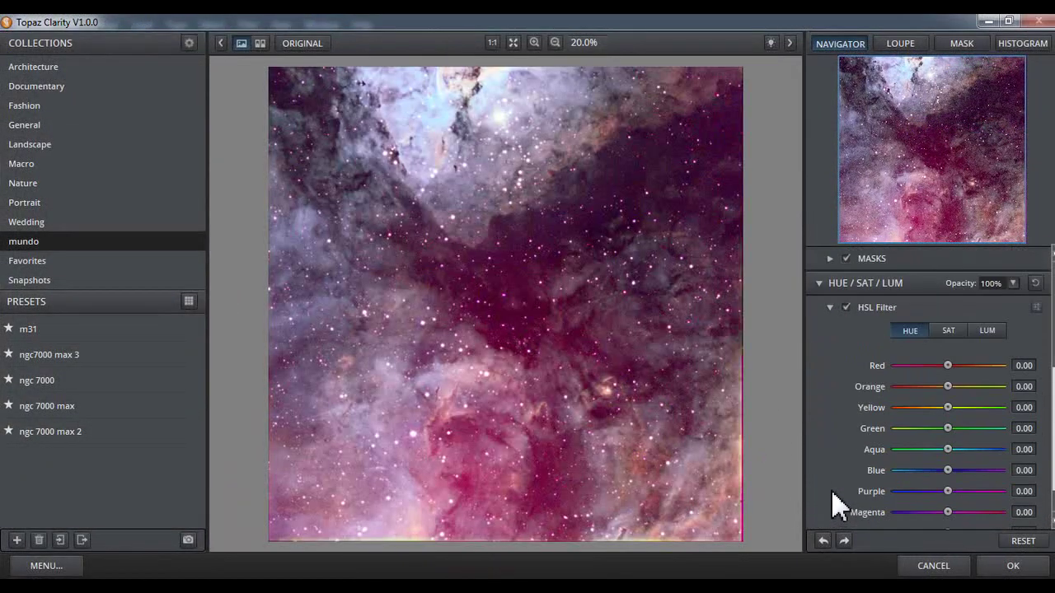
click(937, 331)
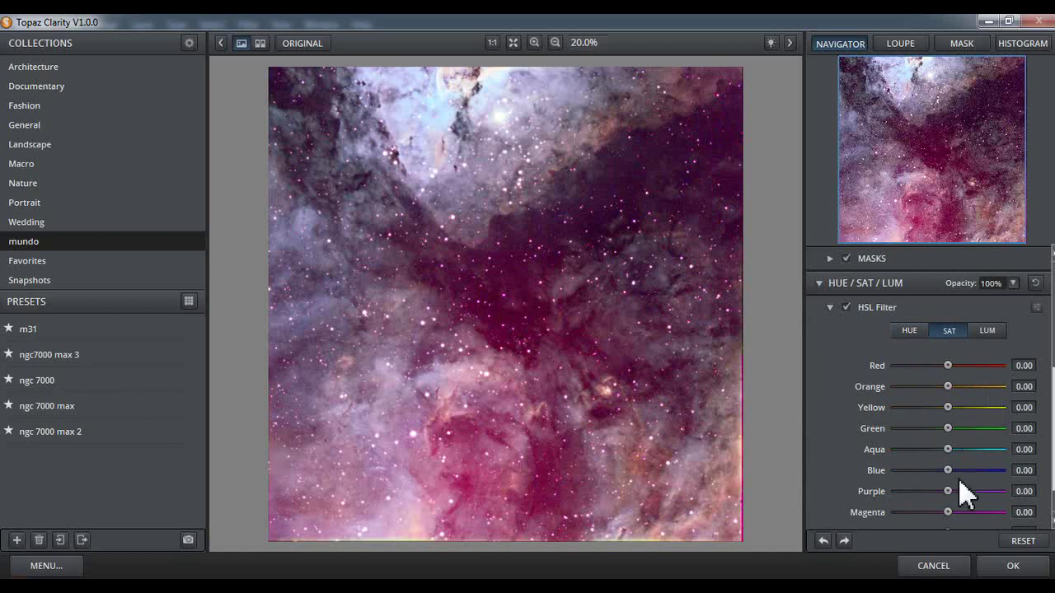
drag(947, 512, 850, 512)
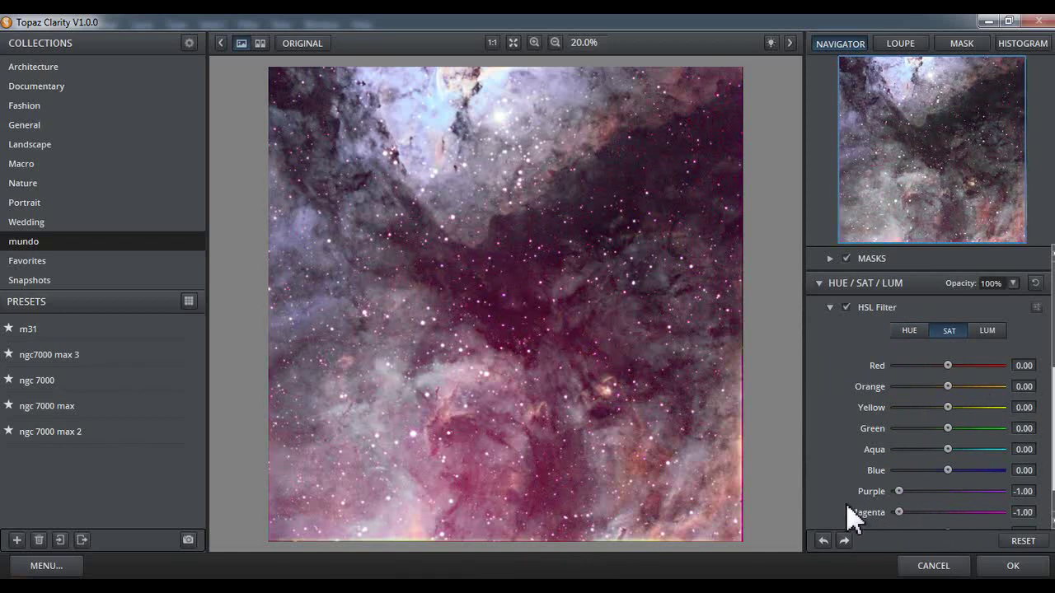
drag(948, 369, 1006, 369)
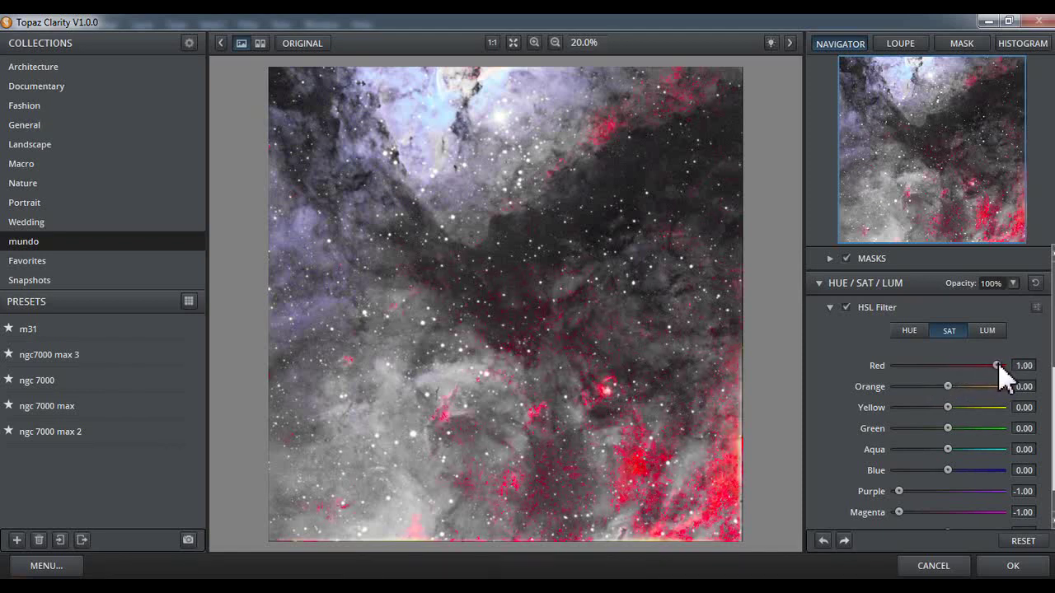
click(1012, 565)
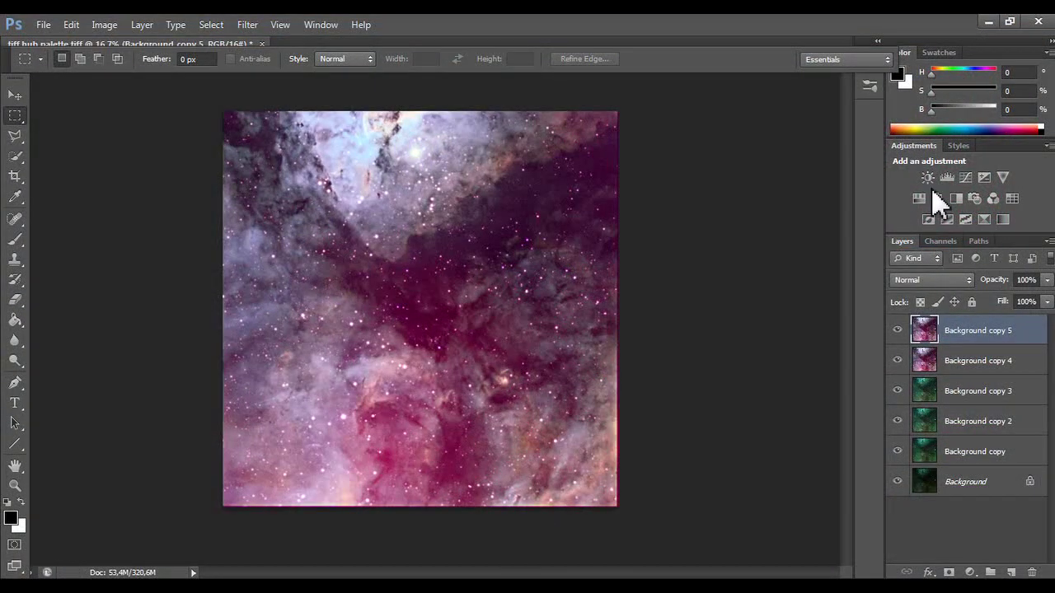
- Delete the Background copy 5 and Background copy 4 layers
key(Delete)
key(Delete)
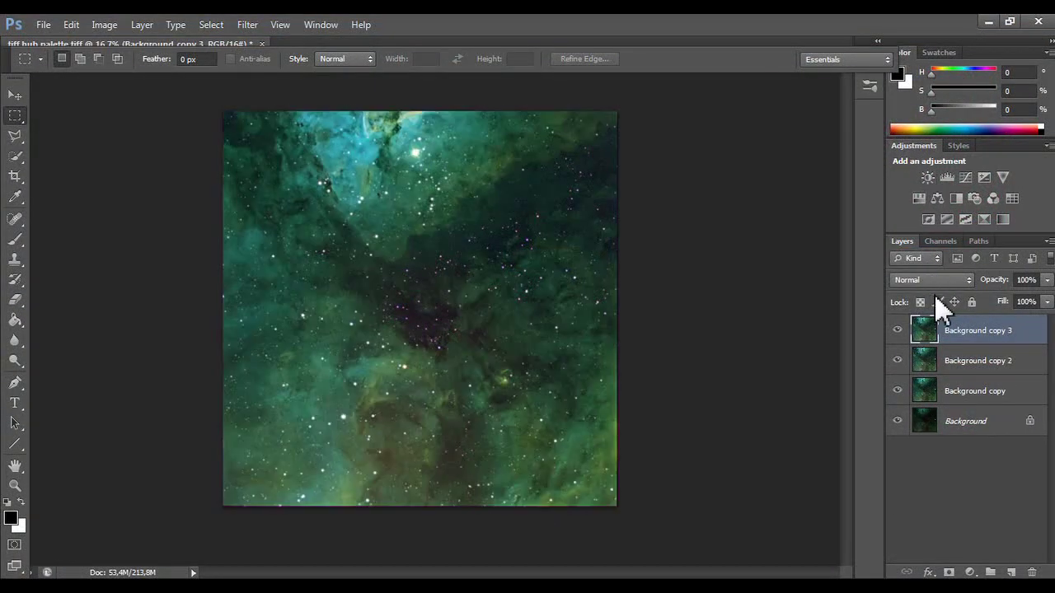
- Reduce the green cast of Background copy 3 with the DeepSkyColors HLVG filter
click(249, 25)
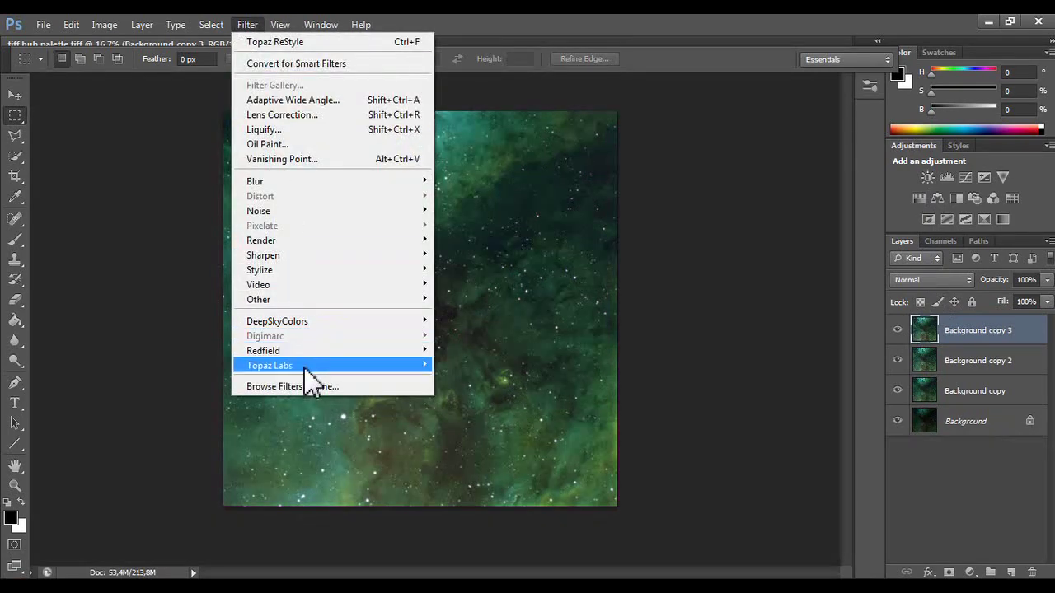
mouse_move(313, 367)
mouse_move(415, 325)
click(479, 324)
click(504, 244)
click(554, 279)
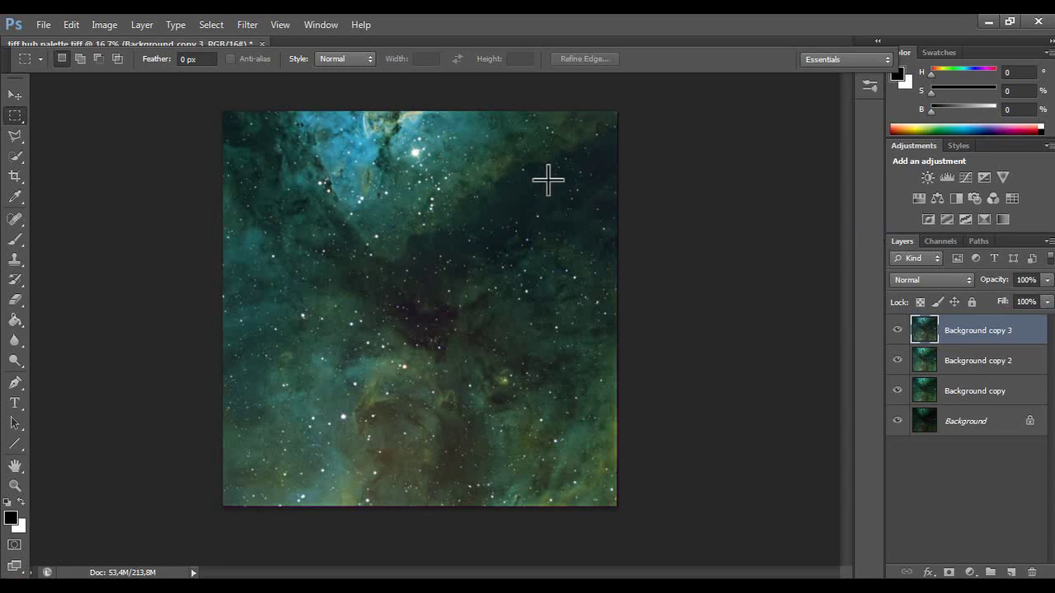
- Apply the Topaz ReStyle preset NGC 7000 RE-NEW from the Mundo collection to Background copy 3
click(247, 24)
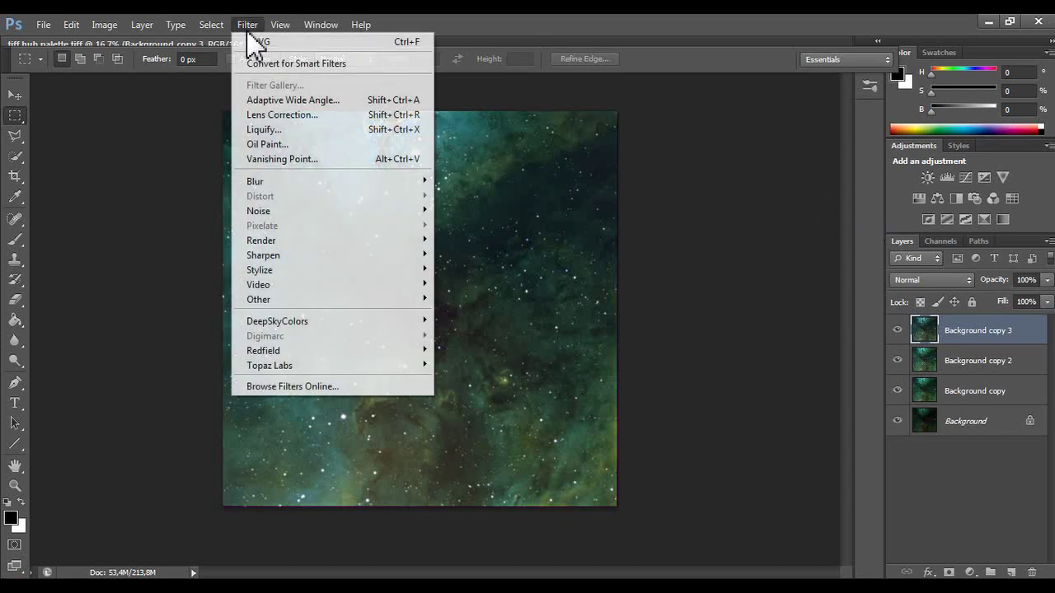
mouse_move(325, 365)
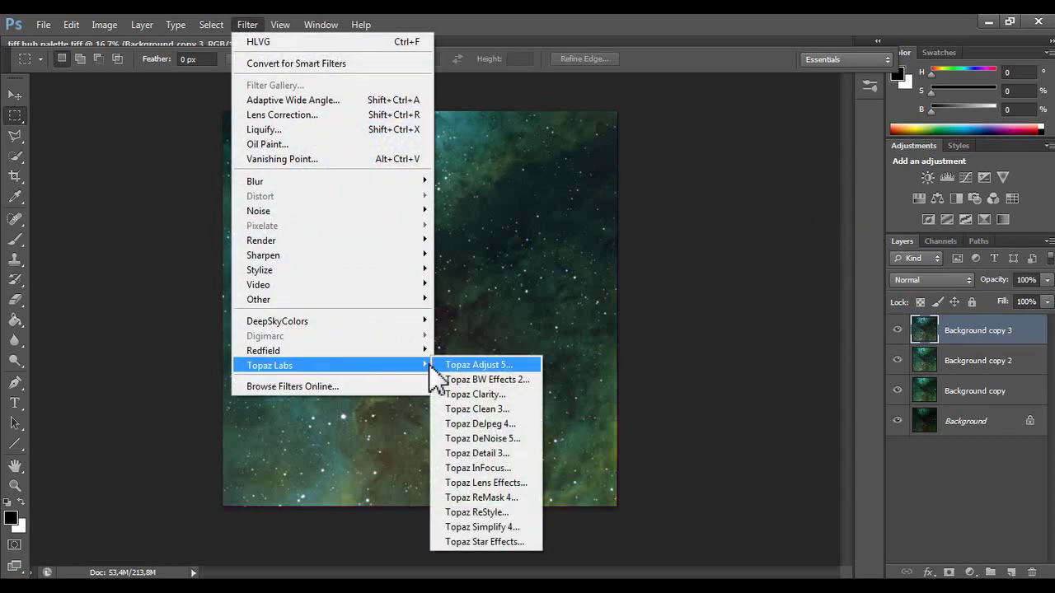
click(493, 512)
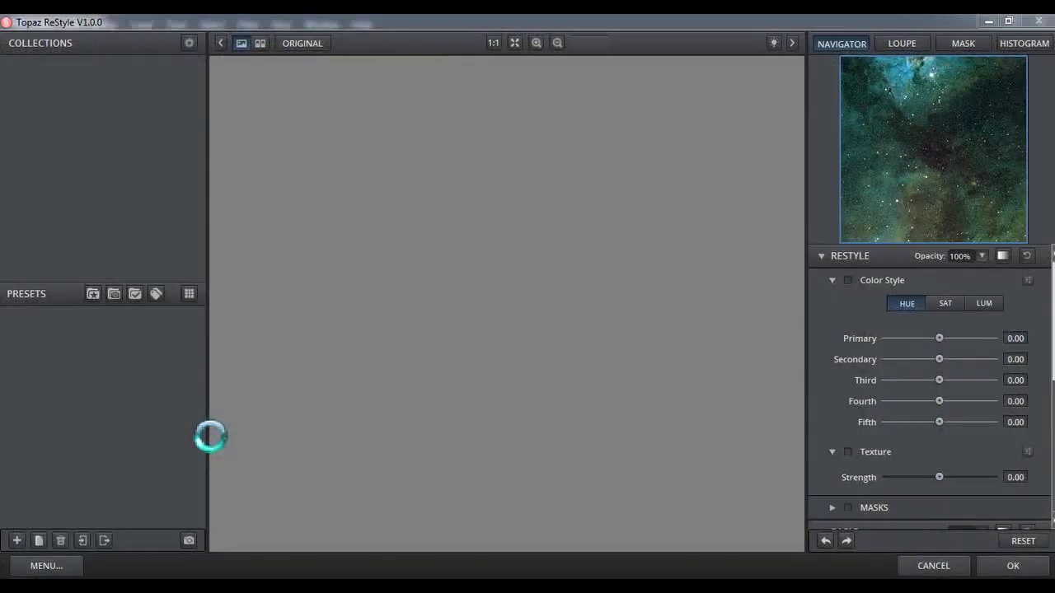
scroll(138, 453, down, 3)
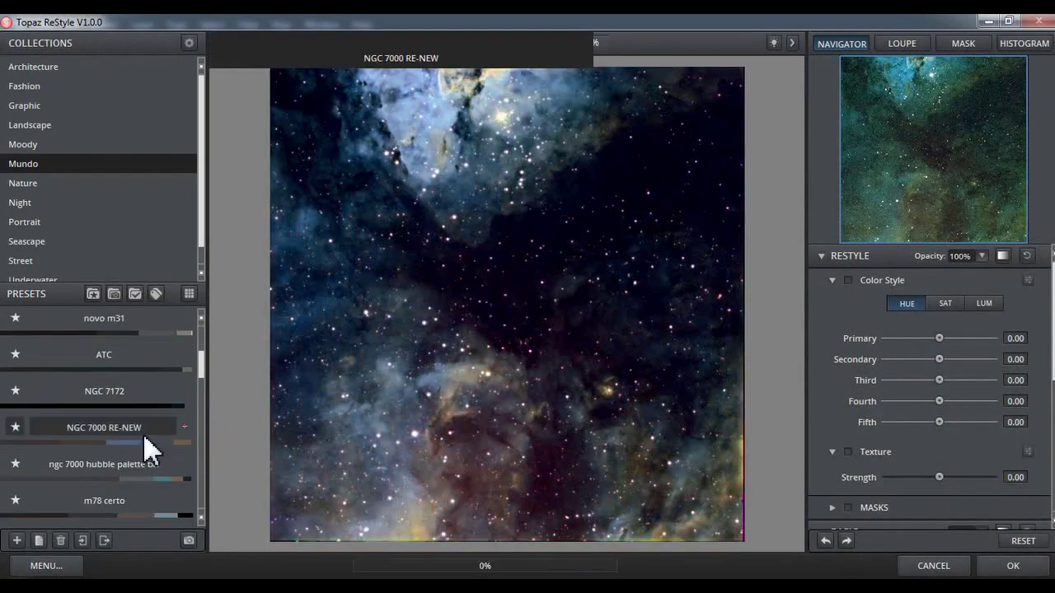
click(142, 433)
click(498, 384)
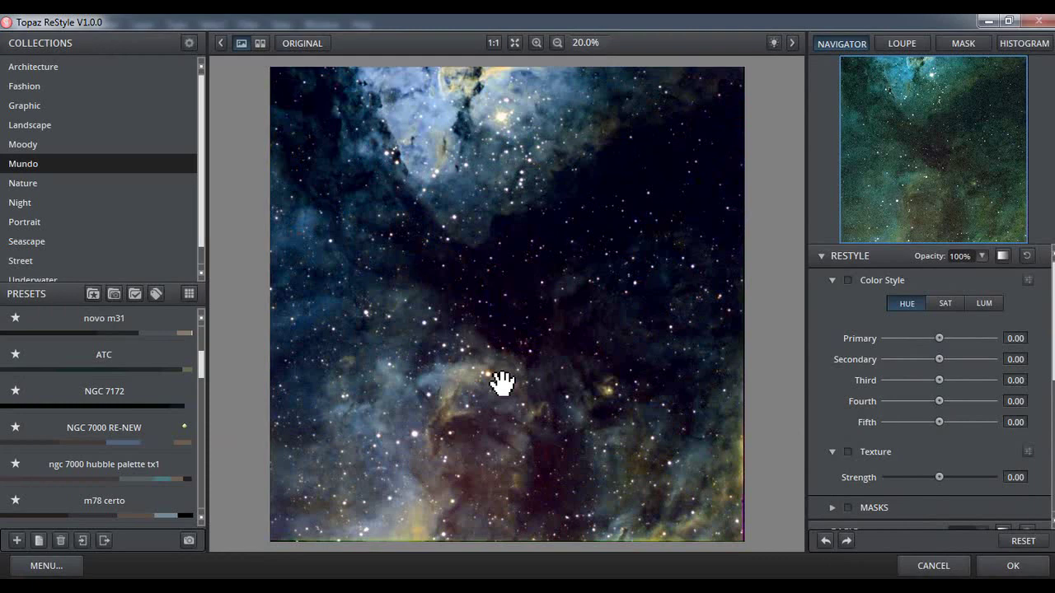
click(502, 383)
mouse_move(118, 452)
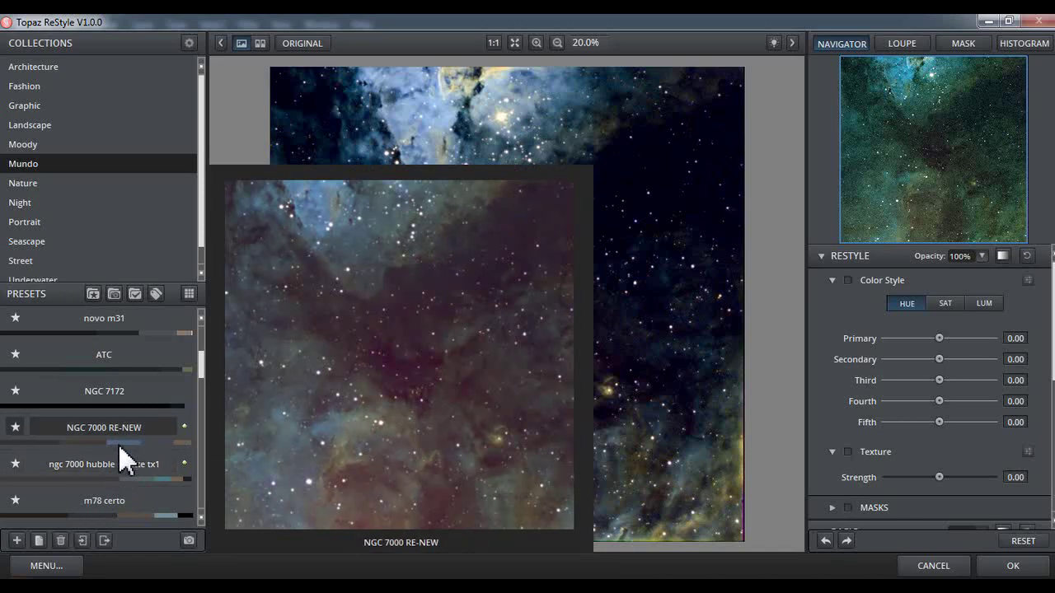
click(121, 456)
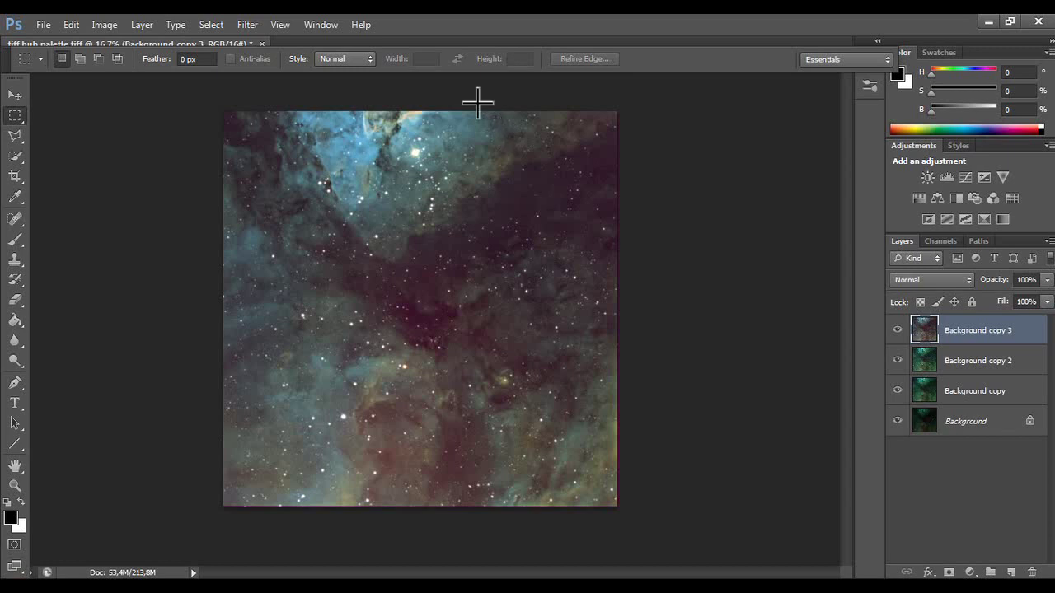
- Try a Levels adjustment over Background copy 3, sampling black in the dark central nebula and white on the bright star, and reset it
click(947, 178)
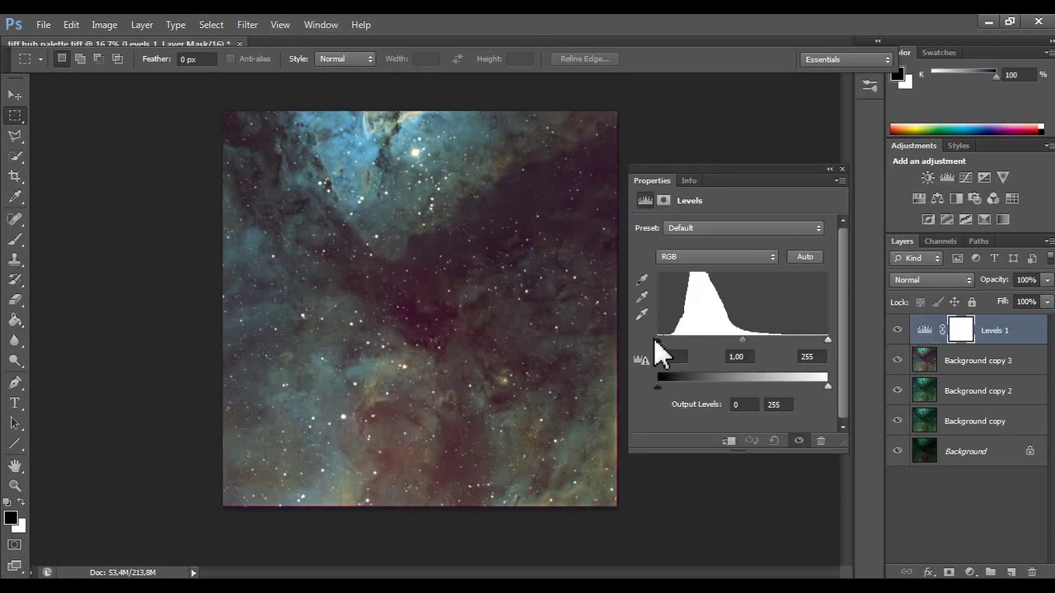
mouse_move(663, 345)
mouse_down()
mouse_move(681, 344)
mouse_move(663, 341)
mouse_up()
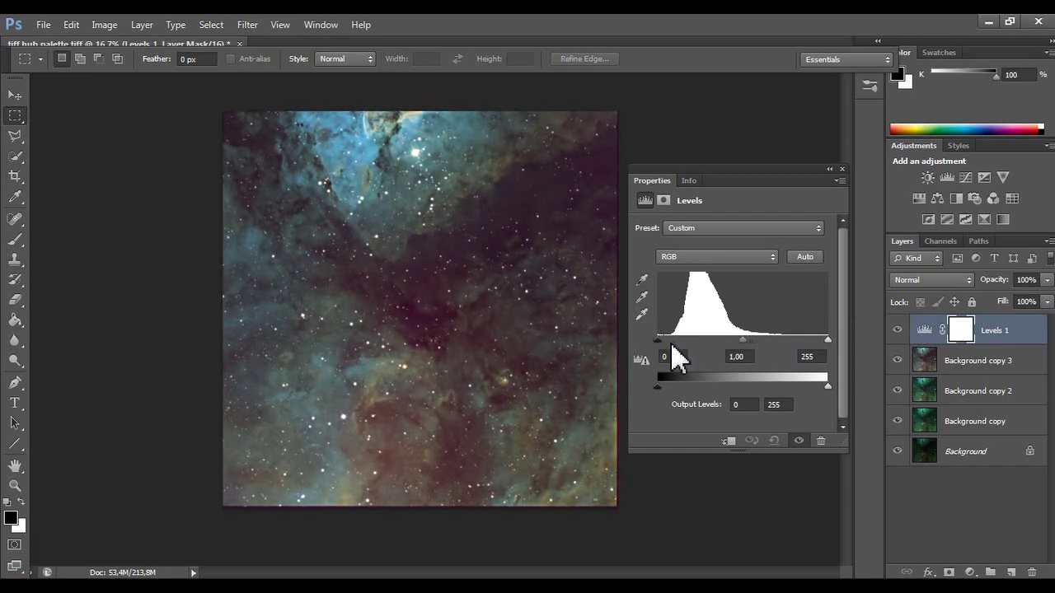
click(641, 280)
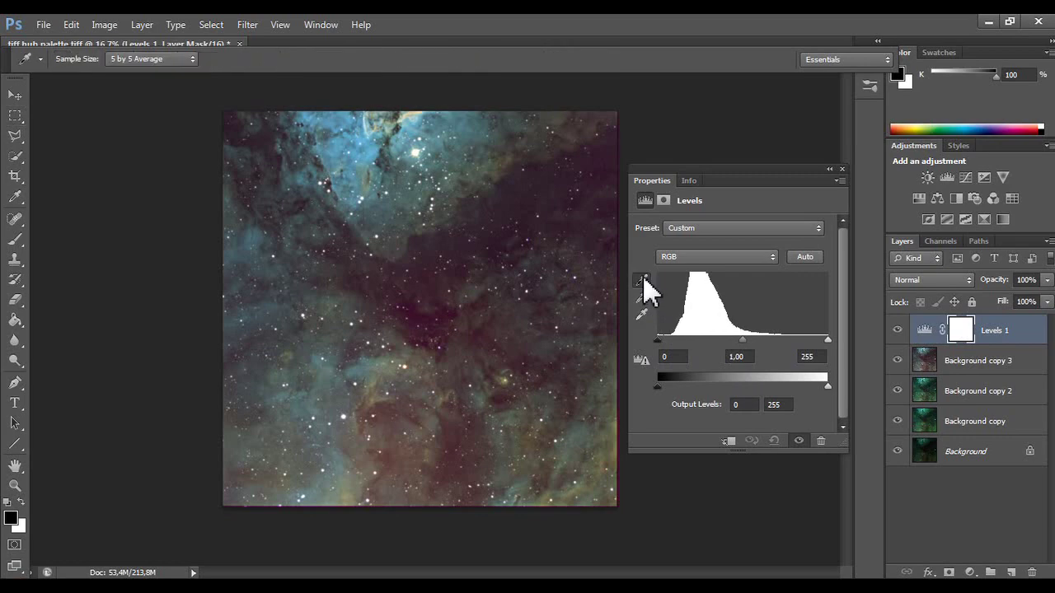
click(421, 317)
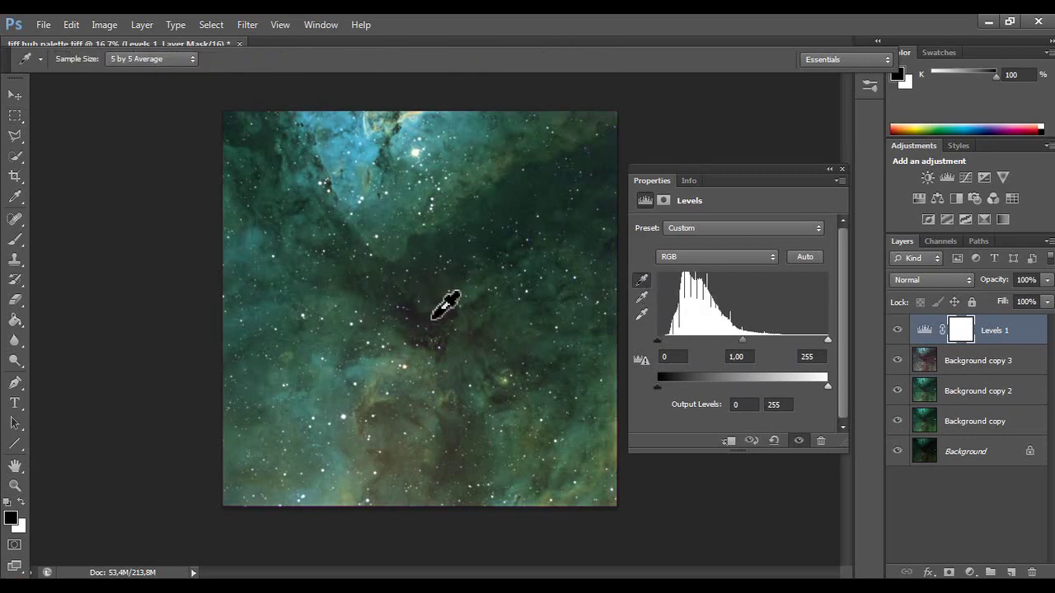
click(641, 314)
click(416, 154)
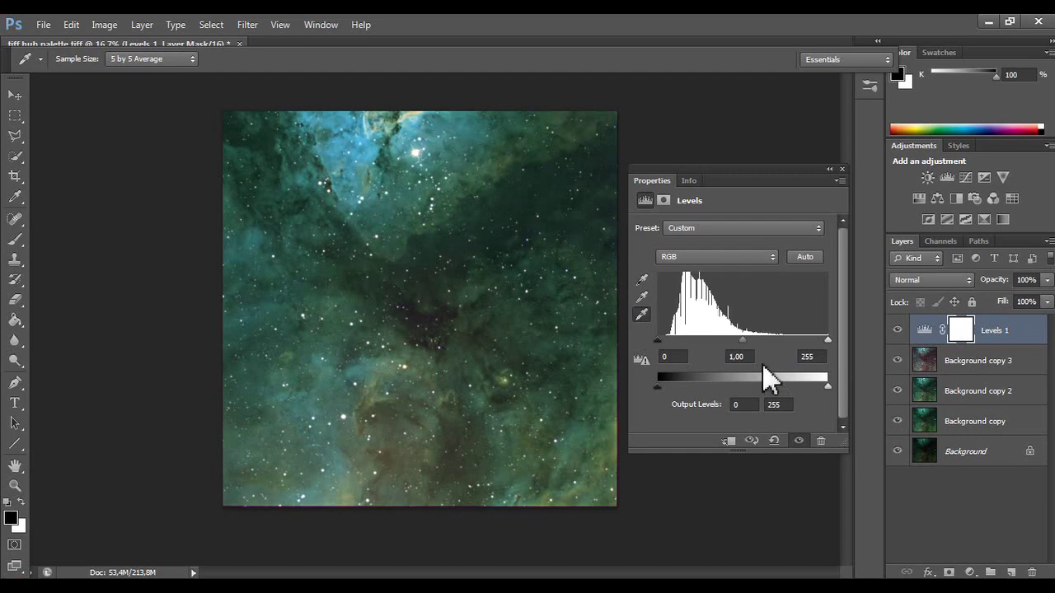
drag(664, 345, 659, 343)
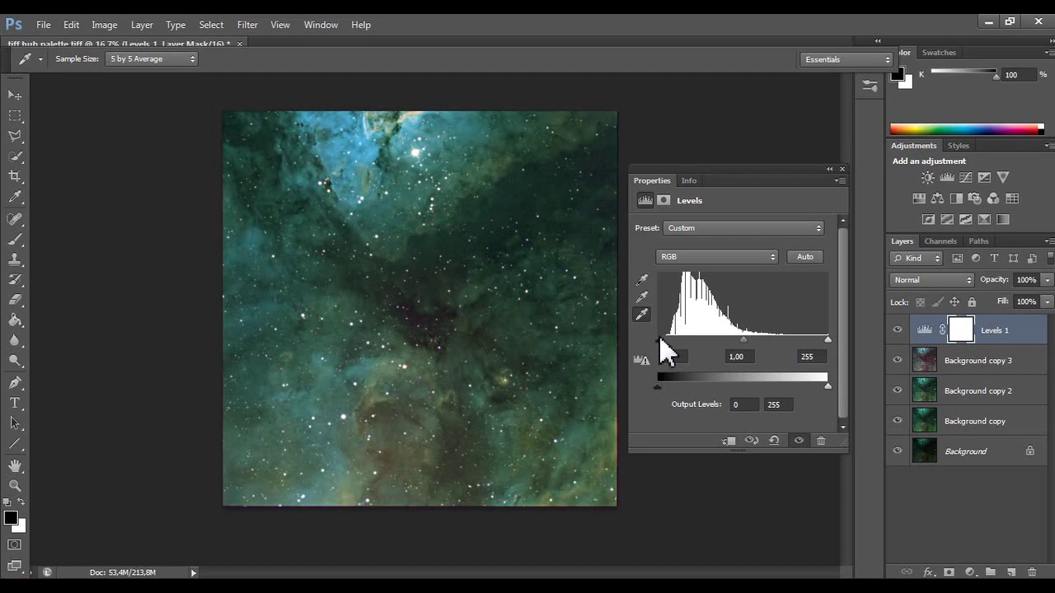
click(774, 440)
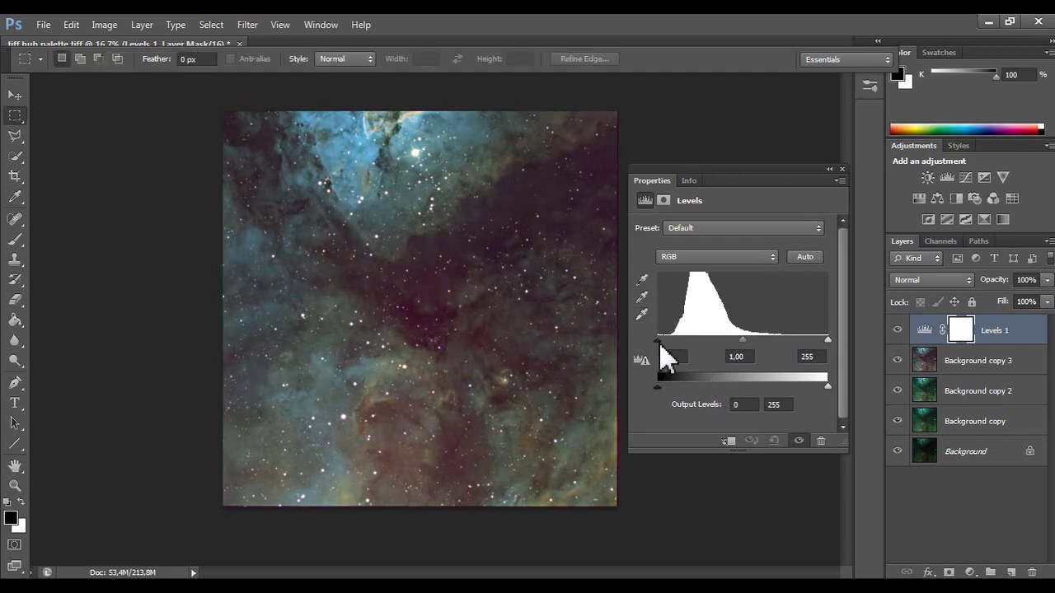
- Try sampling the Levels black point in several dark nebula areas, and delete the Levels adjustment layer
click(641, 281)
click(494, 217)
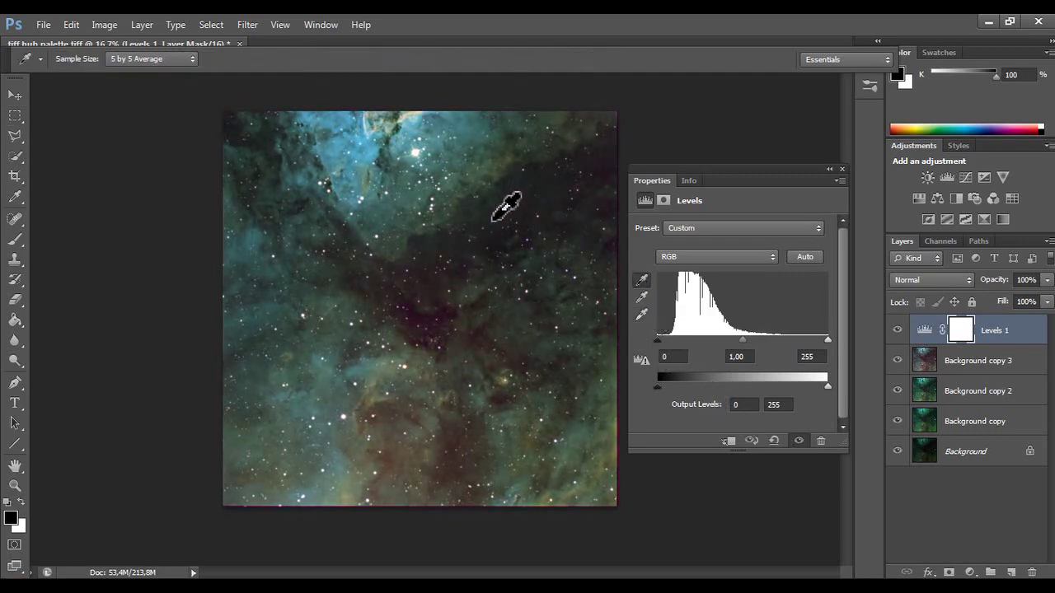
click(442, 287)
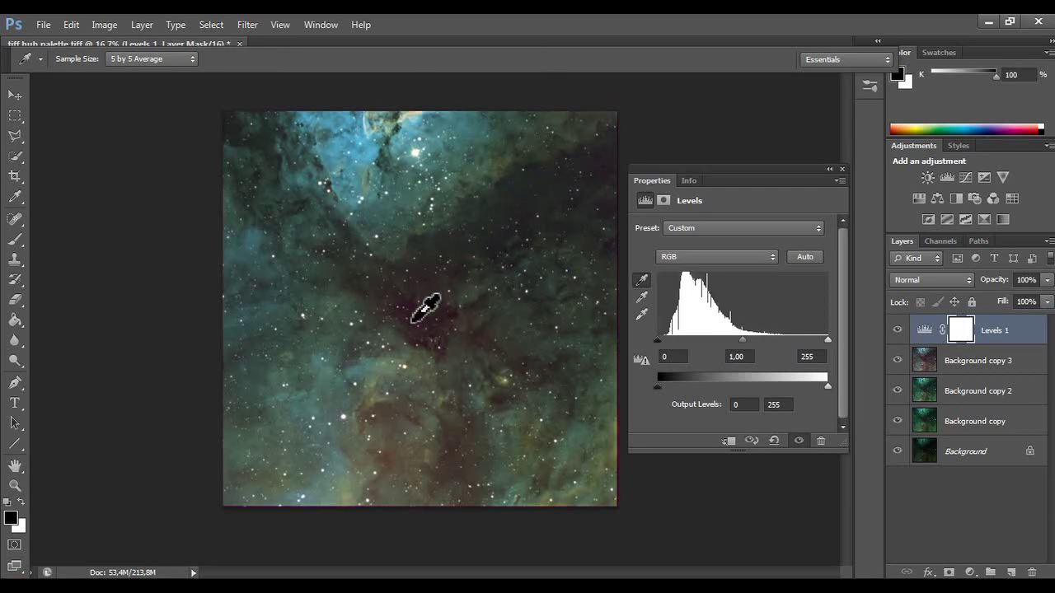
click(424, 273)
click(415, 307)
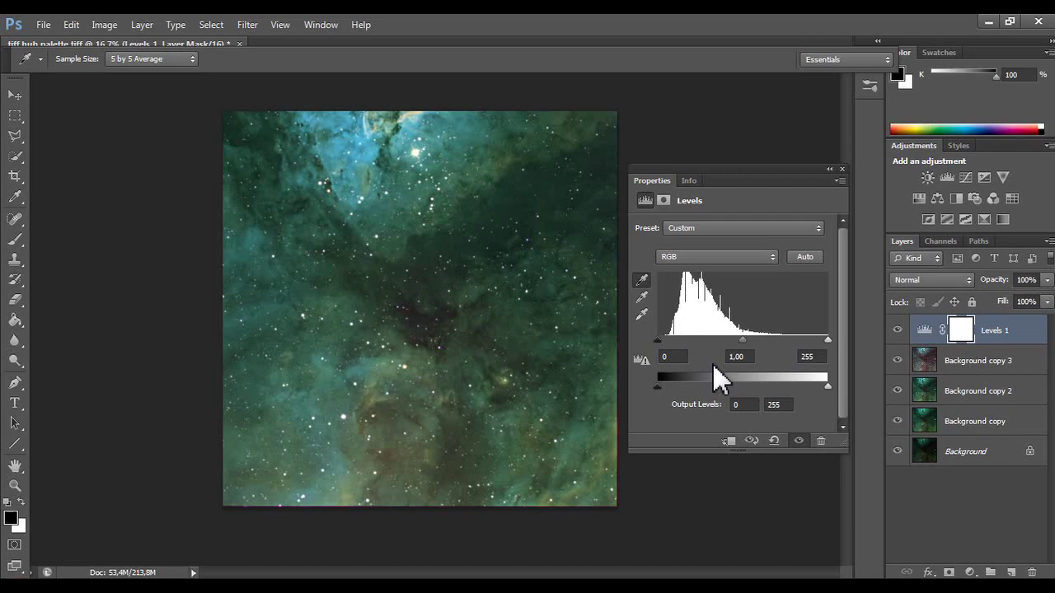
click(820, 441)
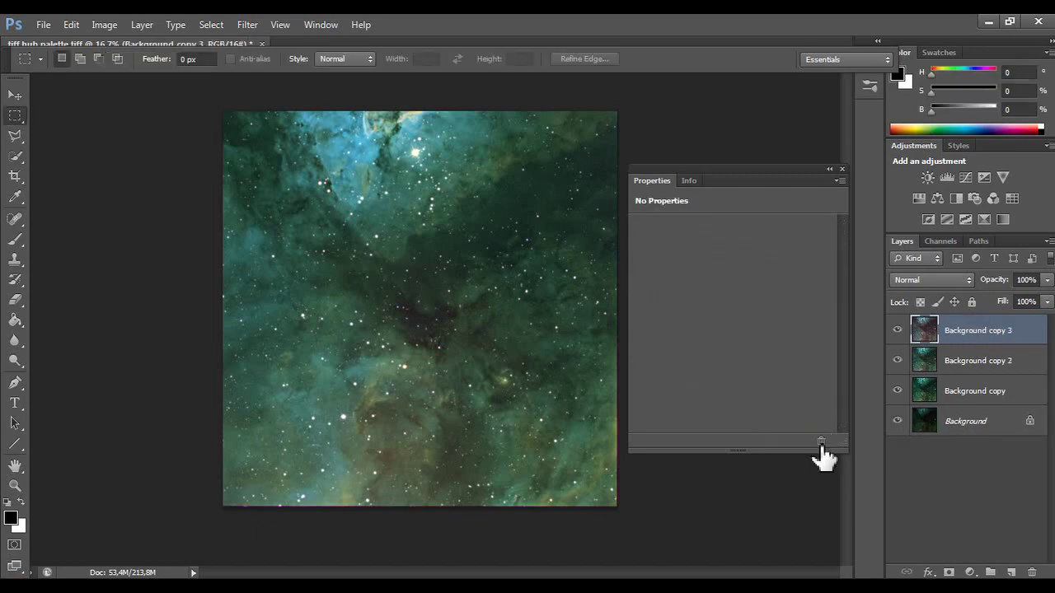
click(841, 169)
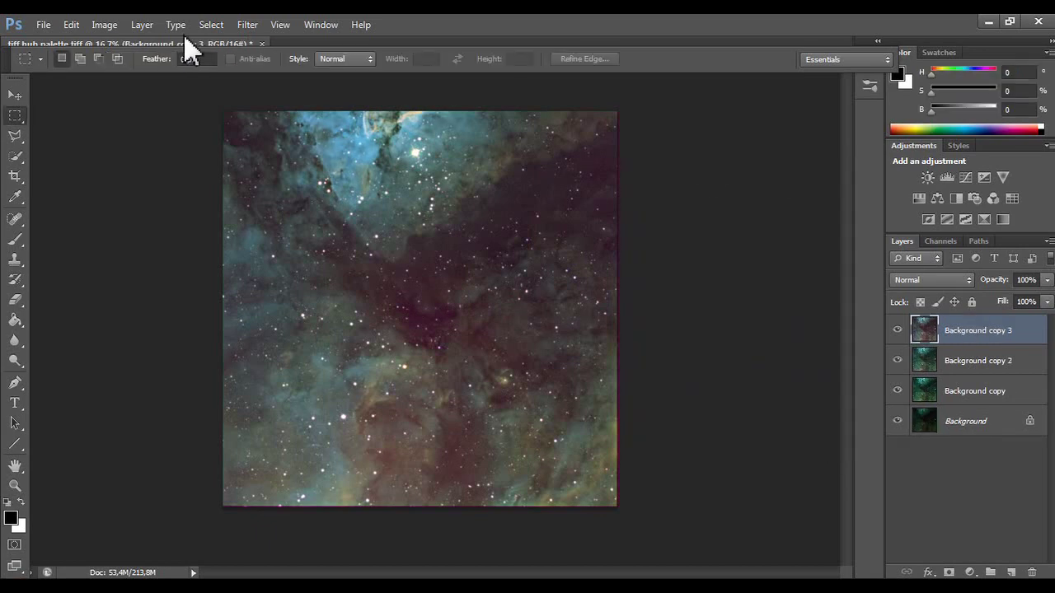
- Reduce the purple and magenta saturation of Background copy 3 with the HSL filter in Topaz Clarity
click(254, 25)
mouse_move(384, 364)
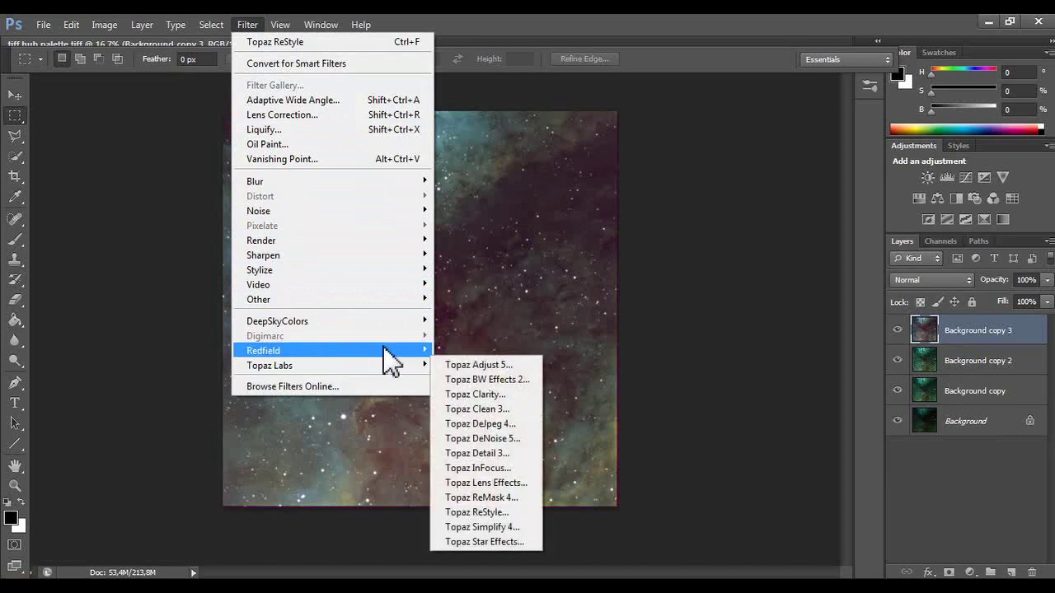
click(492, 395)
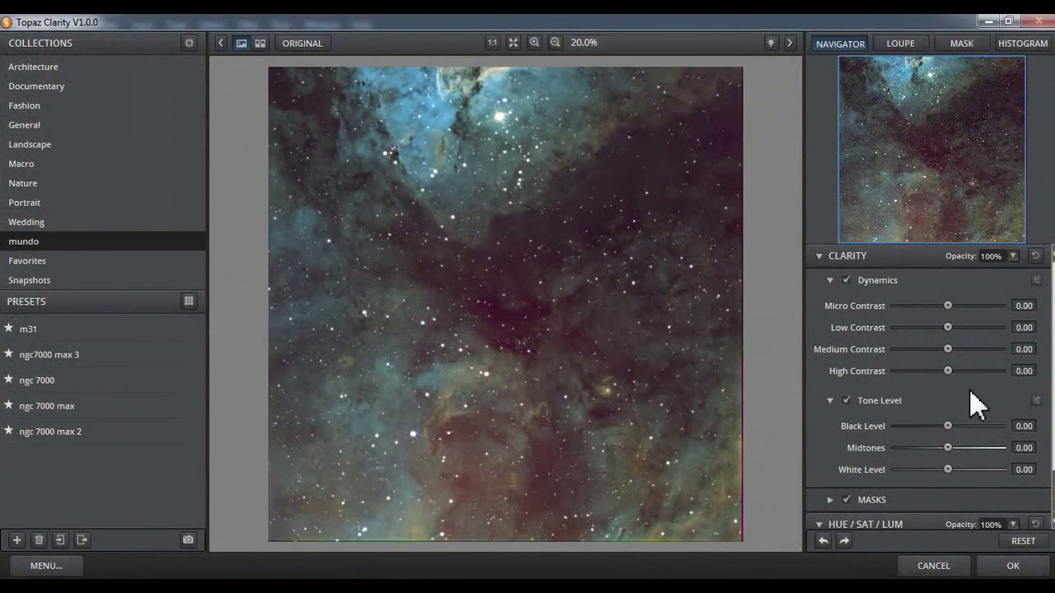
scroll(931, 412, down, 3)
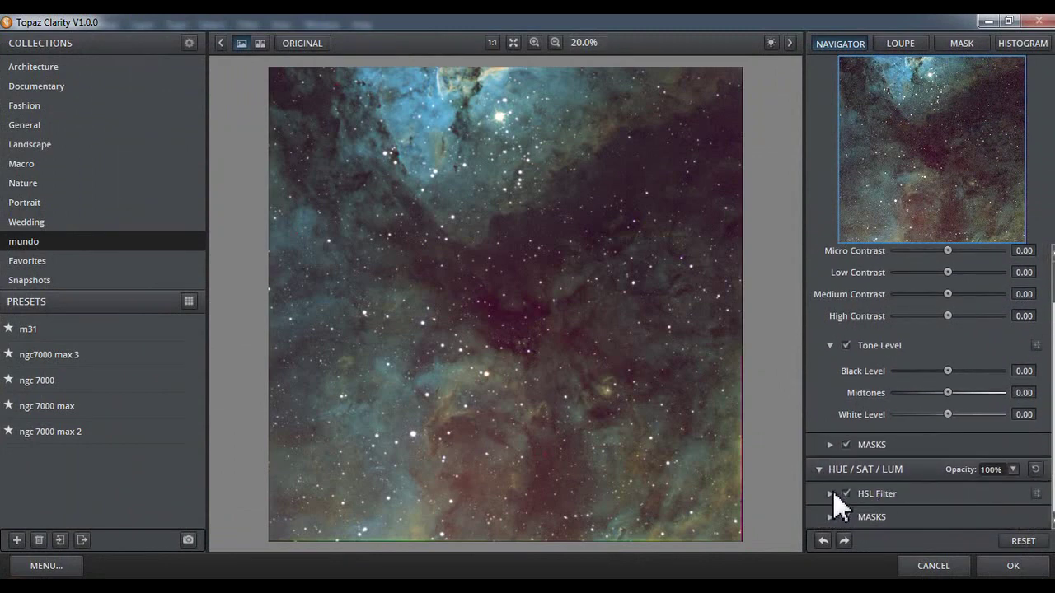
click(831, 493)
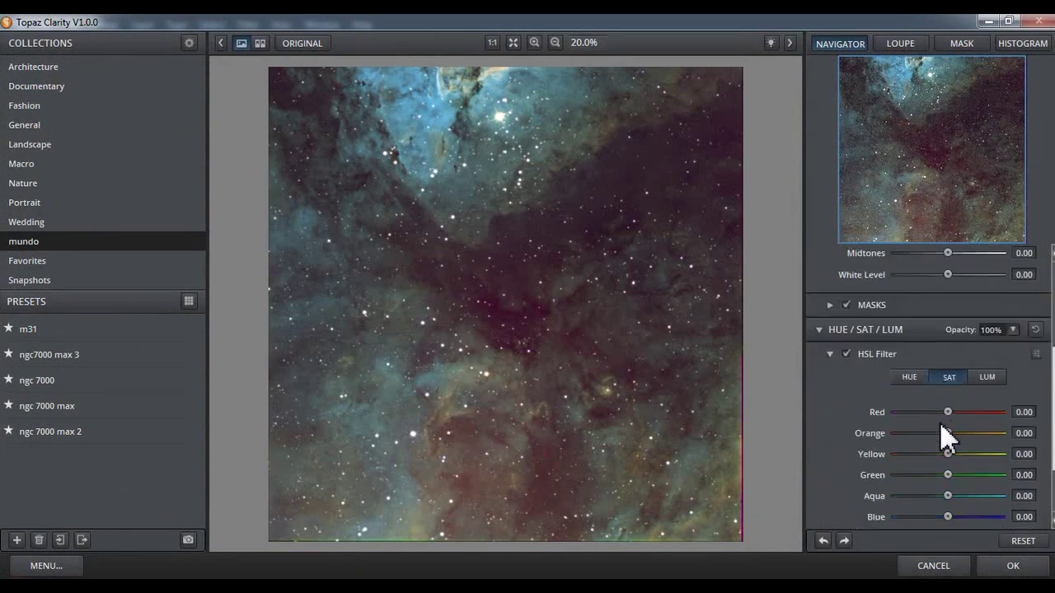
scroll(1012, 394, down, 5)
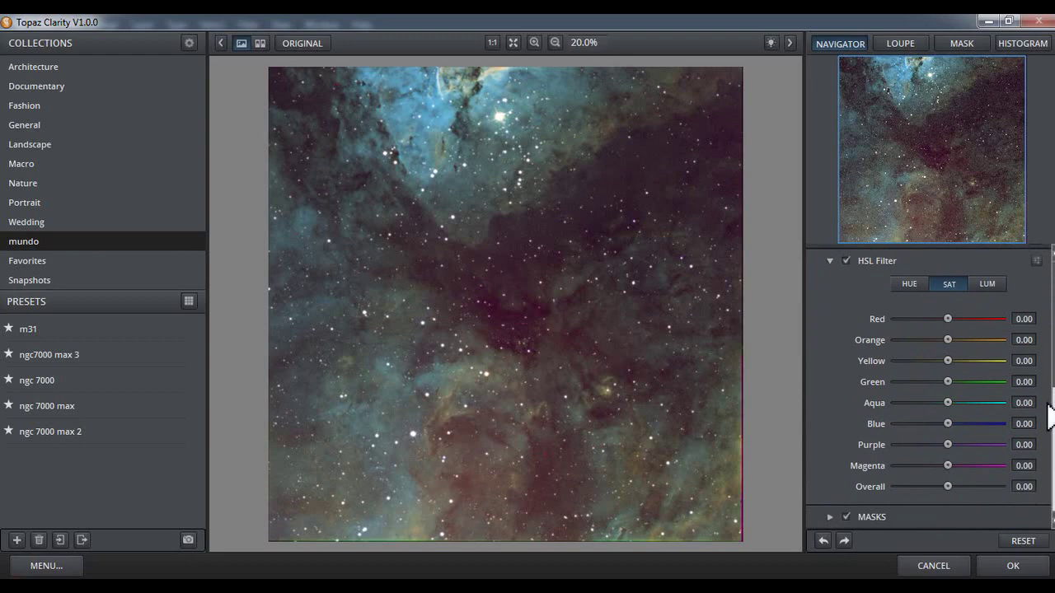
drag(948, 444, 918, 471)
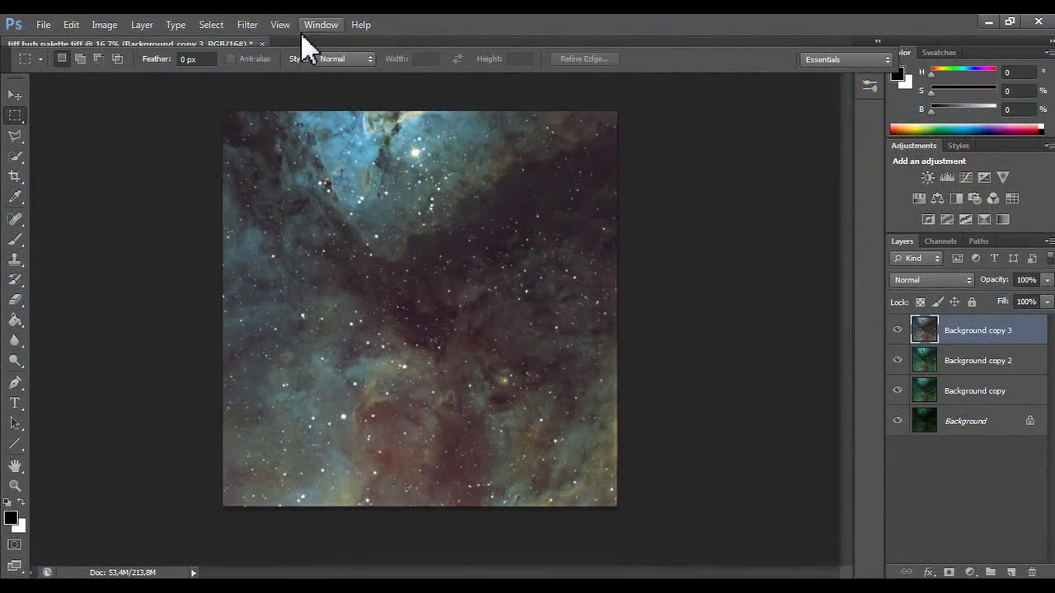
- Duplicate Background copy 3 and run the Enhance DSO and Reduce Stars action on the duplicate
drag(985, 339, 1011, 570)
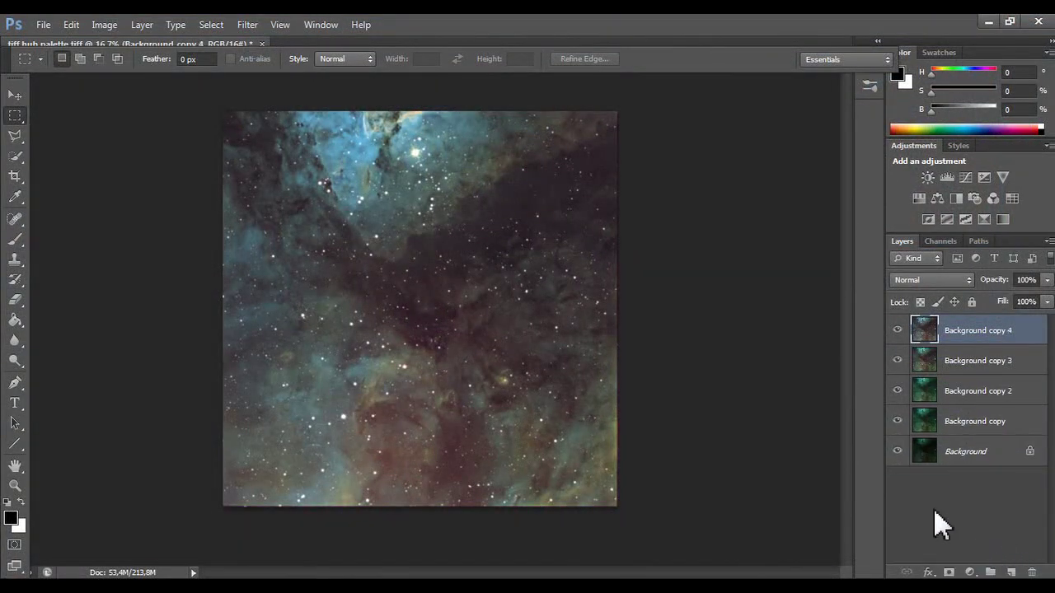
click(326, 25)
click(351, 97)
scroll(659, 466, down, 5)
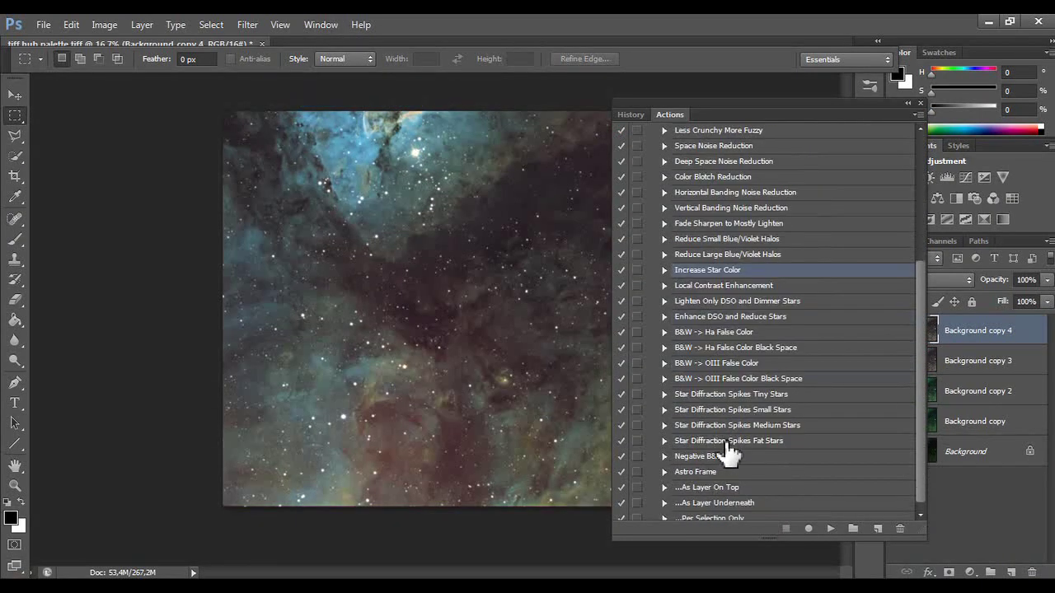
click(741, 320)
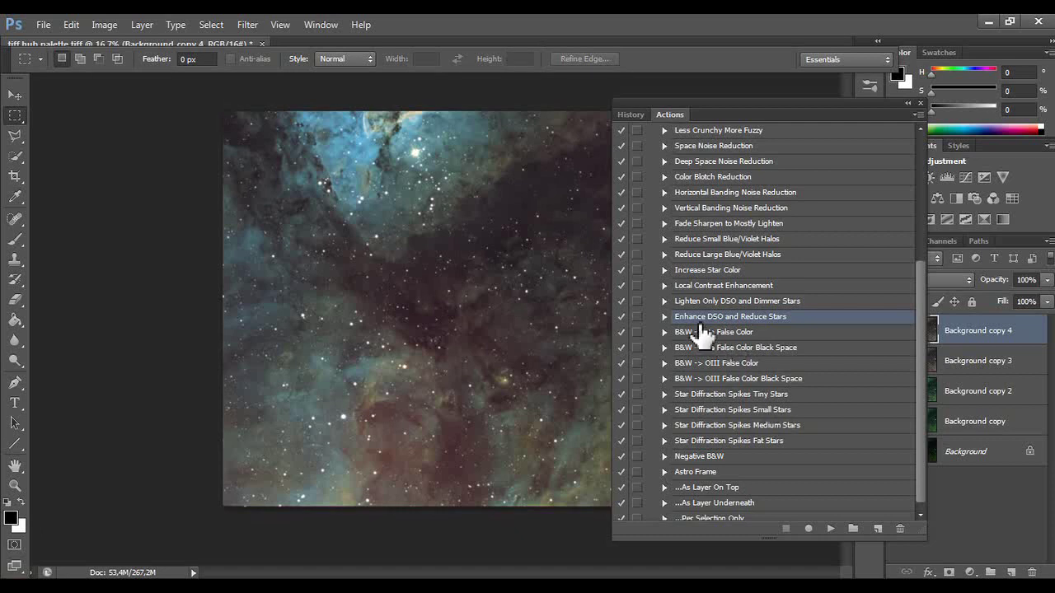
click(829, 528)
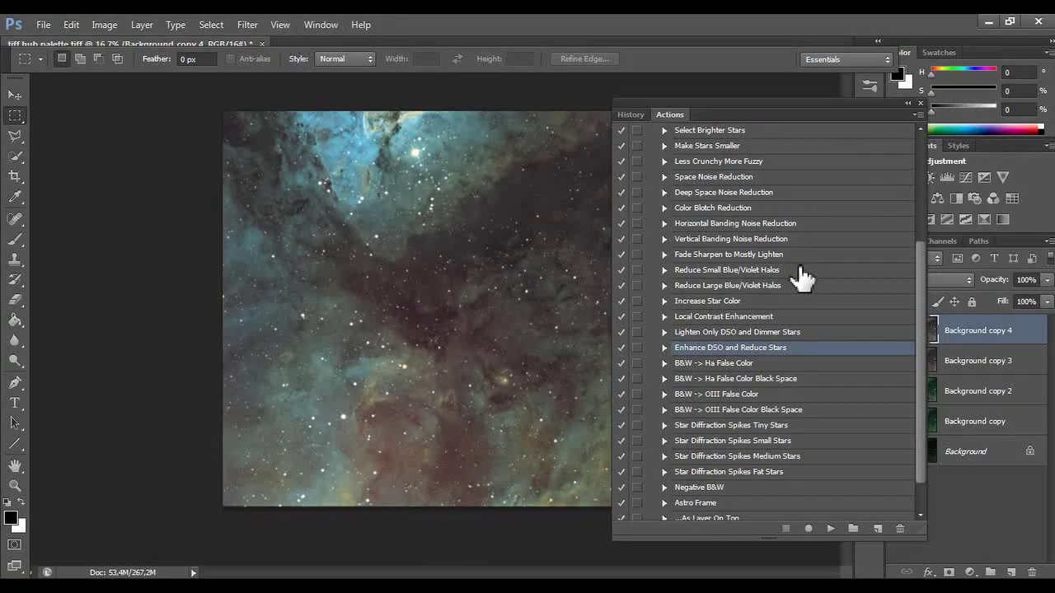
- Run the Local Contrast Enhancement action on Background copy 4
click(764, 317)
click(831, 529)
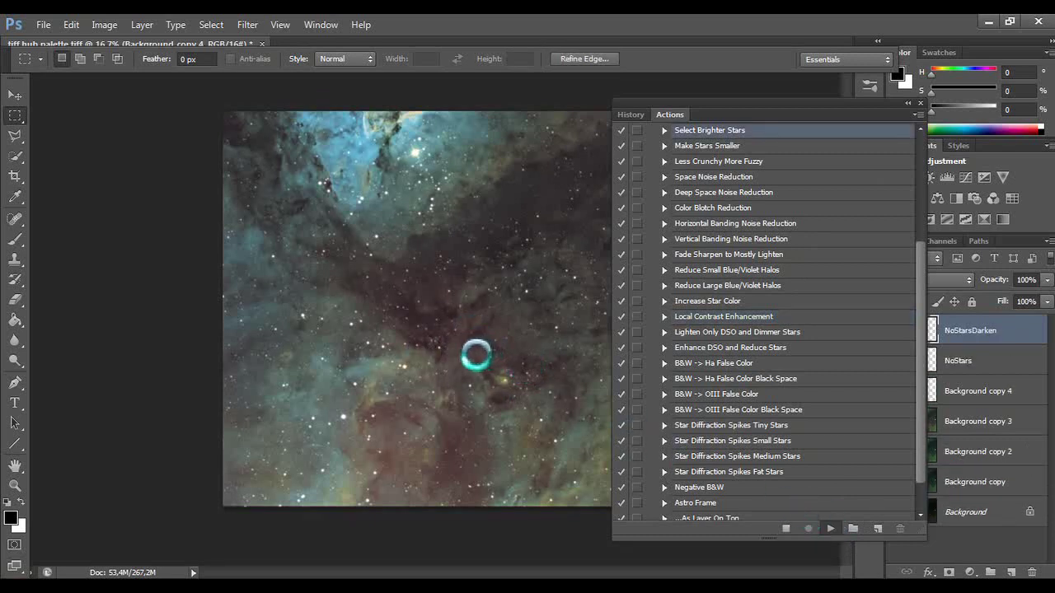
click(918, 102)
- Duplicate Background copy 4 and brighten the duplicate with a Curves adjustment merged down into it
drag(952, 334, 1008, 568)
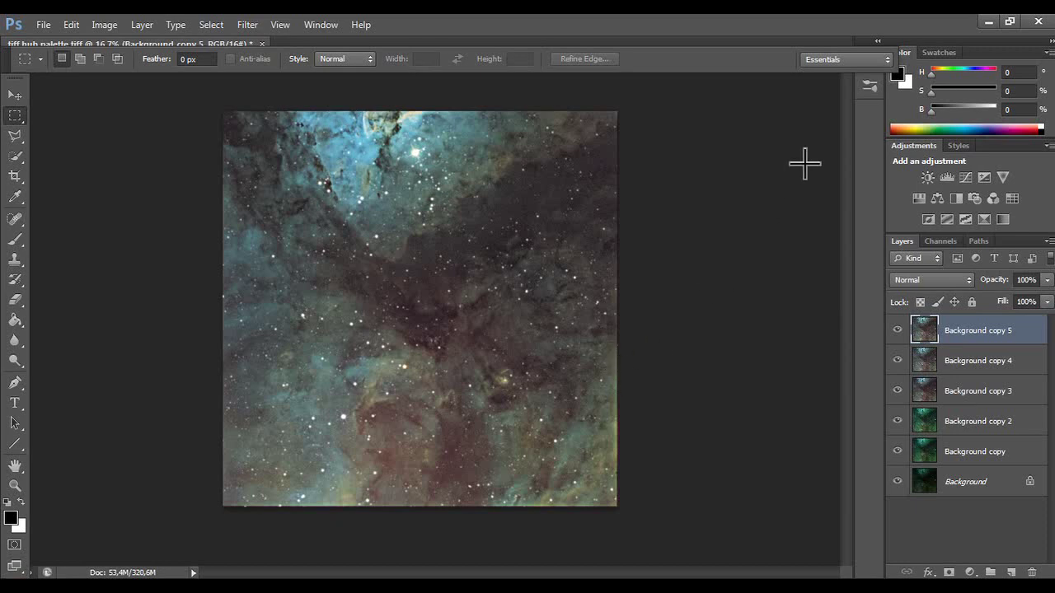
click(966, 178)
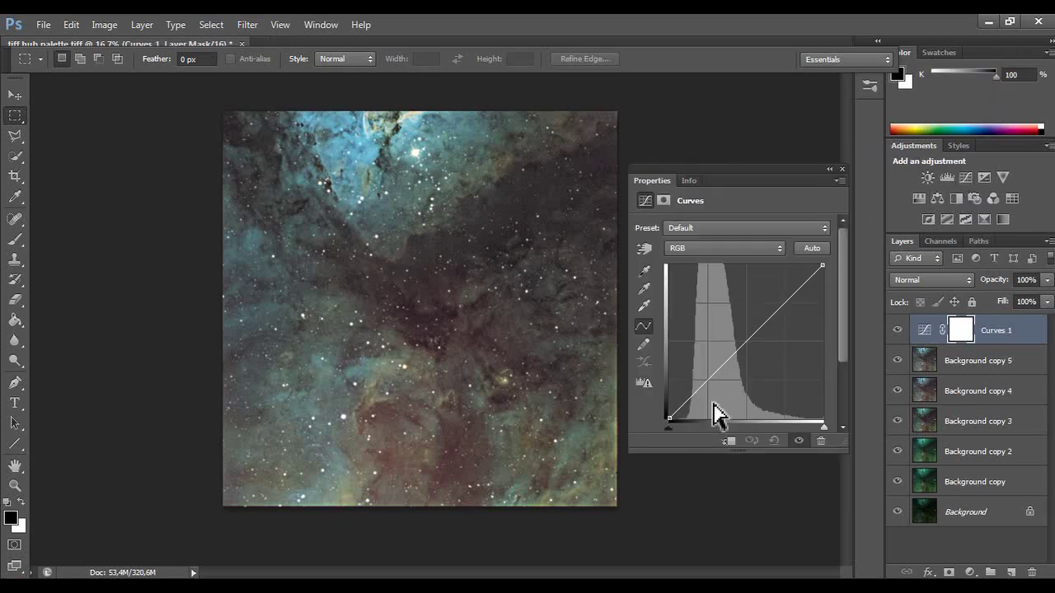
drag(671, 417, 681, 419)
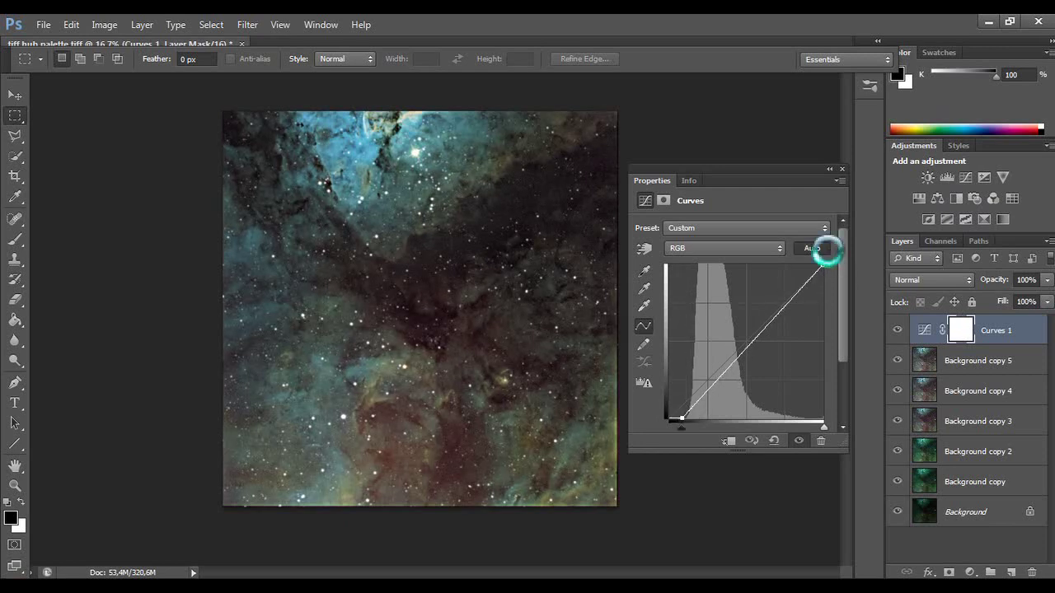
click(826, 249)
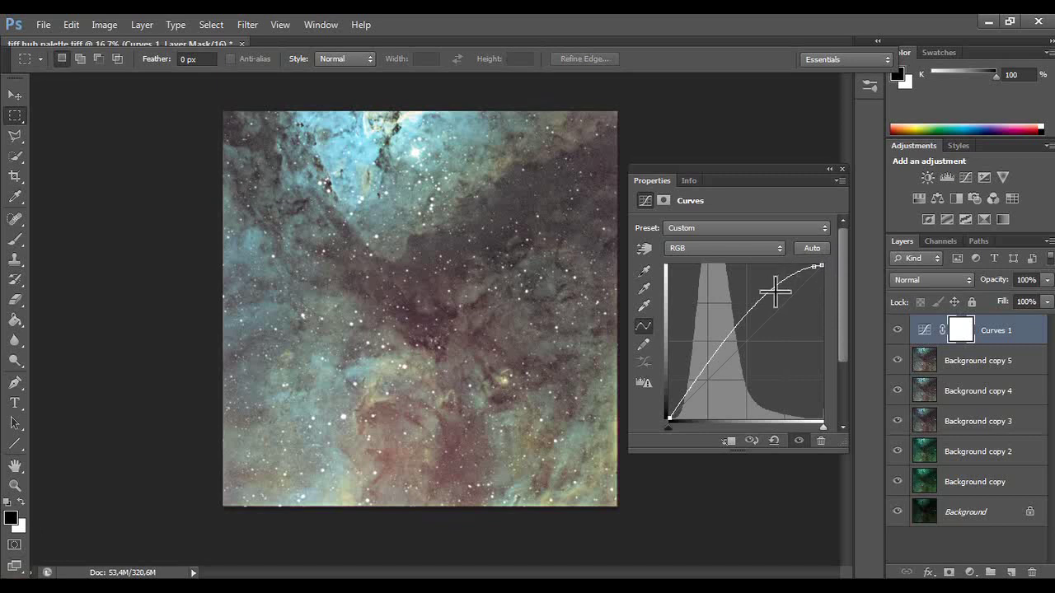
drag(773, 291, 768, 302)
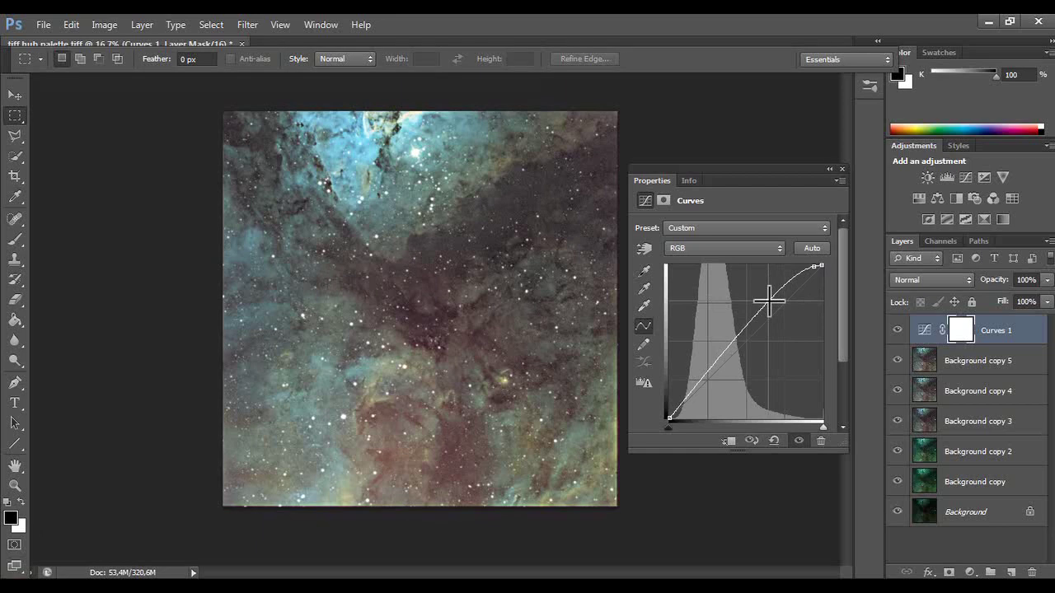
click(842, 169)
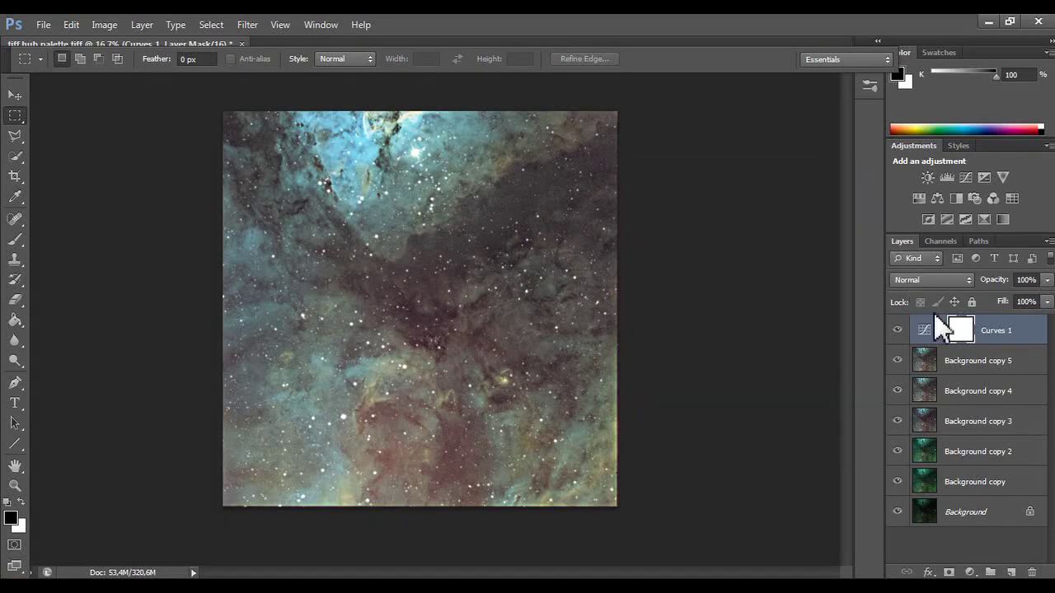
right_click(961, 333)
click(933, 387)
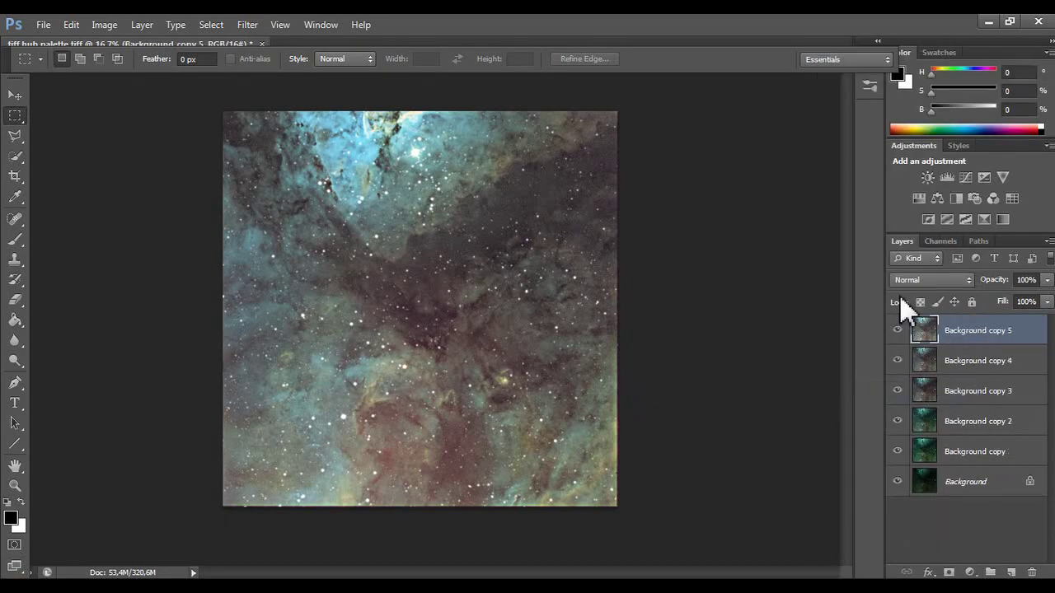
- Add a Vibrance adjustment layer above Background copy 5 with Vibrance +90 and Saturation +5
click(1001, 178)
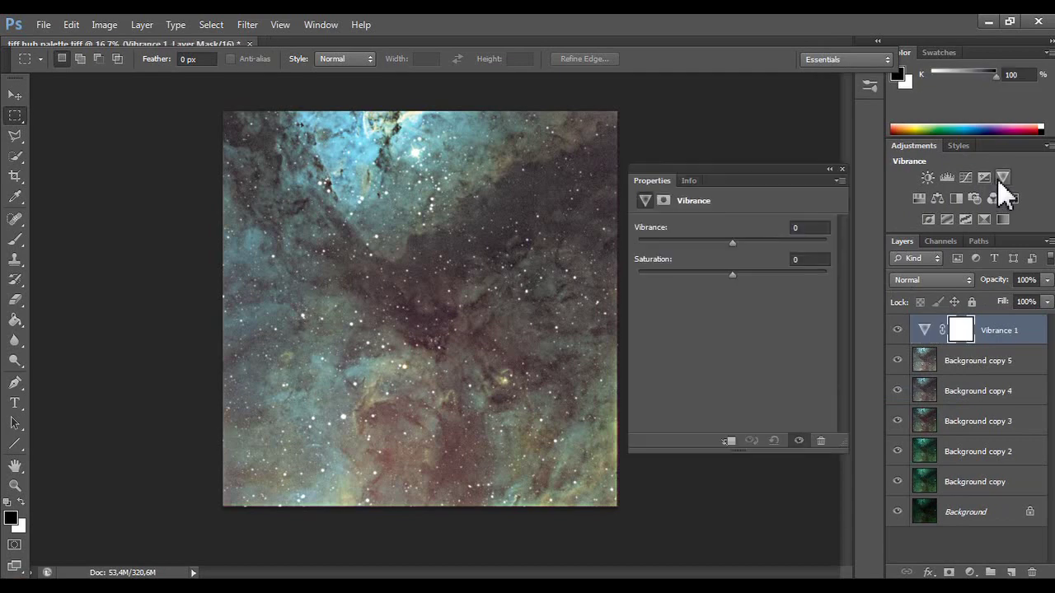
drag(732, 243, 735, 244)
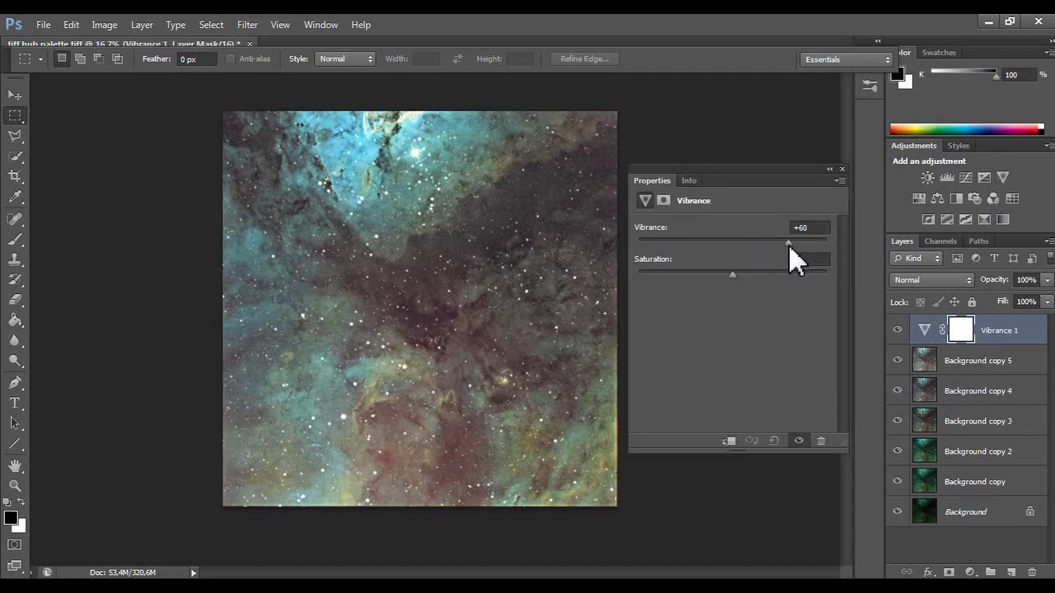
drag(822, 243, 816, 244)
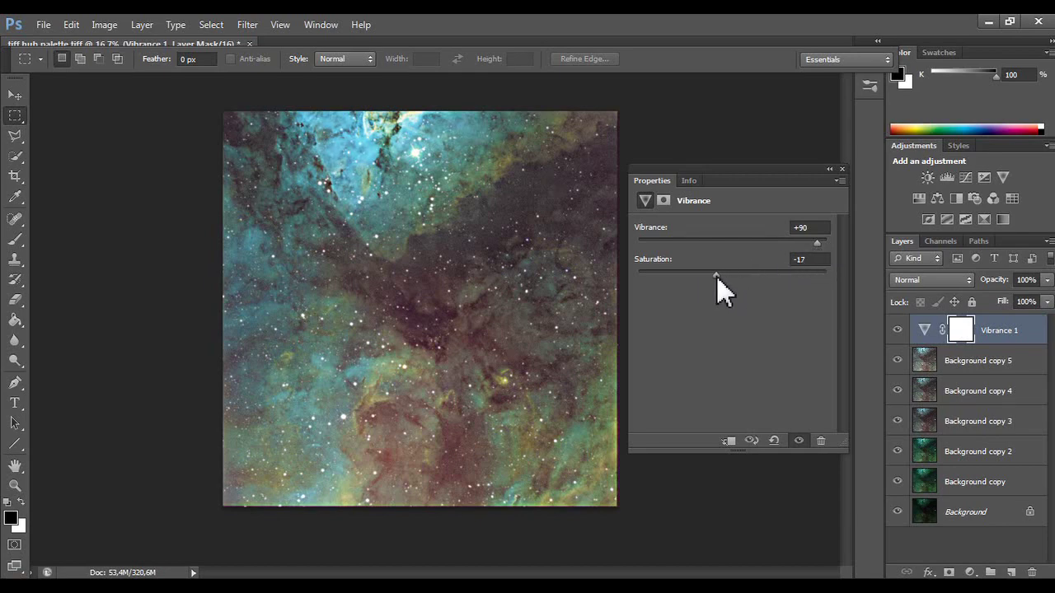
drag(689, 277, 738, 275)
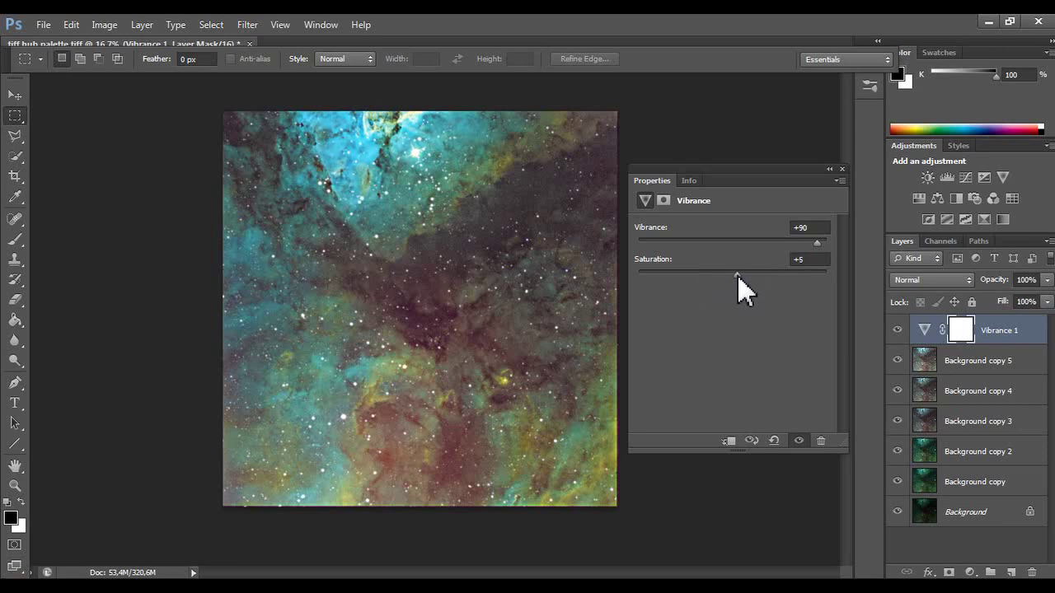
click(842, 169)
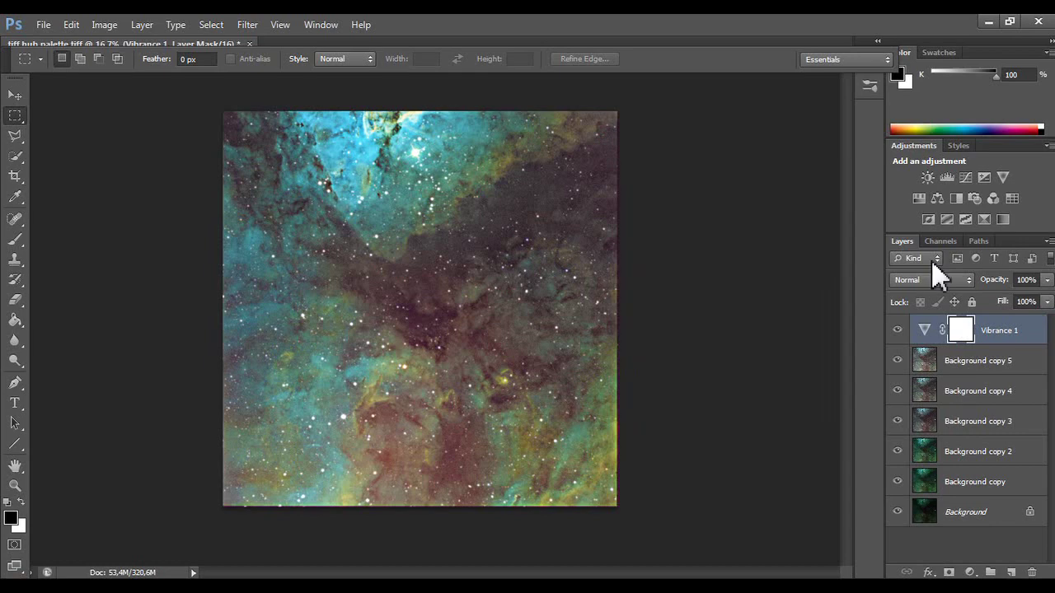
- Merge the Vibrance adjustment down into Background copy 5 and duplicate the merged layer
right_click(989, 330)
click(934, 392)
drag(981, 338, 1000, 562)
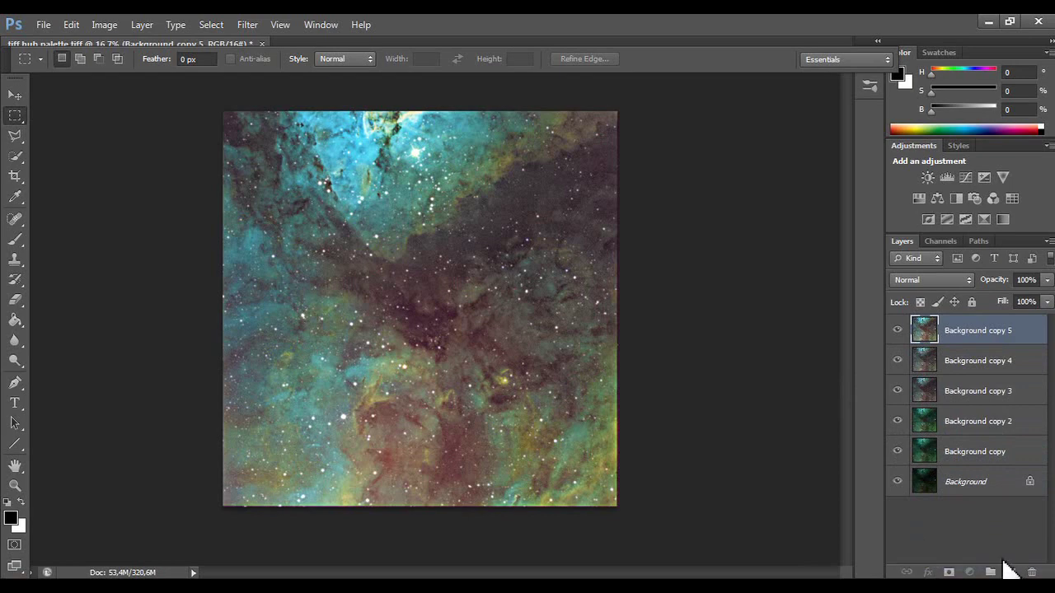
drag(999, 352, 1009, 568)
- Try Topaz ReStyle on the duplicated layer, previewing presets from the Mundo collection, and cancel the filter
click(208, 25)
mouse_move(247, 25)
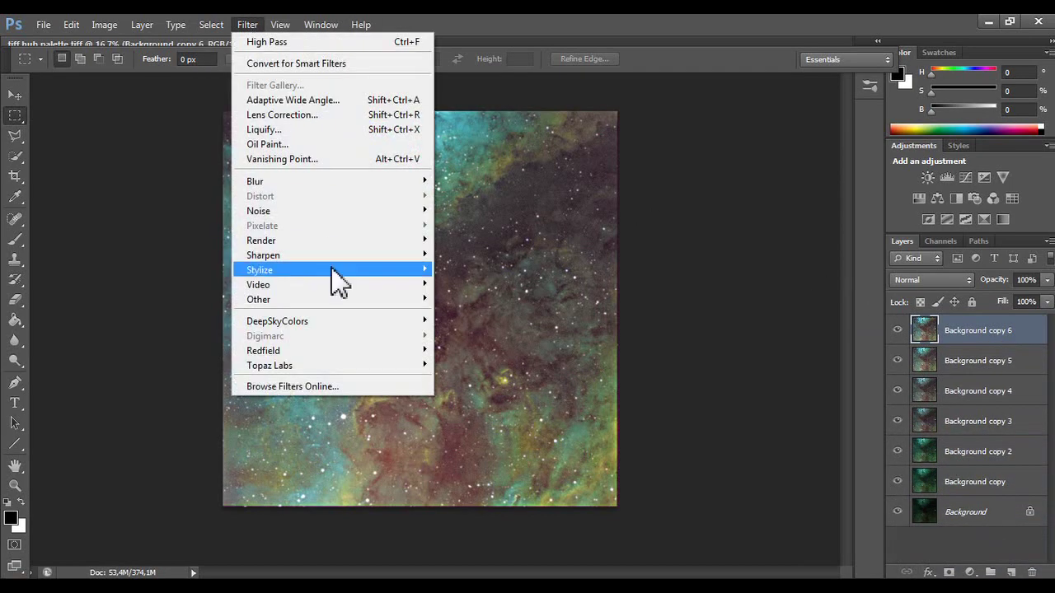
mouse_move(304, 362)
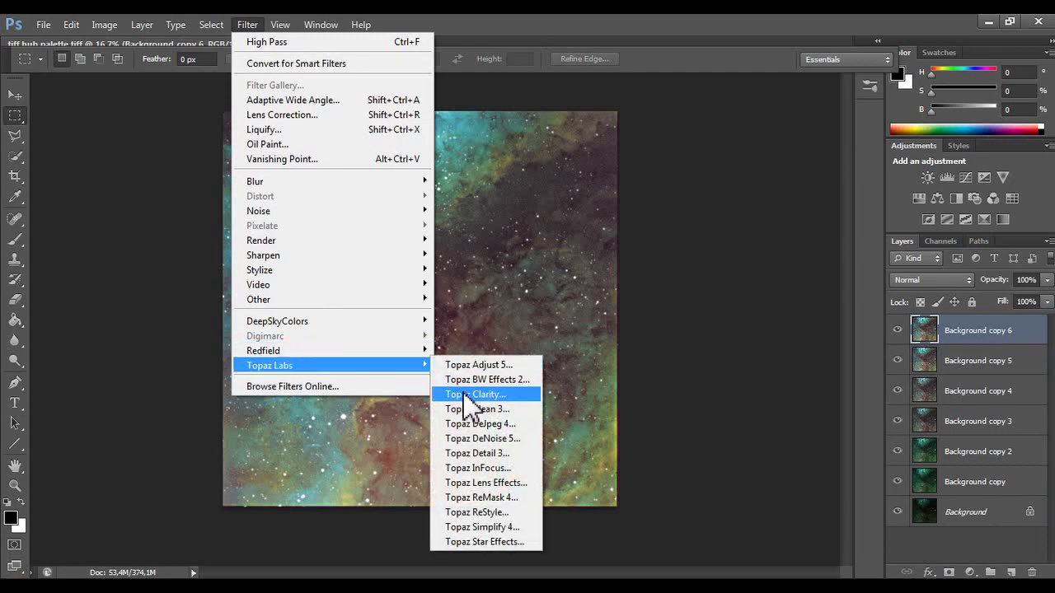
click(483, 512)
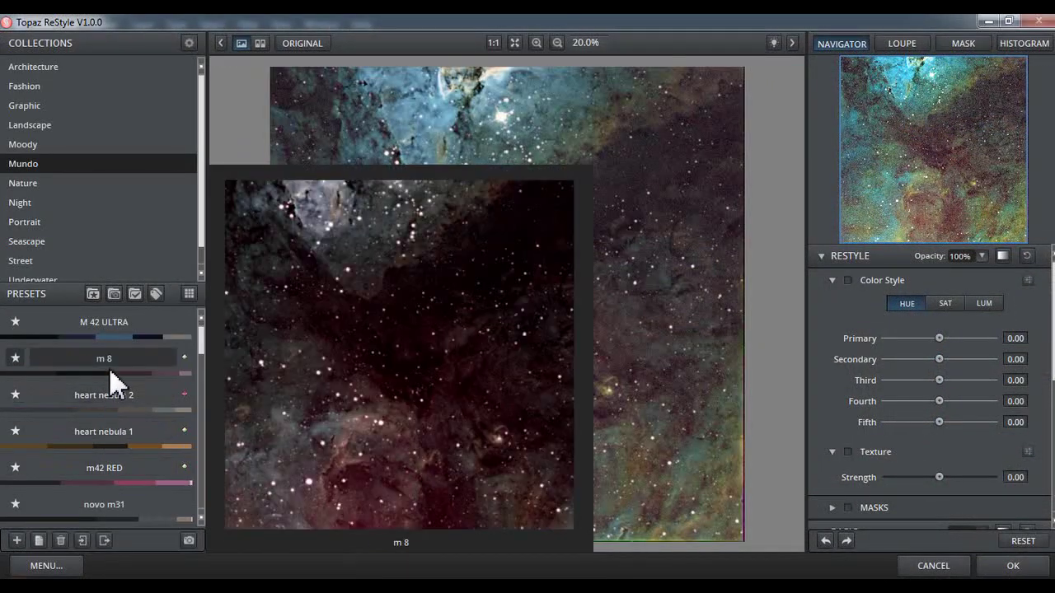
scroll(98, 443, down, 3)
scroll(103, 437, down, 2)
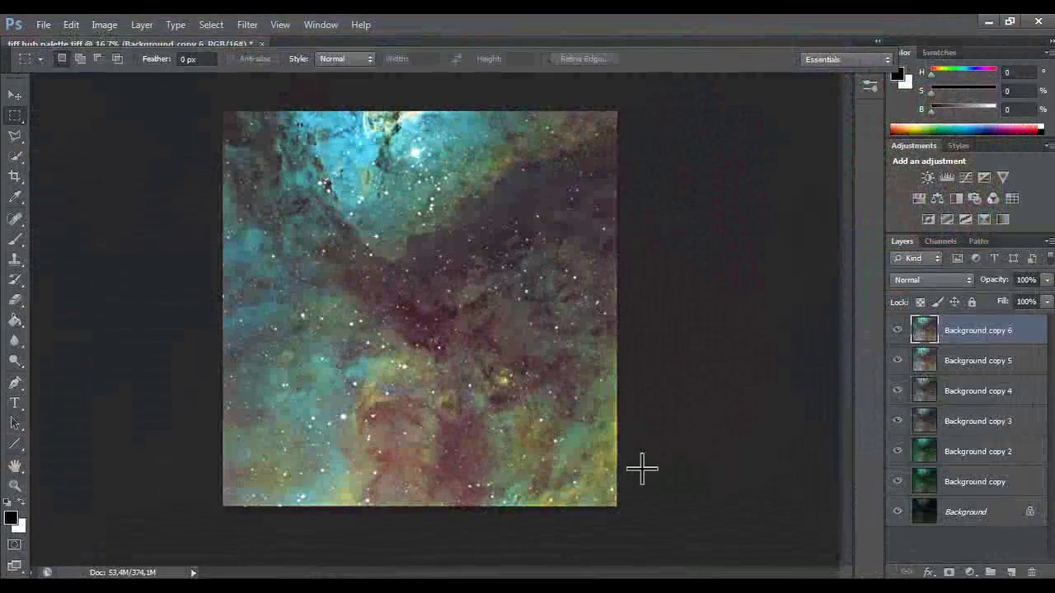
- Try a Levels adjustment layer with the Red channel's black input at 20, reset it and delete the adjustment
key(v)
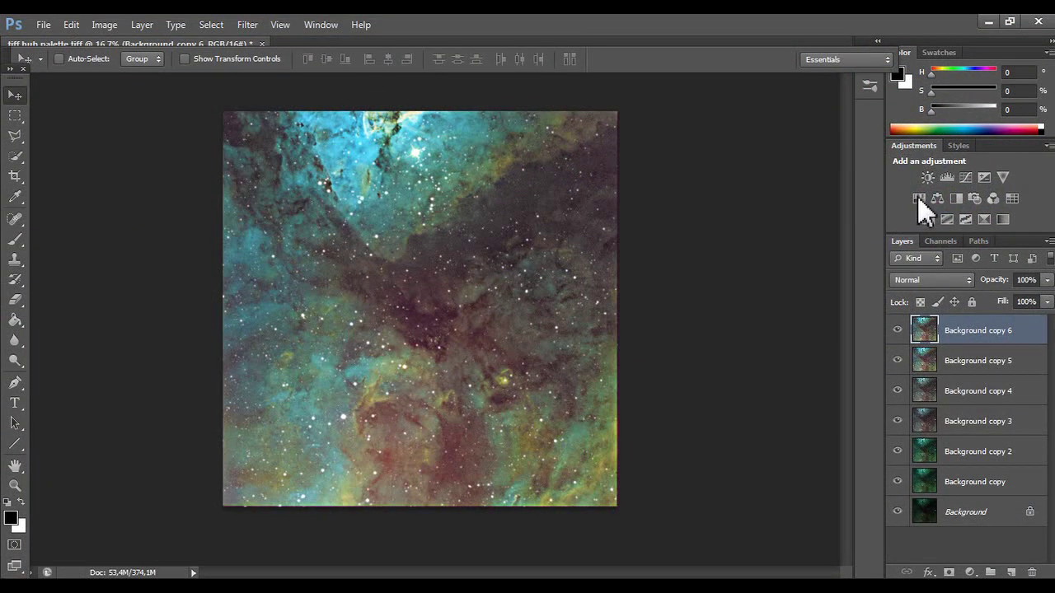
click(946, 179)
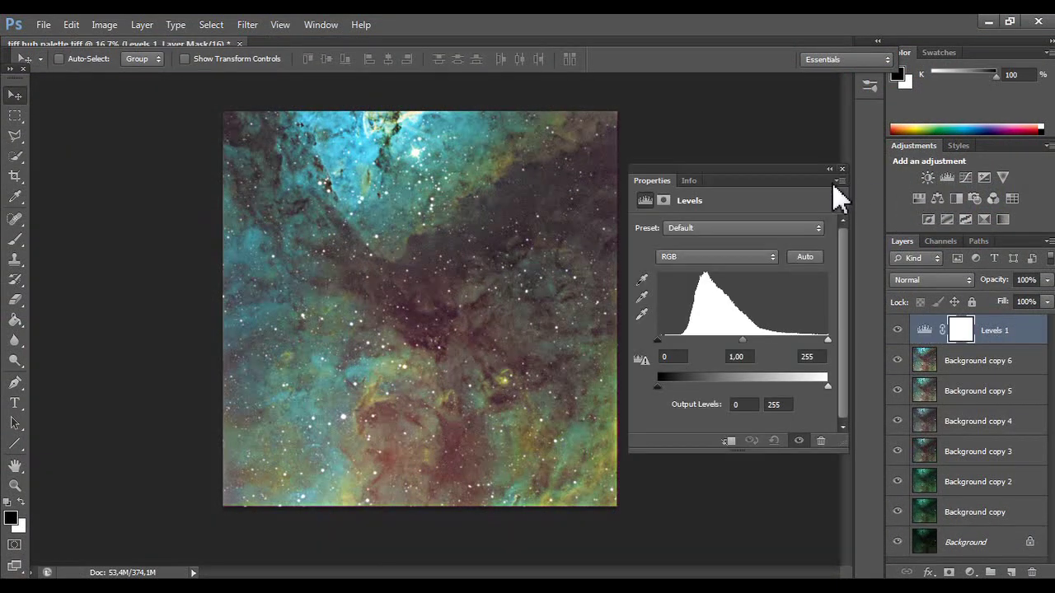
click(742, 258)
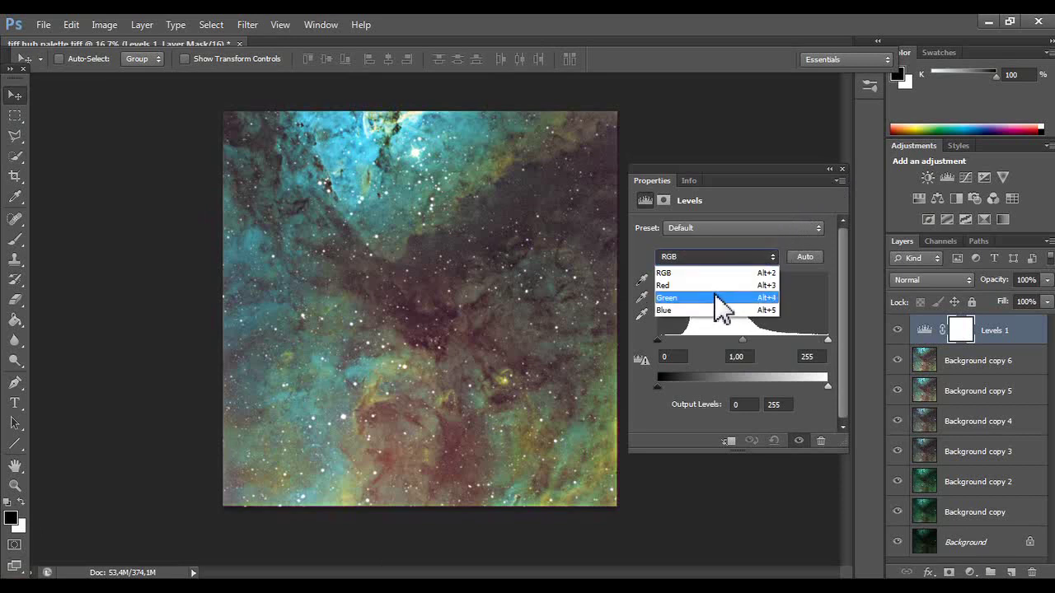
click(715, 285)
mouse_move(657, 341)
mouse_down()
mouse_move(707, 343)
mouse_move(658, 343)
mouse_move(670, 346)
mouse_up()
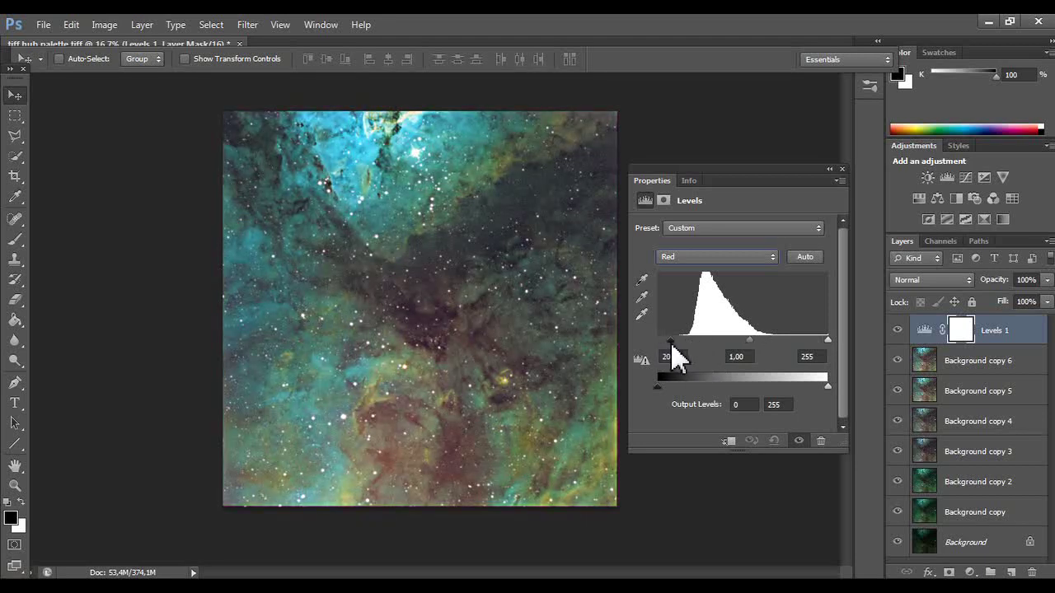
drag(671, 344, 658, 344)
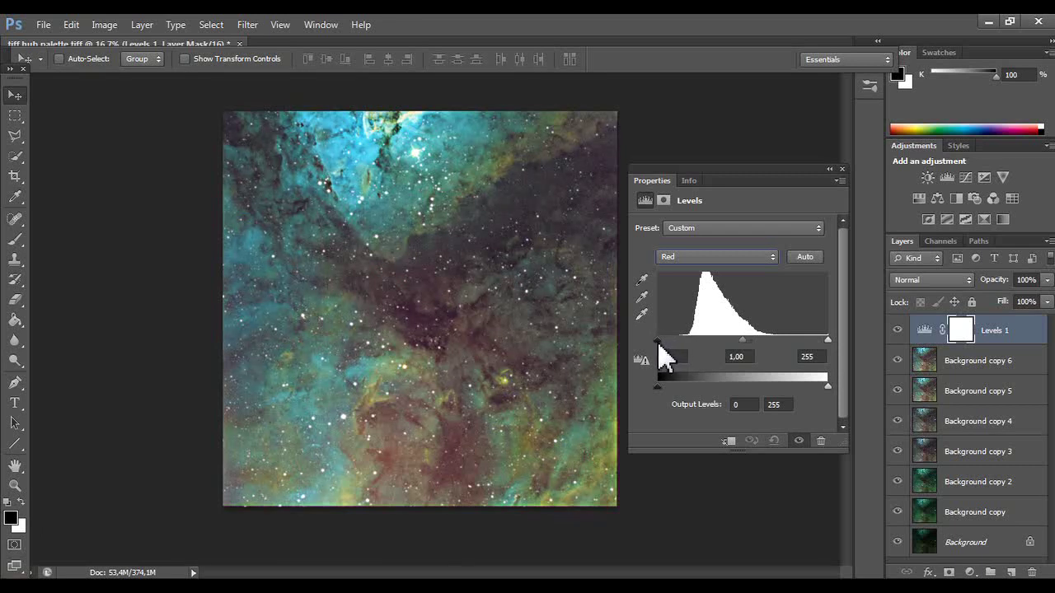
click(821, 441)
click(842, 170)
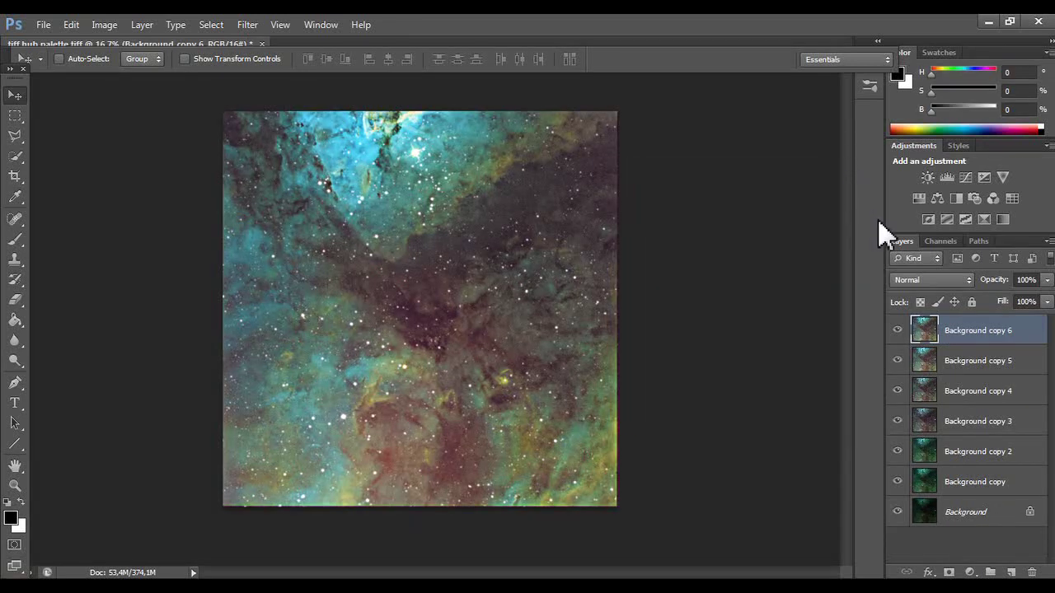
- Start saving the image as a TIFF in the T27 folder under the new name HP FIM -- OK
click(41, 25)
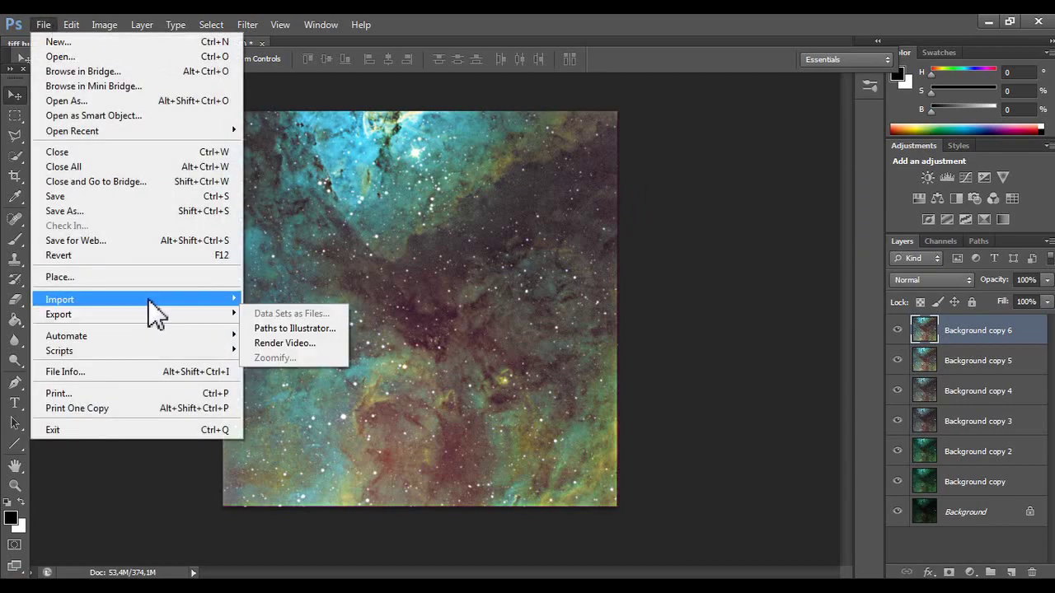
click(195, 212)
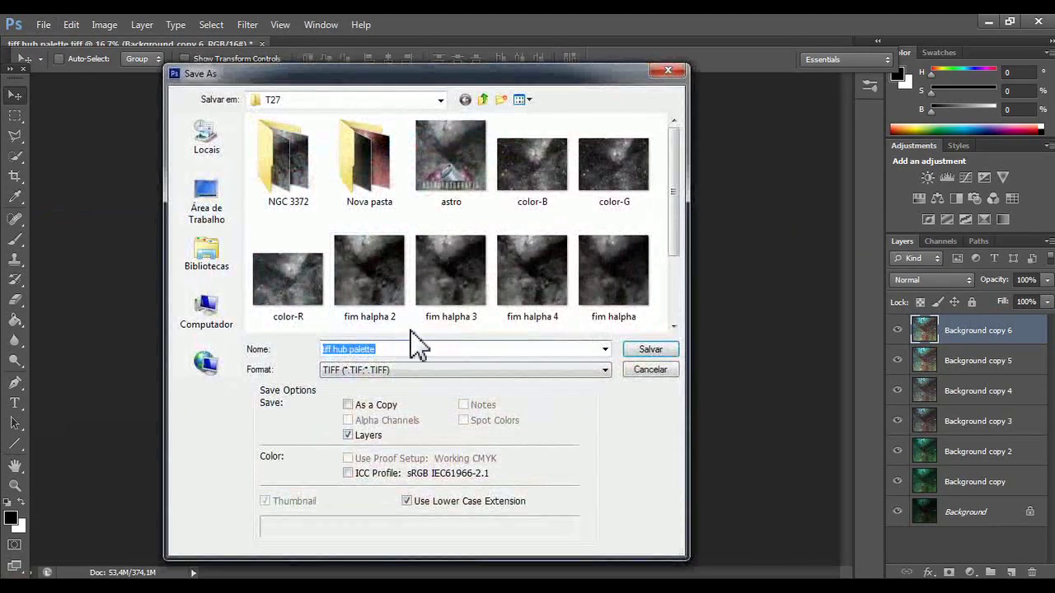
click(670, 235)
scroll(687, 247, down, 2)
click(514, 354)
drag(513, 350, 416, 349)
click(377, 349)
key(BackSpace)
key(BackSpace)
key(BackSpace)
key(BackSpace)
key(BackSpace)
key(BackSpace)
text(H)
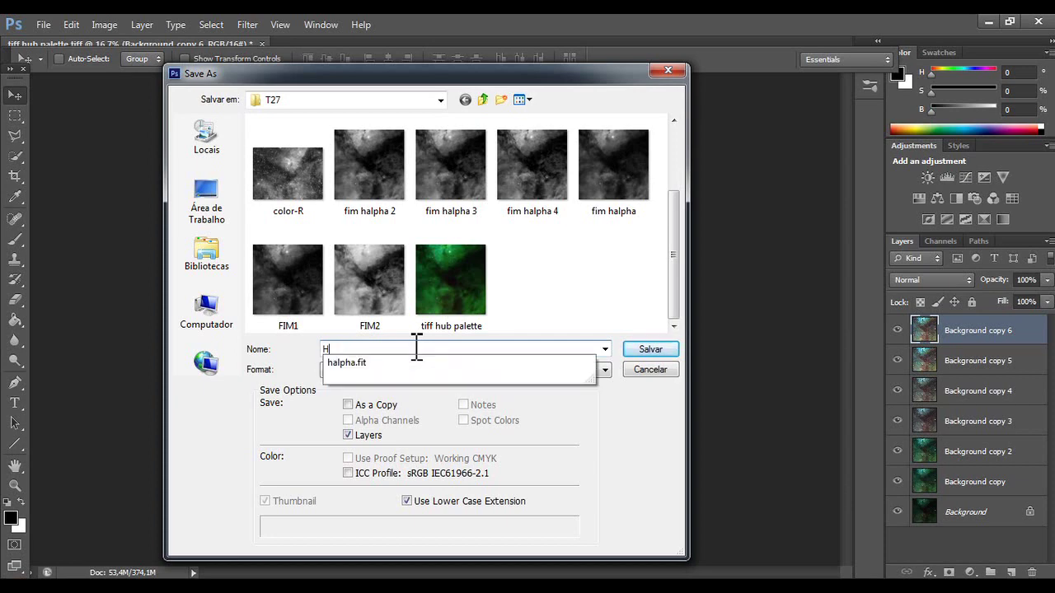
text(P FIM -- O)
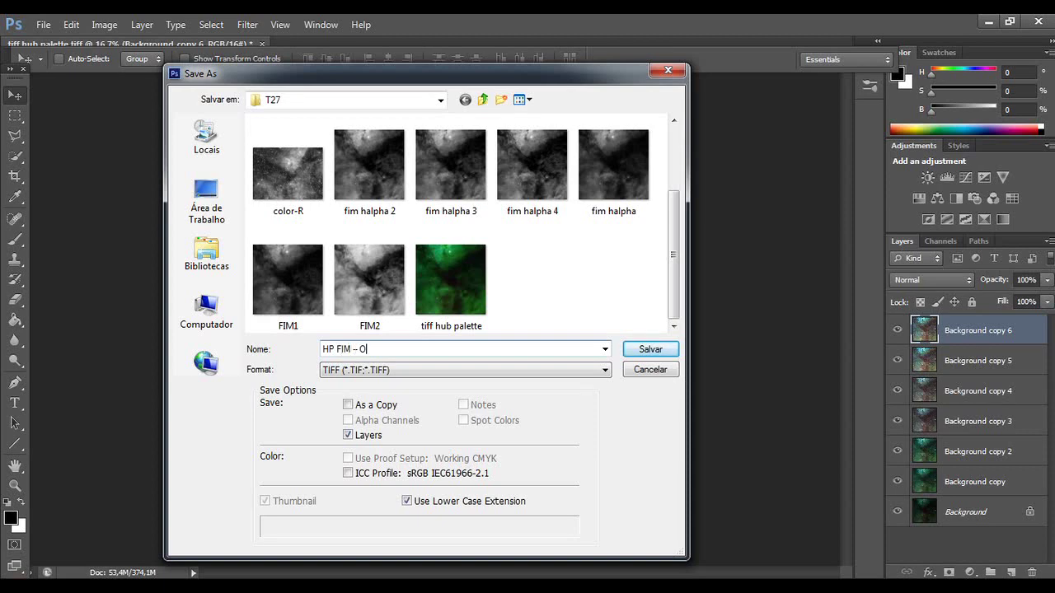
- Exclude the layers and save the TIFF as a copy with no image compression
click(375, 434)
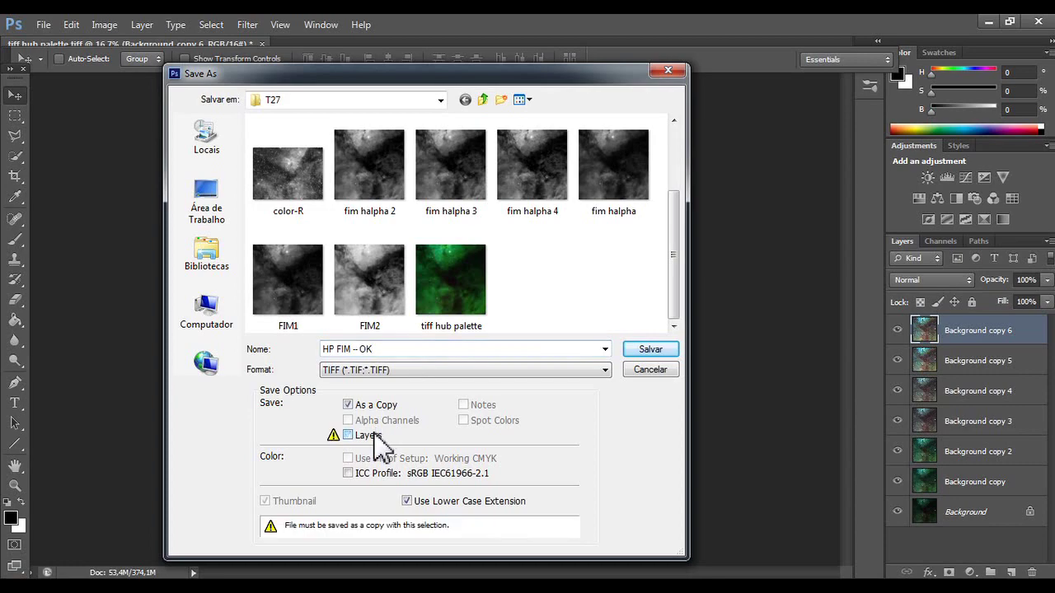
click(645, 353)
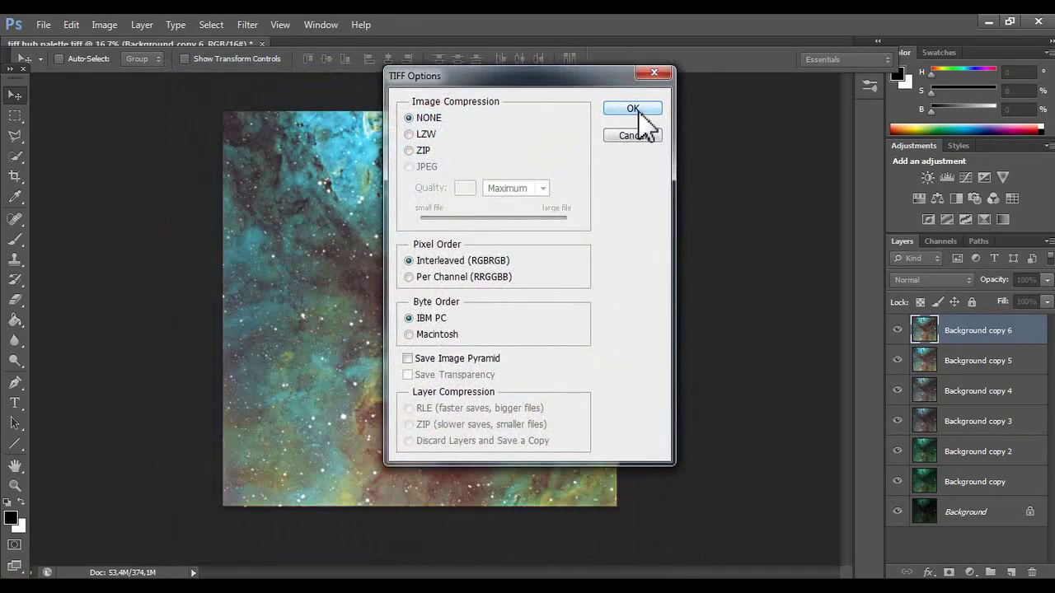
click(636, 113)
- Switch to the T27 folder in Windows Explorer and open HP FIM -- OK in Windows Photo Viewer
click(315, 577)
scroll(302, 404, down, 1)
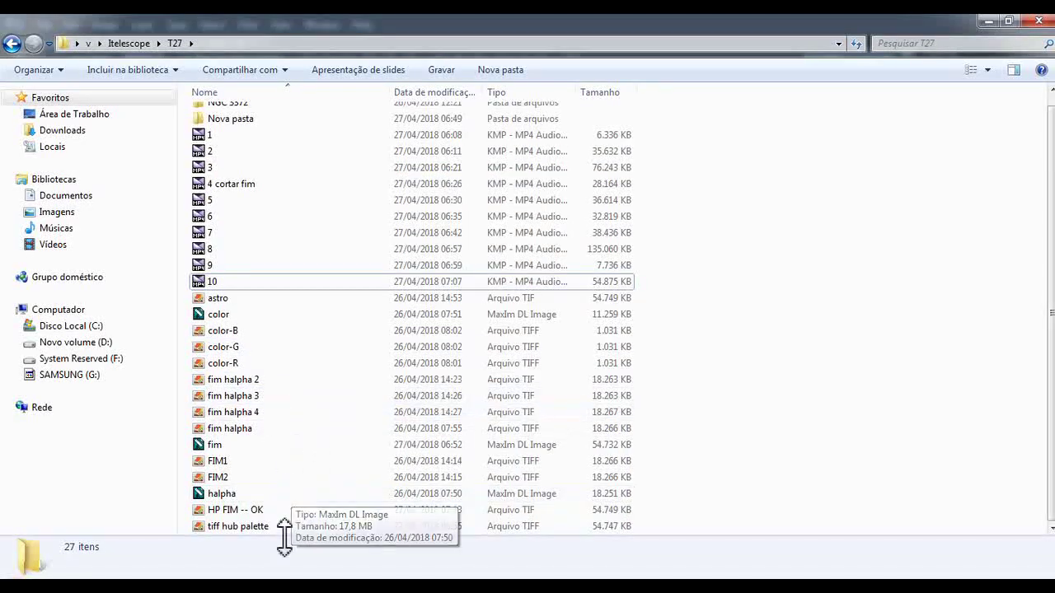
double_click(273, 511)
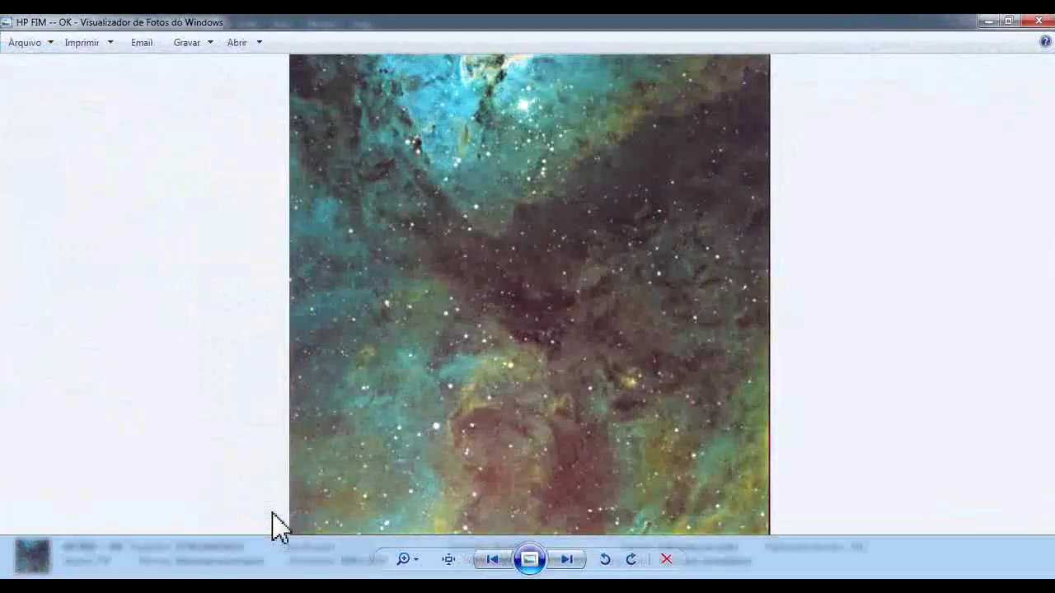
- Examine the saved image's nebula detail, stars and colours up close and as a whole, and close the viewer
scroll(338, 466, up, 2)
scroll(337, 465, up, 2)
scroll(337, 465, down, 6)
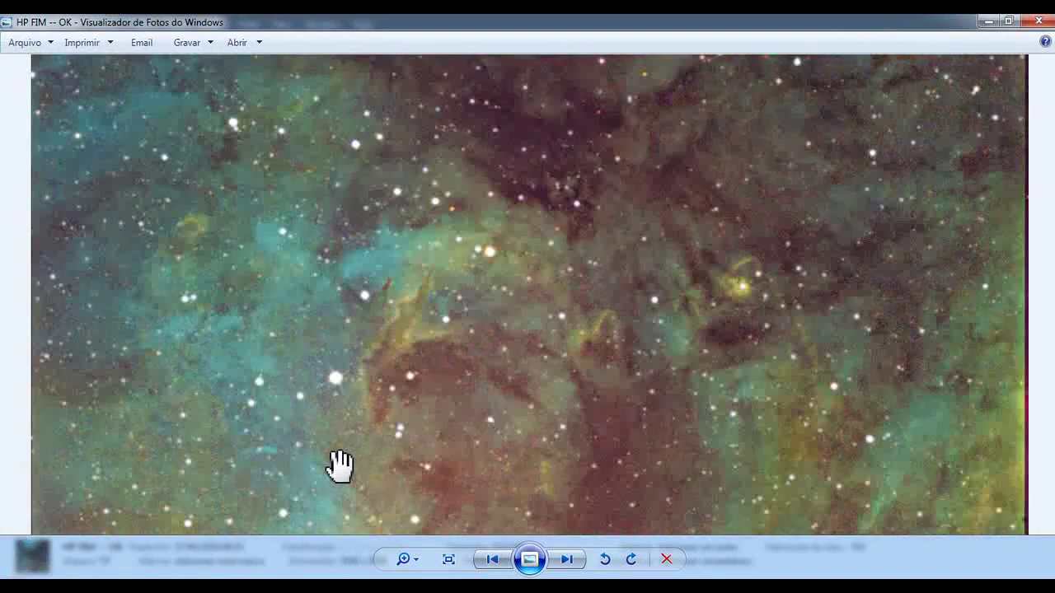
scroll(426, 426, up, 3)
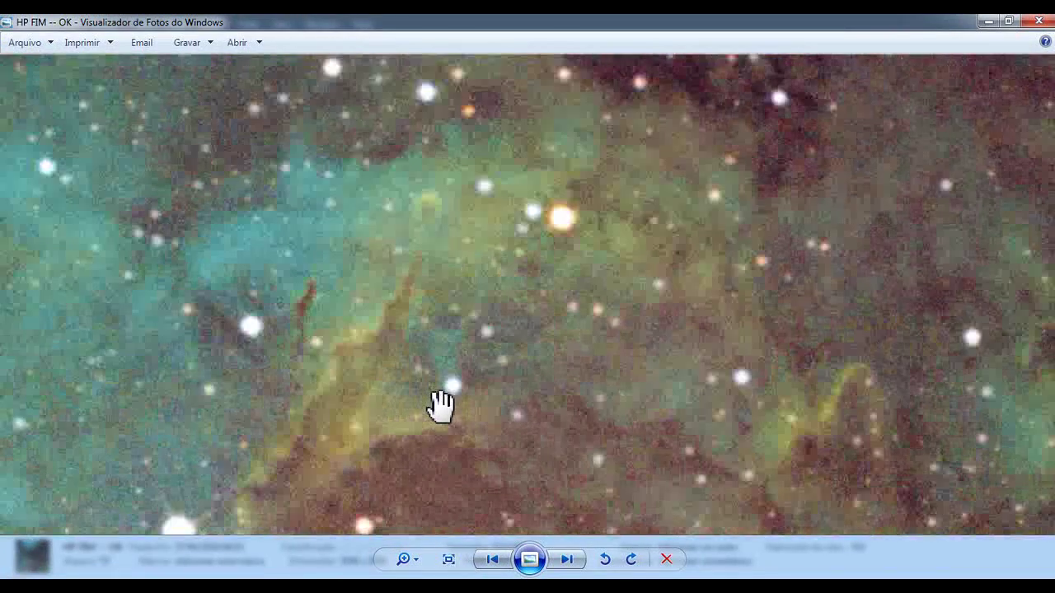
scroll(410, 414, down, 5)
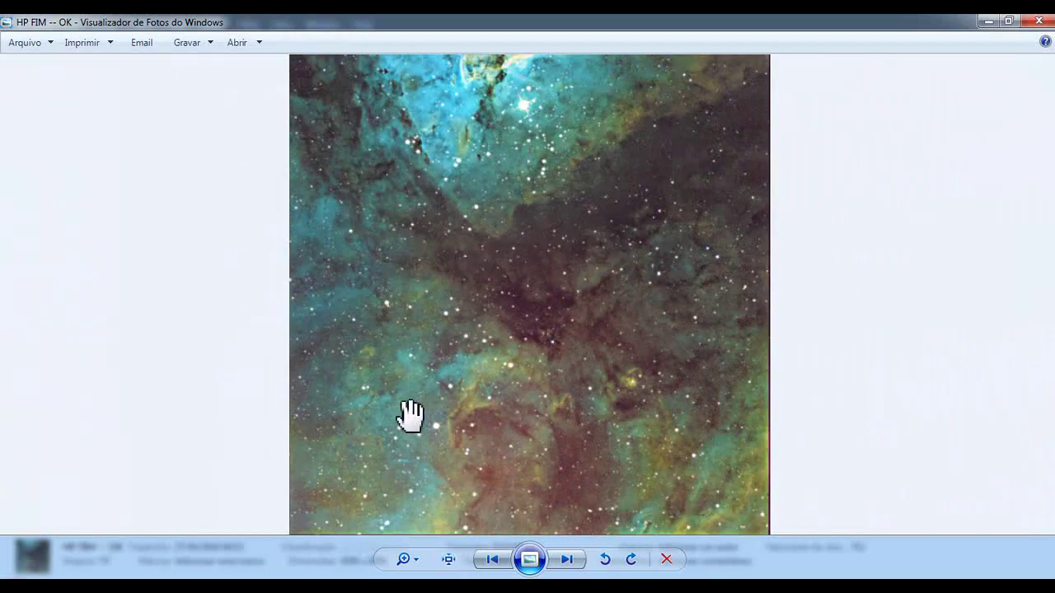
scroll(404, 165, up, 4)
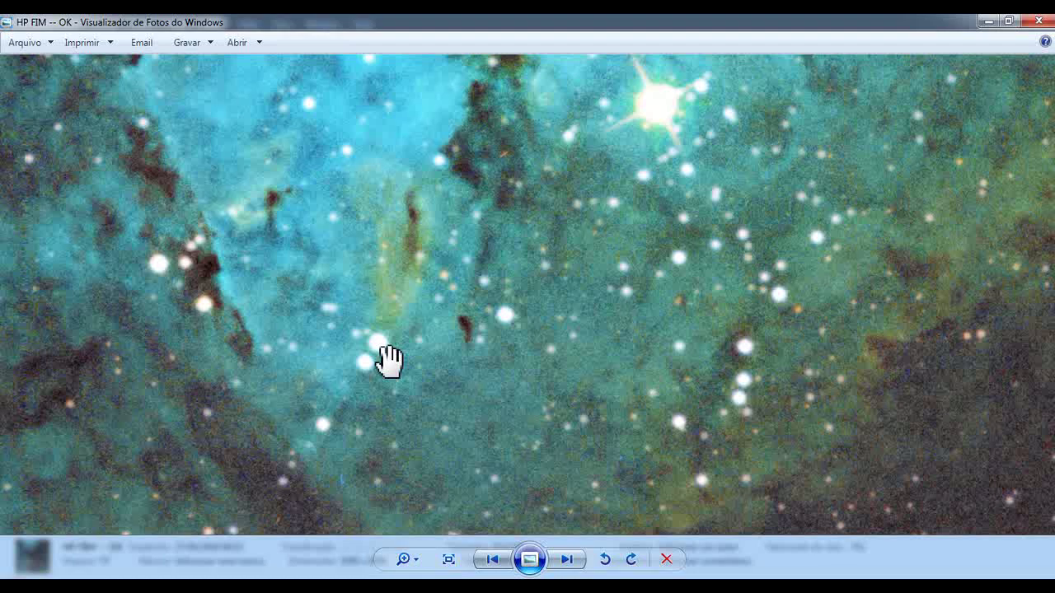
scroll(383, 355, down, 5)
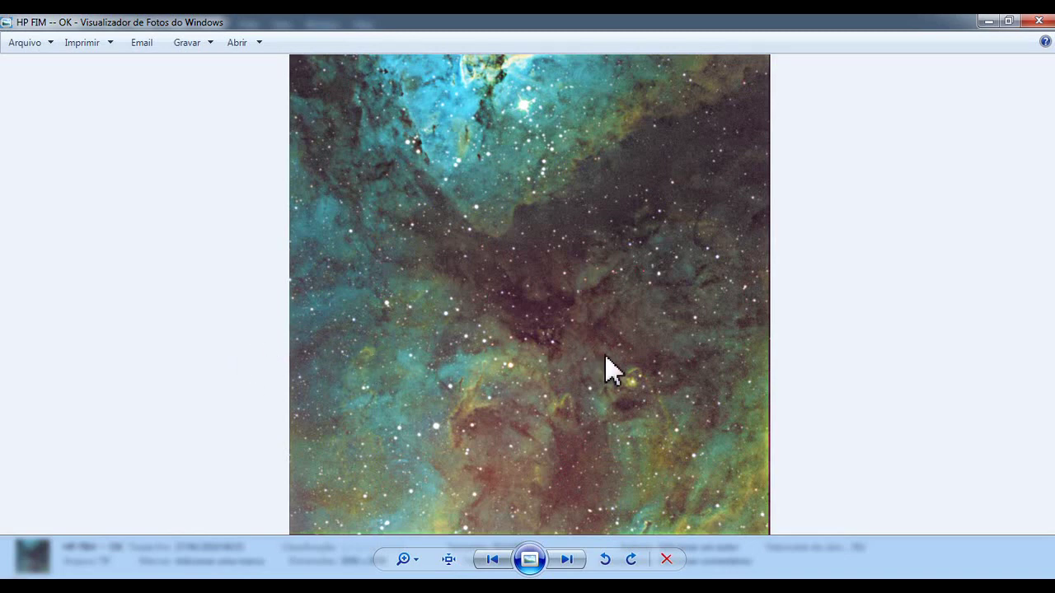
right_click(814, 393)
click(508, 377)
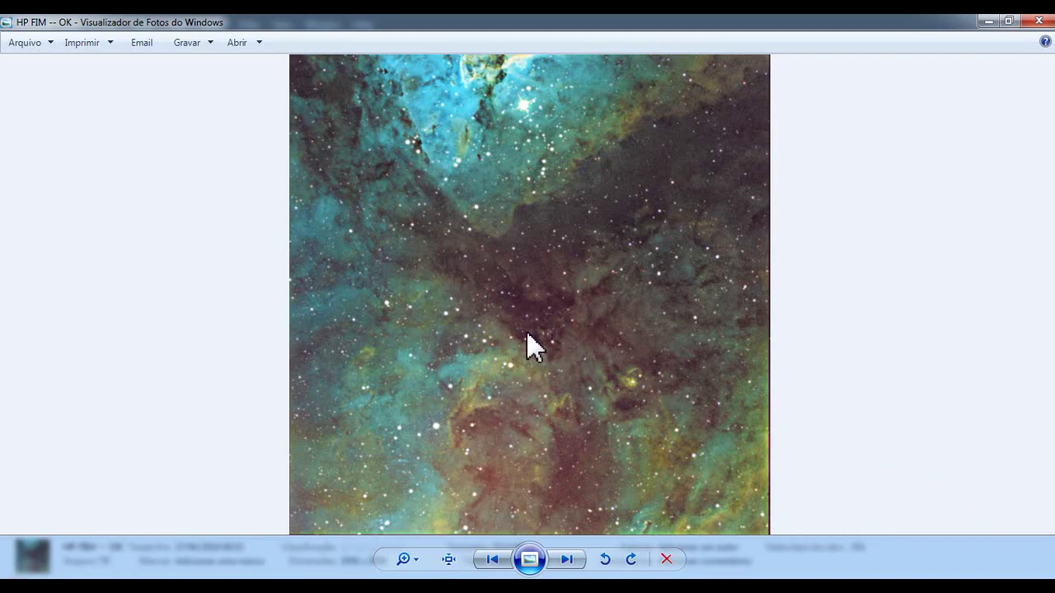
click(1008, 20)
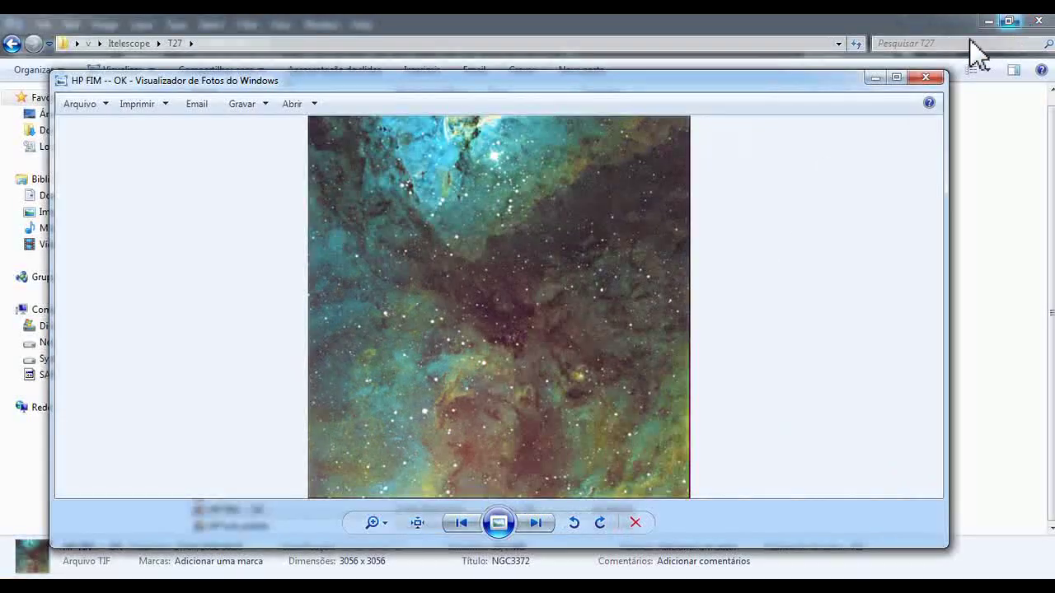
click(920, 82)
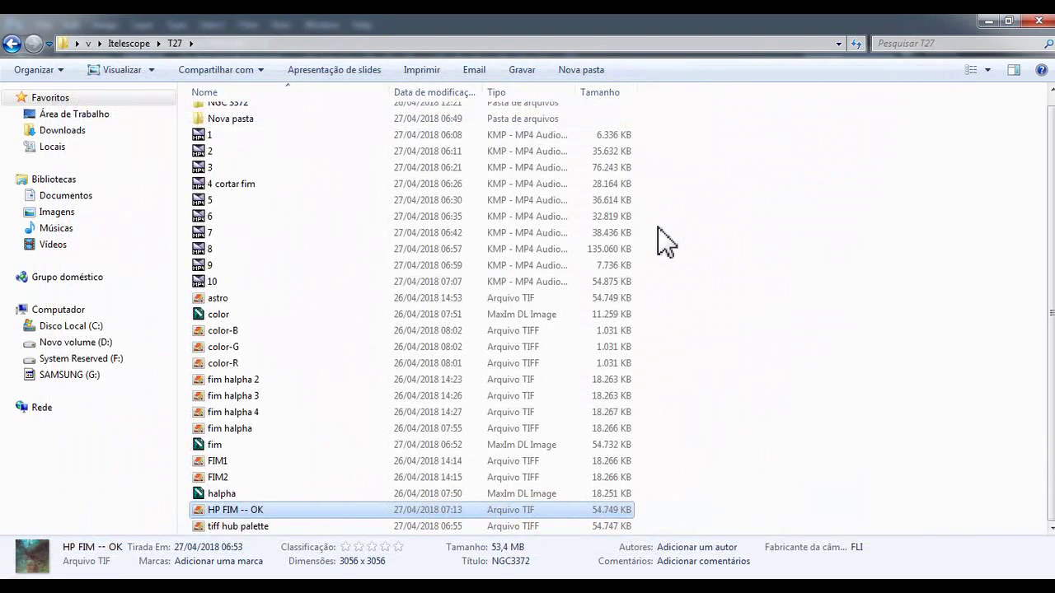